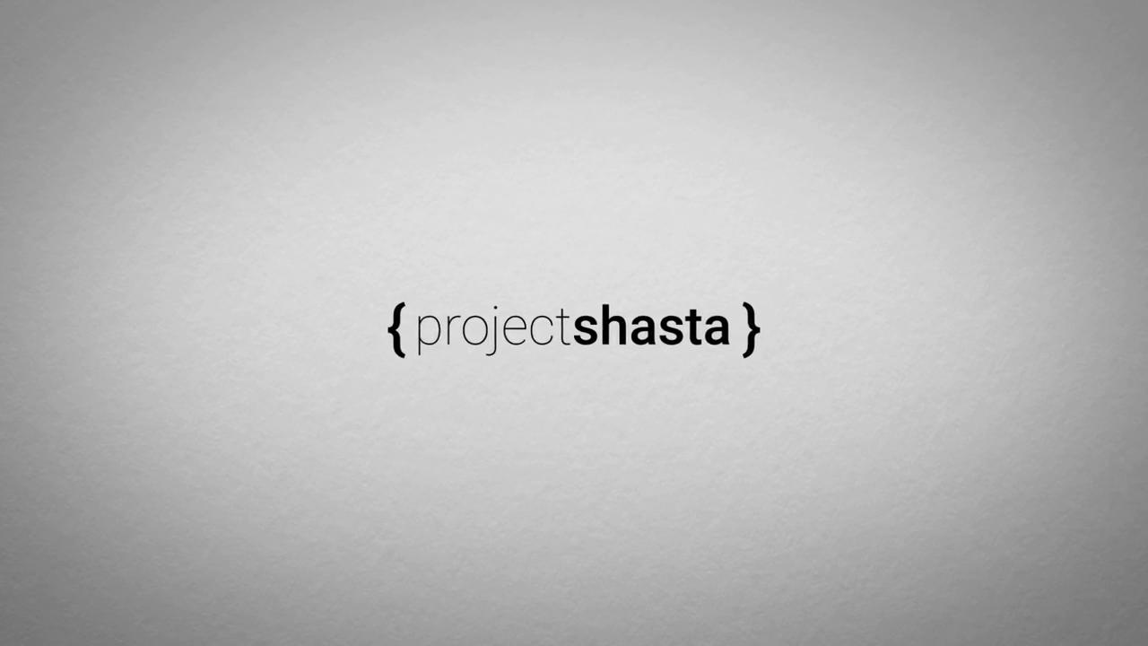
Open a blank line above the Debug.Log call in OnSliderValueChanged
key("Return")
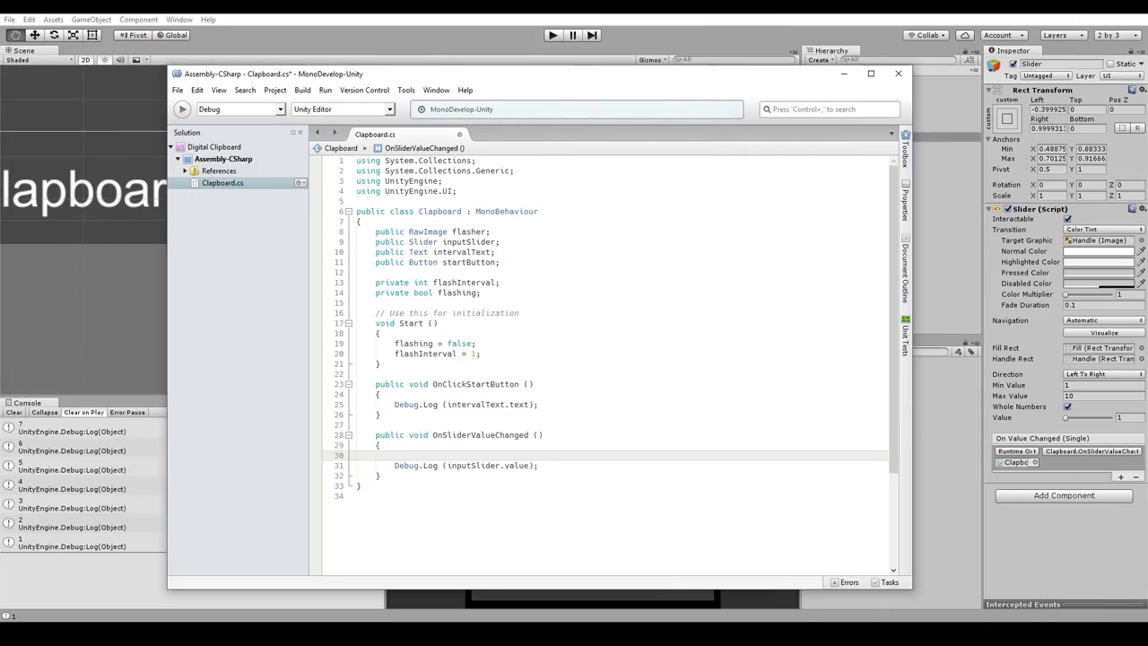
Set intervalText.text to inputSlider.value.ToString() and delete the old Debug.Log line
type("intervalText")
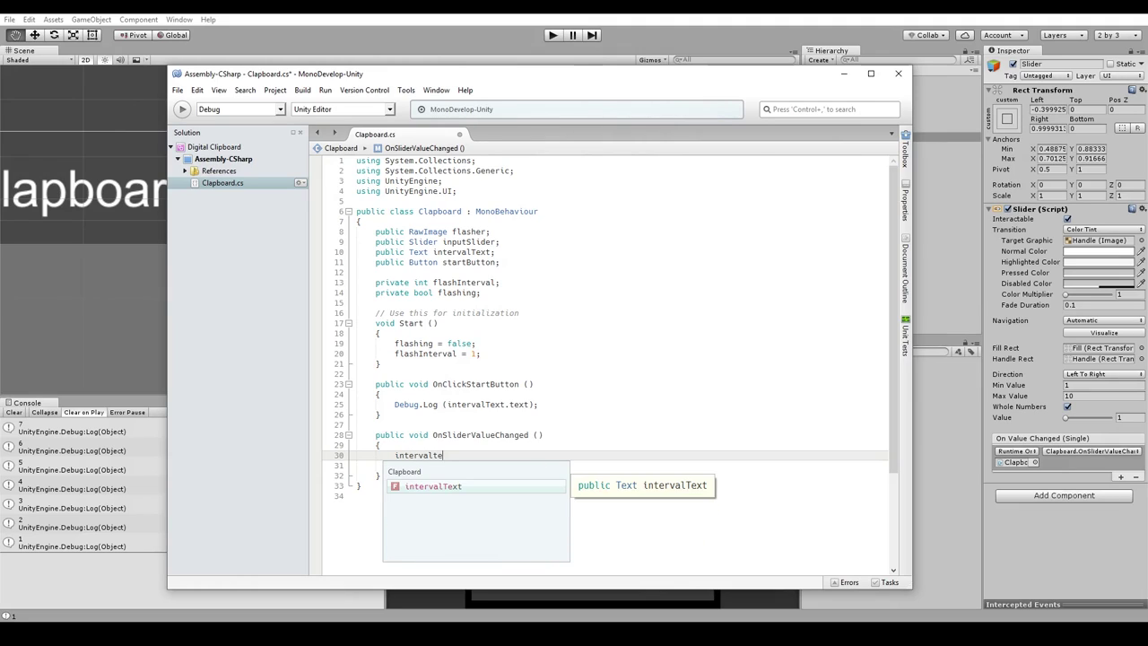
type(".text ")
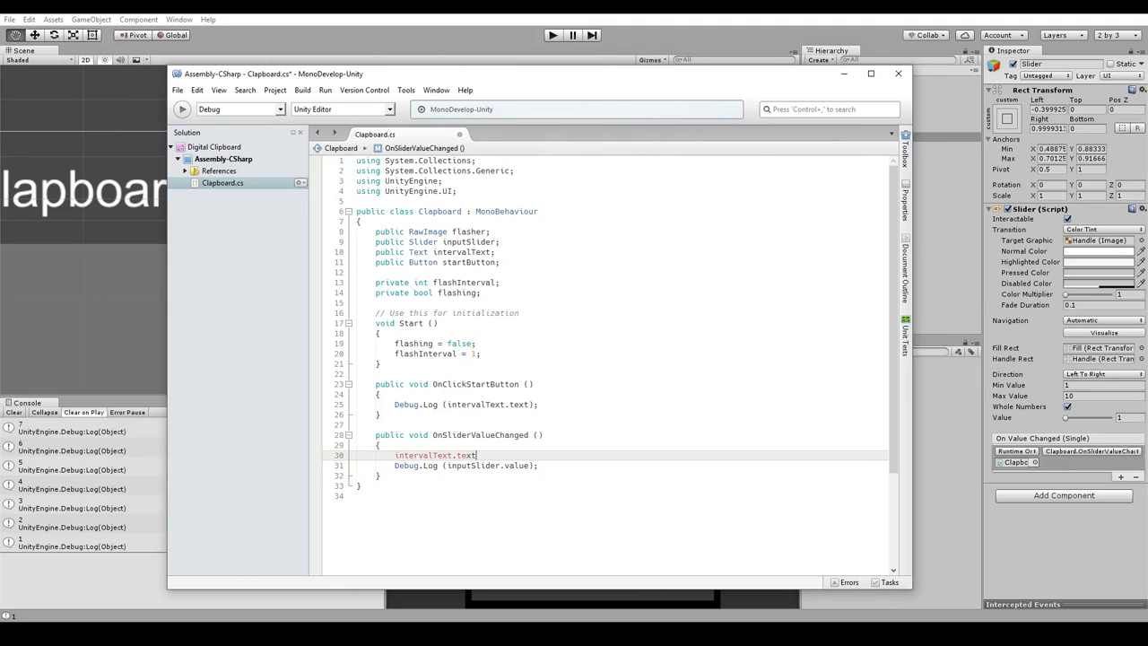
type("= inputslid")
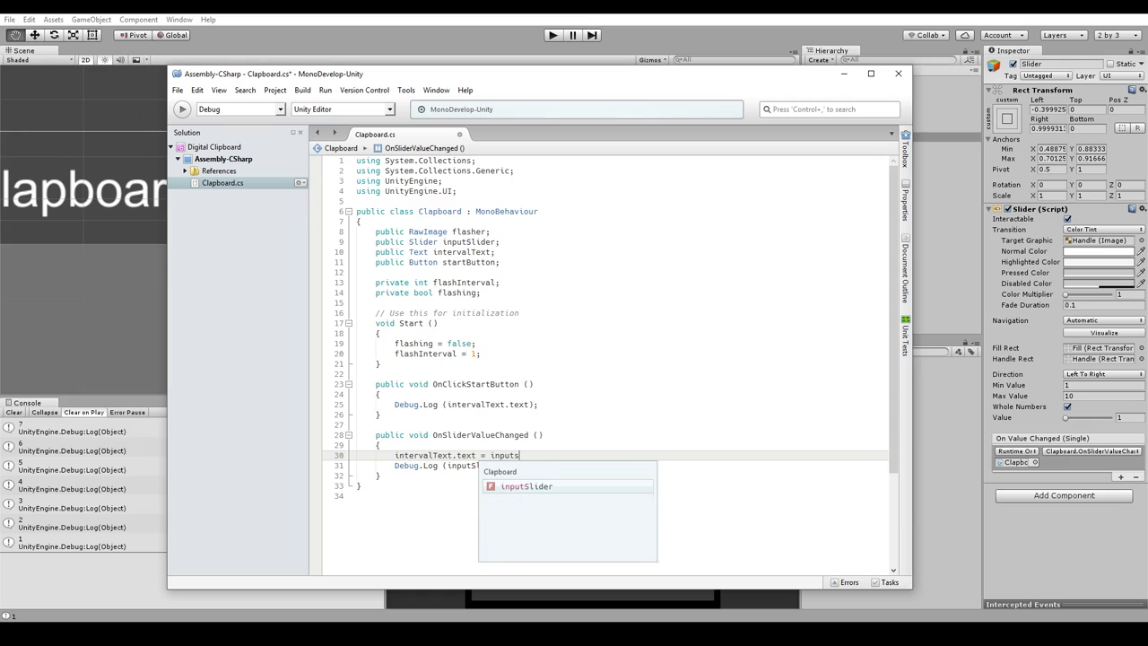
type(".val")
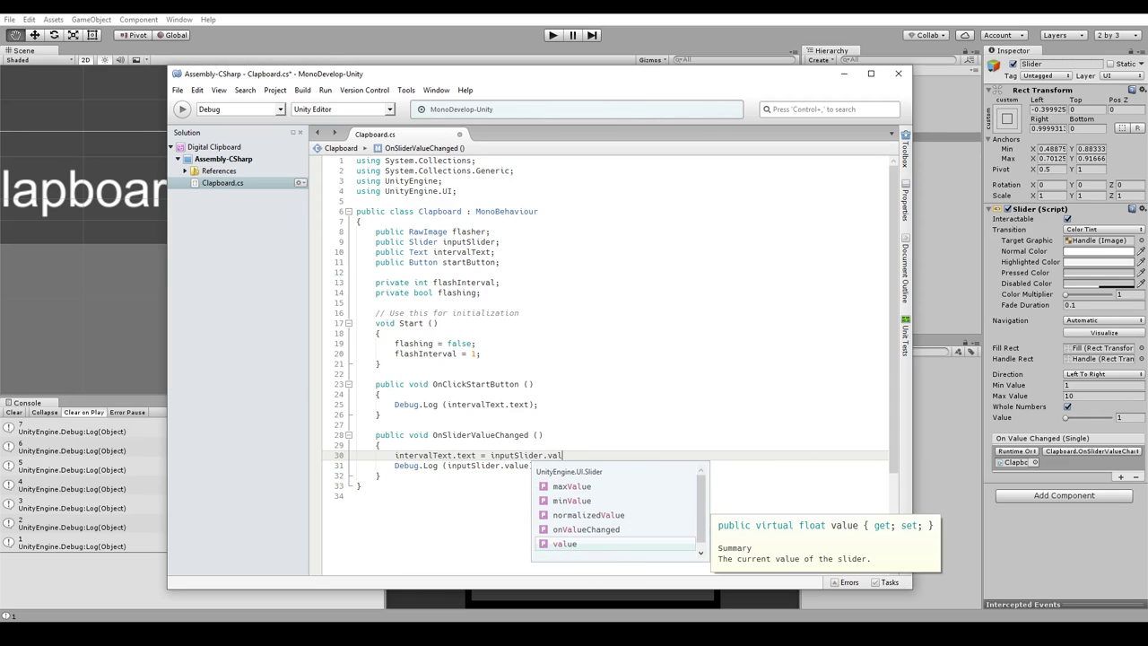
key("Return")
type(".tost")
key("Return")
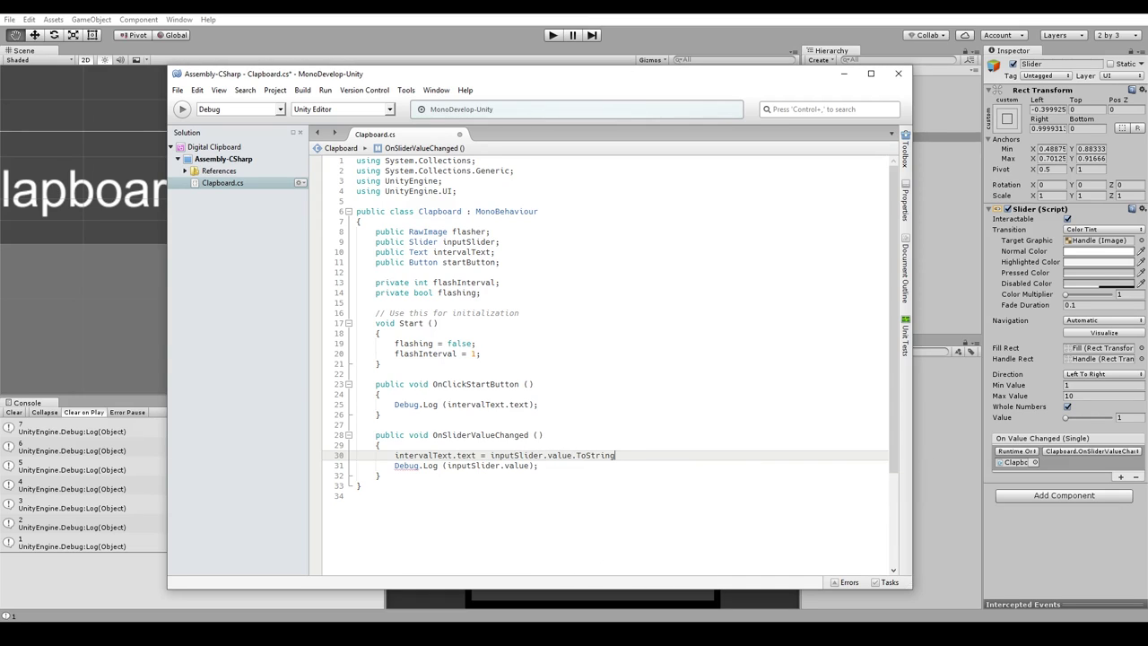
type("();")
key("shift+Down")
key("BackSpace")
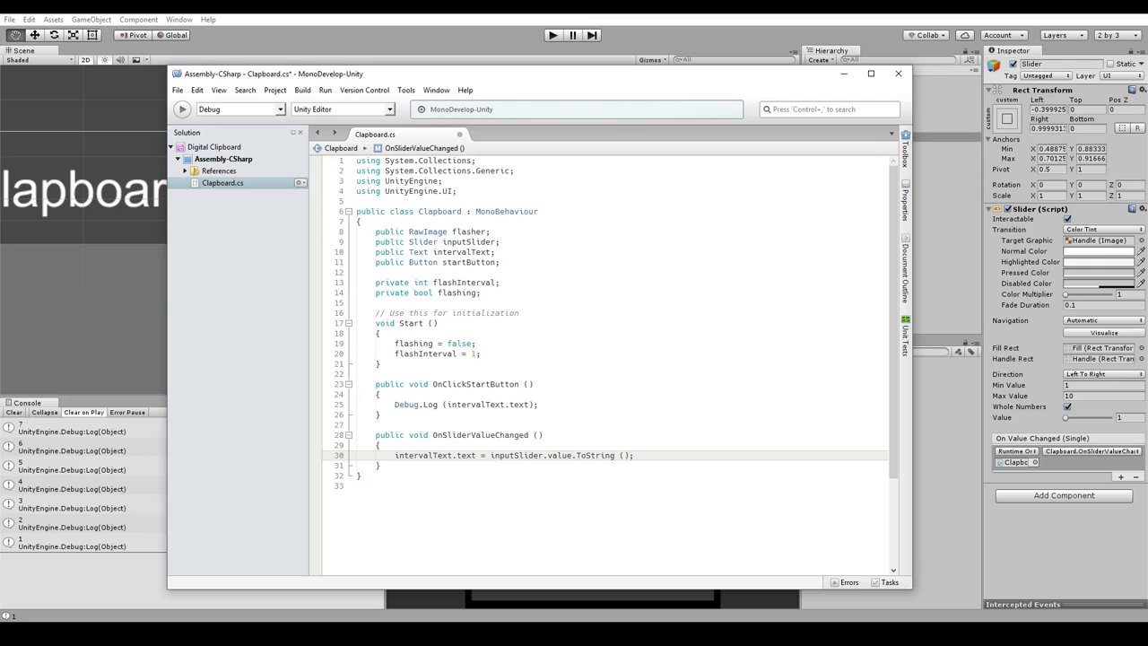
Add a flashInterval line assigned the copied slider value expression
key("Return")
type("falshin")
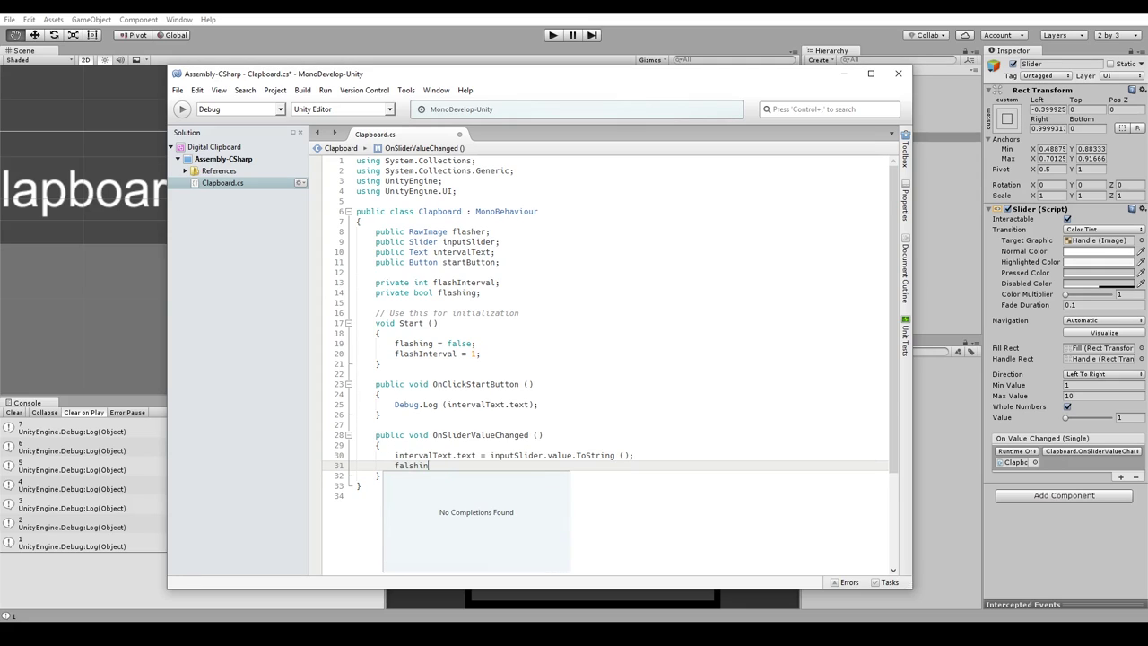
key("BackSpace")
key("BackSpace")
key("BackSpace")
type("fla")
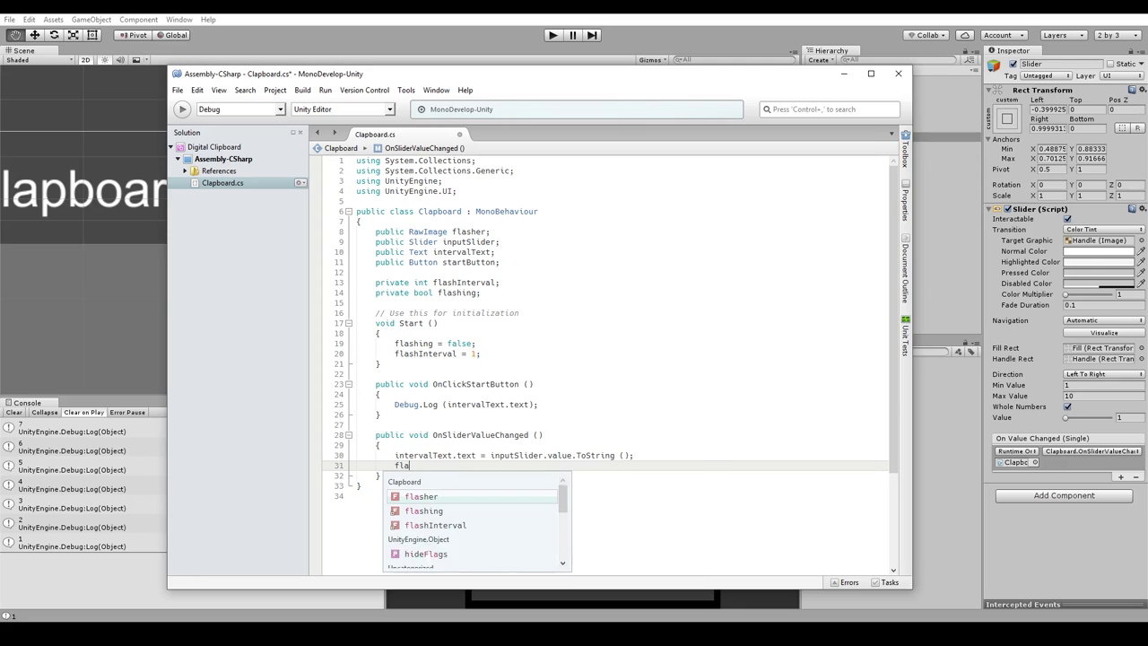
type("shInterval =")
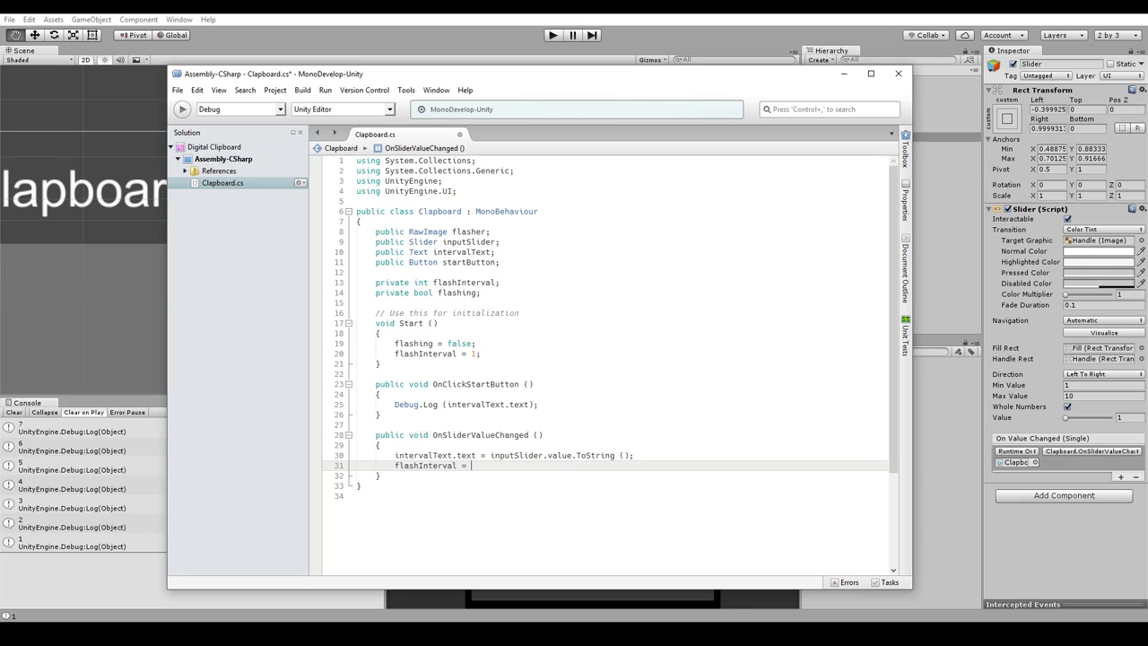
left_click(481, 455)
left_click_drag(490, 455, 634, 455)
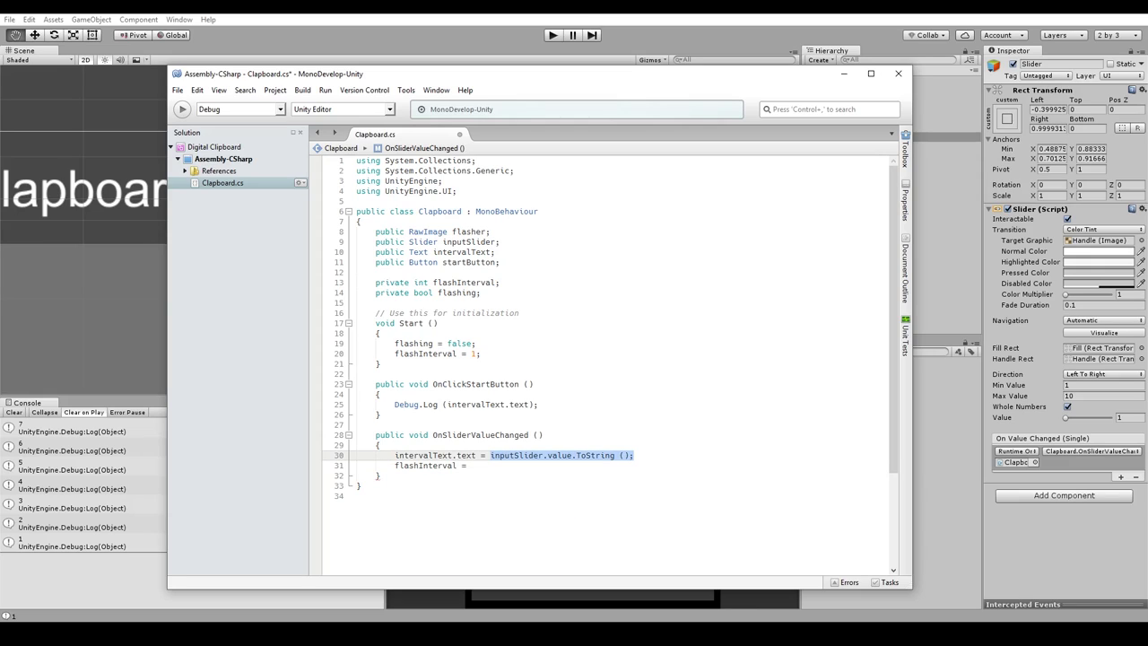
key("ctrl+c")
left_click(468, 466)
key("ctrl+v")
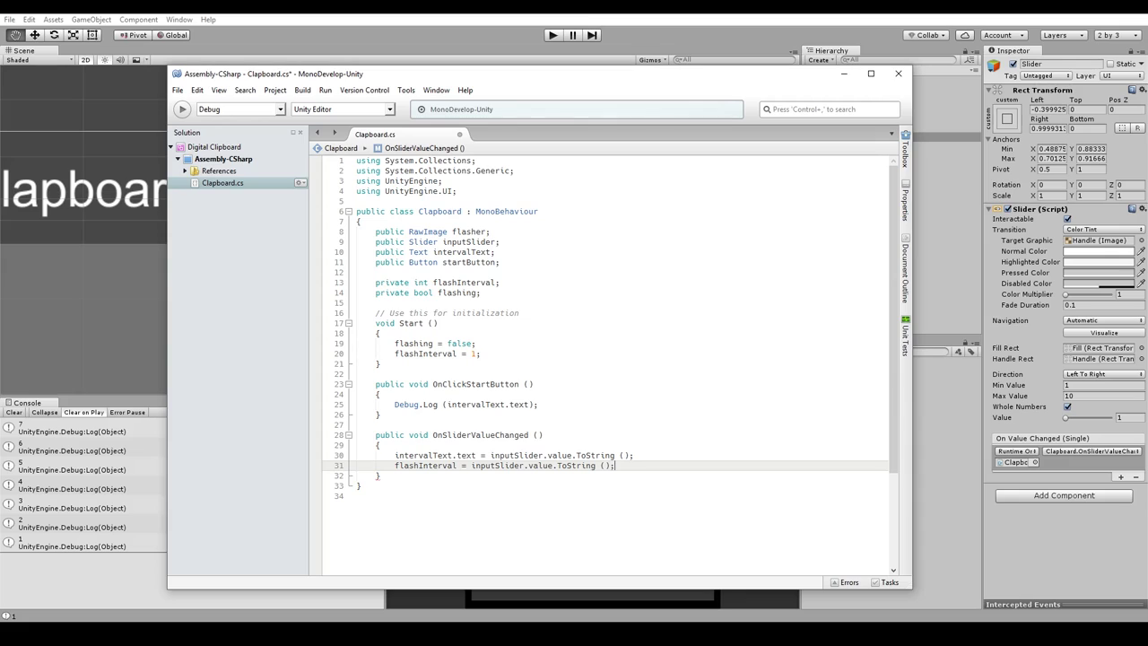
Move the flashInterval assignment above the intervalText assignment
key("shift+Home")
key("ctrl+x")
key("Up")
key("ctrl+v")
key("Return")
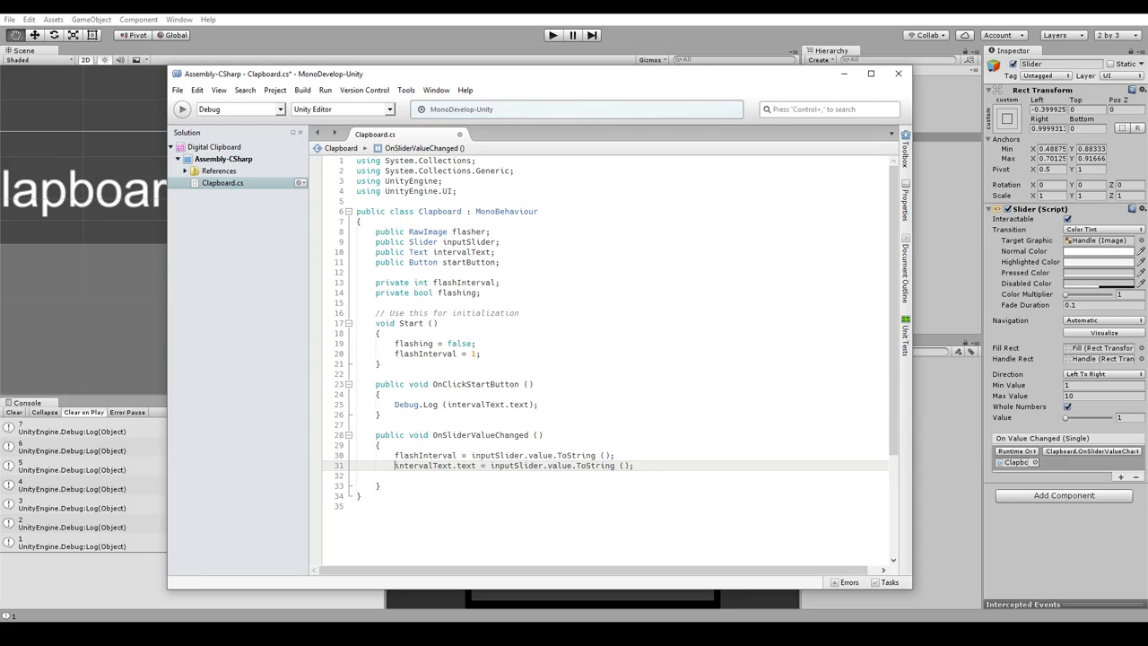
key("End")
key("Delete")
Replace the slider expression on line 31 with flashInterval and save the script
left_click(576, 466)
left_click_drag(490, 466, 632, 466)
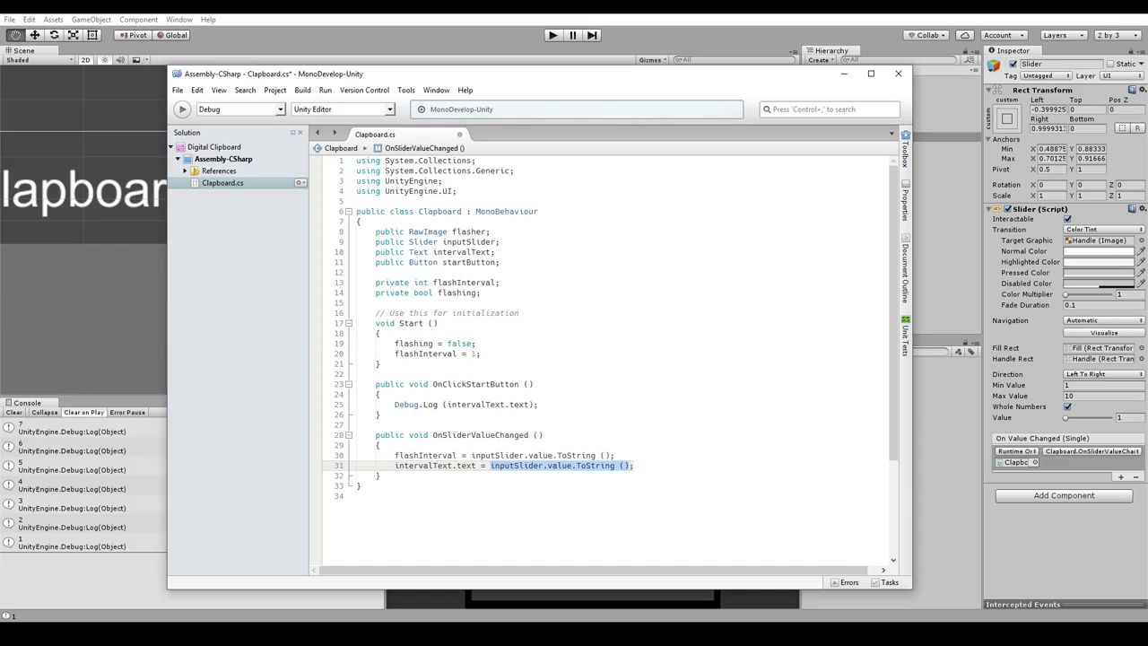
type("flashin")
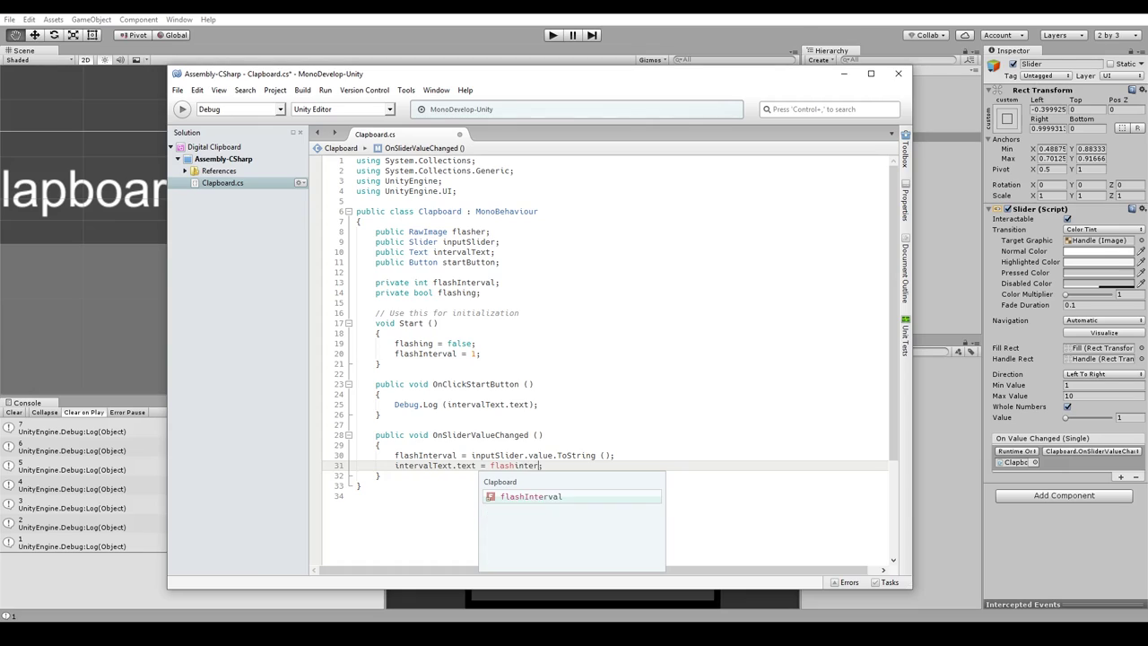
key("Return")
key("ctrl+s")
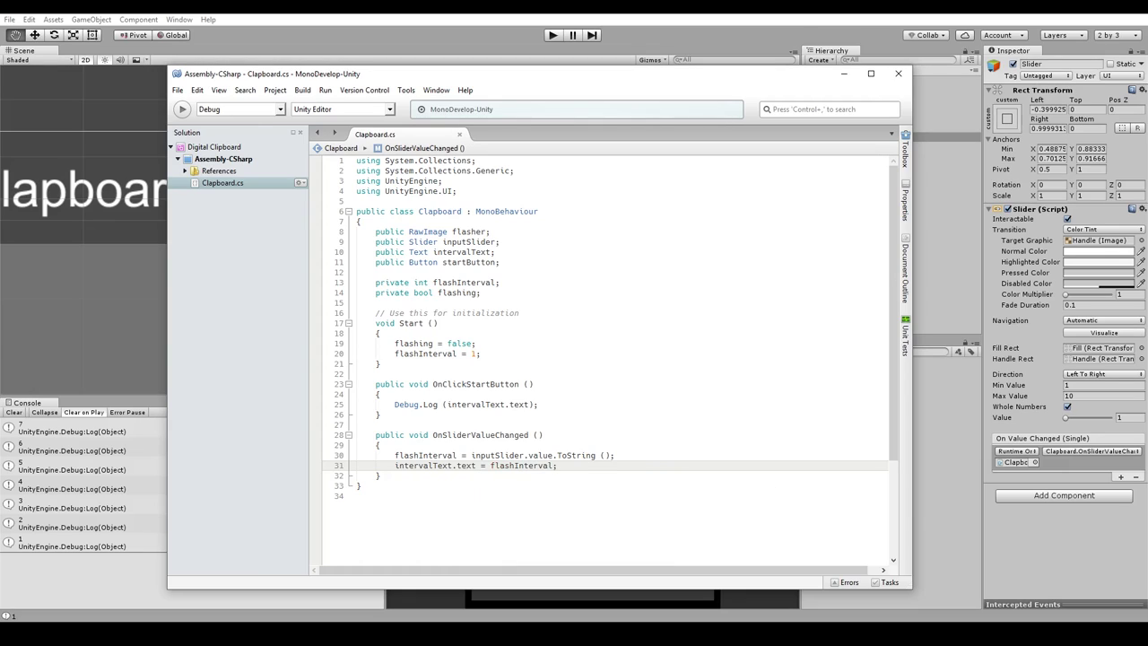
Replace flashInterval = 1 in Start with a call to OnSliderValueChanged
left_click(493, 354)
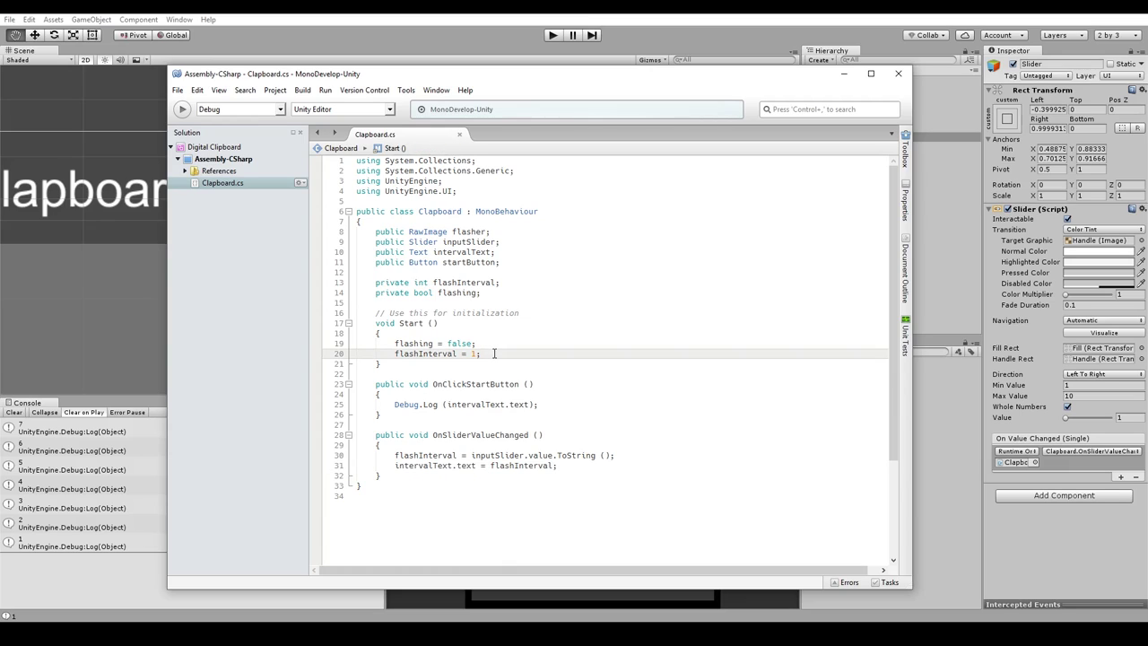
key("shift+Home")
key("BackSpace")
key("Return")
type("On")
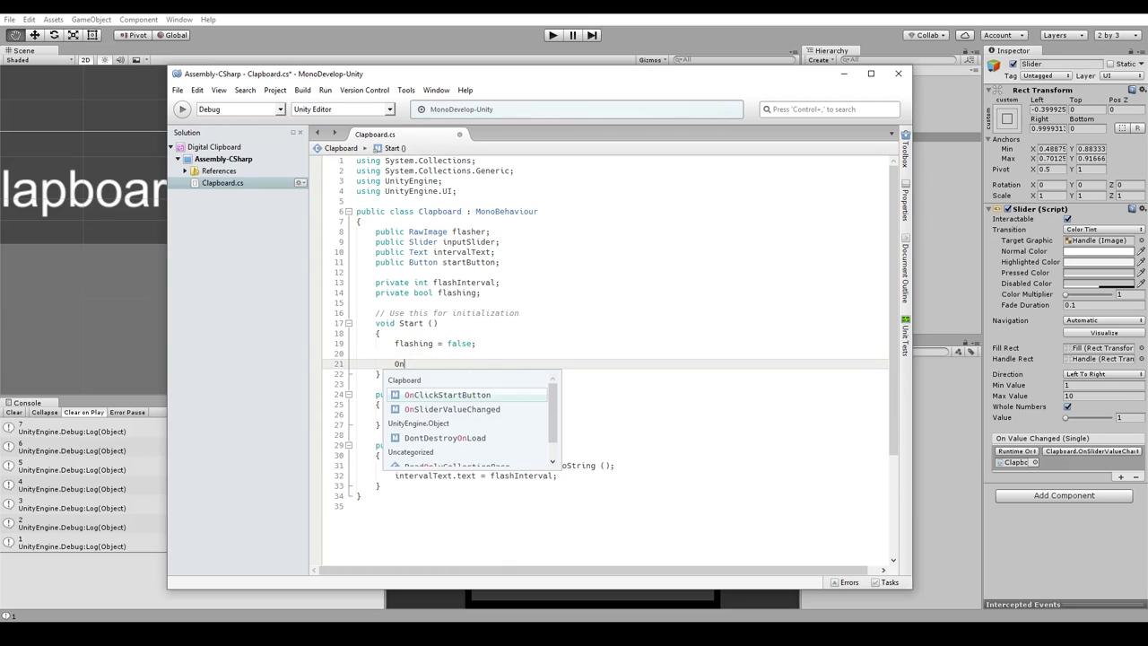
type("Slider();")
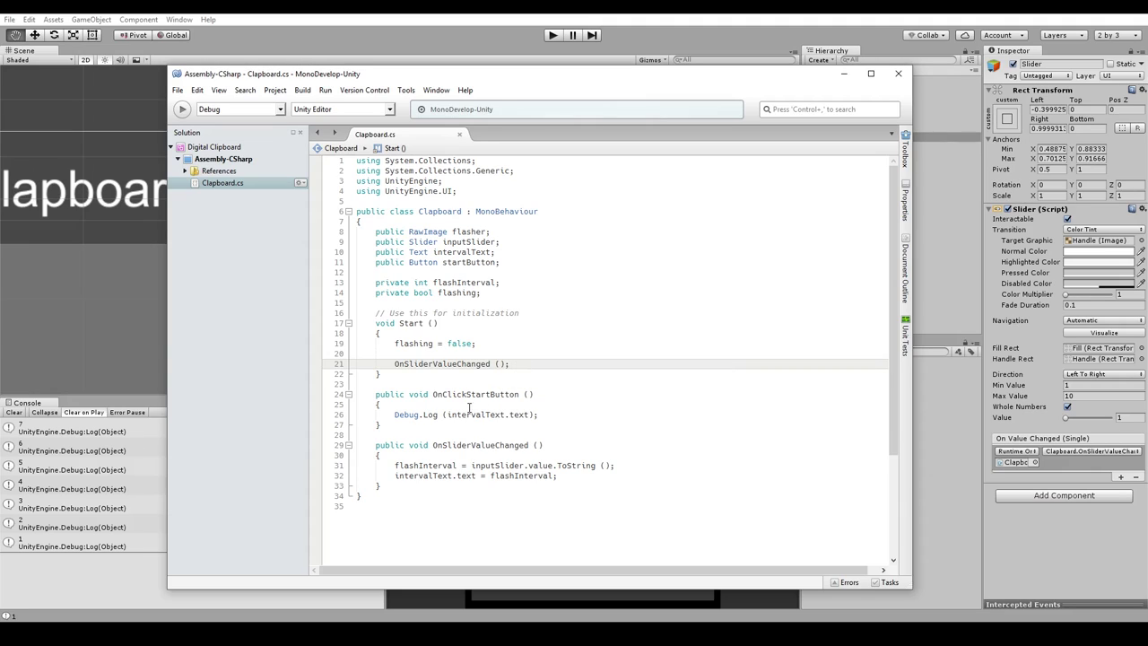
left_click(422, 425)
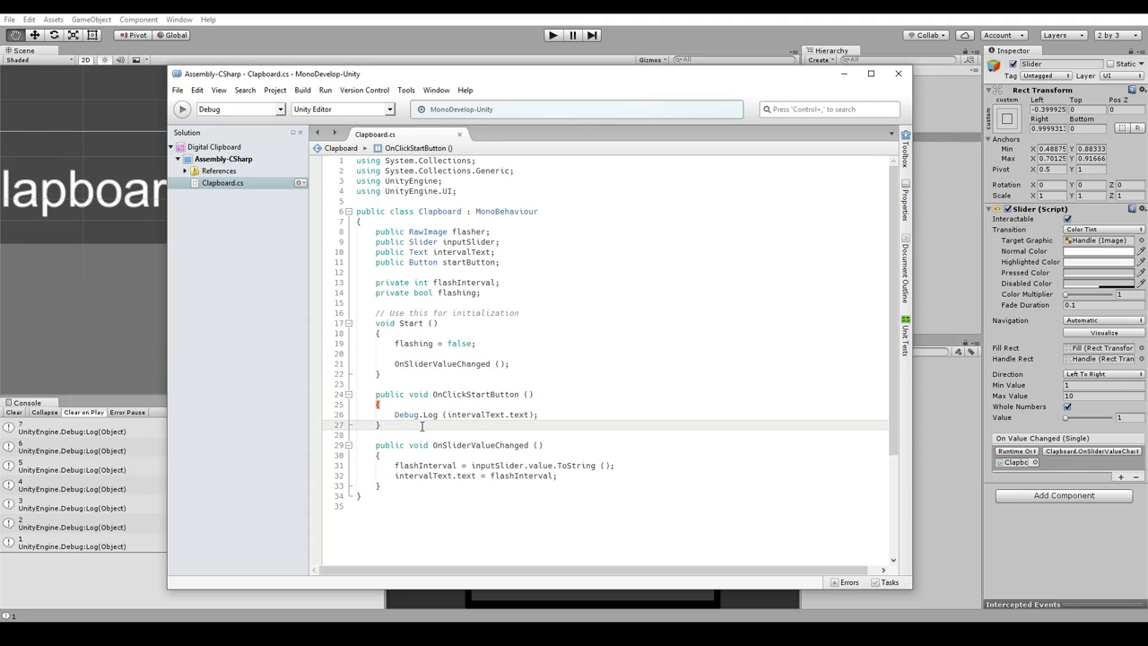
key("Down")
key("Down")
key("Down")
key("Down")
key("Down")
key("Down")
Add empty private void EnableFlashing() and DisableFlashing() methods
key("Return")
key("Return")
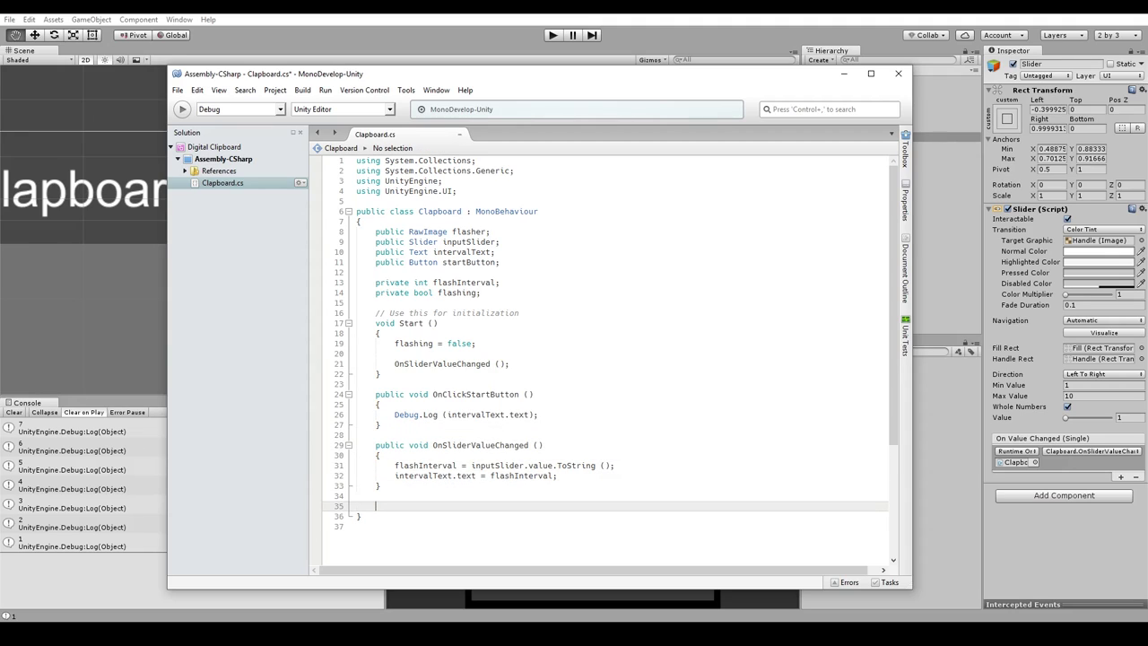
type("private void ")
type("EnableFlashi")
type("ng()")
type(" {")
key("End")
key("Return")
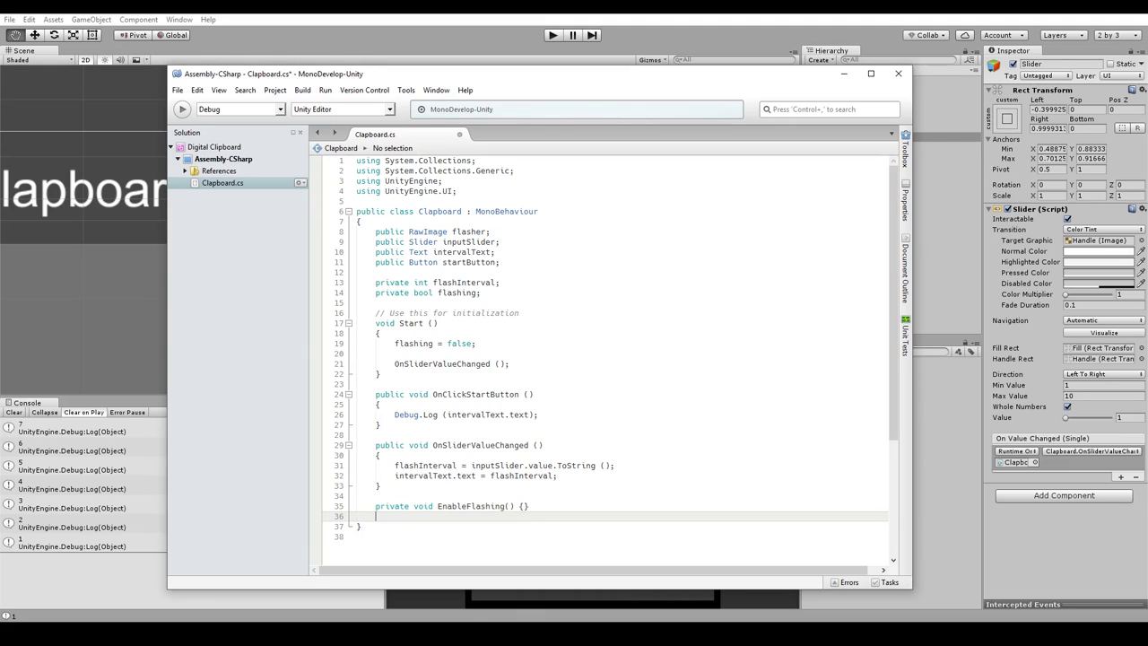
key("Return")
type("private void ")
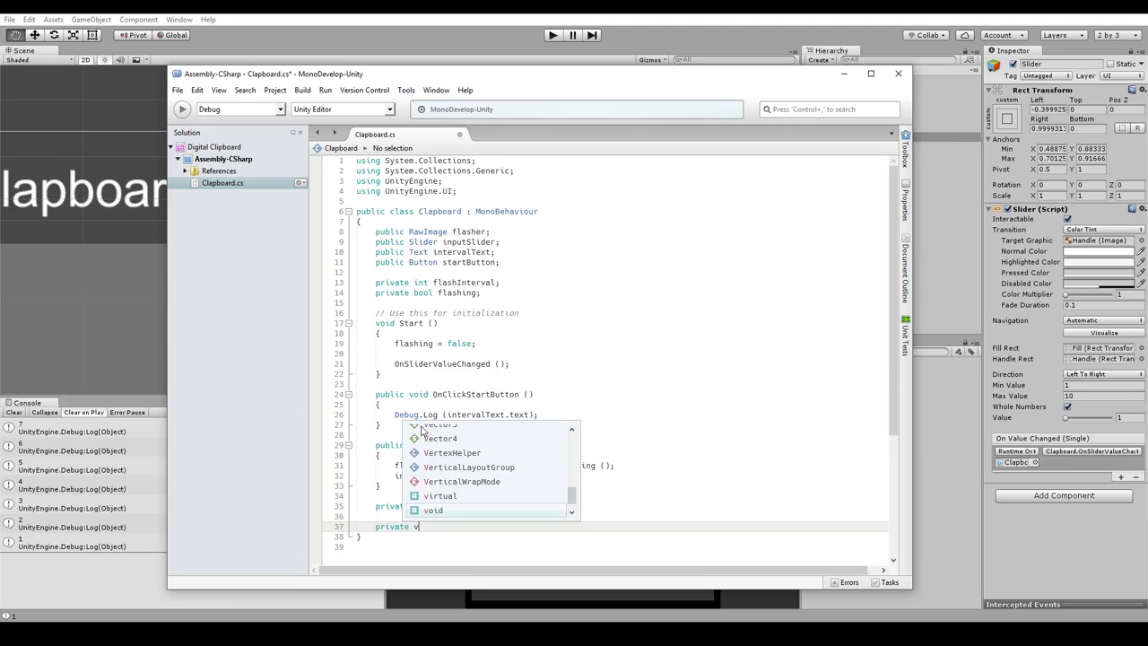
type("Disable")
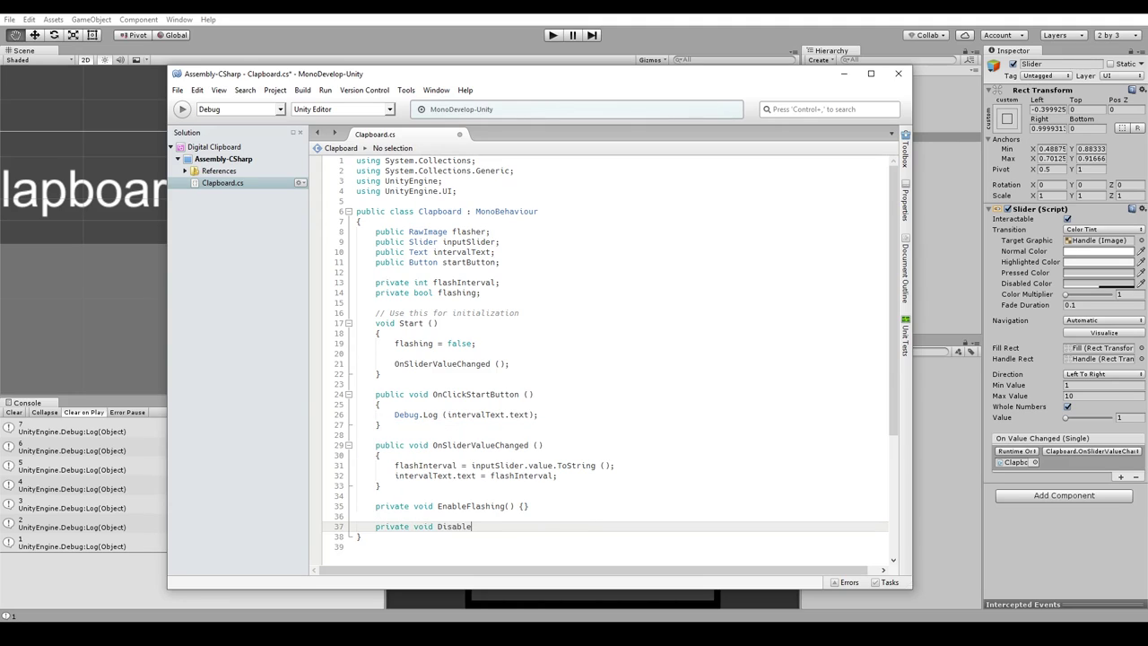
type("Flashing() ")
type("{")
Add an empty private IEnumerator Flash() coroutine below DisableFlashing
scroll(591, 450, "down", 6)
key("End")
key("Return")
key("Return")
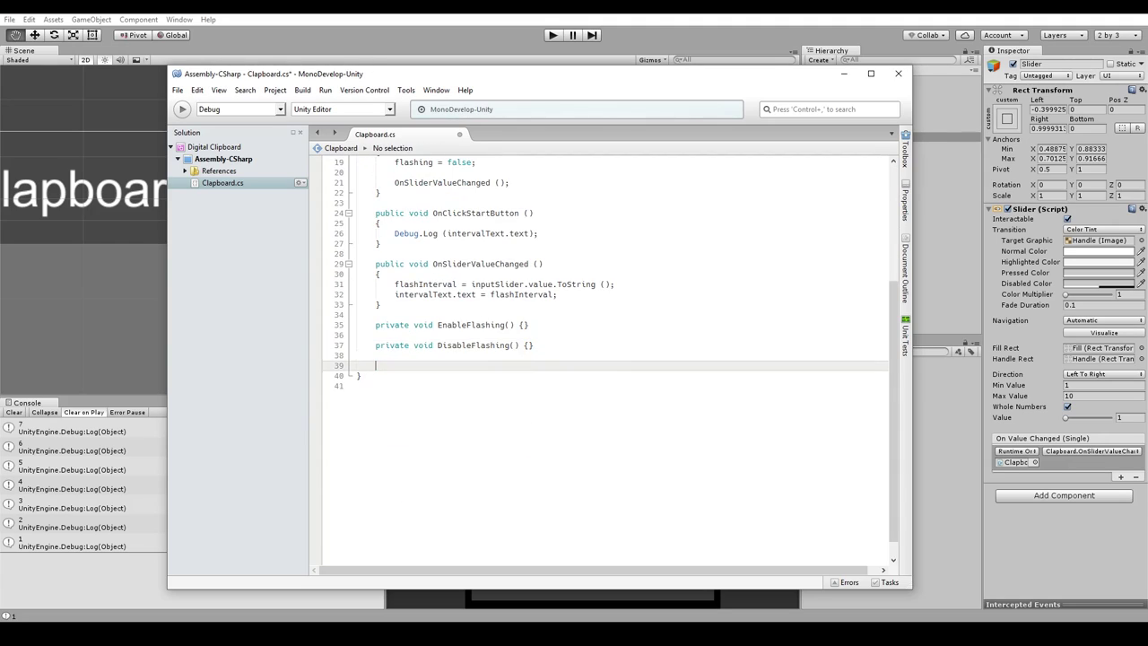
type("private ")
type("Ienum")
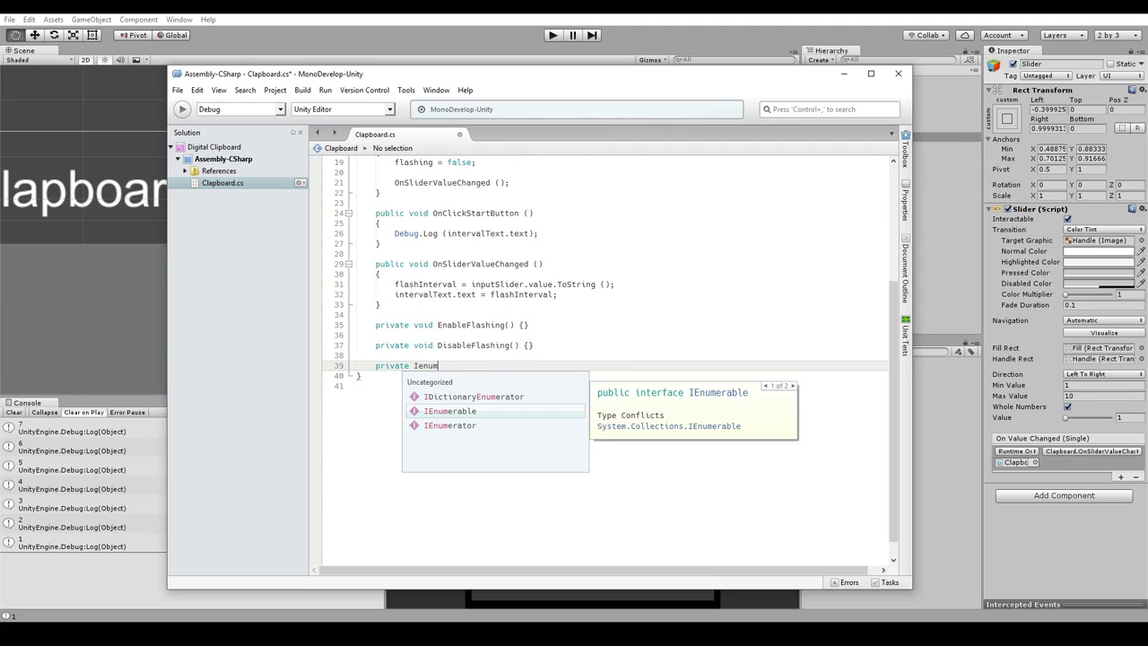
type("erator")
key("Return")
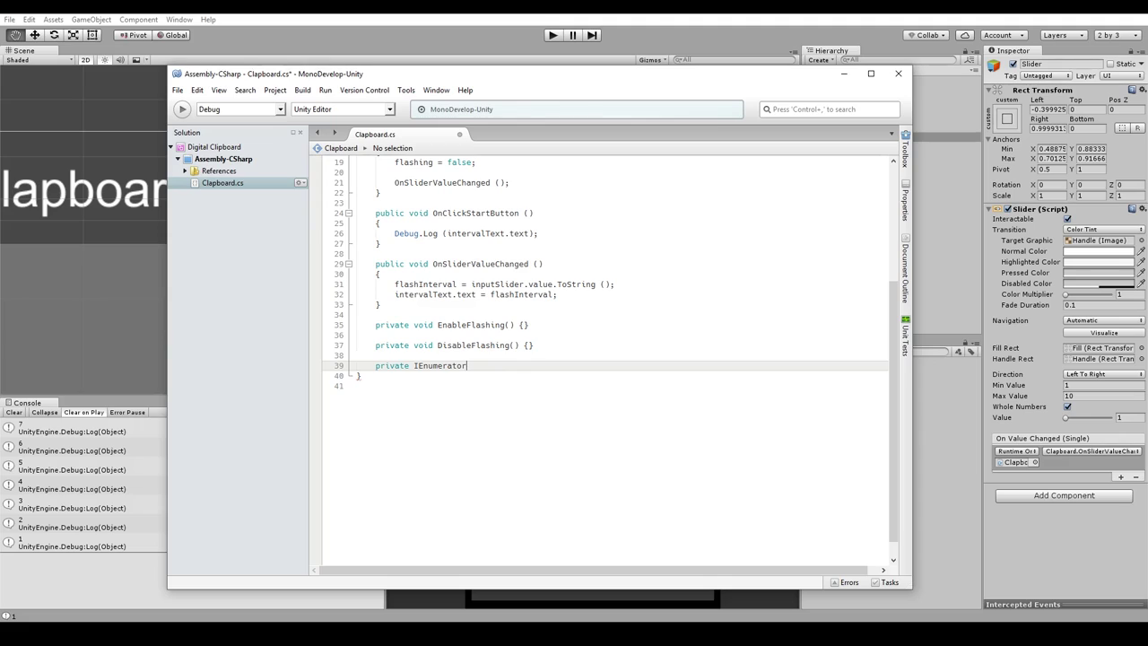
type("Flash")
key("BackSpace")
key("BackSpace")
key("BackSpace")
key("BackSpace")
type("lash()")
type(" {")
key("Return")
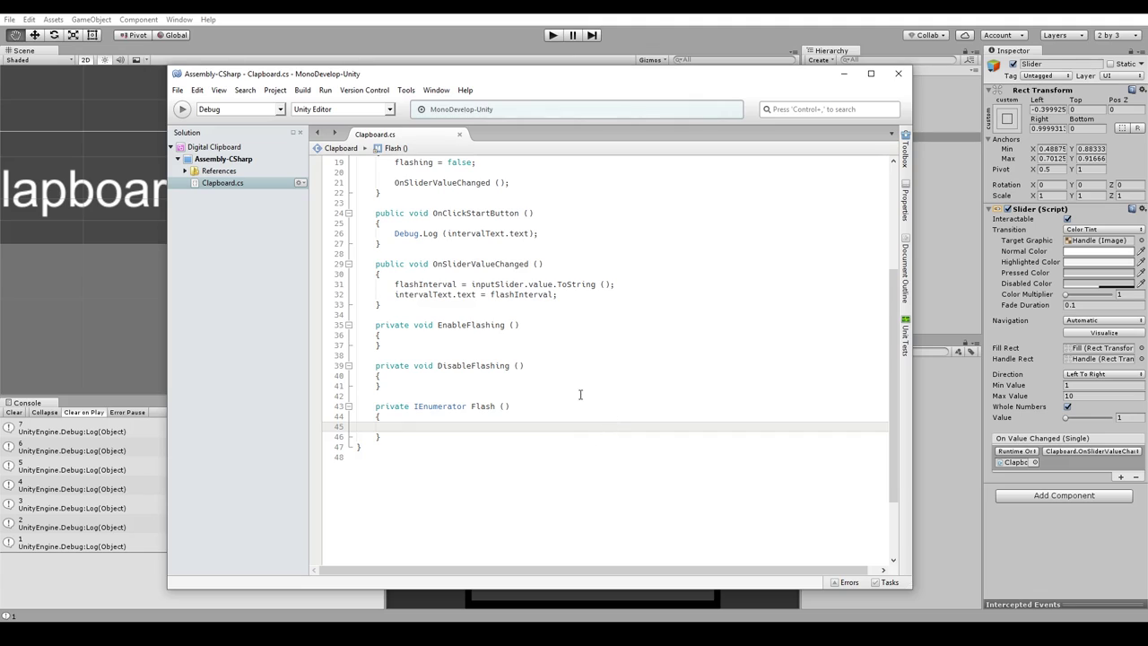
Add StartCoroutine("Flash"); to EnableFlashing
left_click(481, 335)
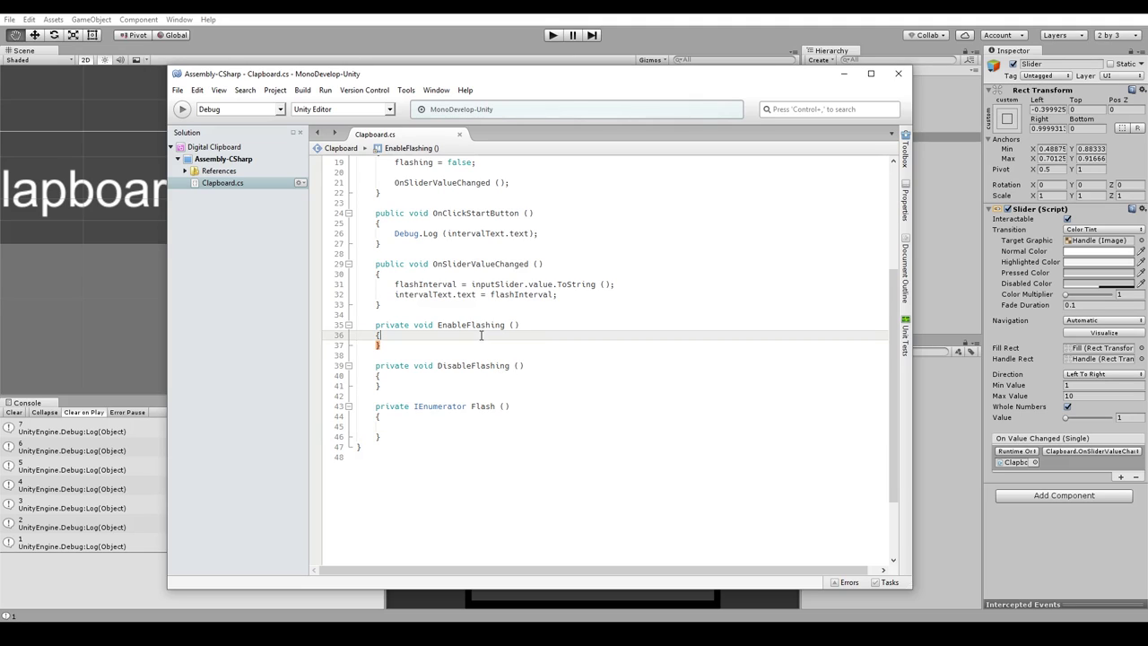
key("Return")
type("s")
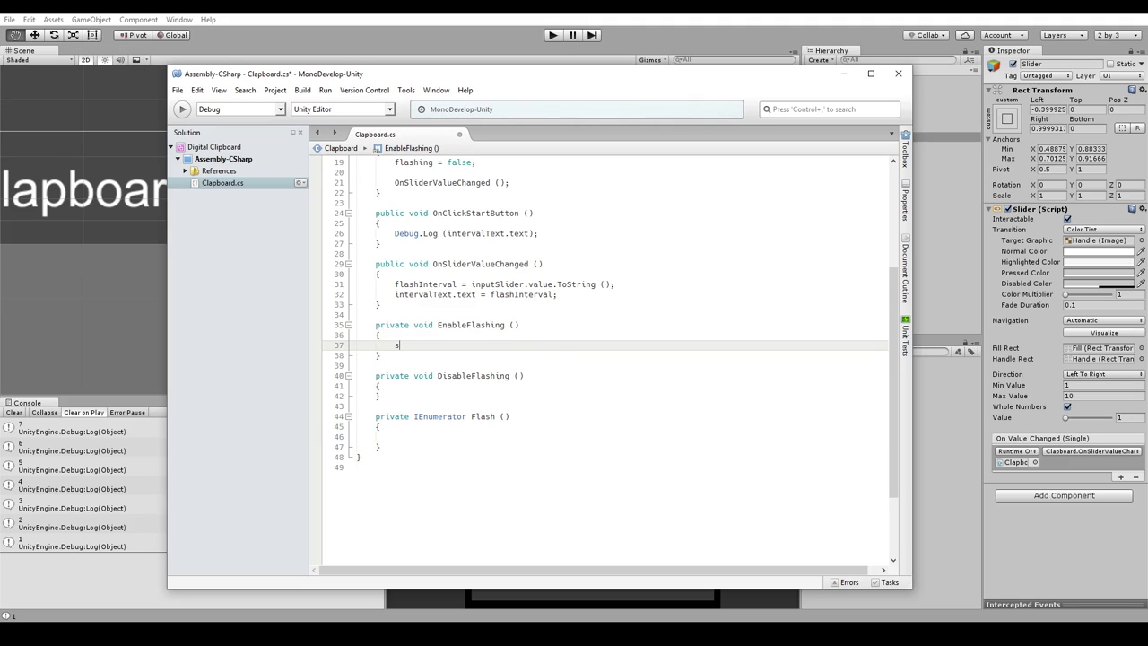
type("tartcor(")
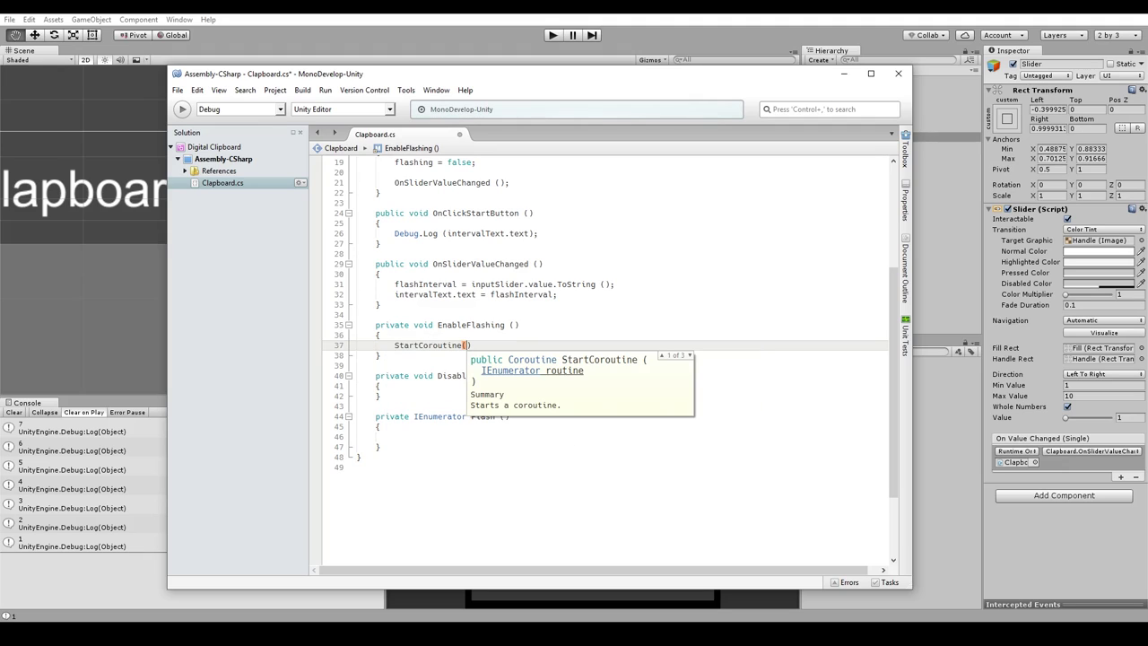
type("\"Flas")
type("h\");")
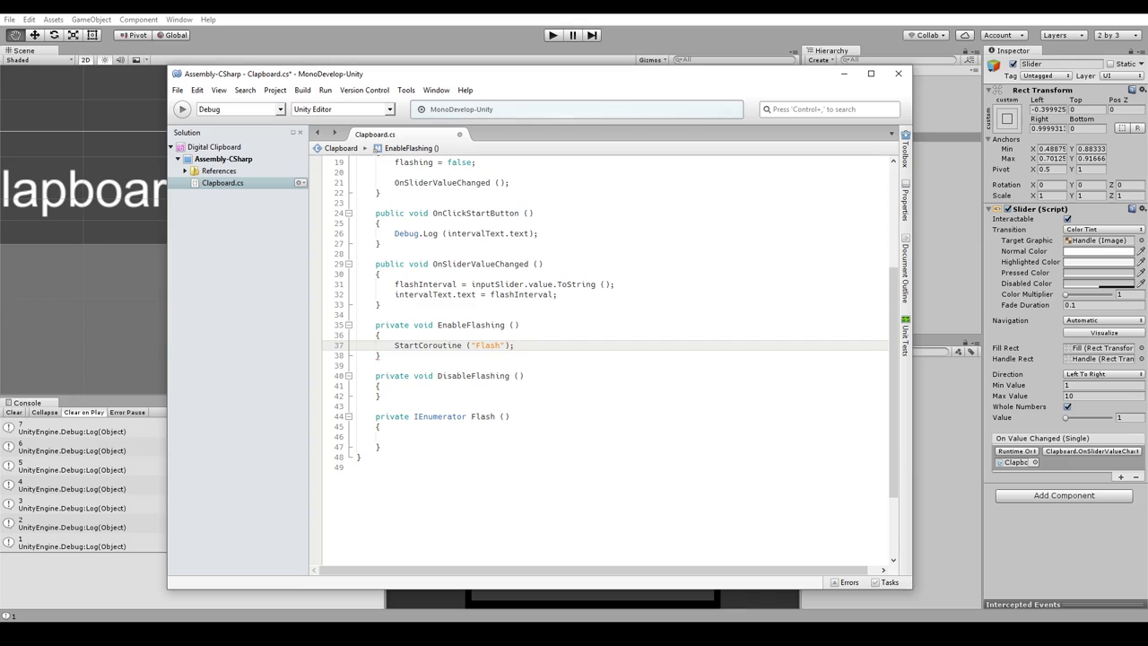
left_click(447, 436)
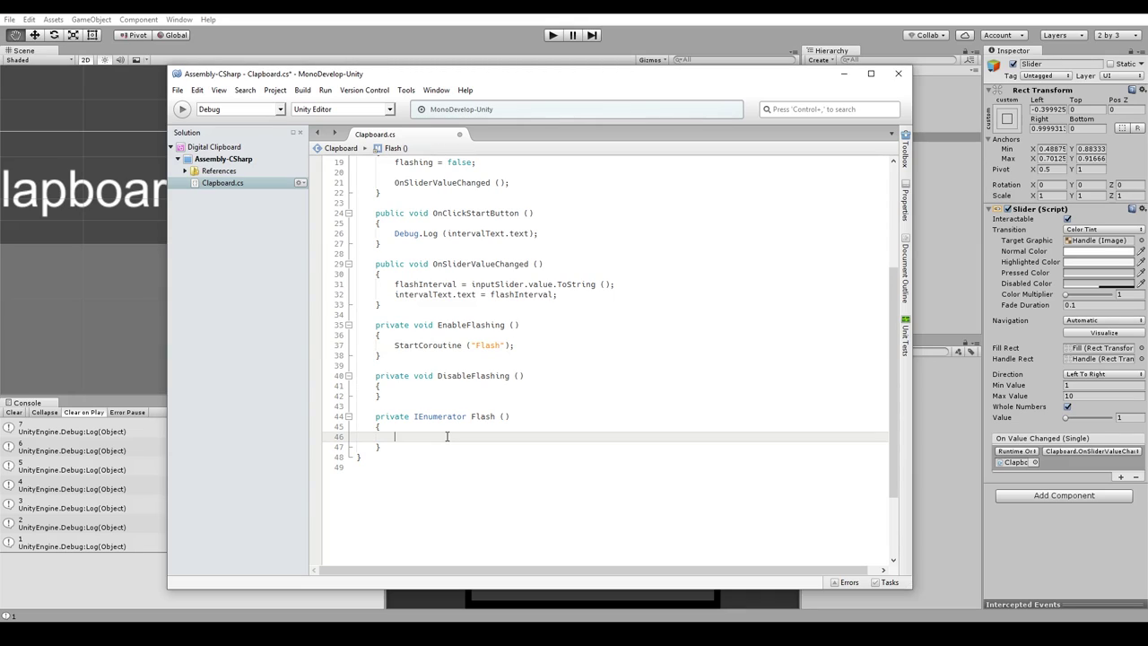
Add StopCoroutine("Flash"); and flashing = false; to DisableFlashing
key("Up")
key("Up")
key("Up")
key("Return")
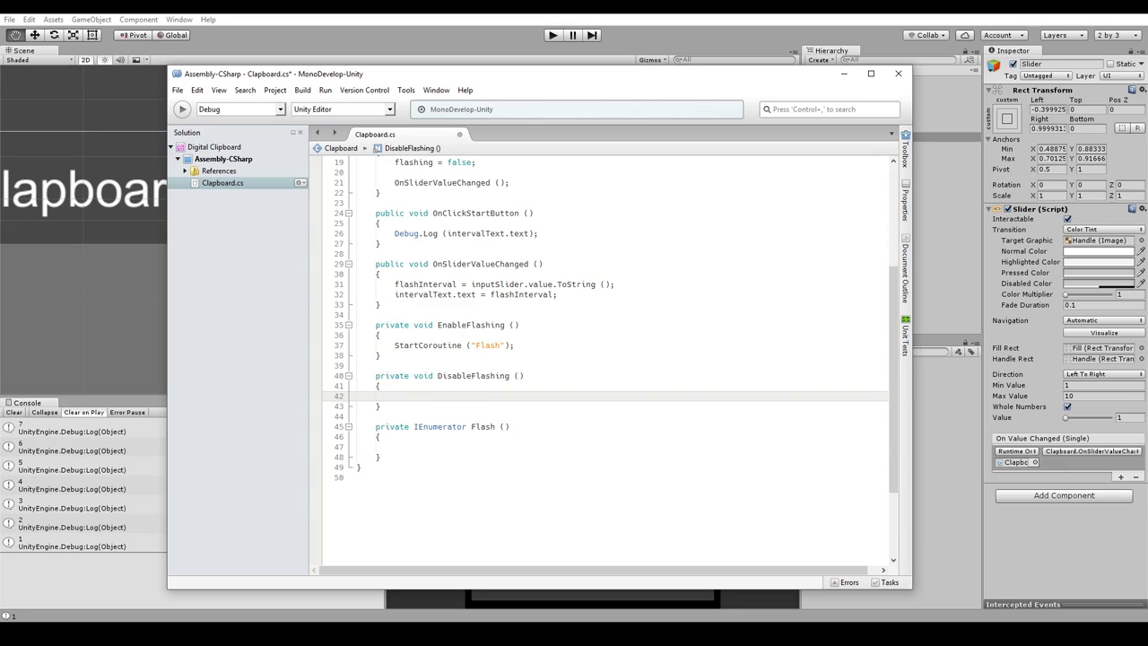
type("Corou")
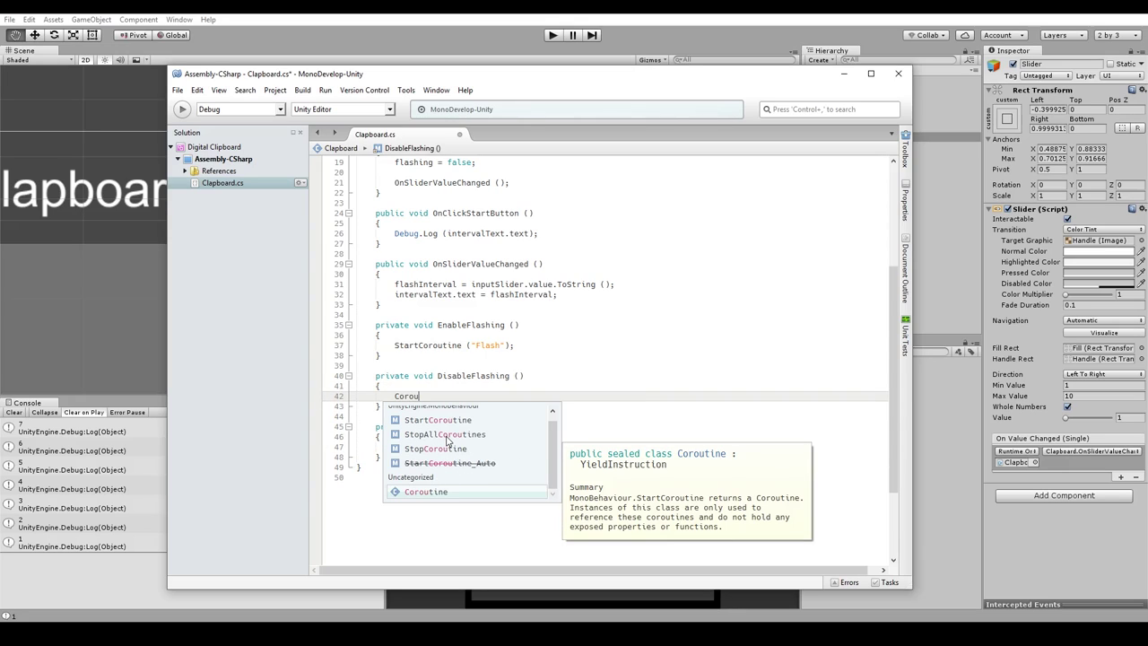
left_click(446, 449)
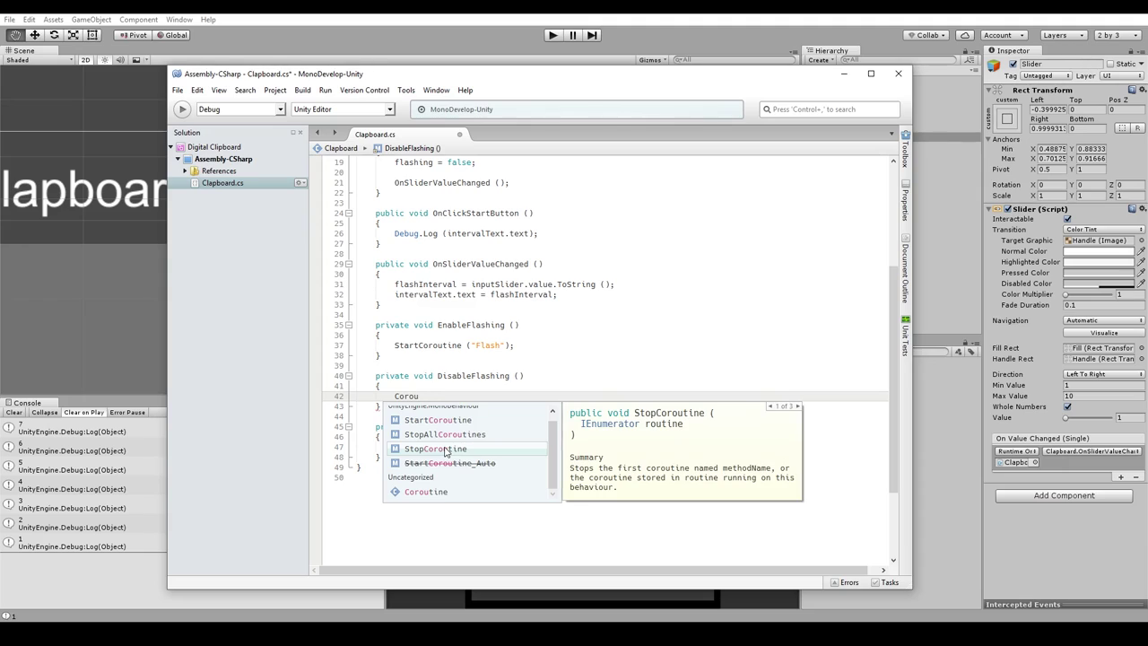
key("Return")
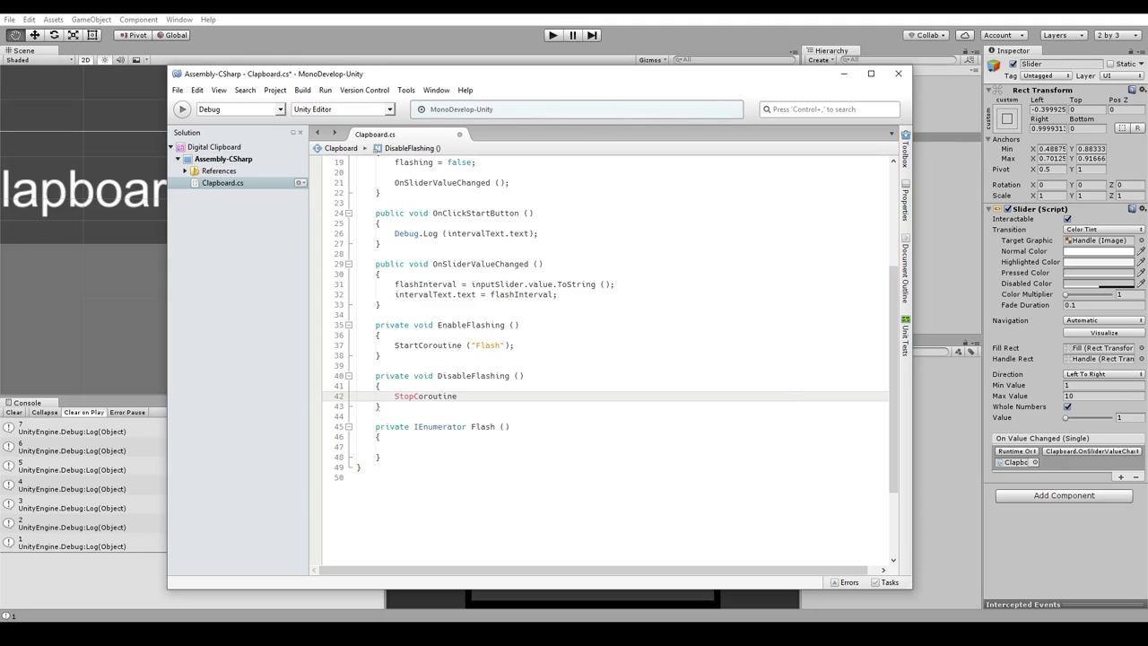
type(" (\"Flash\")")
type(";")
key("Return")
type("fl")
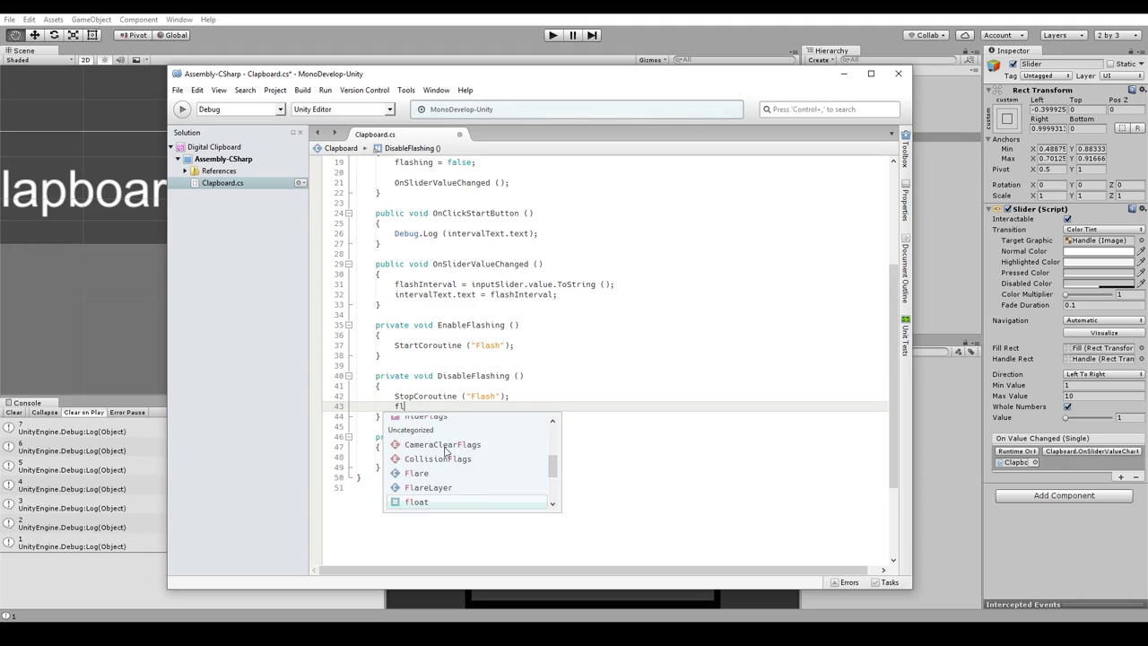
type("ashing")
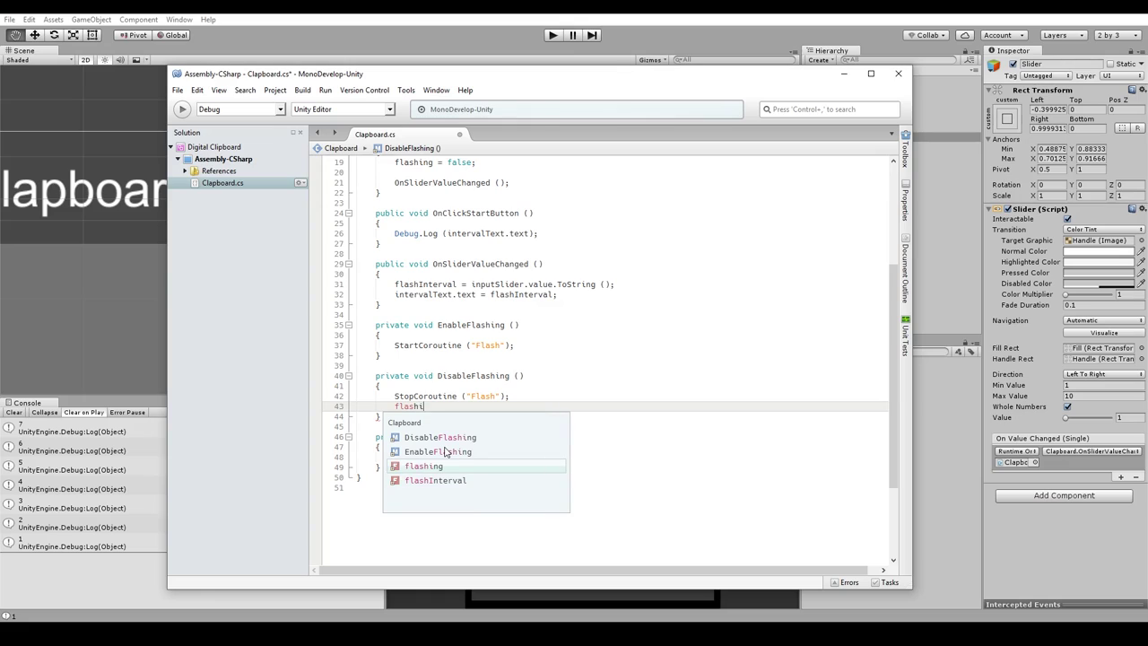
type(" = false;")
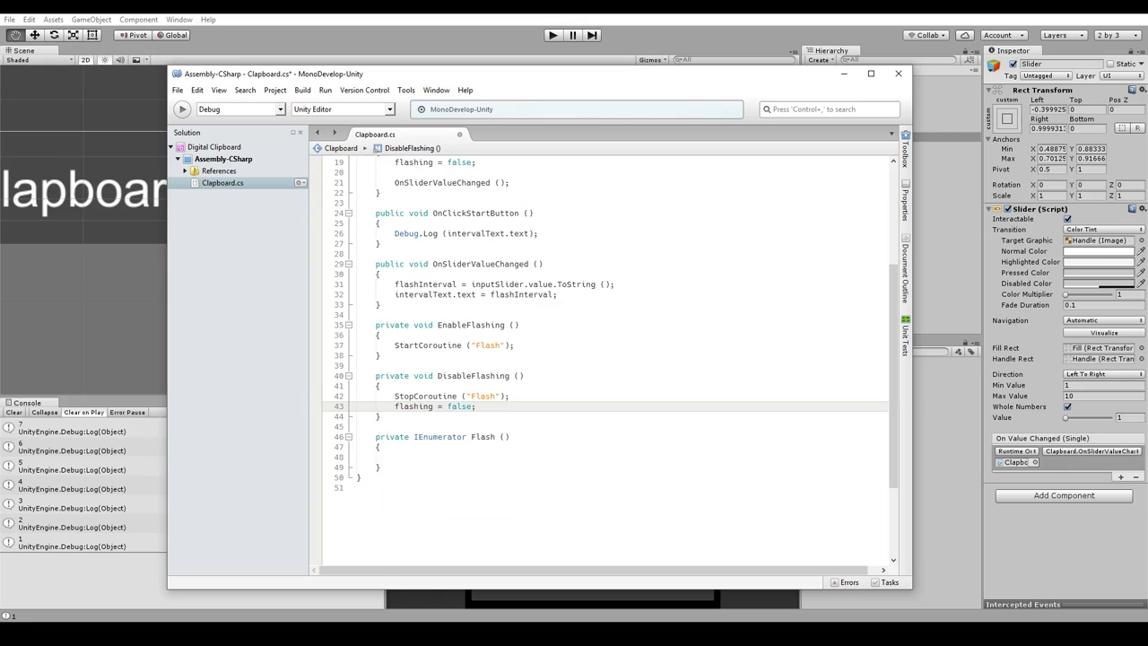
Insert flashing = false; above StartCoroutine in EnableFlashing
key("Up")
key("Up")
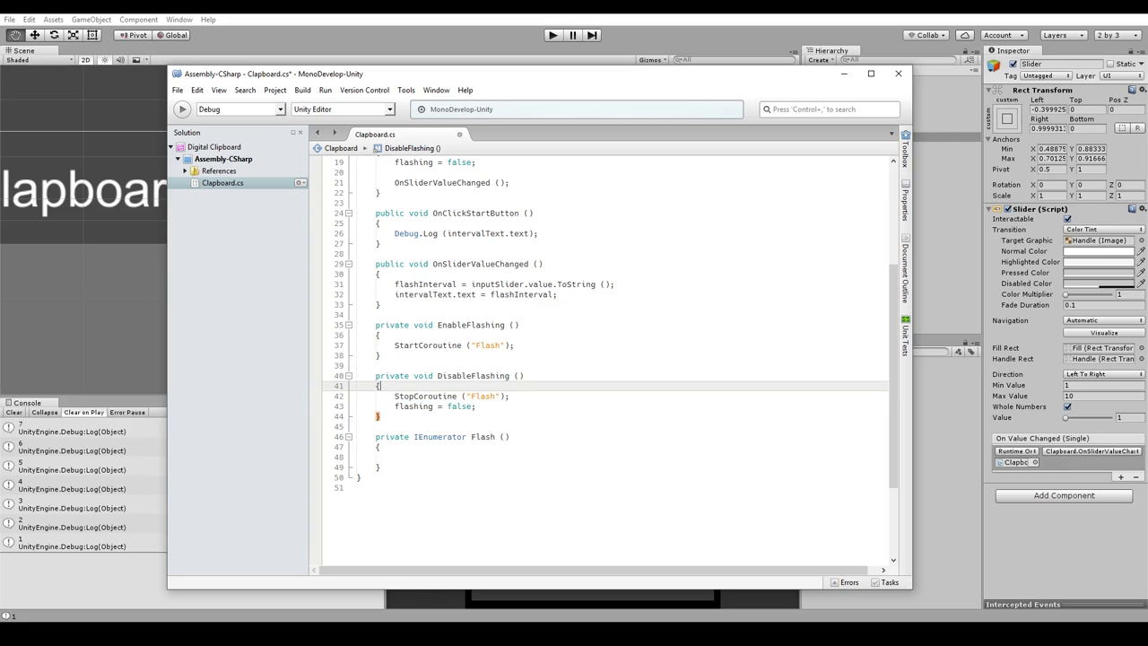
key("Up")
key("Up")
key("Up")
key("Home")
key("ctrl+v")
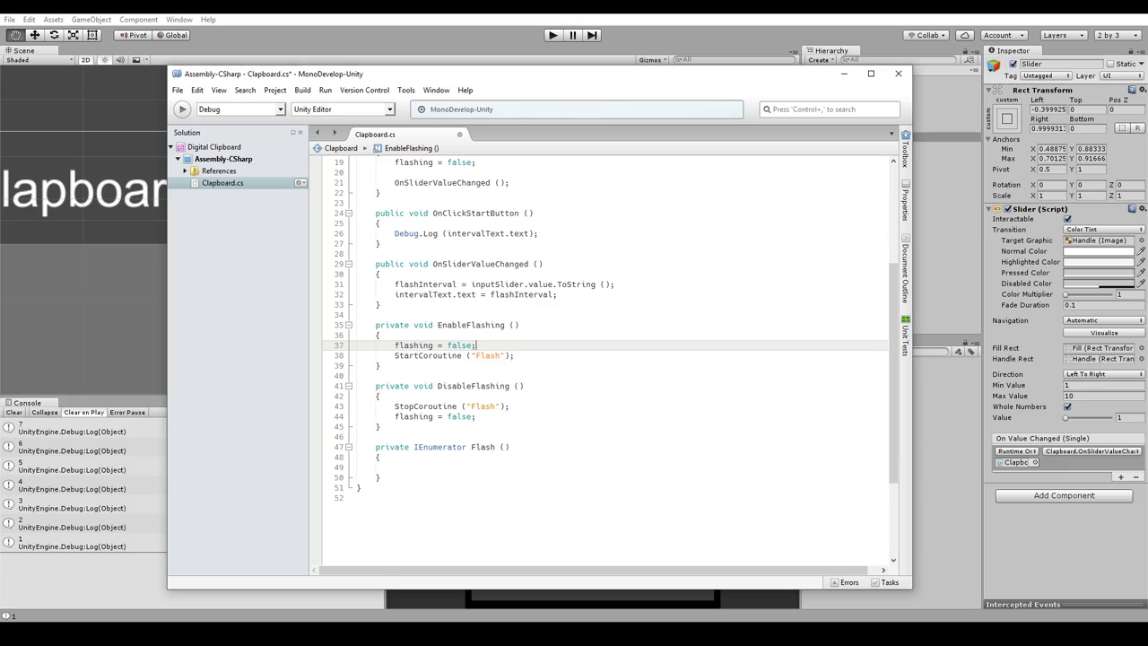
Tidy DisableFlashing so flashing = false sits below StopCoroutine with no blank line
key("Up")
key("Up")
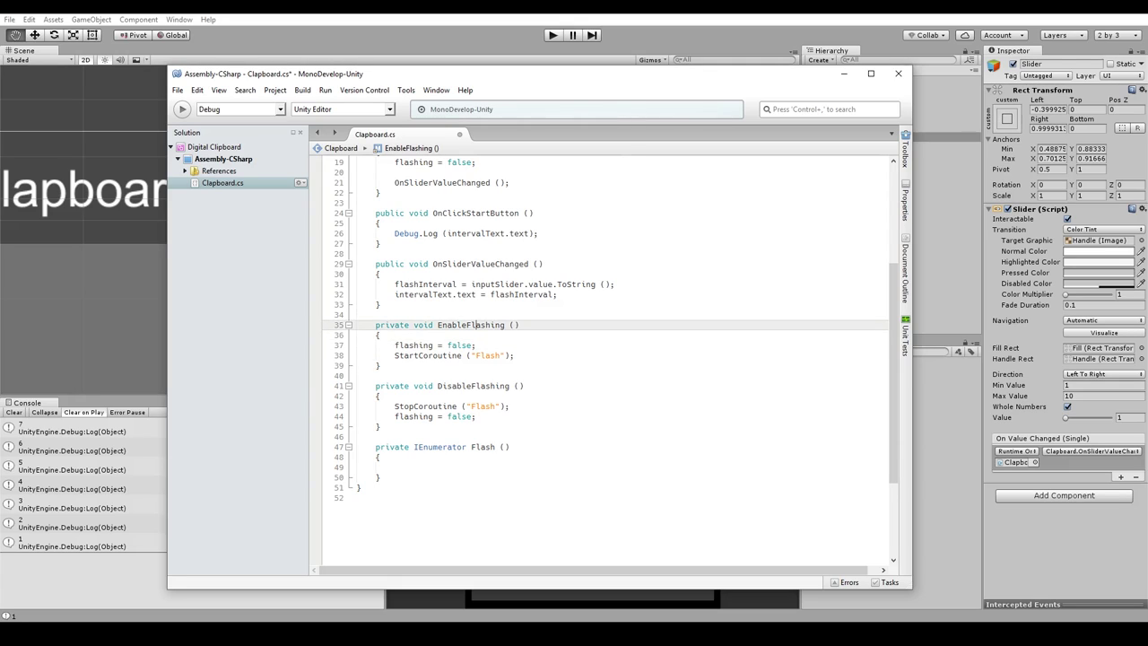
key("Down")
key("Down")
key("Down")
key("Down")
key("Down")
key("Down")
key("Down")
key("Down")
key("shift+End")
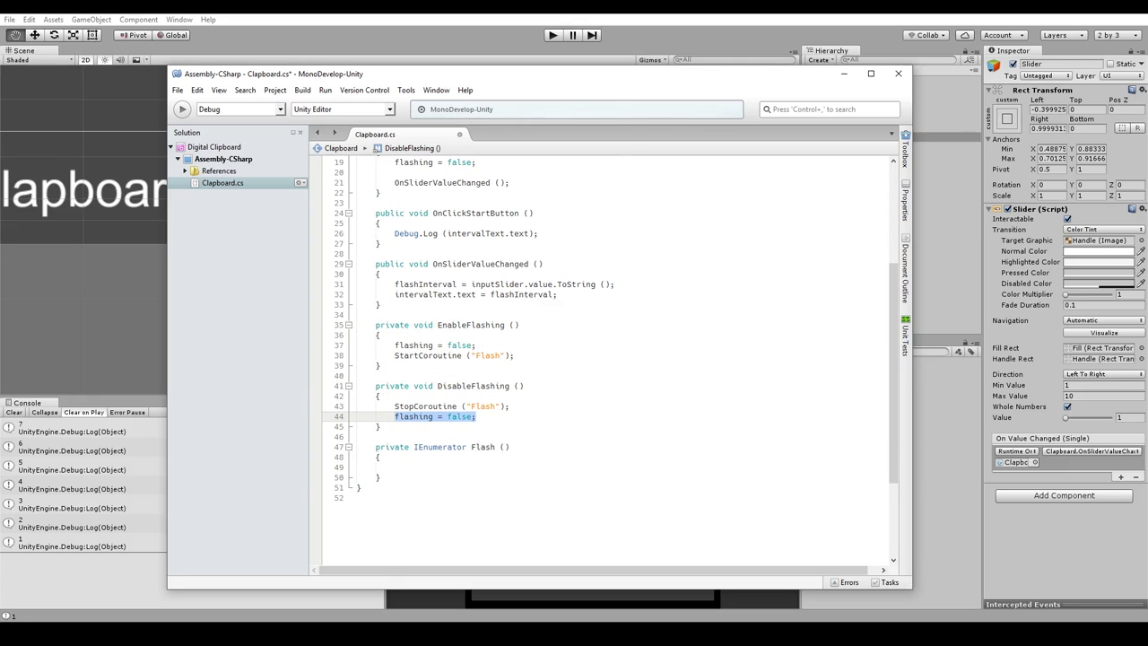
key("ctrl+x")
key("Up")
key("ctrl+v")
key("Down")
key("BackSpace")
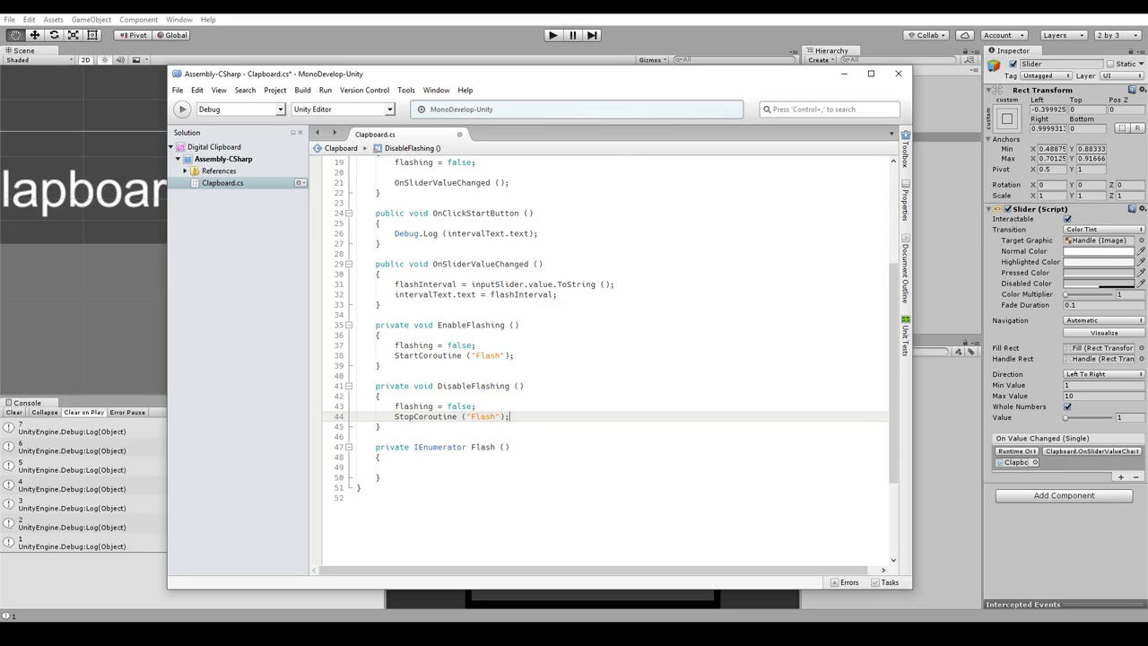
key("Up")
key("shift+Home")
key("alt+Down")
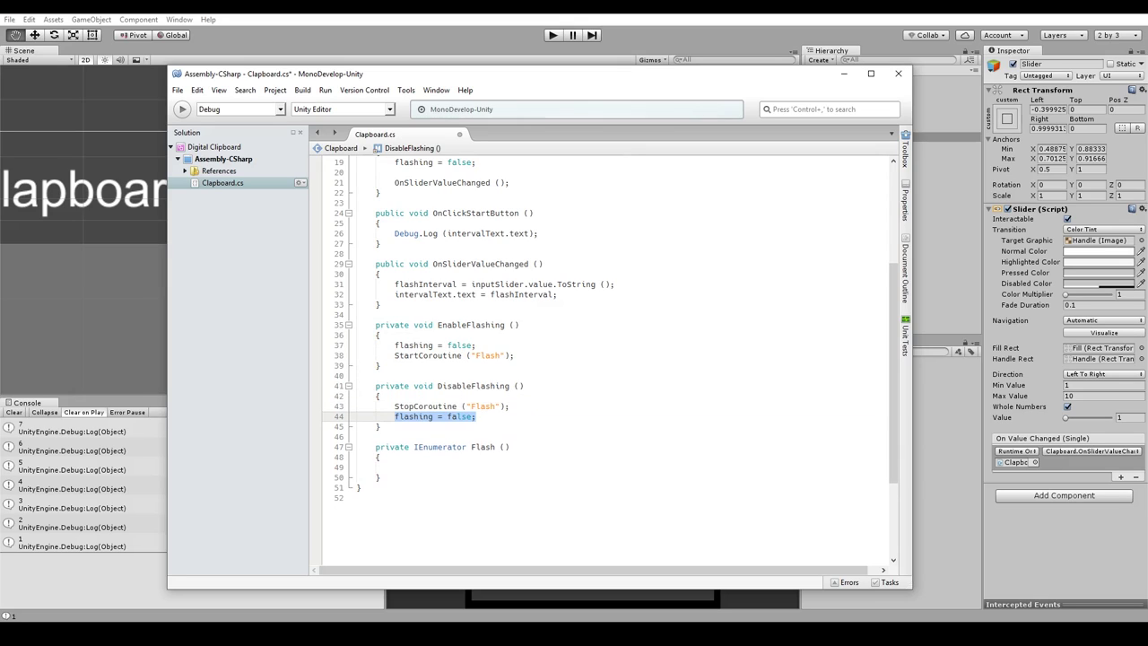
key("End")
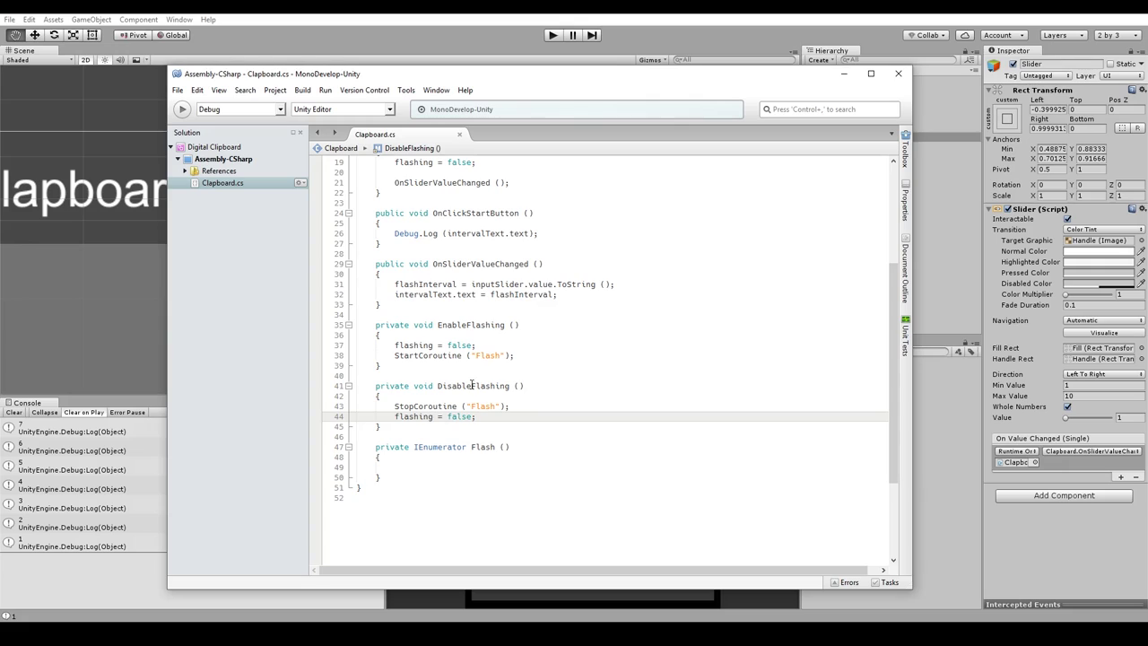
scroll(491, 362, "up", 2)
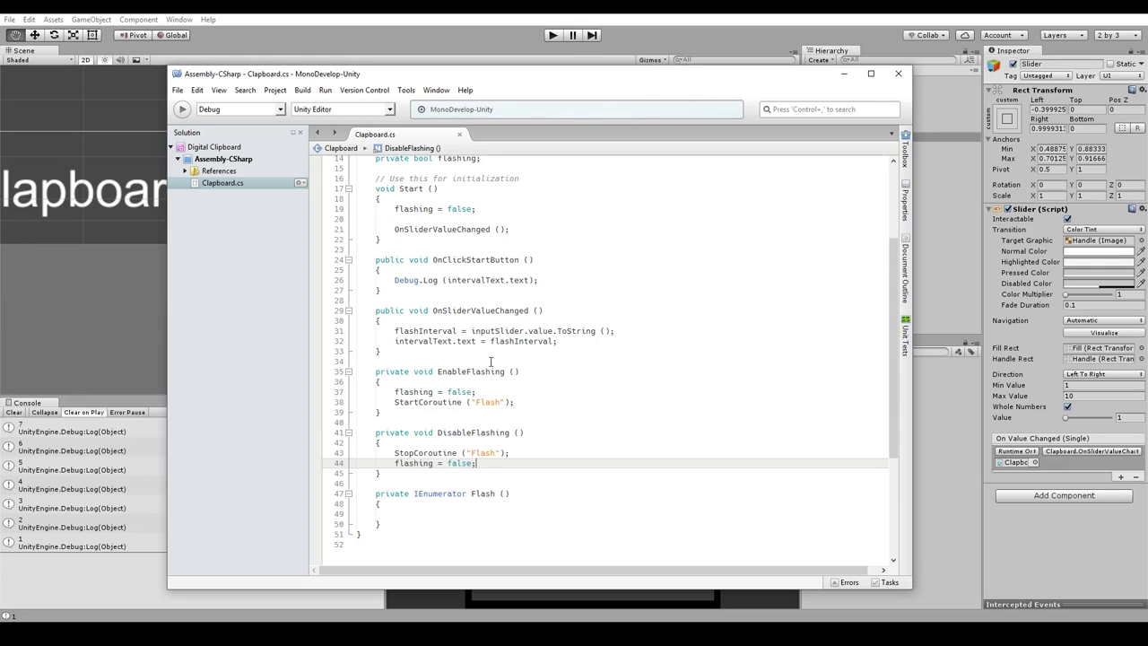
left_click(555, 280)
Replace the Debug.Log in OnClickStartButton with an if (flashing) condition
key("shift+Home")
key("BackSpace")
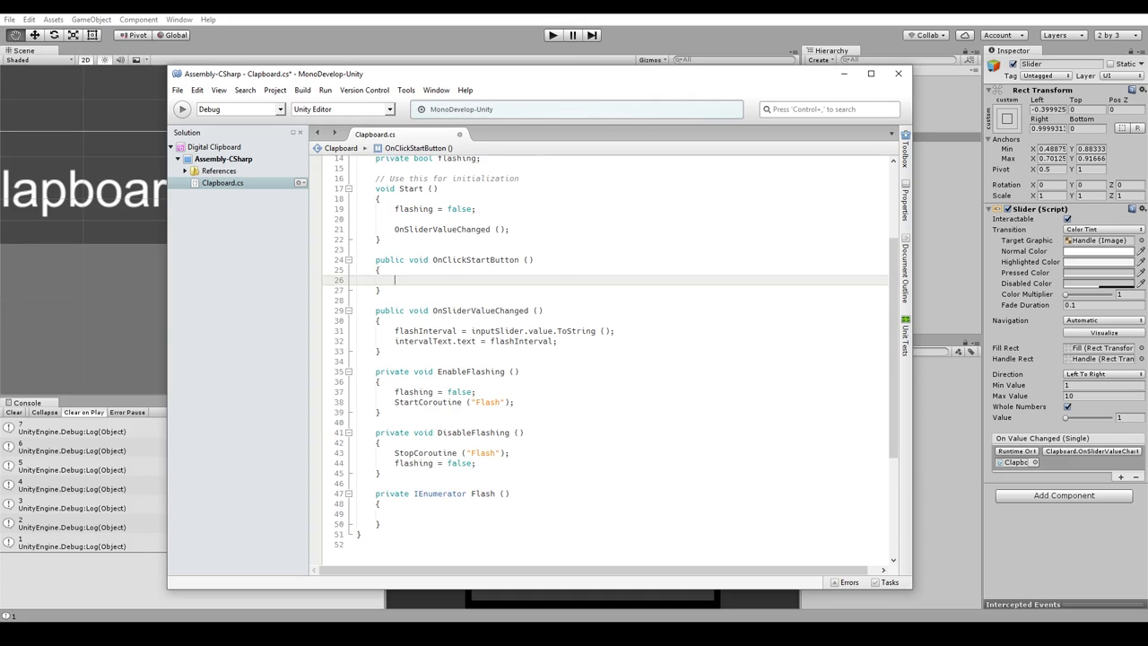
type("flash")
key("BackSpace")
key("BackSpace")
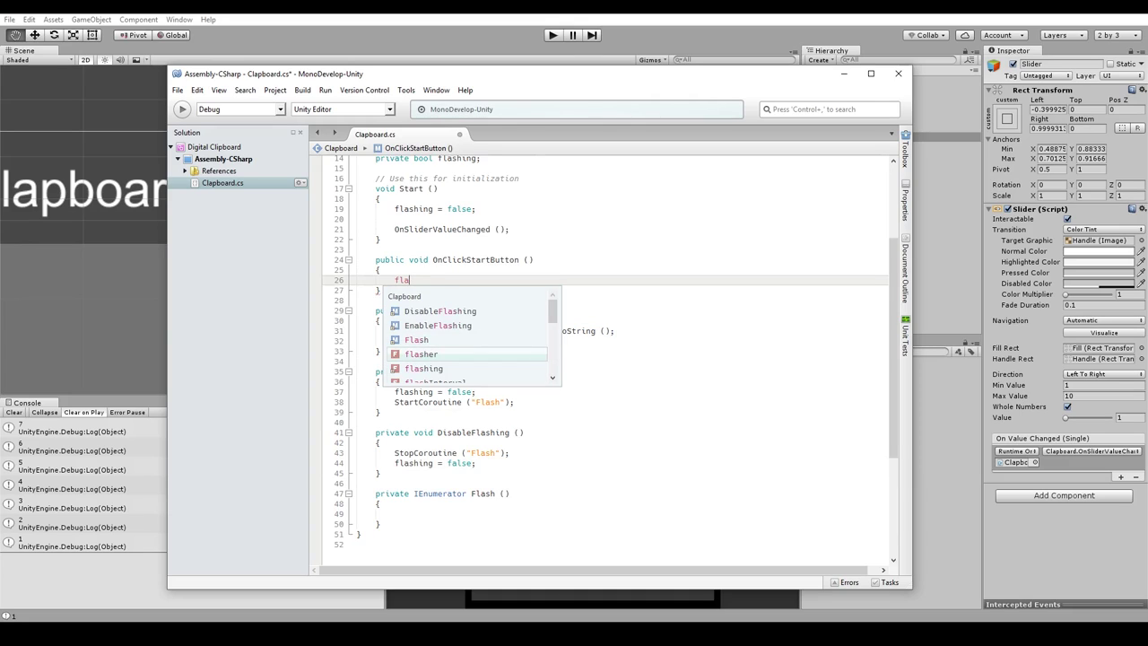
key("BackSpace")
key("BackSpace")
key("BackSpace")
type("if(fl")
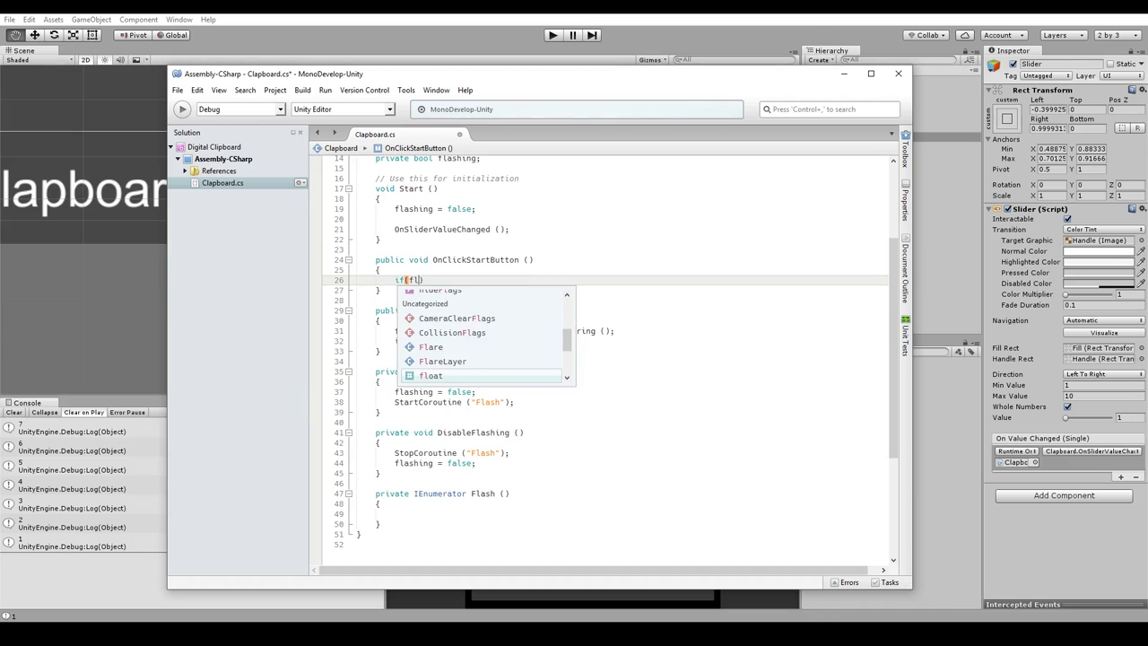
type("ash")
key("Down")
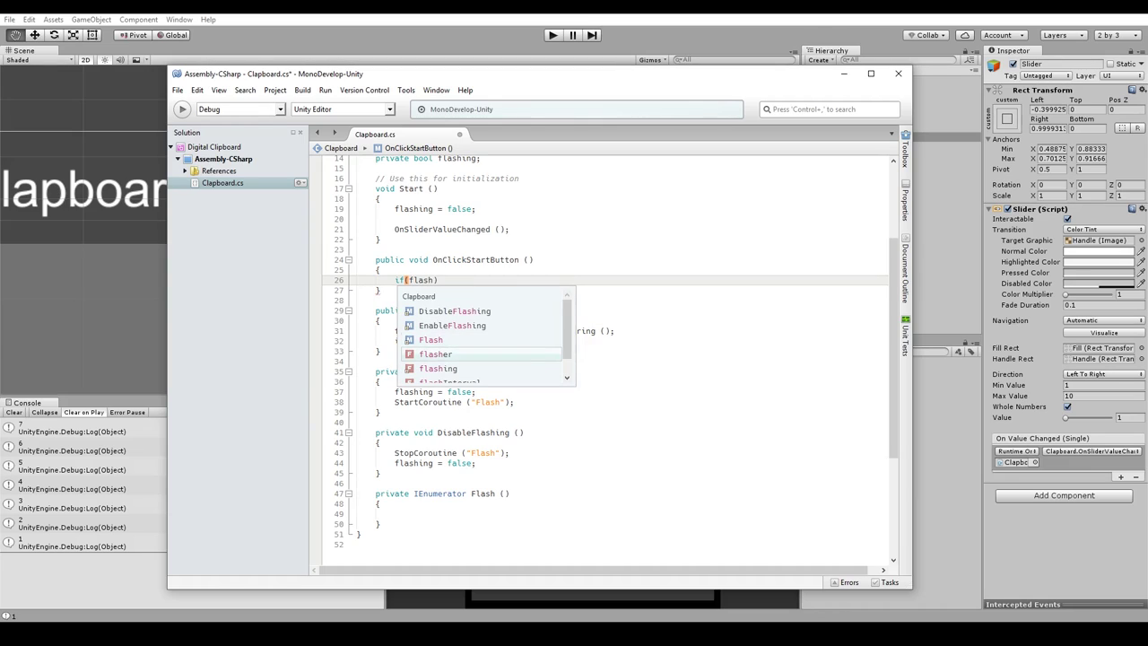
key("Down")
key("Return")
type(")")
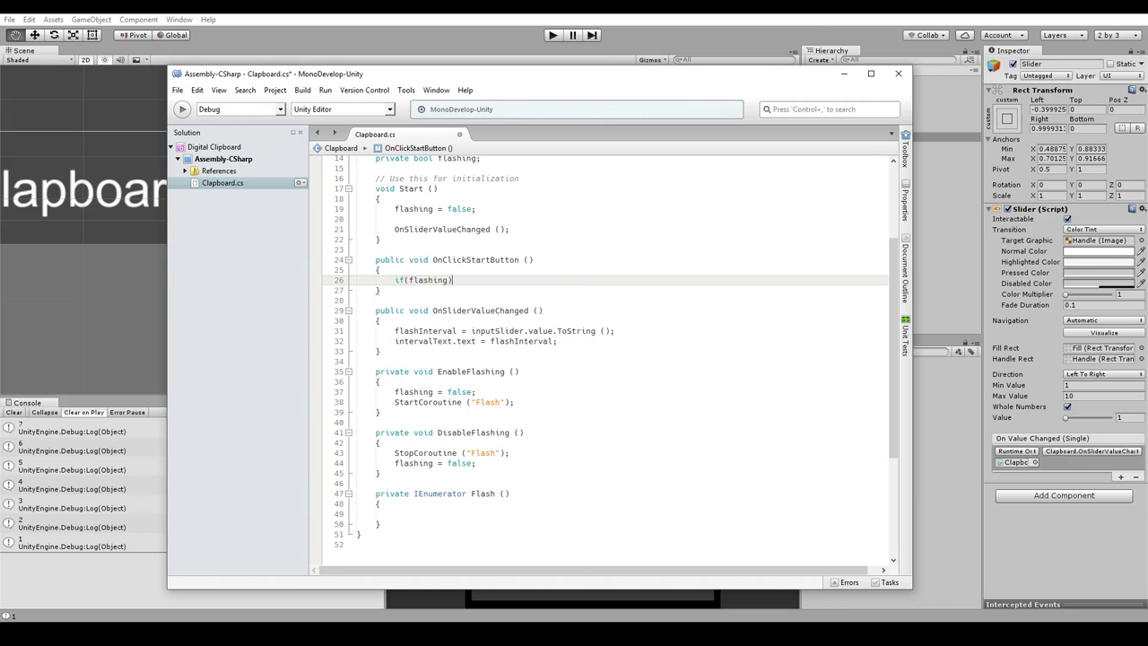
Call DisableFlashing(); in the if branch
key("Return")
type("en")
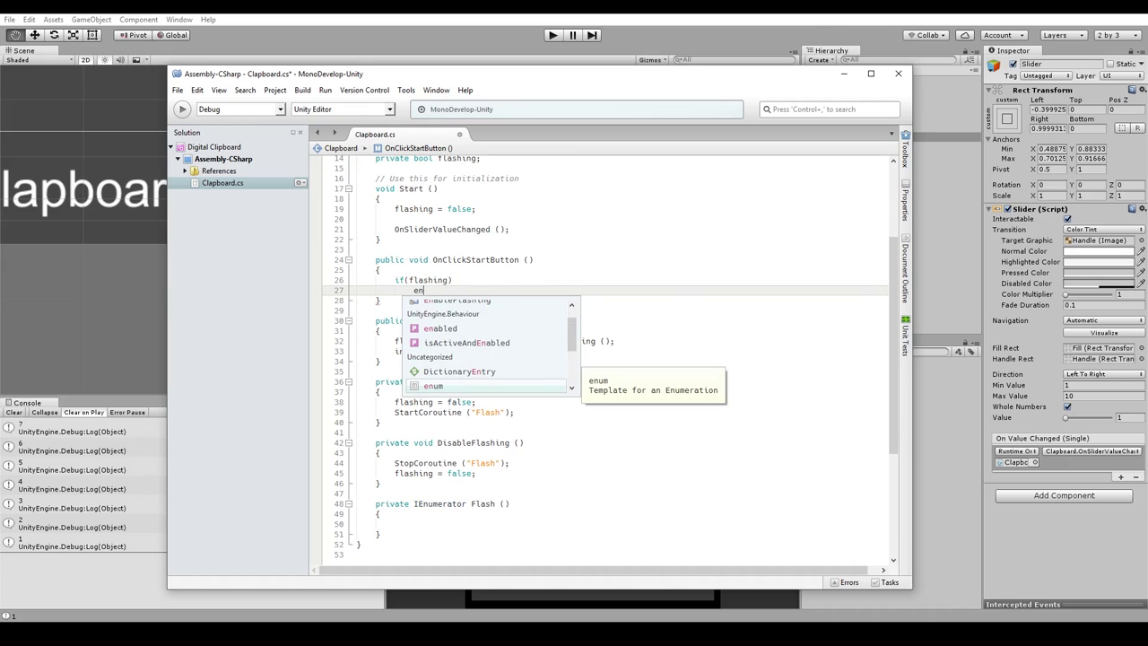
key("BackSpace")
type("disab")
key("Return")
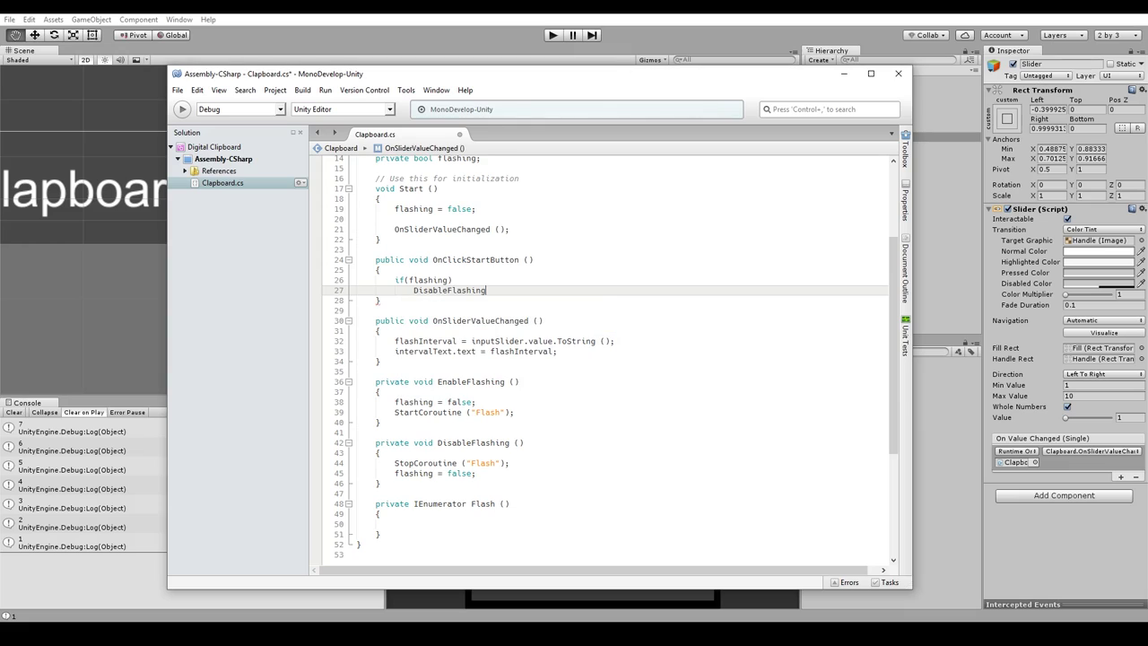
type(";")
Add an else branch calling EnableFlashing(); and save Clapboard.cs
key("Return")
type("else")
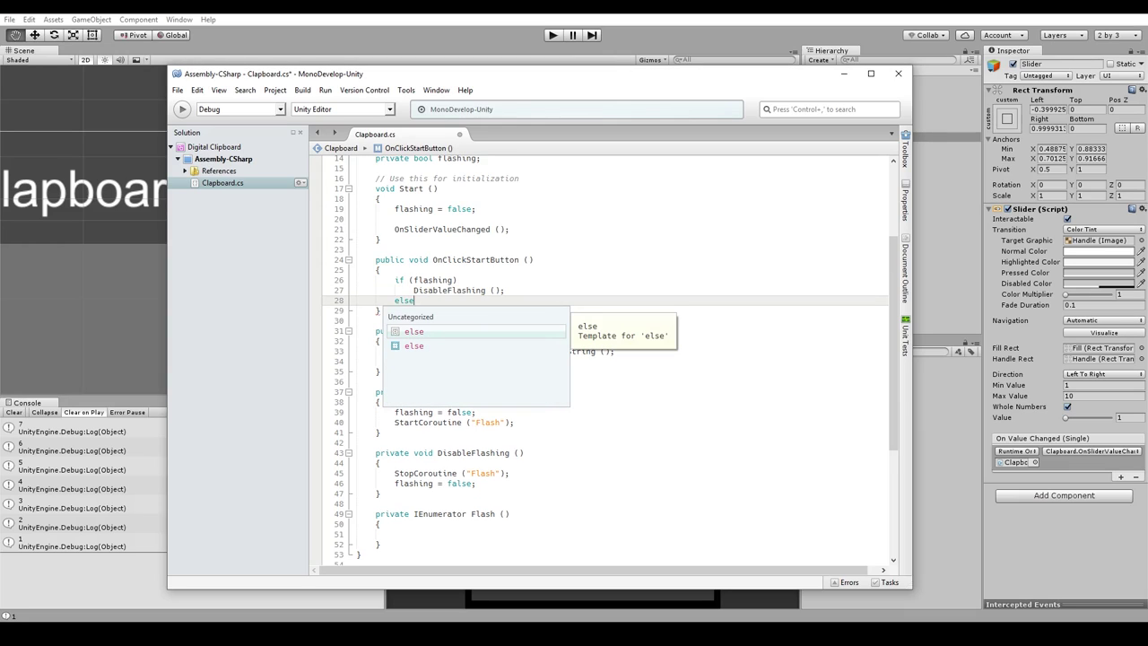
key("Return")
type("startf")
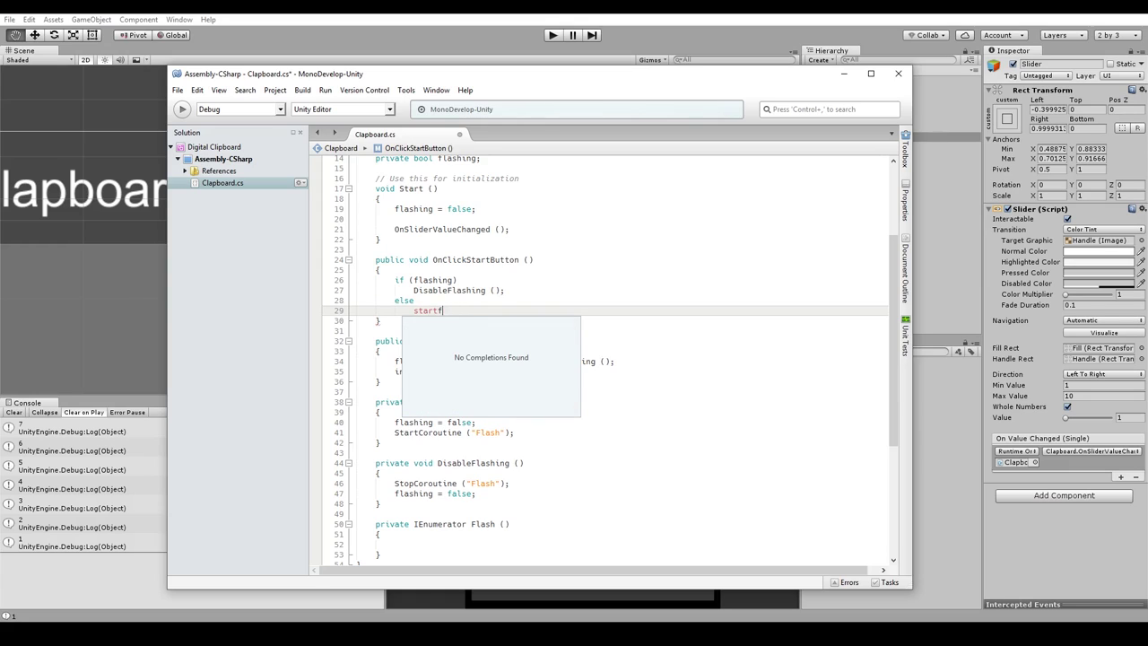
key("BackSpace")
key("BackSpace")
key("BackSpace")
key("BackSpace")
key("BackSpace")
type("E")
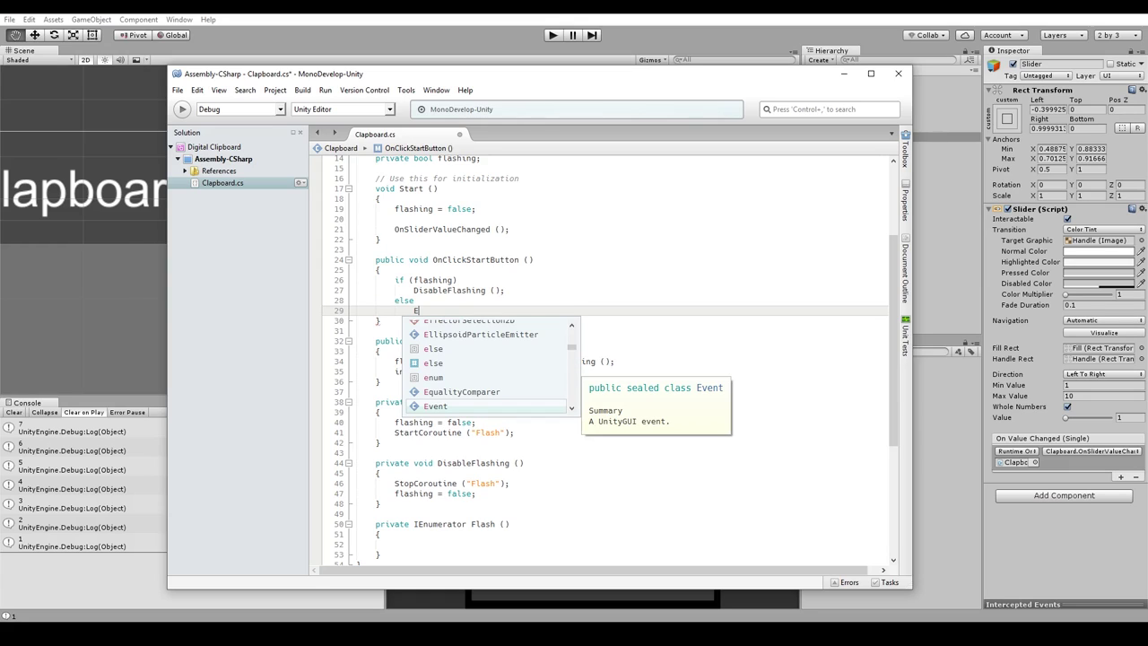
type("nab")
key("Return")
type("(")
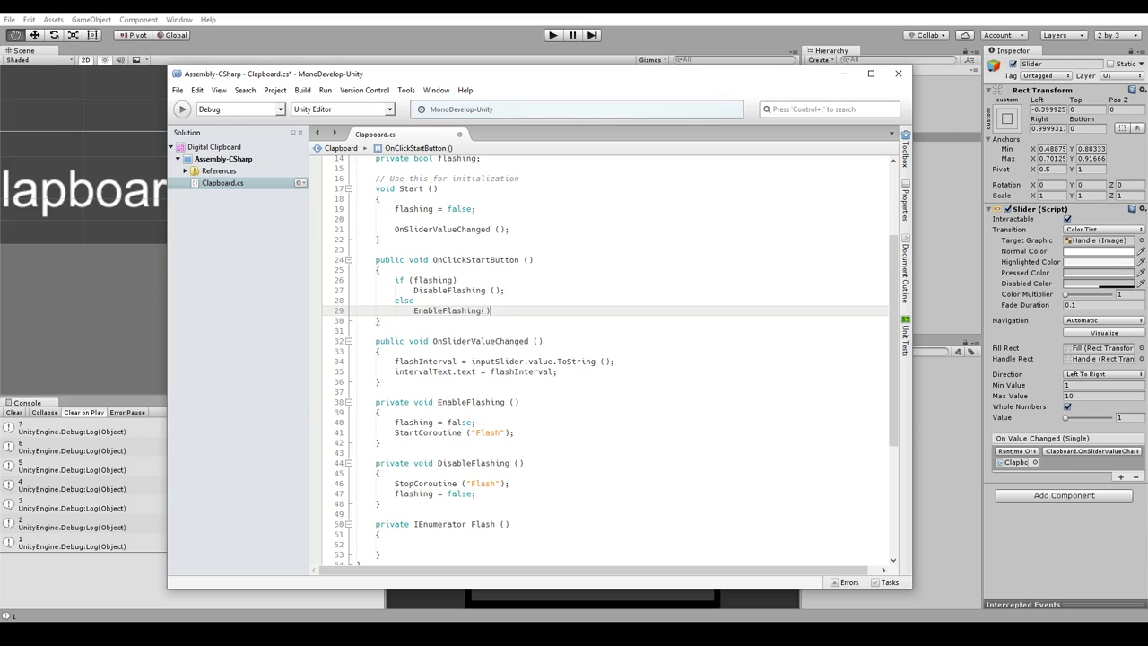
type(");")
key("ctrl+s")
left_click(628, 432)
Change flashing = false to true in EnableFlashing
scroll(632, 423, "down", 2)
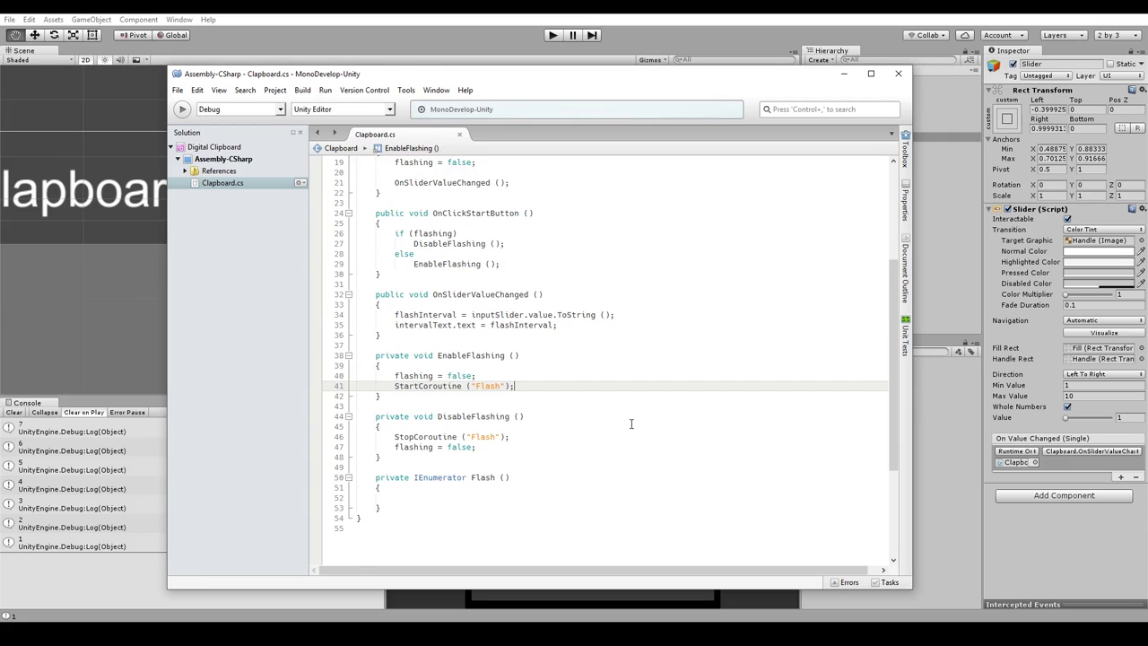
key("Up")
key("Up")
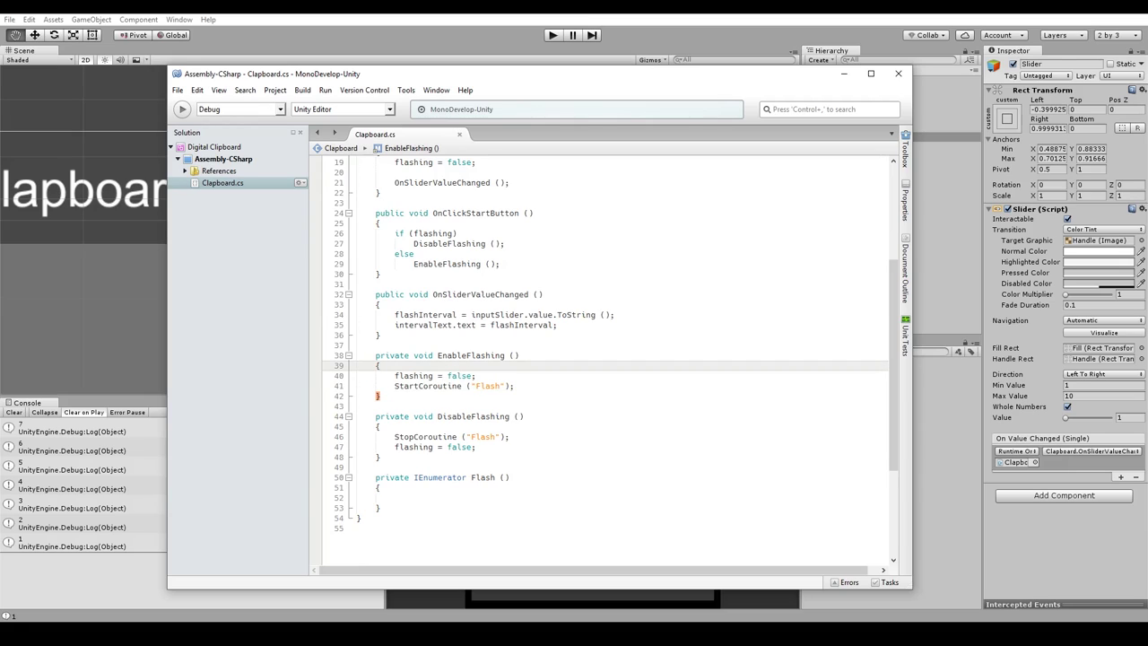
double_click(460, 376)
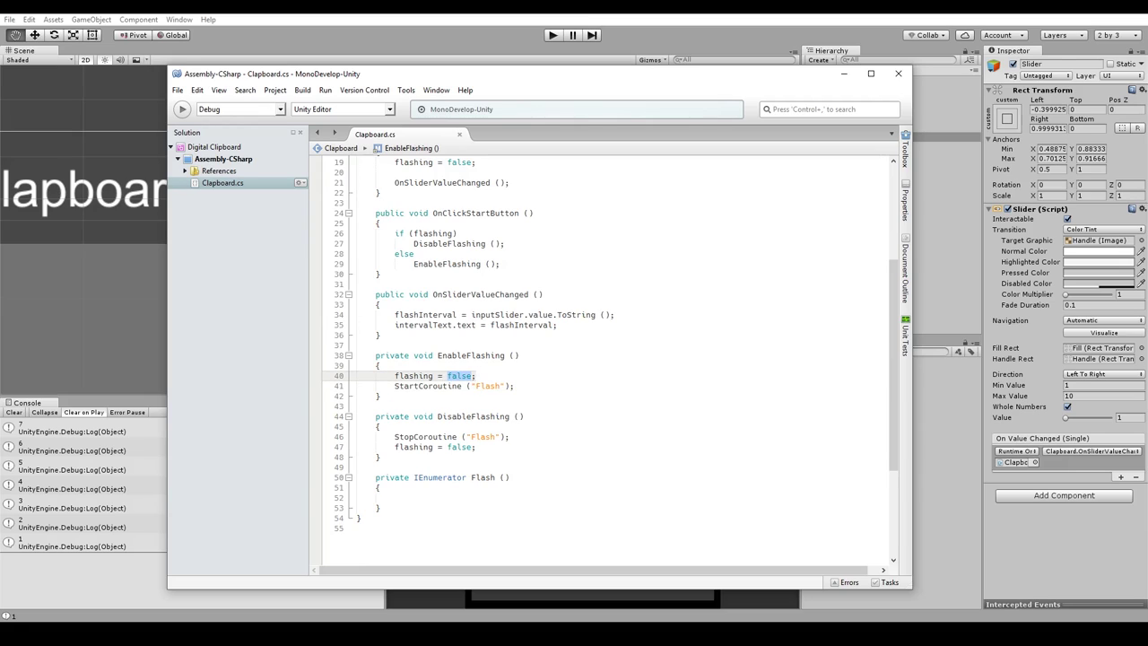
type("true")
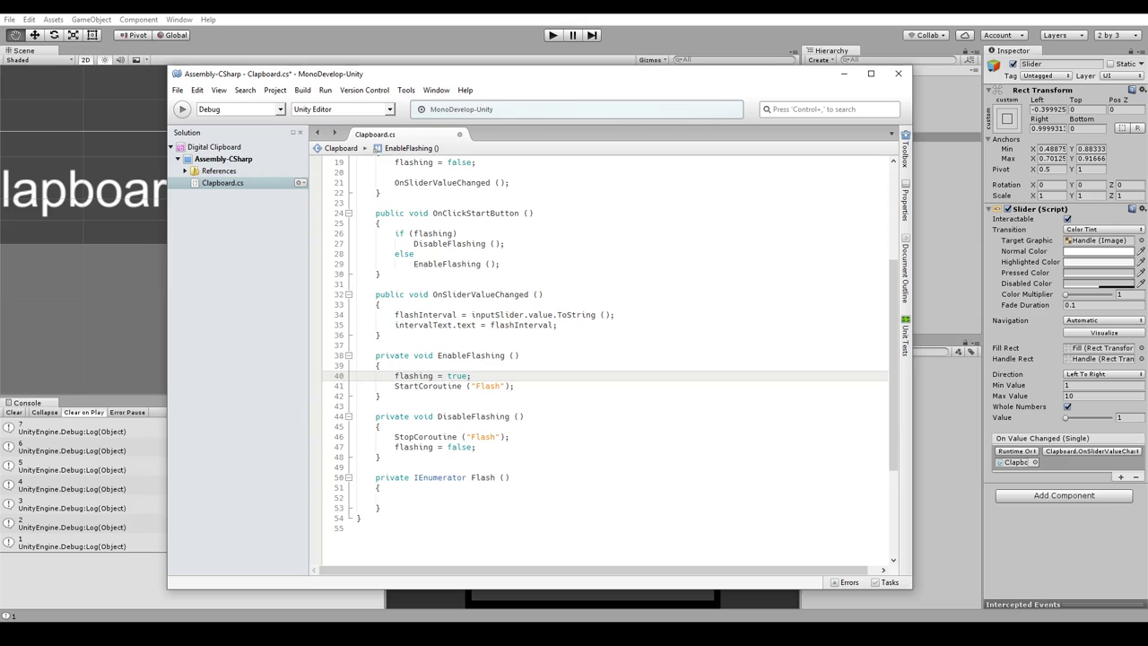
Add inputSlider.interactable = false; above the flashing line in EnableFlashing
key("Up")
key("Return")
key("Return")
key("Up")
type("i")
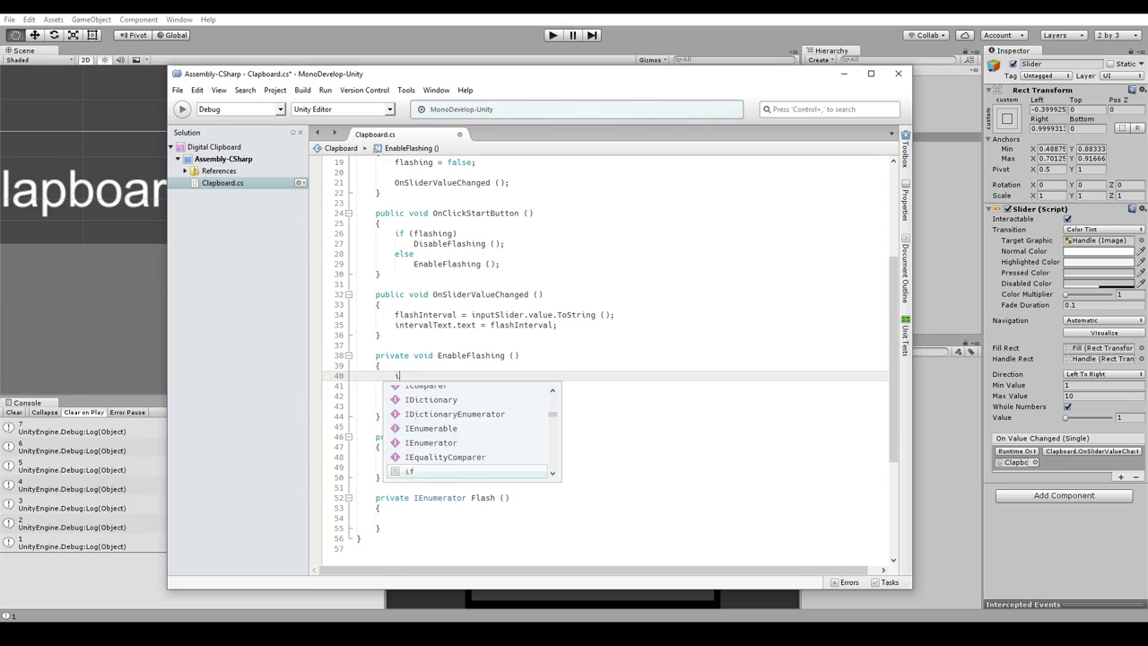
type("nputSlider.")
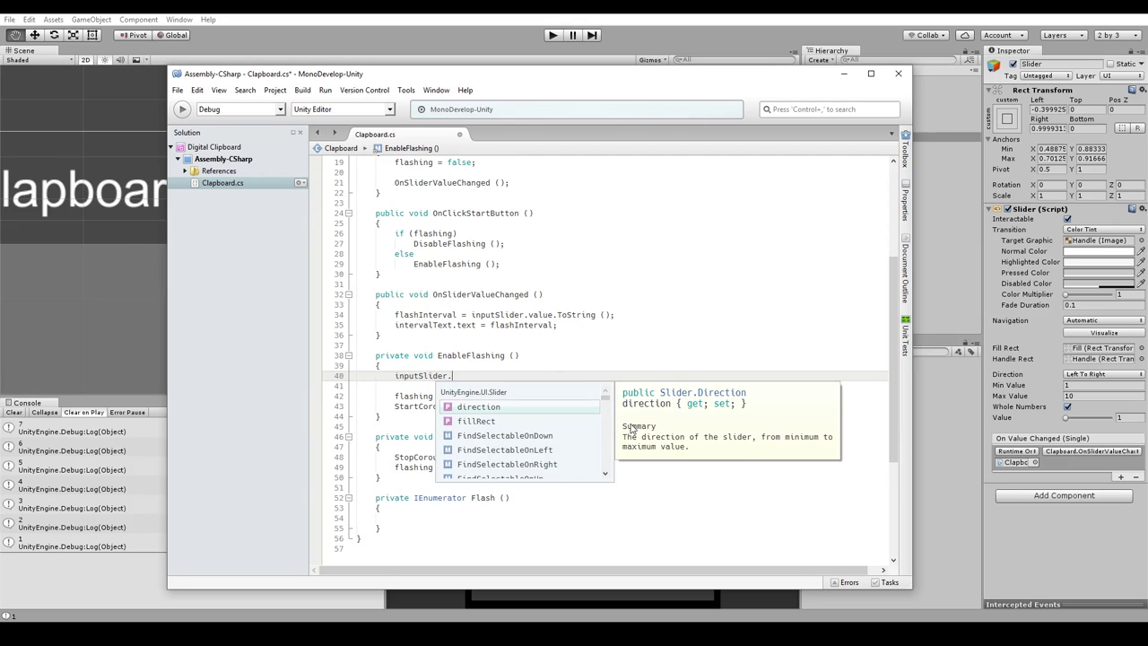
type("interac")
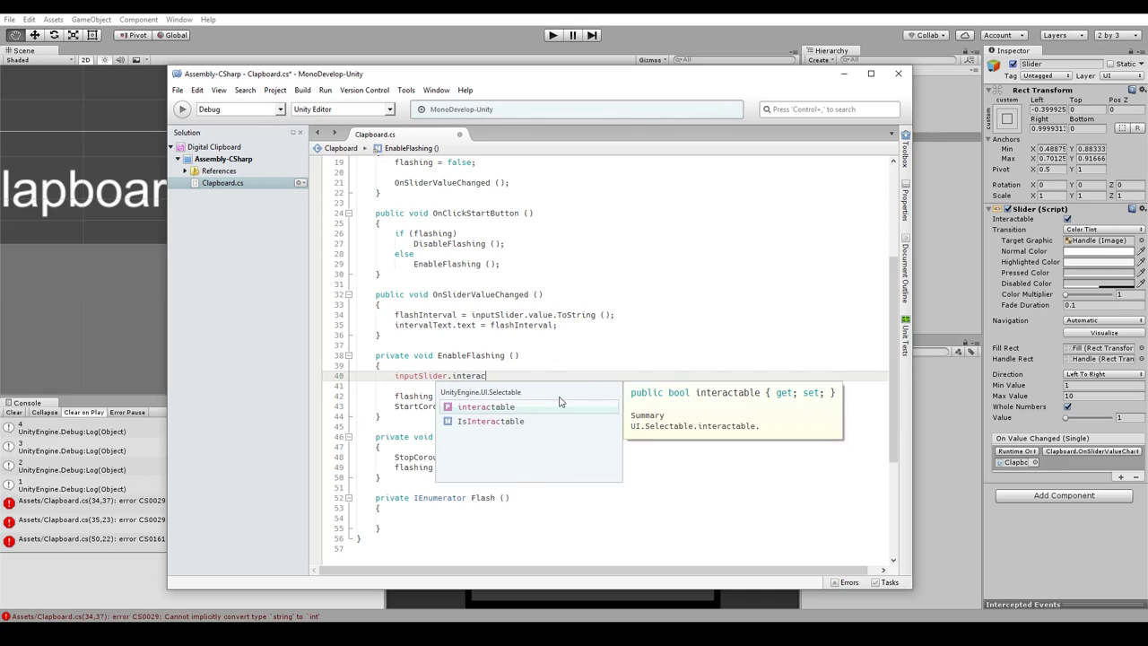
key("Down")
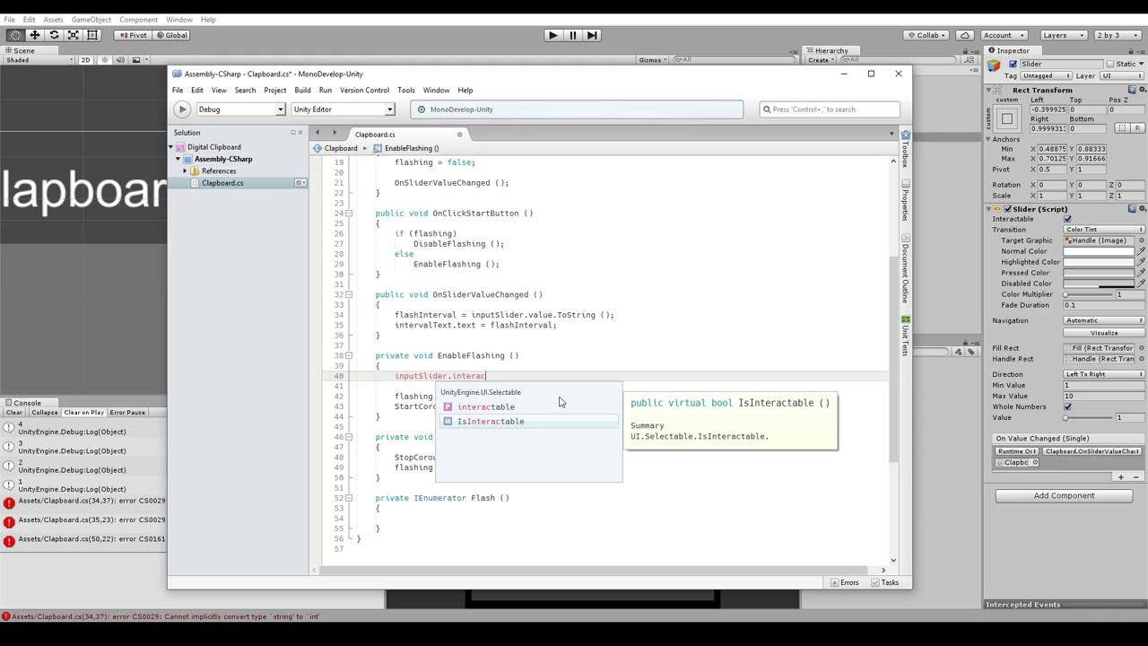
key("Up")
key("Return")
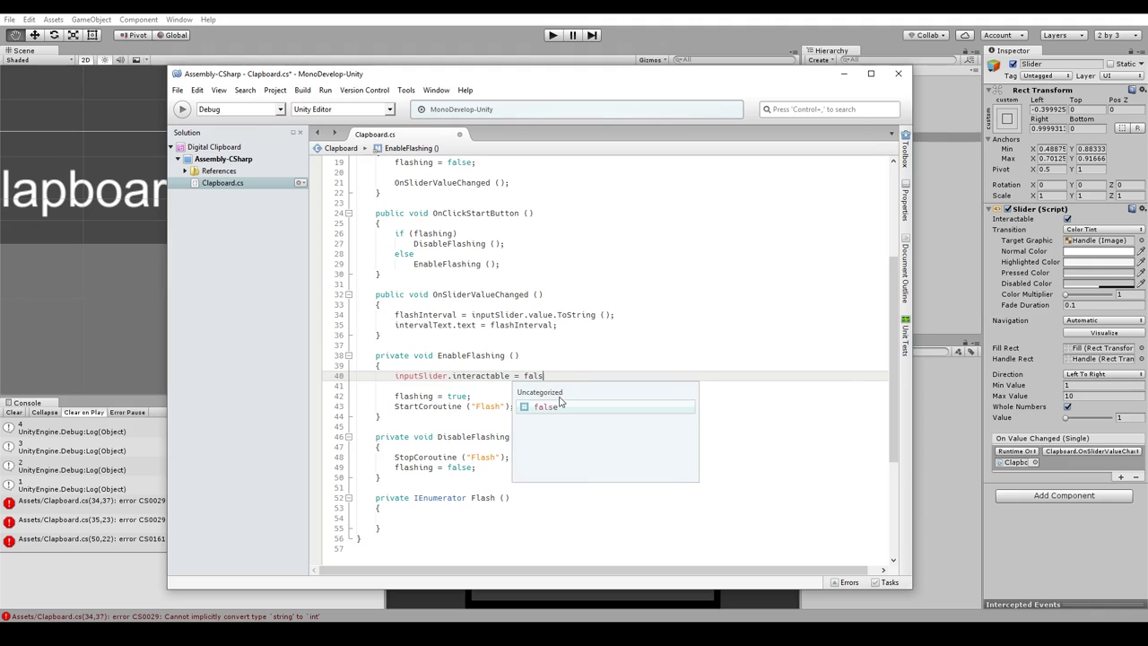
type("false;")
Copy the interactable statement into DisableFlashing and set it to true
key("shift+Home")
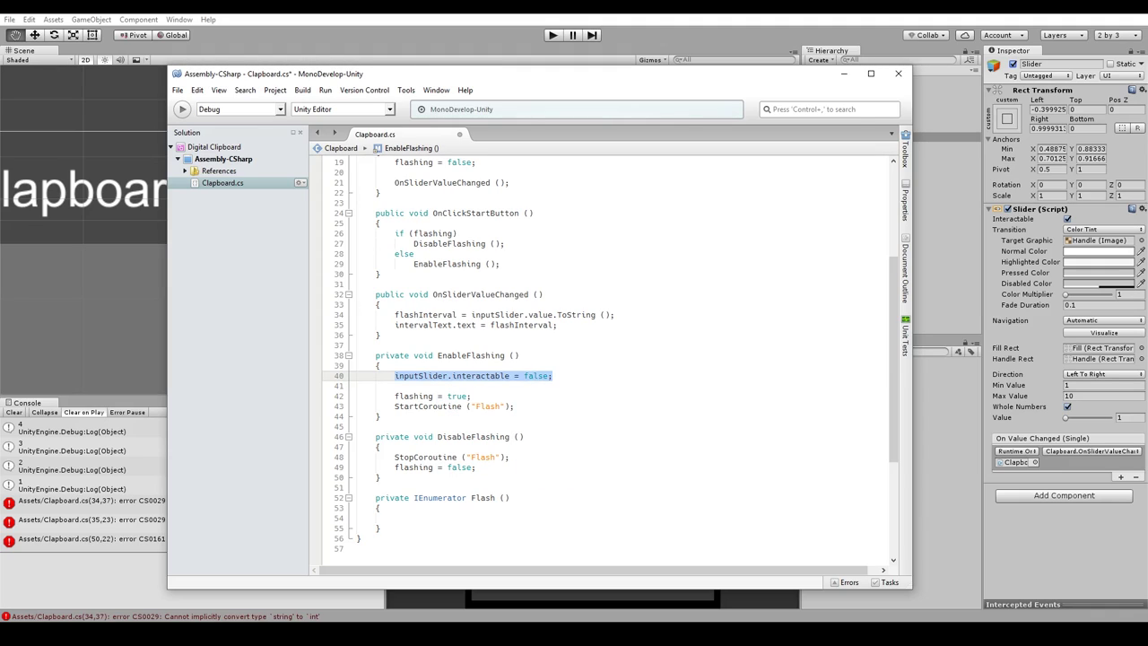
key("ctrl+c")
key("Down")
key("Down")
key("Down")
key("Down")
key("Down")
key("Down")
key("End")
key("Return")
key("Return")
key("ctrl+v")
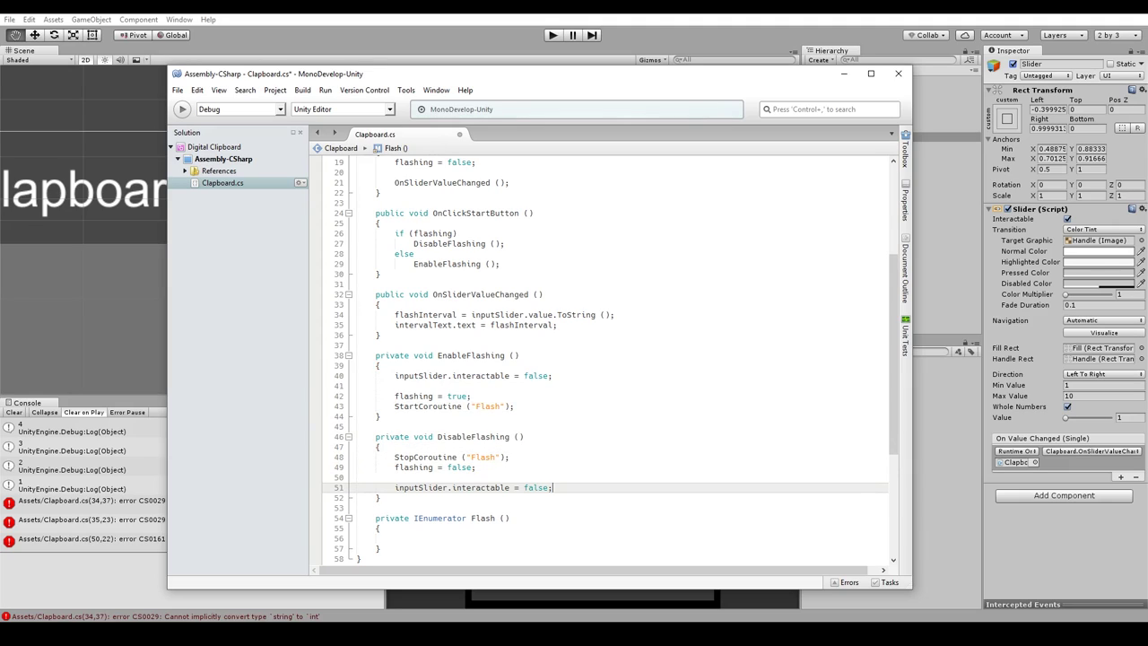
key("Left")
key("ctrl+shift+Left")
type("true")
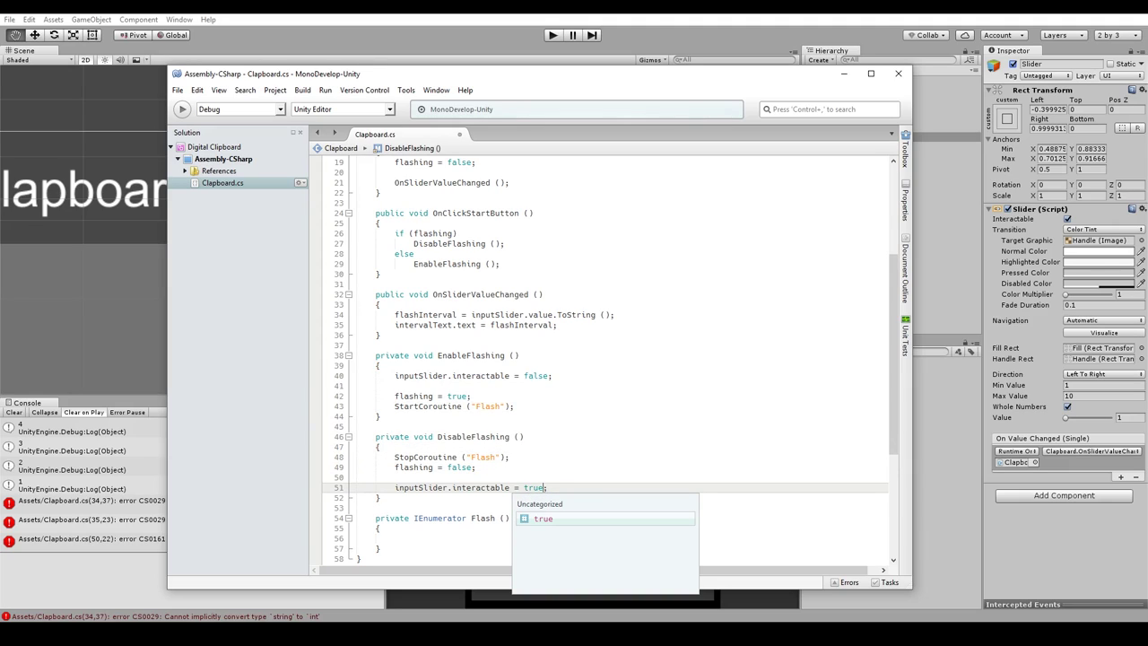
From Unity's CS0029 error, remove .ToString() from the flashInterval assignment on line 34
left_click(610, 60)
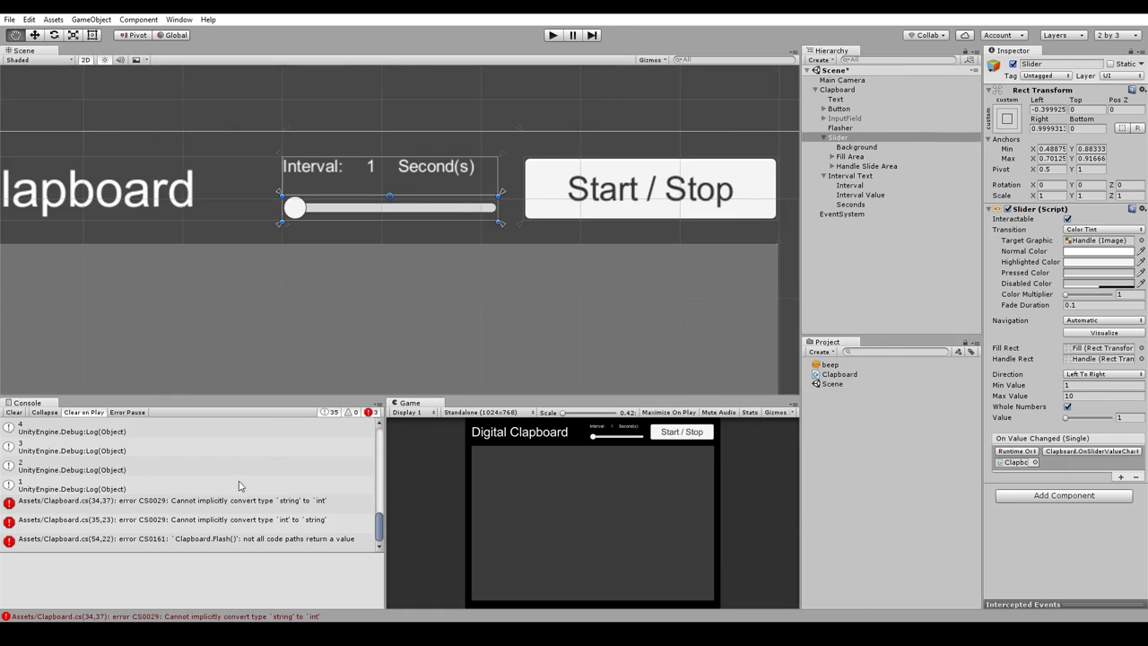
left_click(268, 502)
double_click(267, 502)
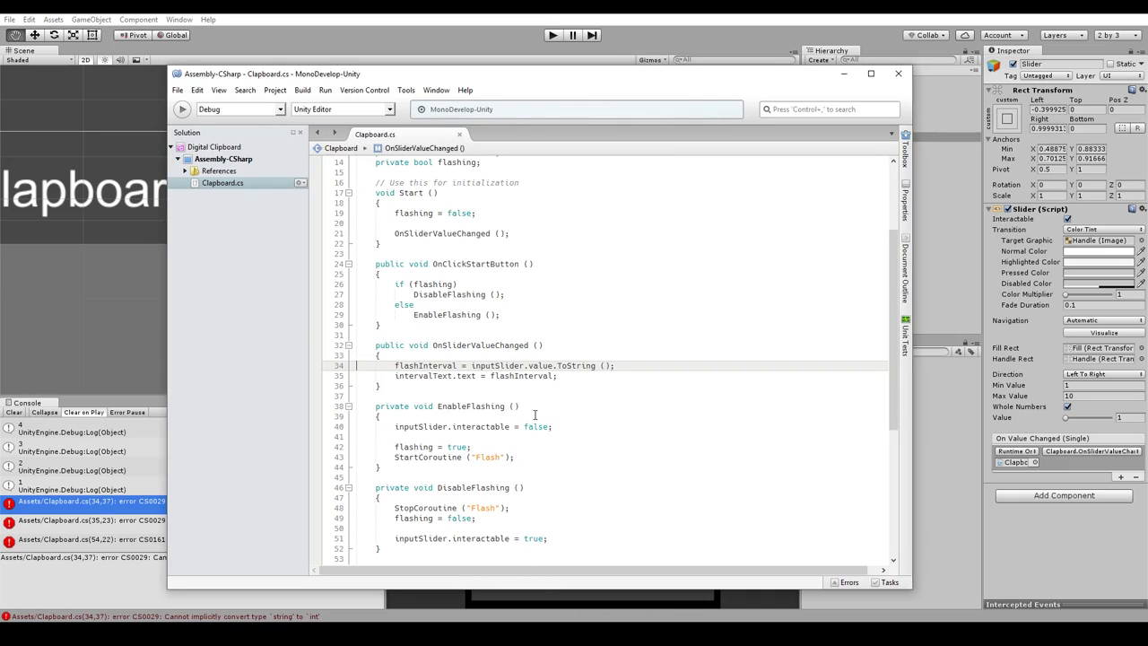
left_click(630, 366)
left_click(554, 366)
key("shift+Right")
key("shift+Right")
key("shift+Right")
key("shift+Right")
key("shift+Right")
key("shift+Right")
key("shift+Right")
key("shift+Right")
key("shift+Right")
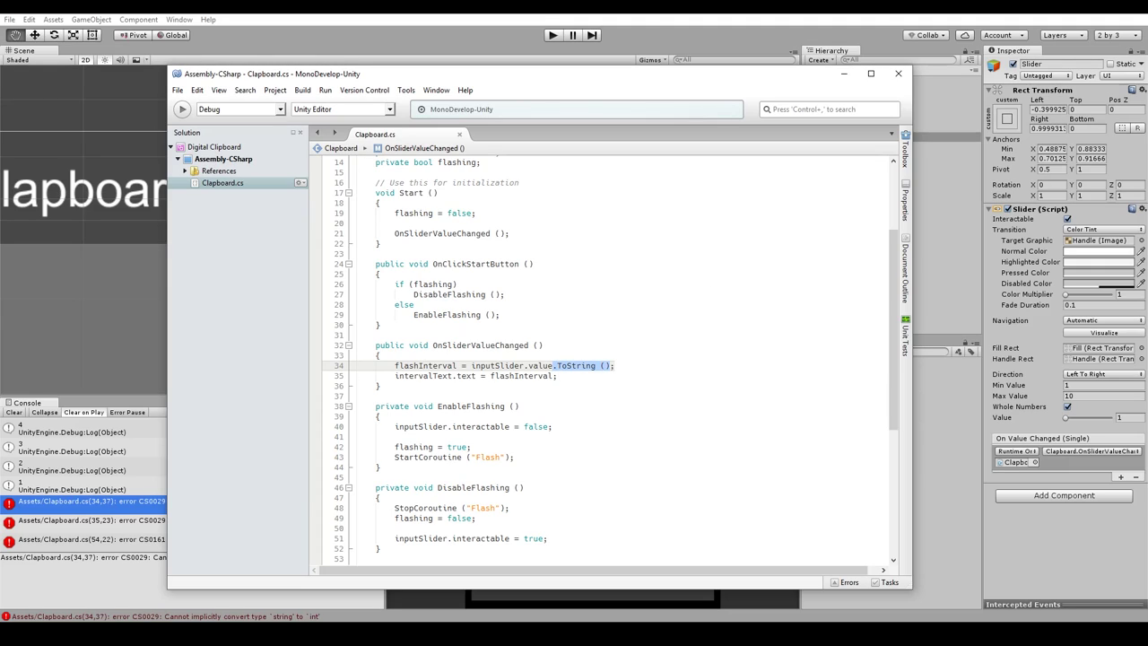
key("BackSpace")
Append .ToString() to flashInterval on line 35, save, and return to Unity
left_click(558, 376)
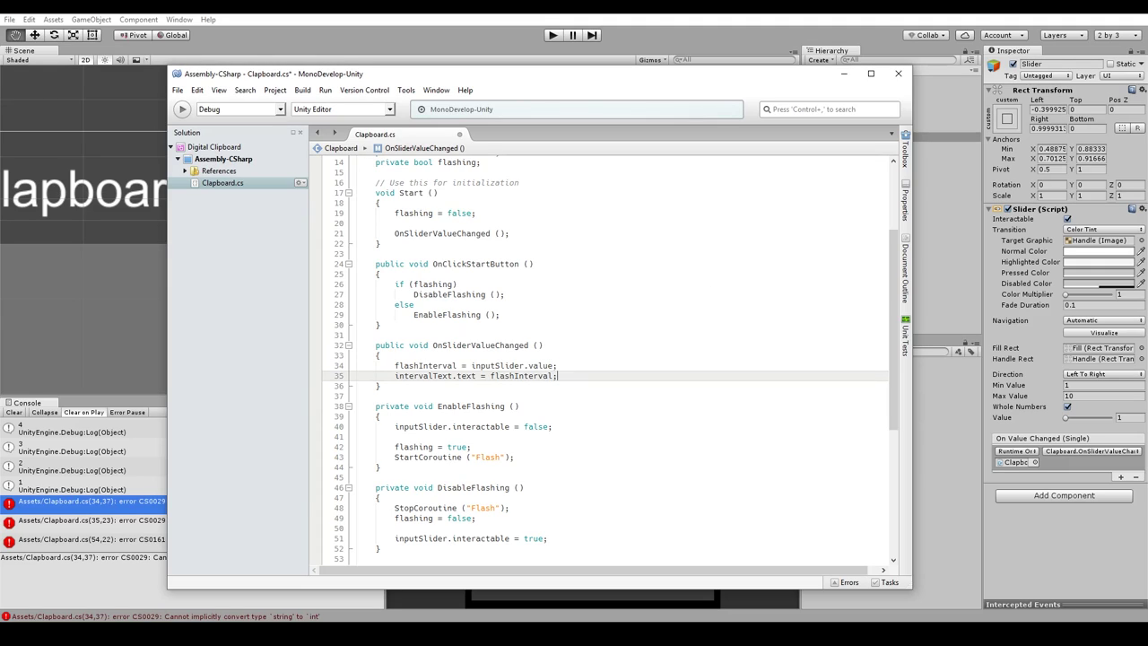
type(".To")
key("Return")
type("()")
key("ctrl+s")
key("alt+Tab")
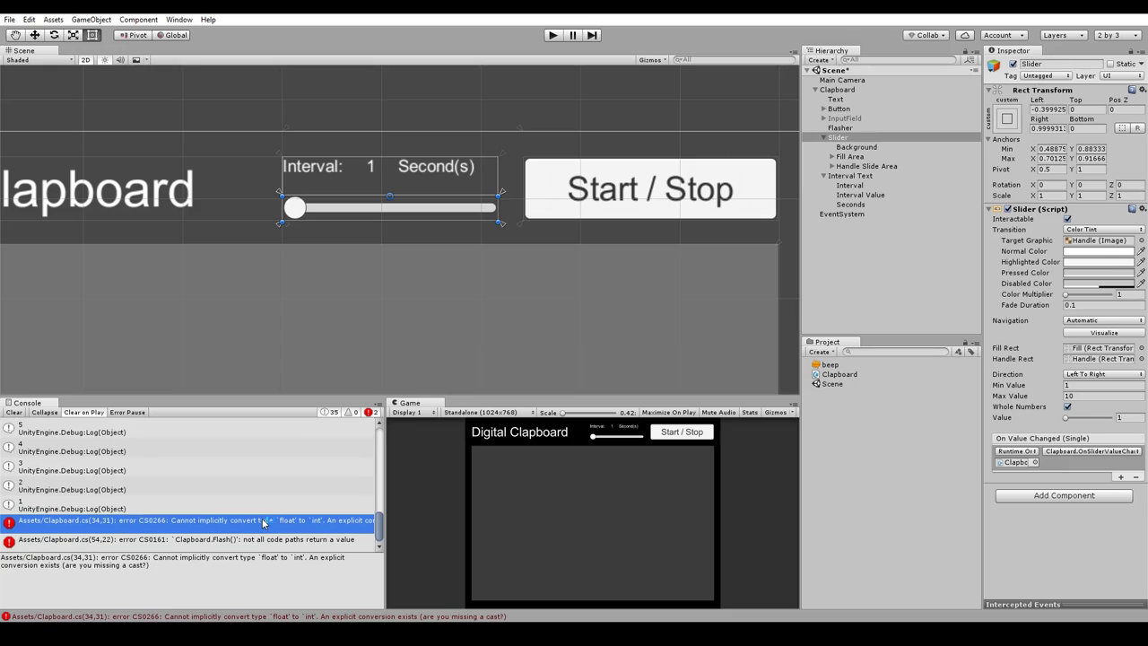
Wrap inputSlider.value on line 34 in Mathf.FloorToInt( ) and save so Unity recompiles
double_click(573, 619)
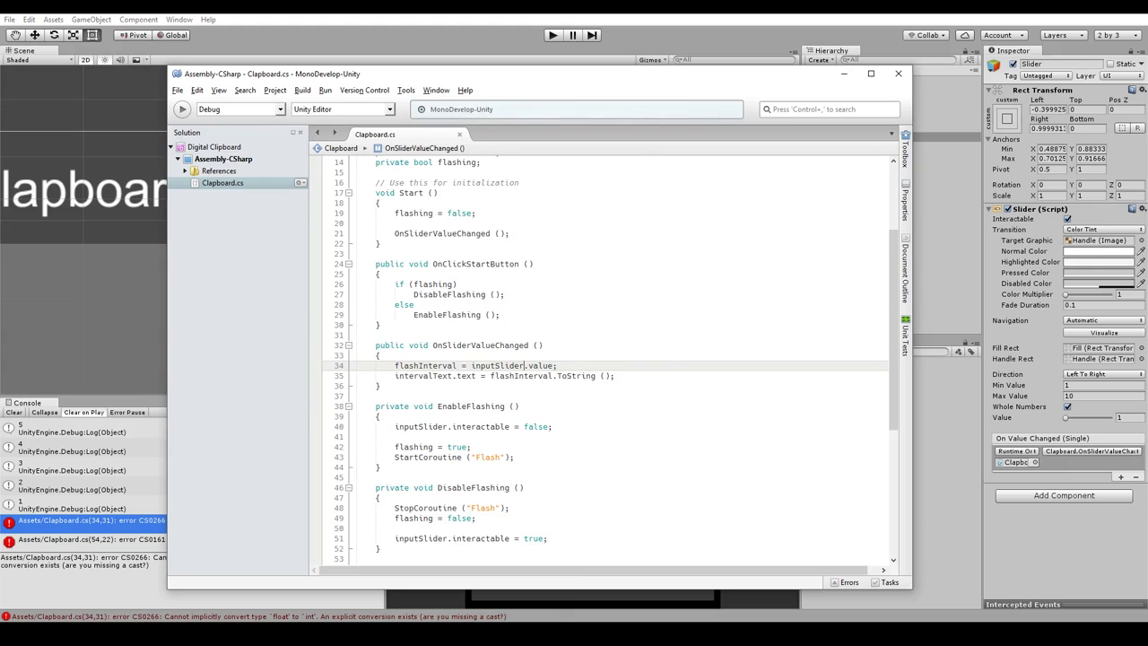
type("Mathf.Fl")
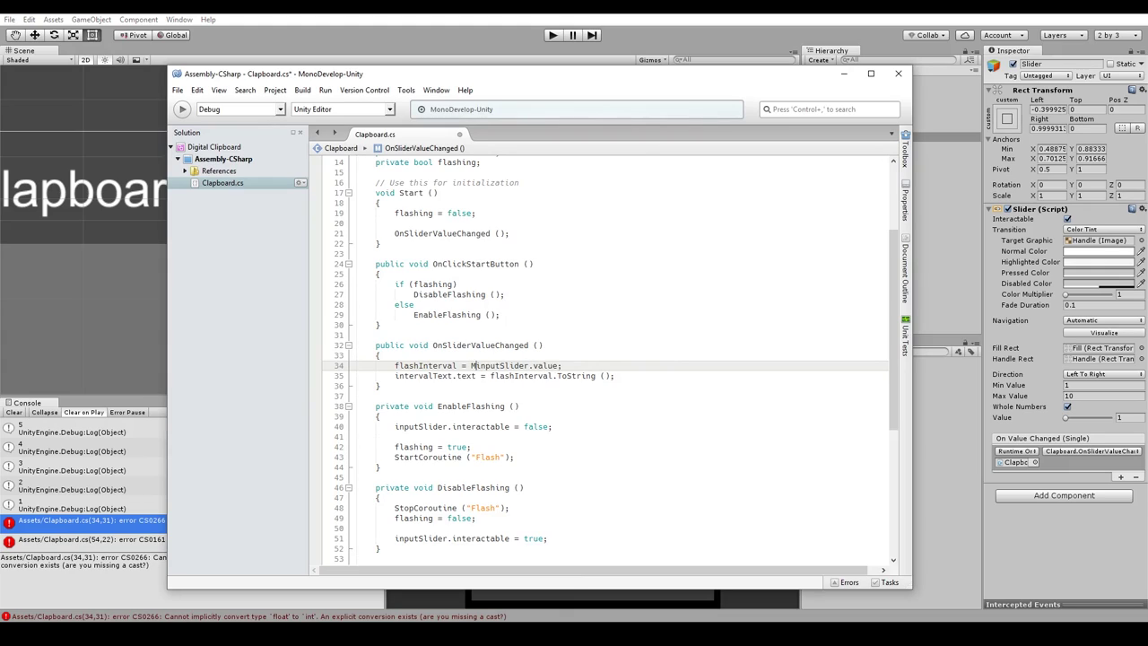
type("oor")
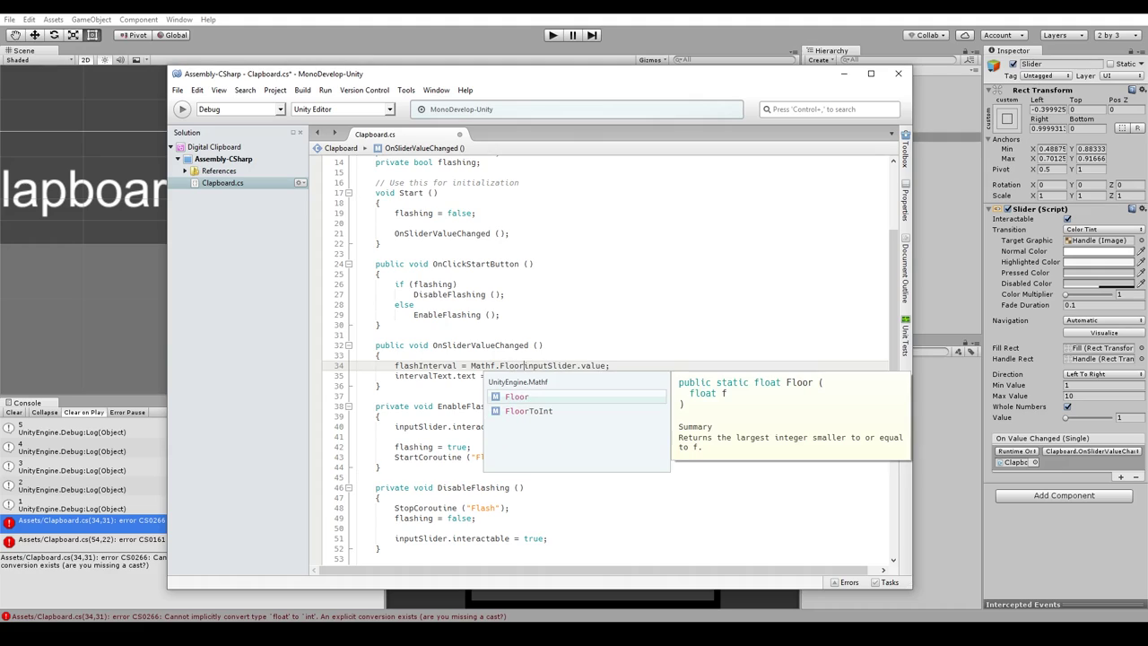
key("Down")
key("Return")
type("(")
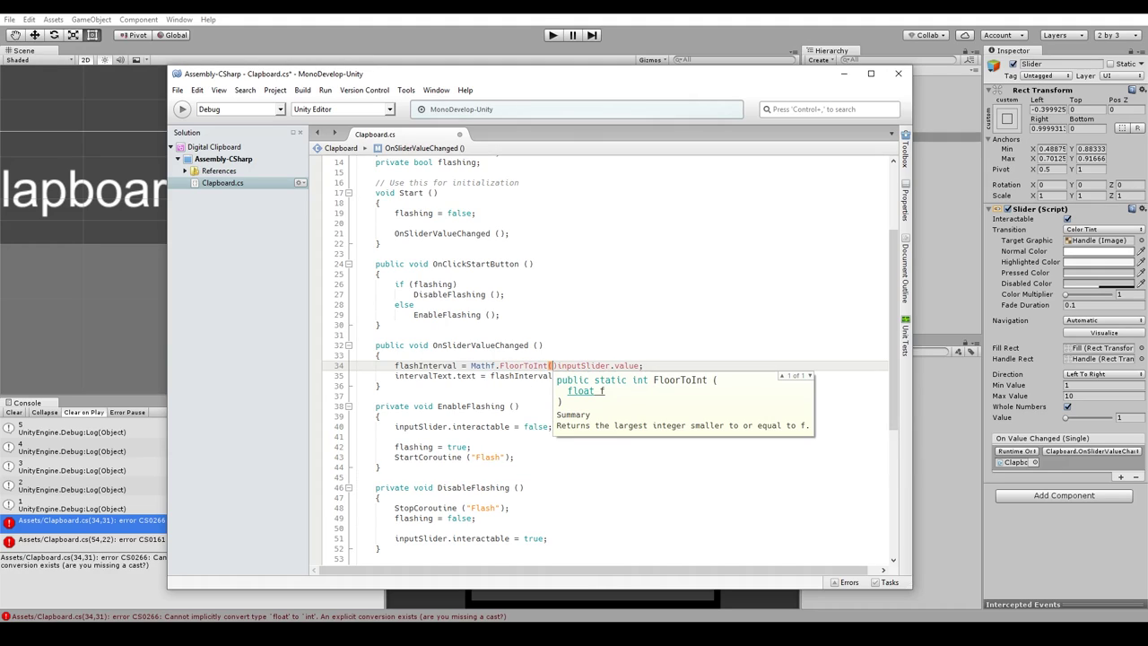
key("End")
key("Left")
type(")")
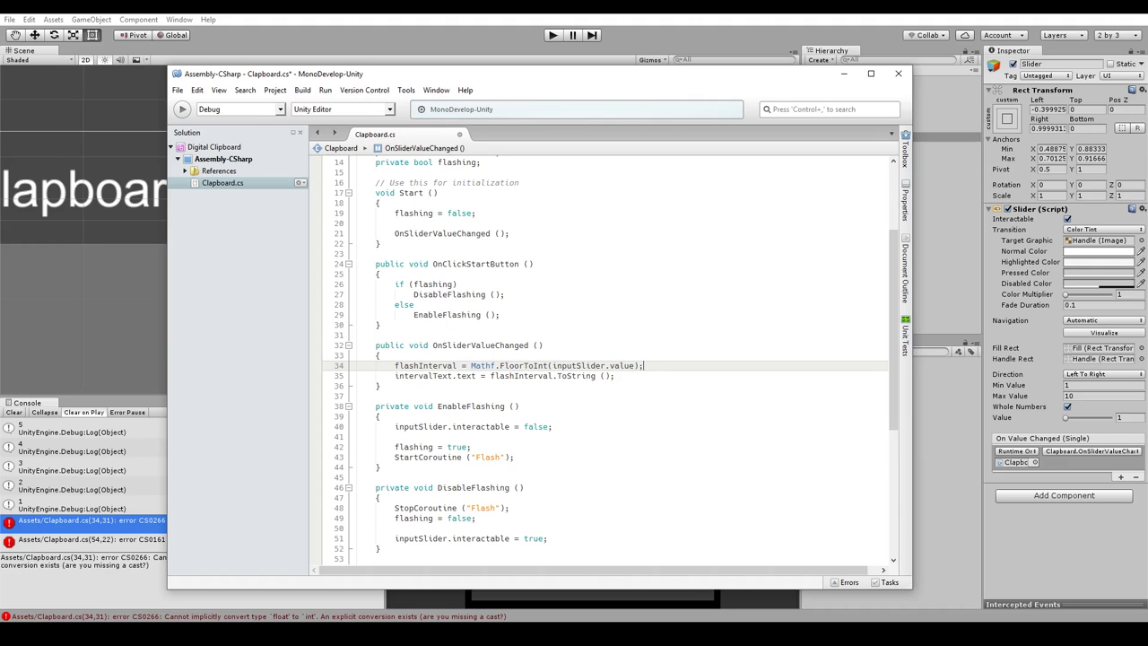
key("ctrl+s")
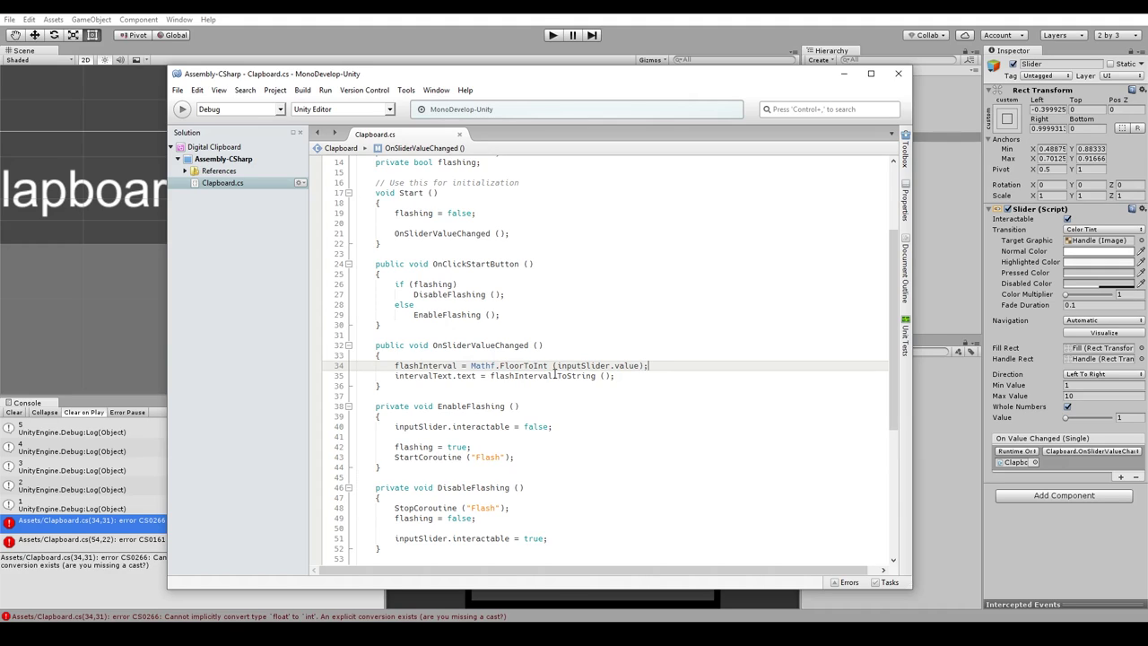
key("alt+Tab")
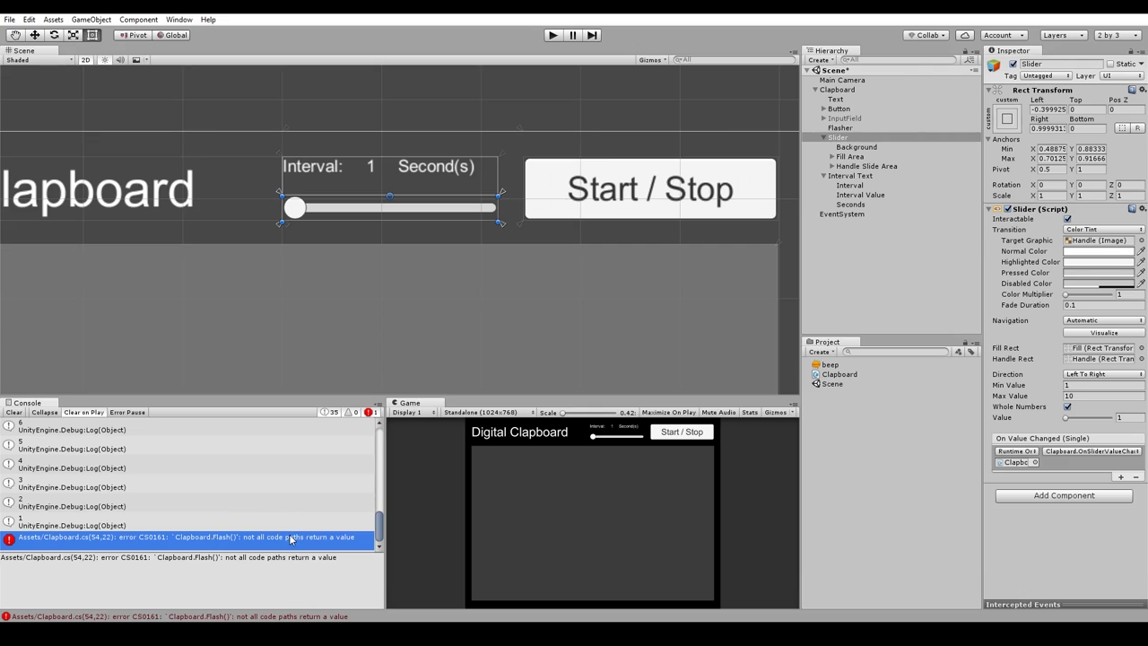
Add 'yield return new WaitForSeconds(flashInterval);' to the empty Flash() body
double_click(290, 539)
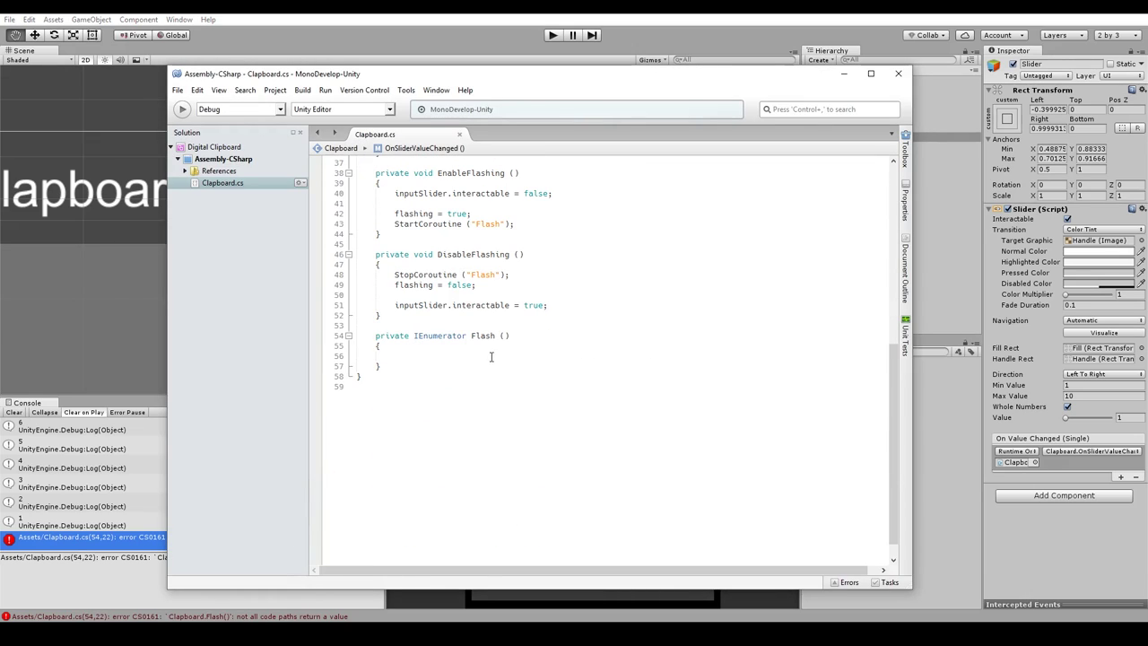
left_click(524, 356)
type("yield re")
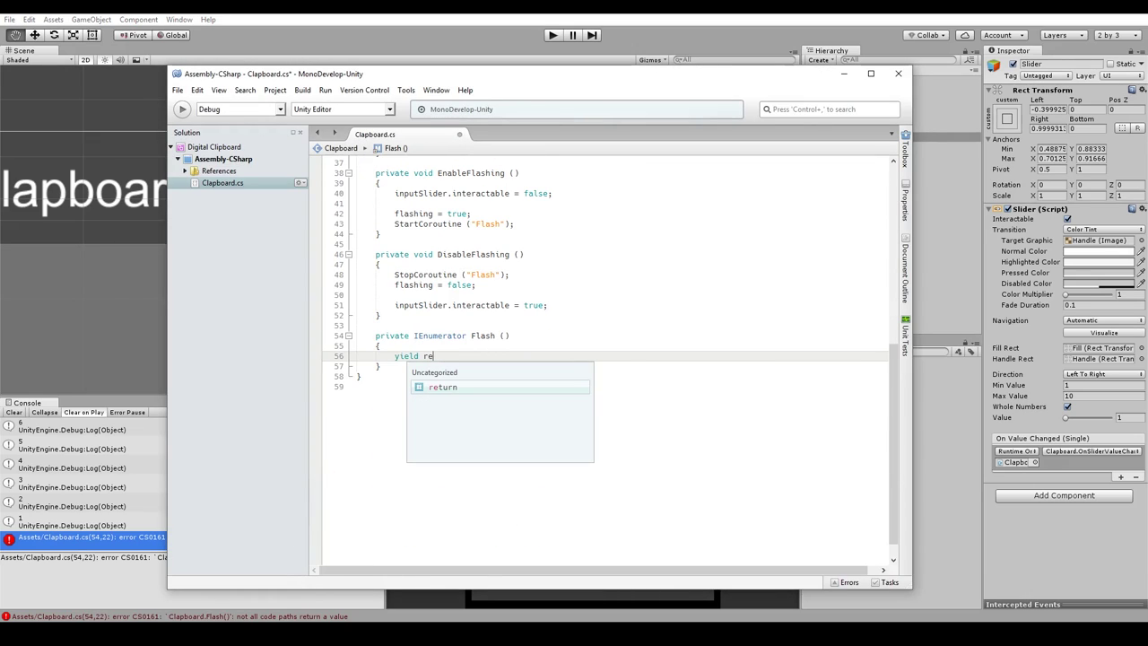
type("turn")
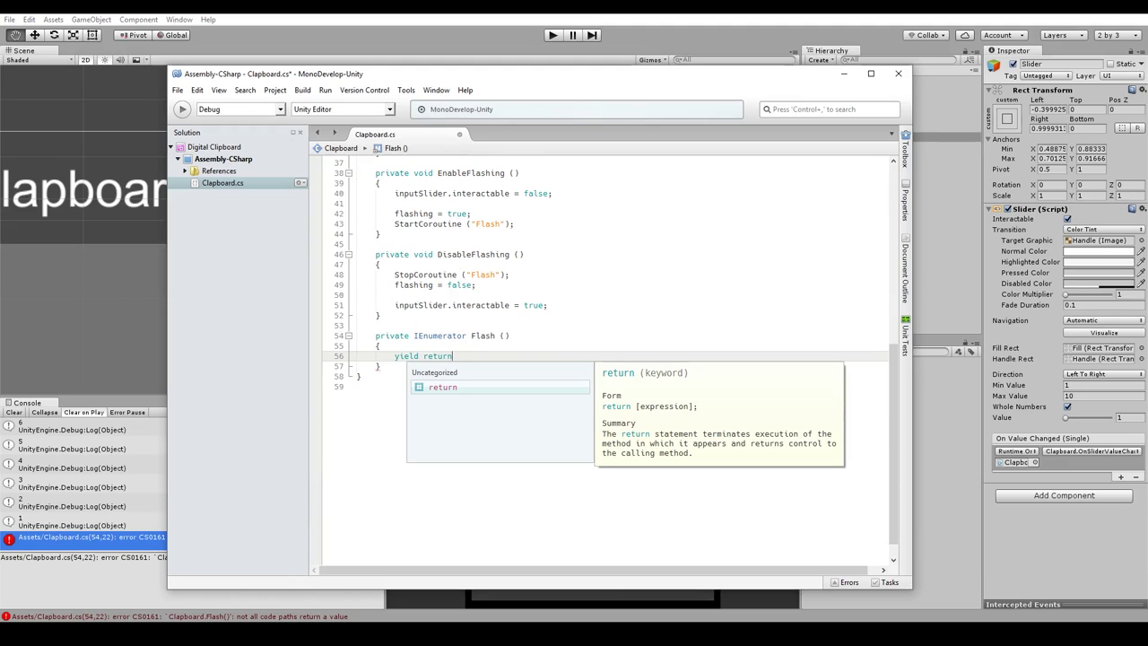
type(" new W")
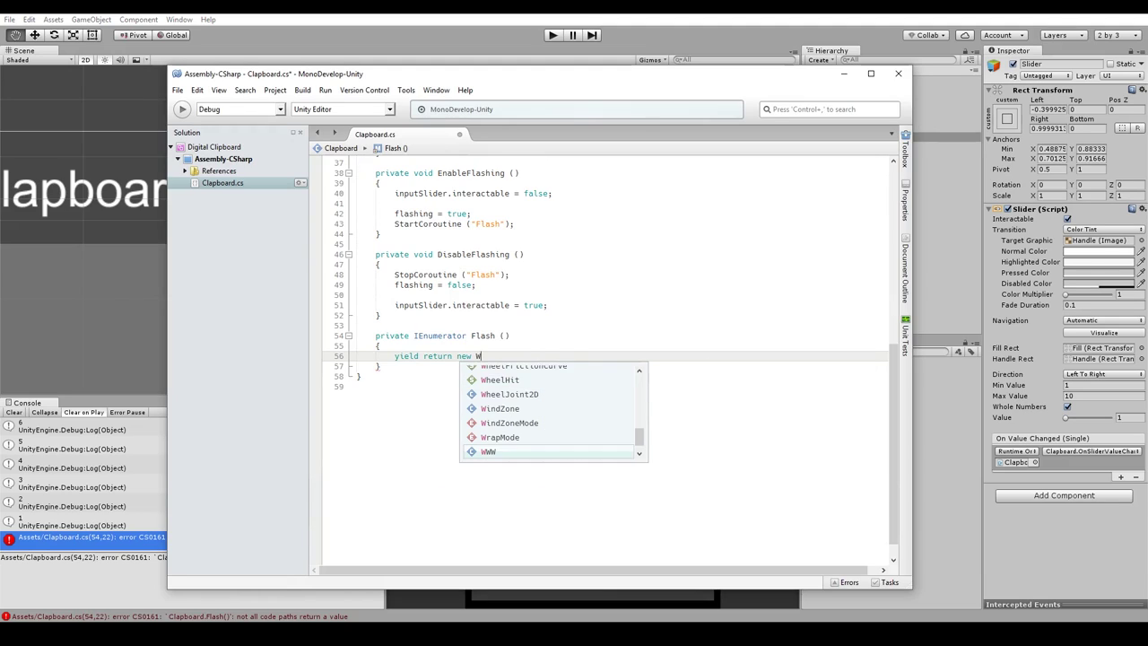
type("aitfor")
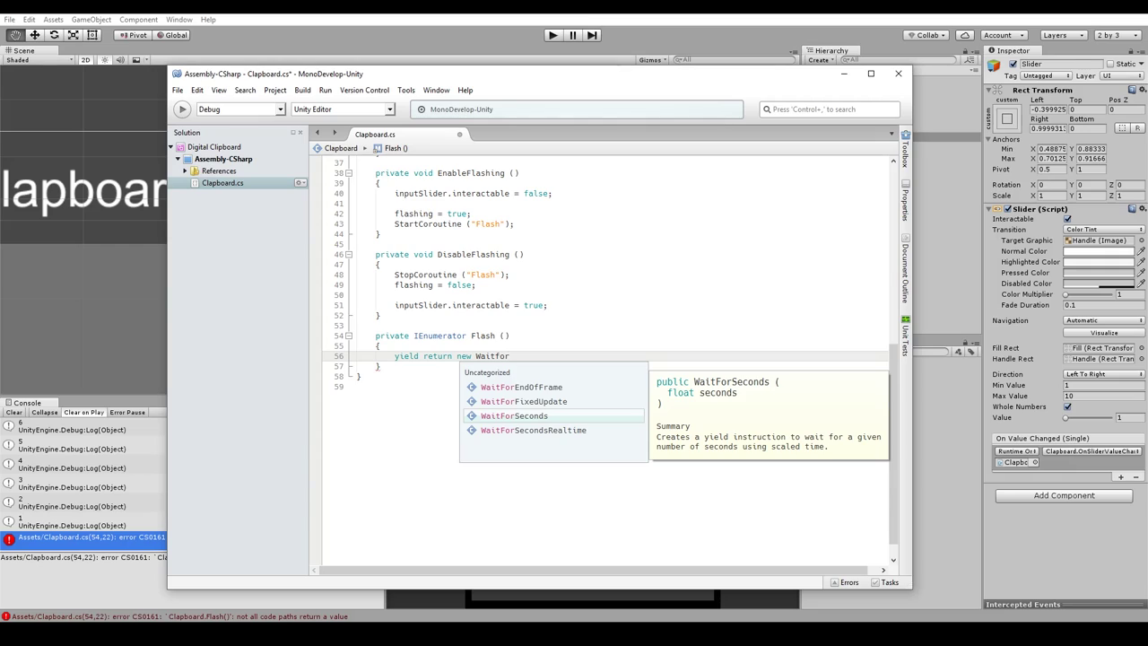
key("Return")
type("(")
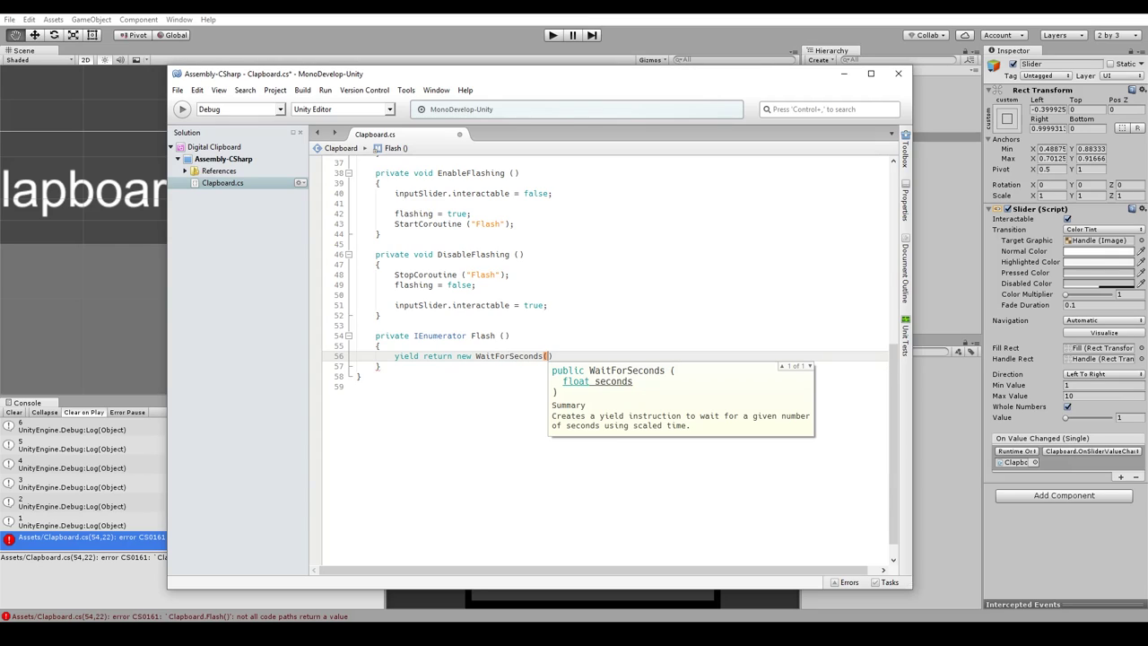
type("flas")
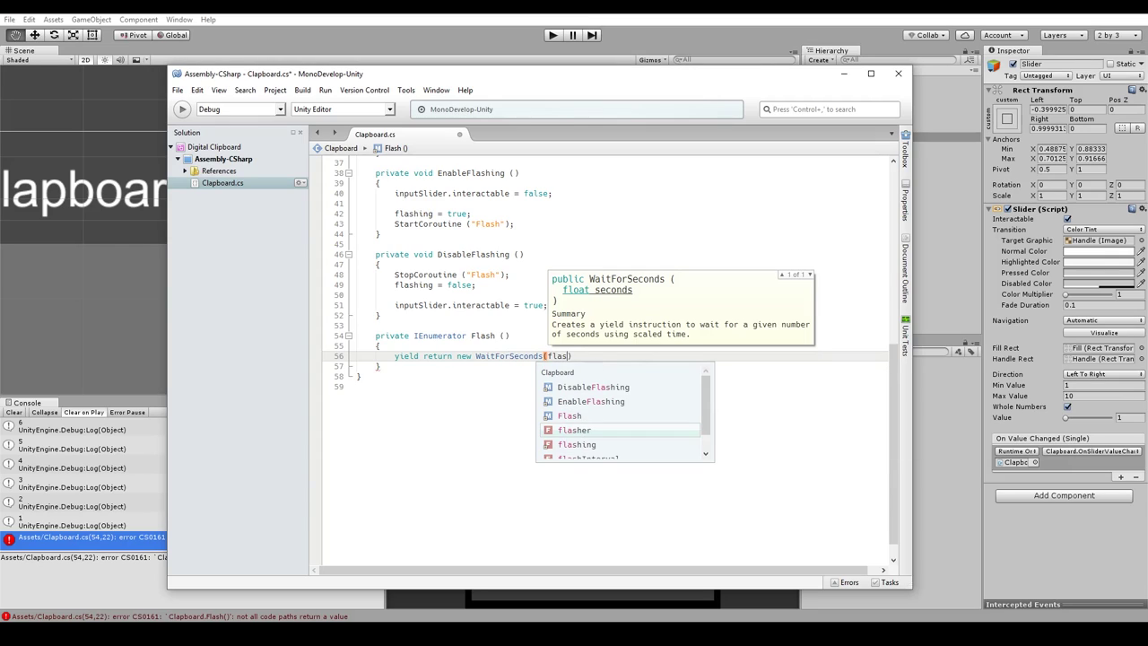
type("hint")
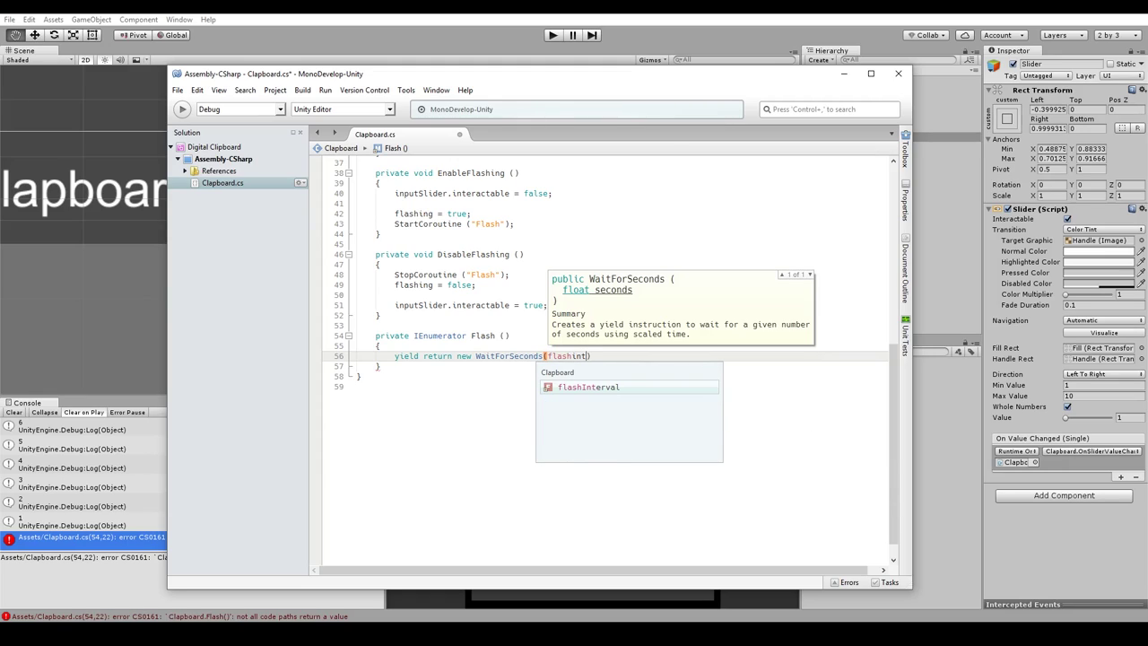
type("er")
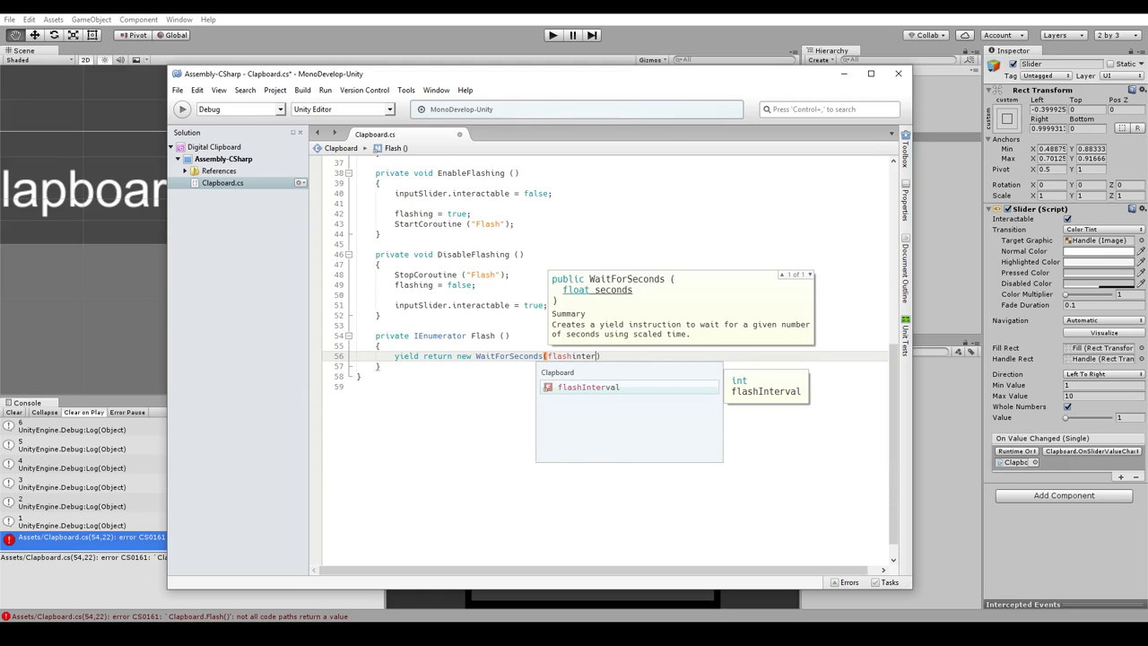
key("Return")
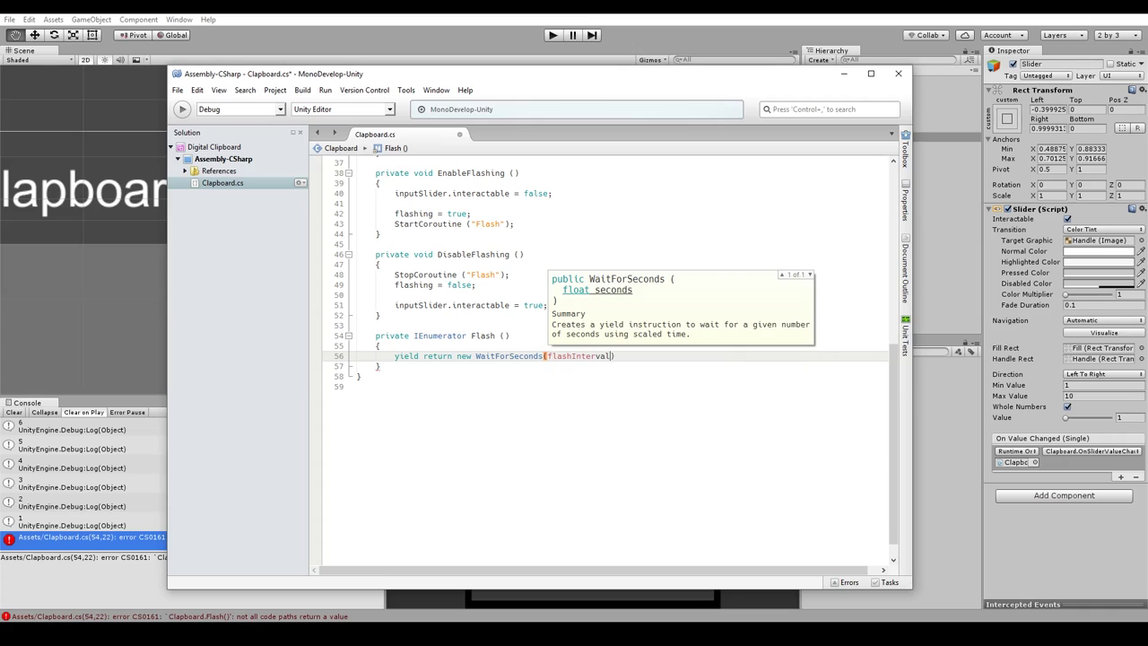
type(";")
Enclose the yield statement in a while (flashing) { } loop
key("Home")
key("Return")
key("Up")
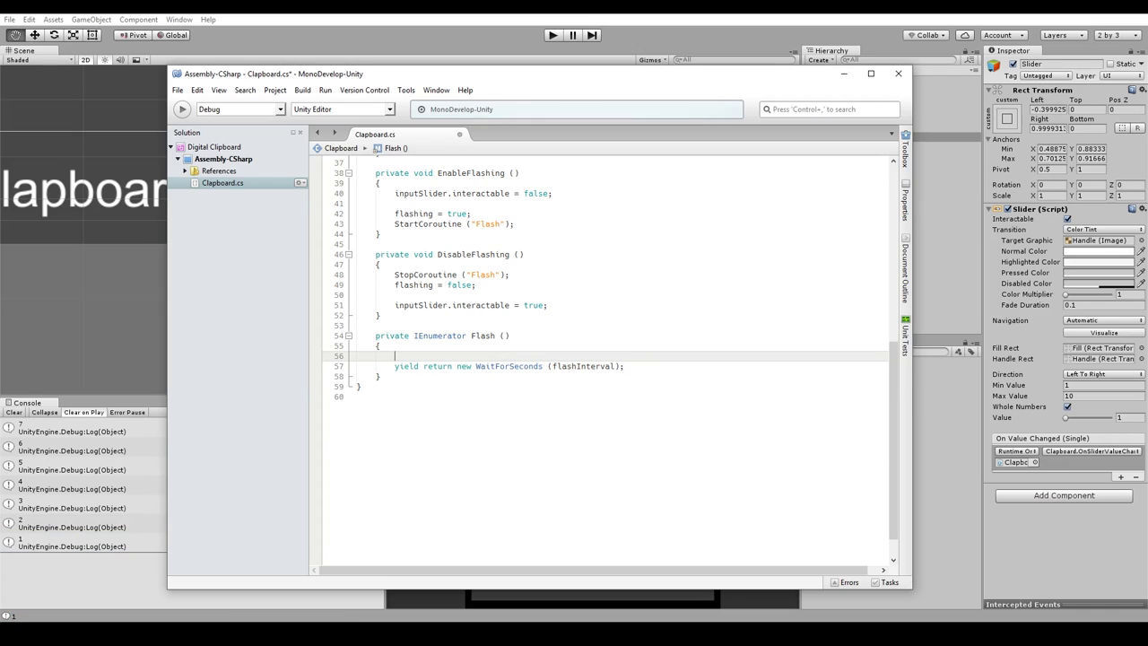
type("while(fla")
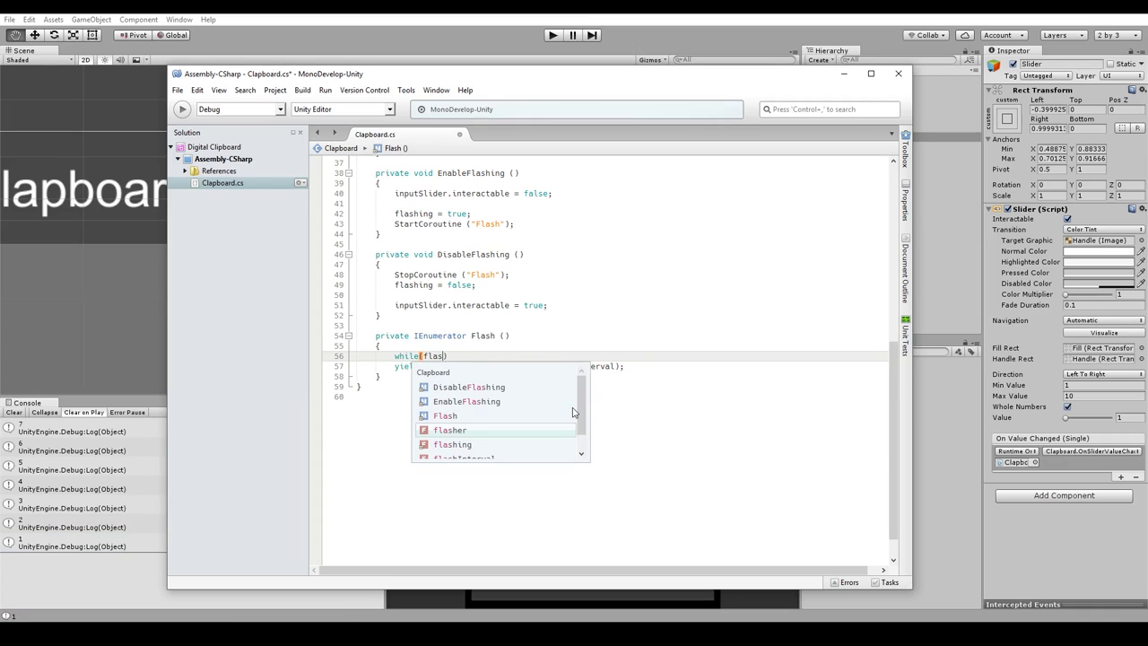
type("shing")
key("Return")
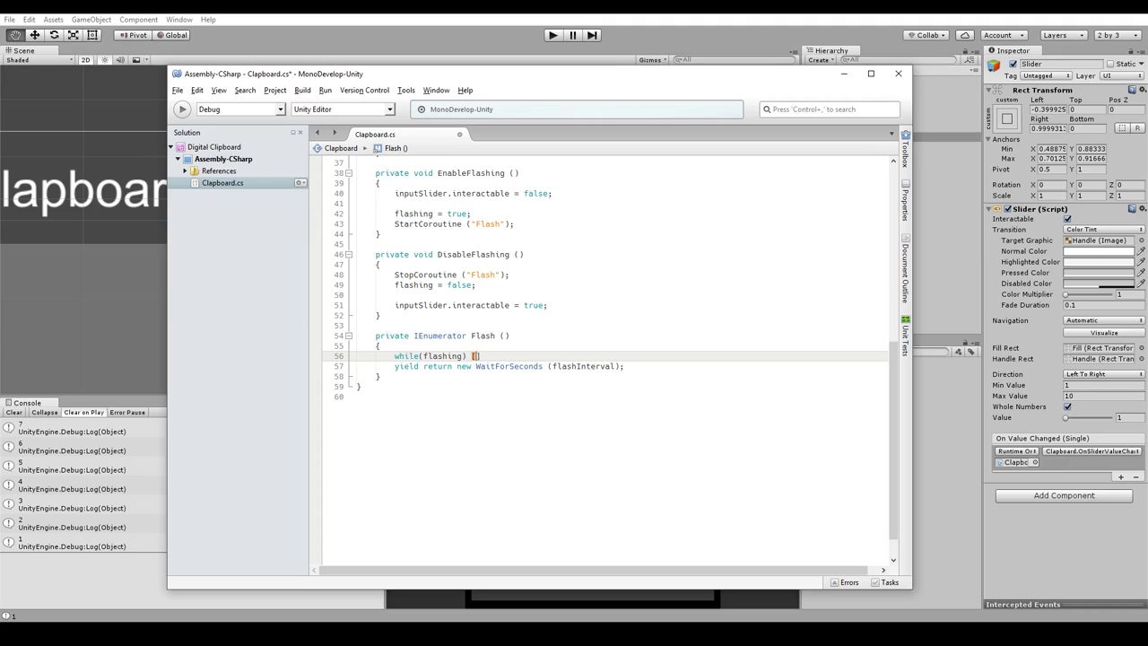
type("{")
key("Down")
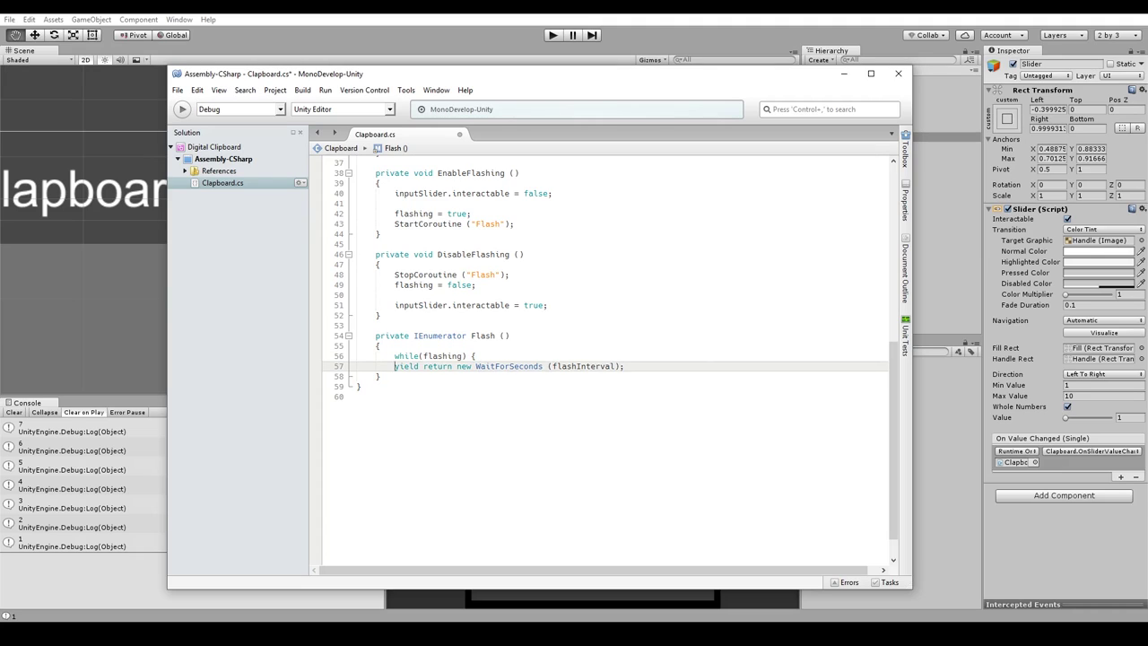
key("Tab")
key("End")
key("Return")
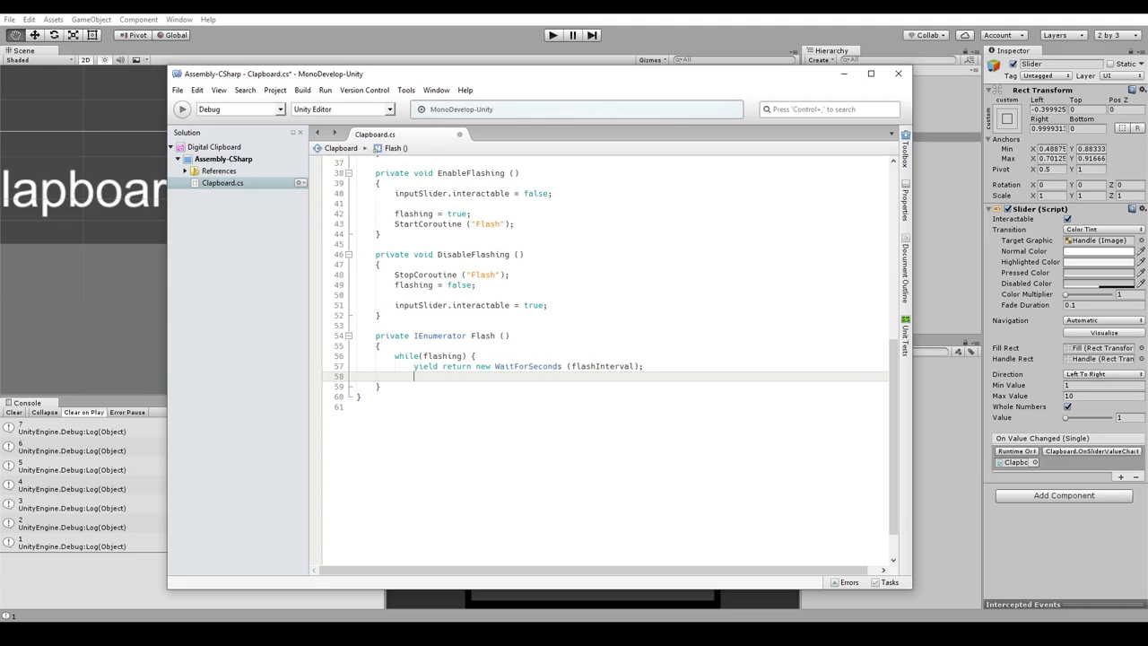
type("}")
Add a Debug.Log("Flash") call above the yield inside the loop and save
key("Up")
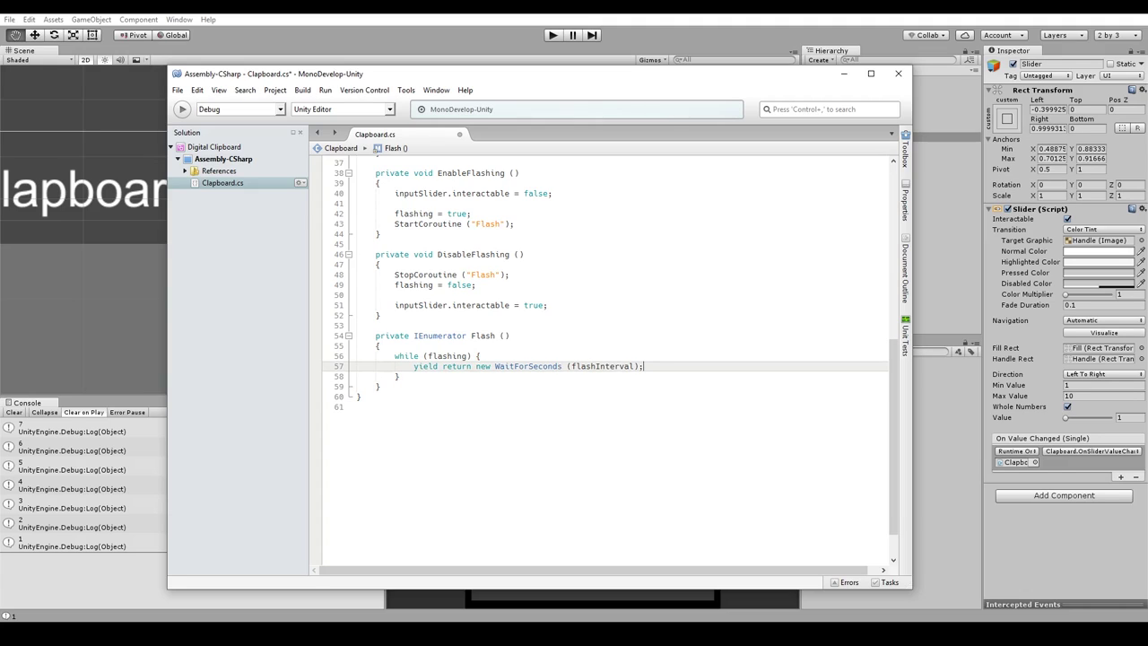
key("Return")
key("Up")
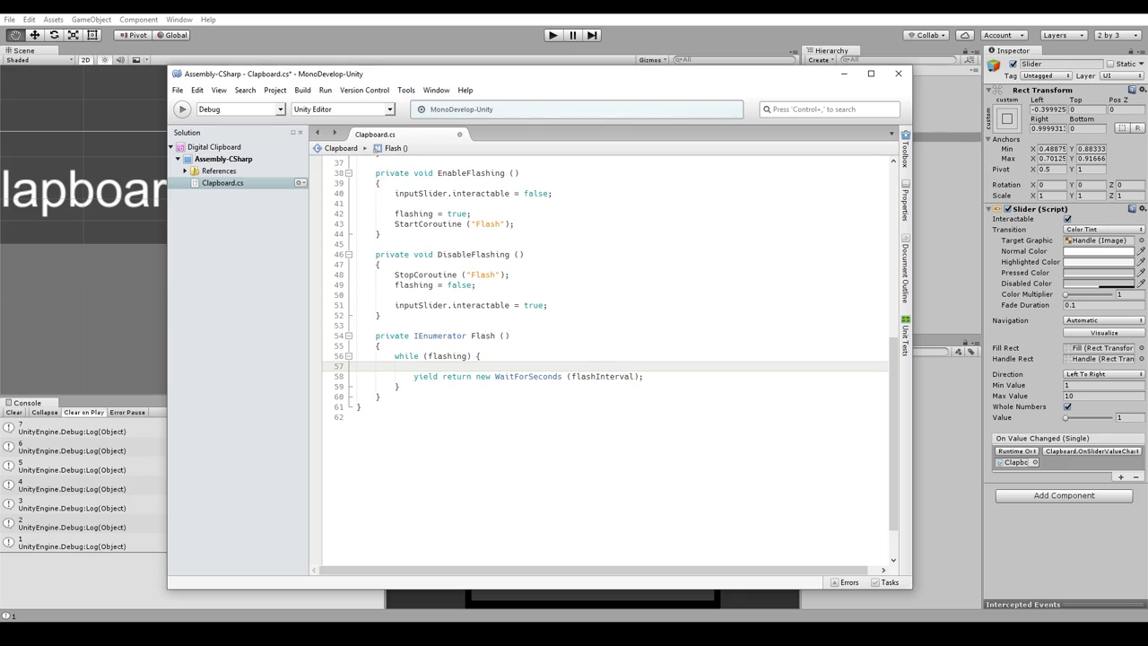
type("Deb.Log(")
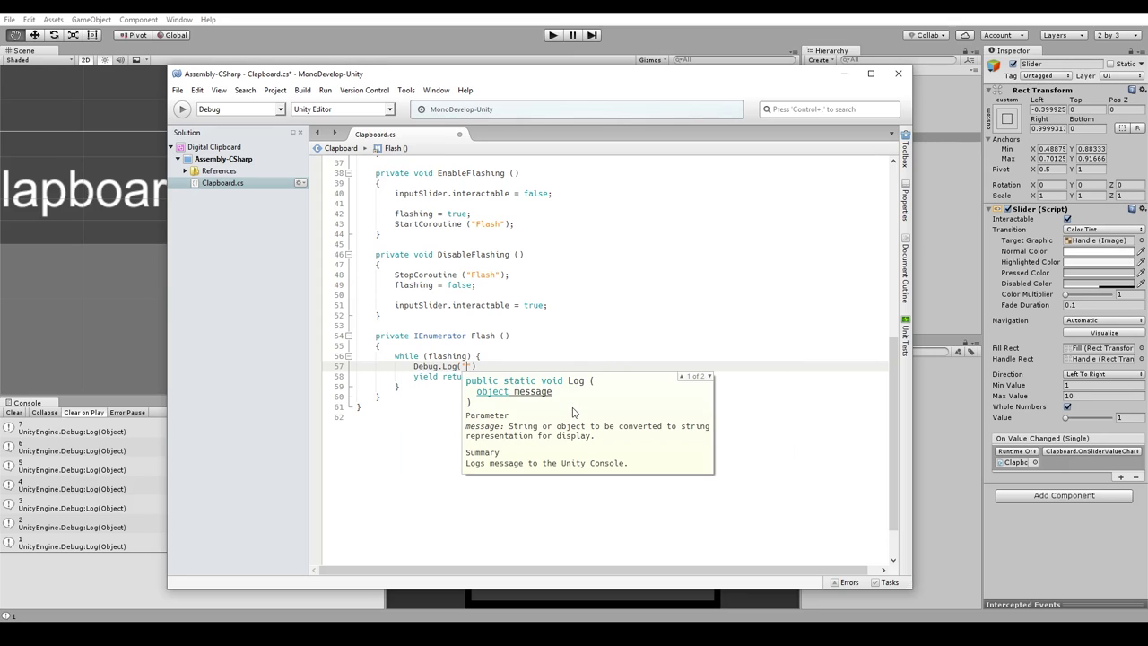
type("\"Falash")
type("\");")
key("ctrl+s")
key("alt+Tab")
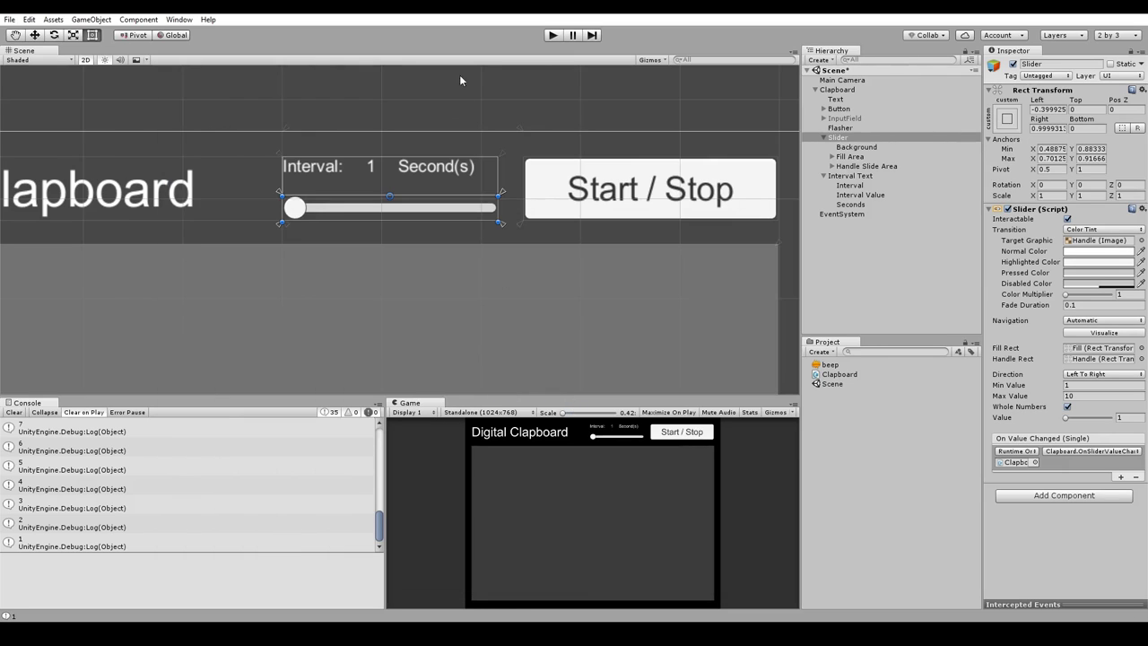
Play the scene, start and stop flashing at a one-second interval, clear the Console, and stop playing
left_click(552, 38)
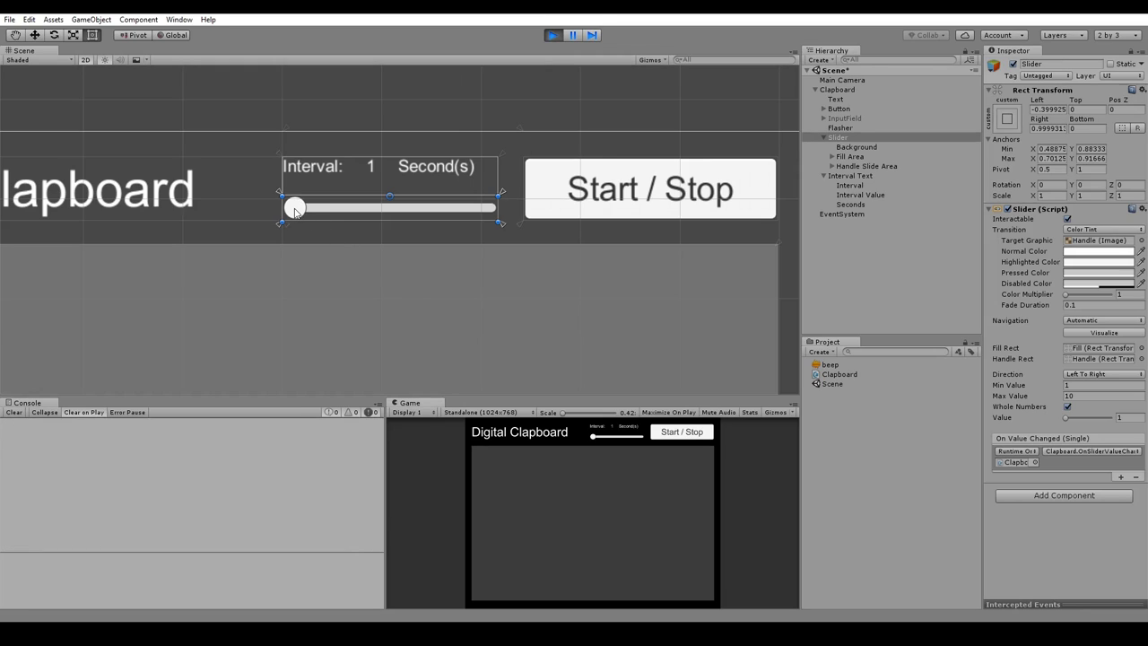
mouse_move(593, 436)
left_mouse_down()
mouse_move(632, 440)
mouse_move(588, 437)
left_mouse_up()
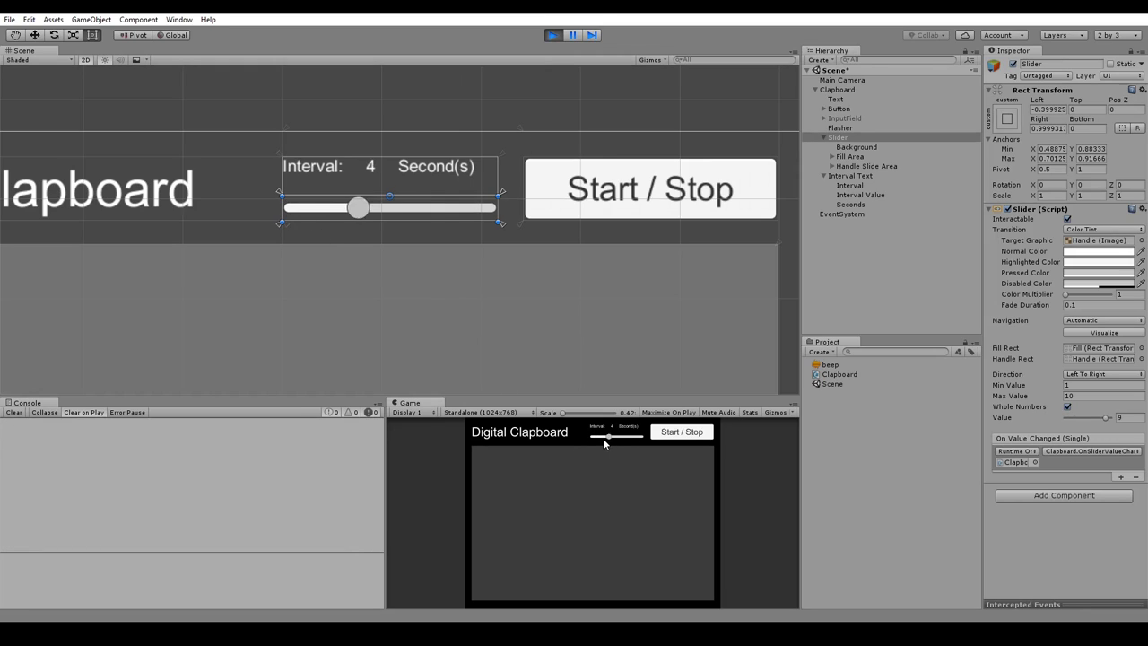
left_click(676, 436)
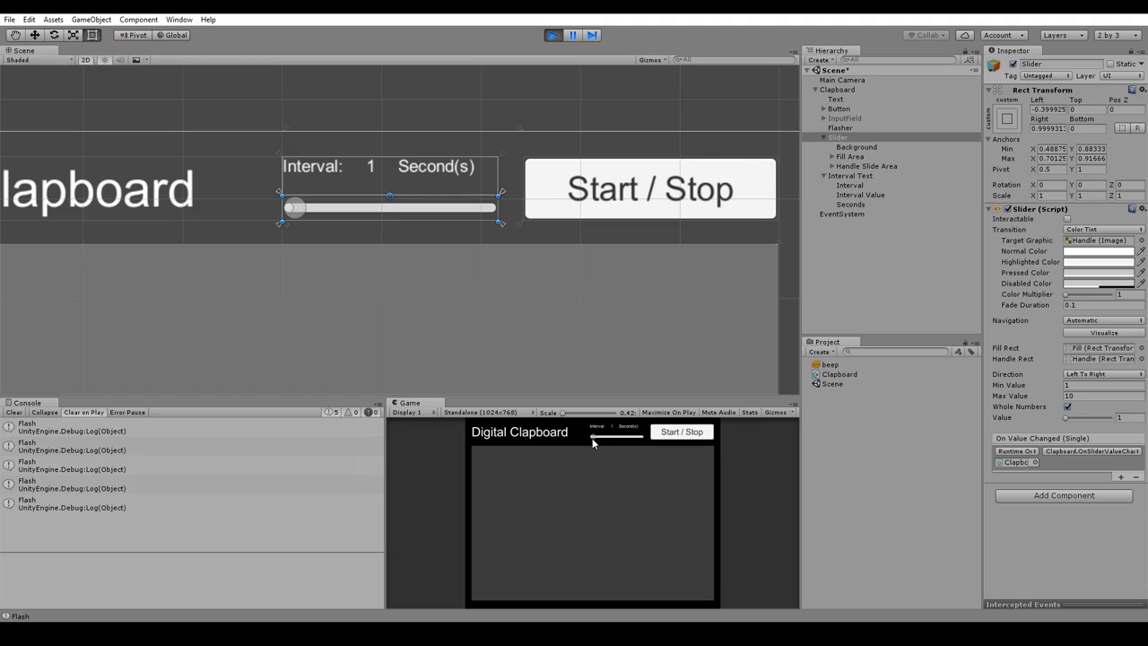
left_click(678, 435)
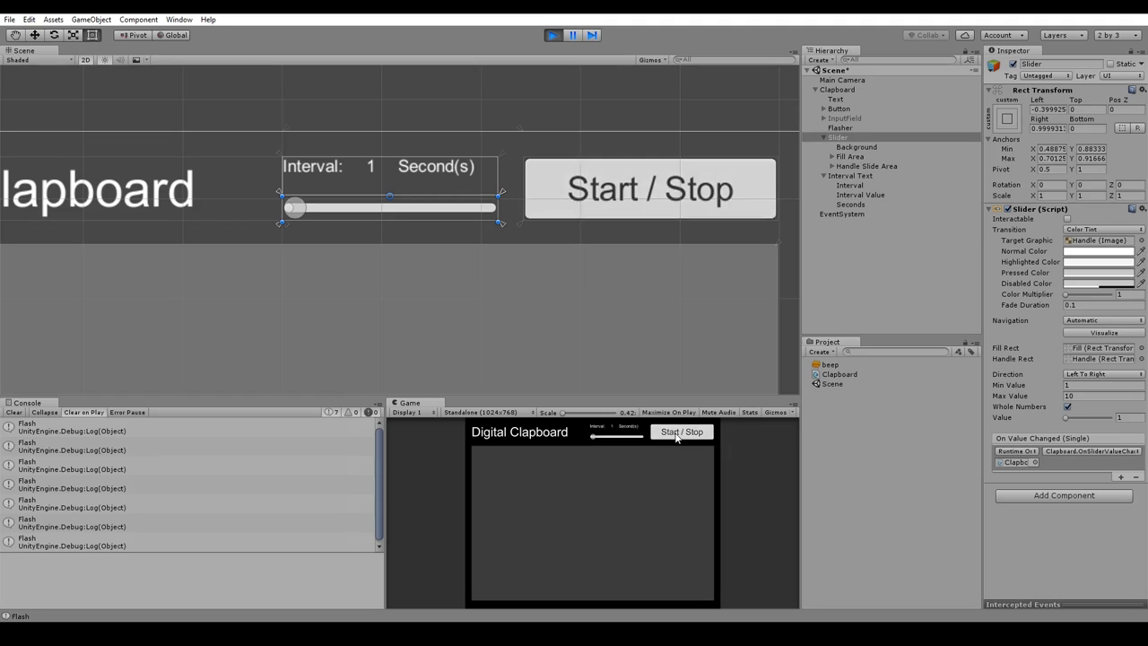
left_click(16, 413)
left_click(553, 35)
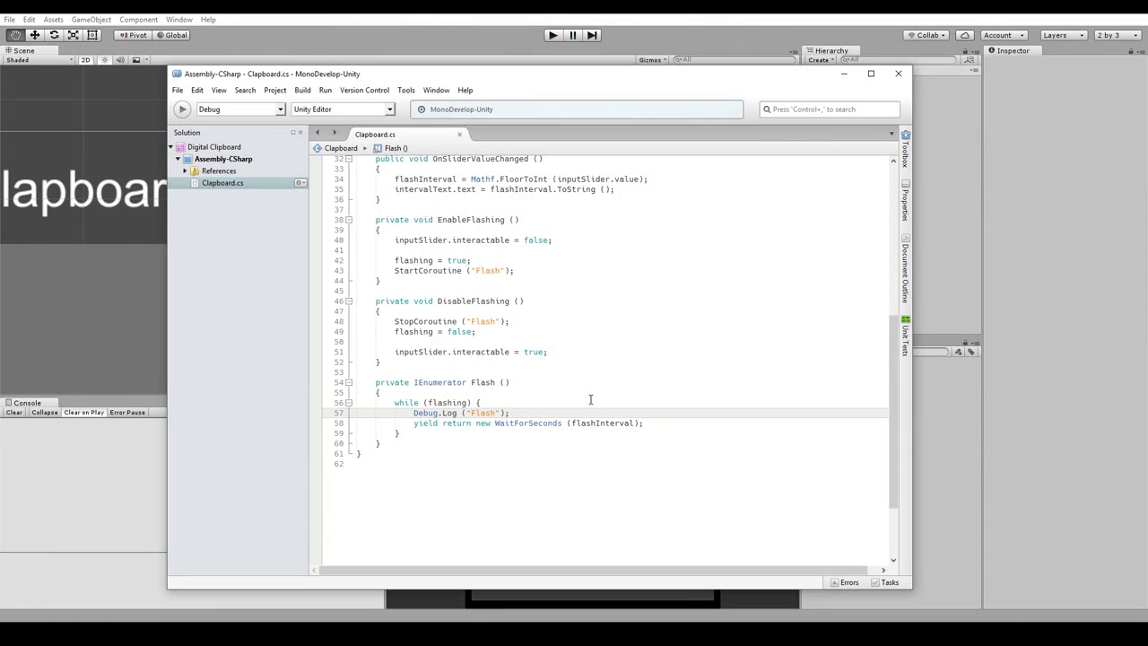
Discard a started private declaration after the flashing field and return to the startButton field
scroll(590, 399, "up", 3)
scroll(590, 400, "up", 9)
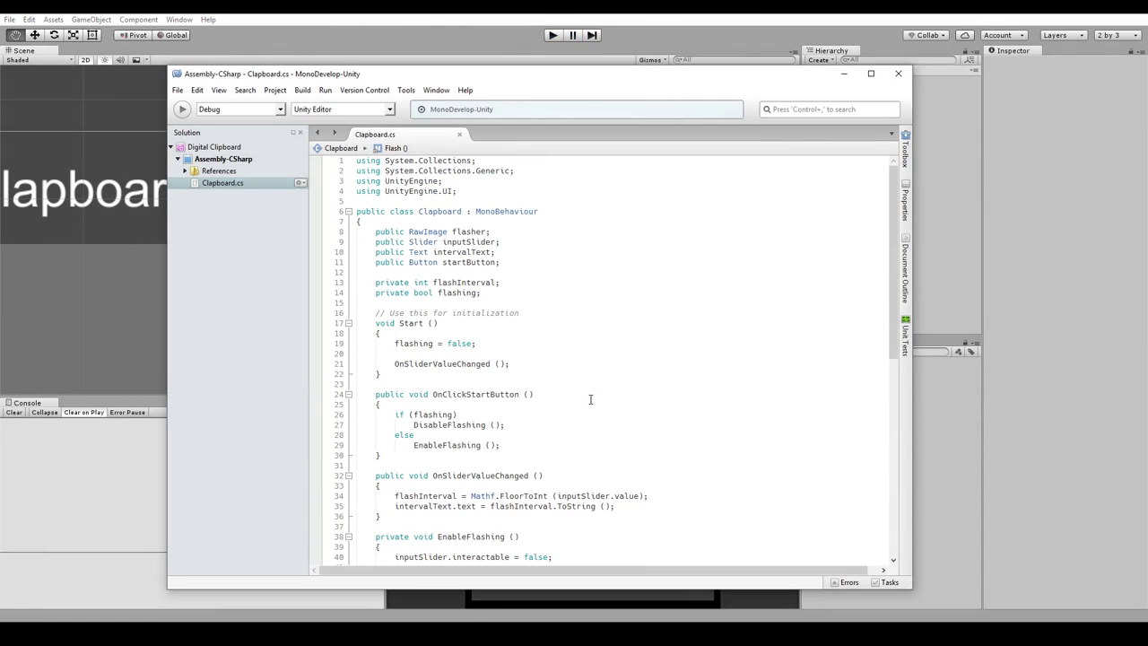
left_click(484, 293)
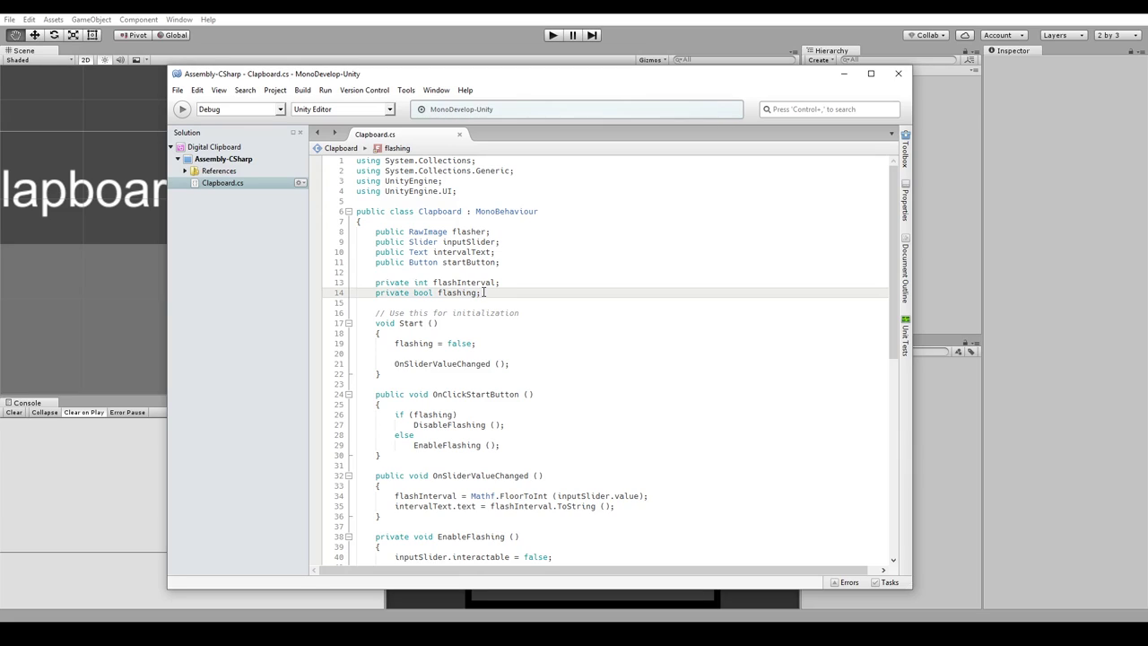
key("Return")
type("private")
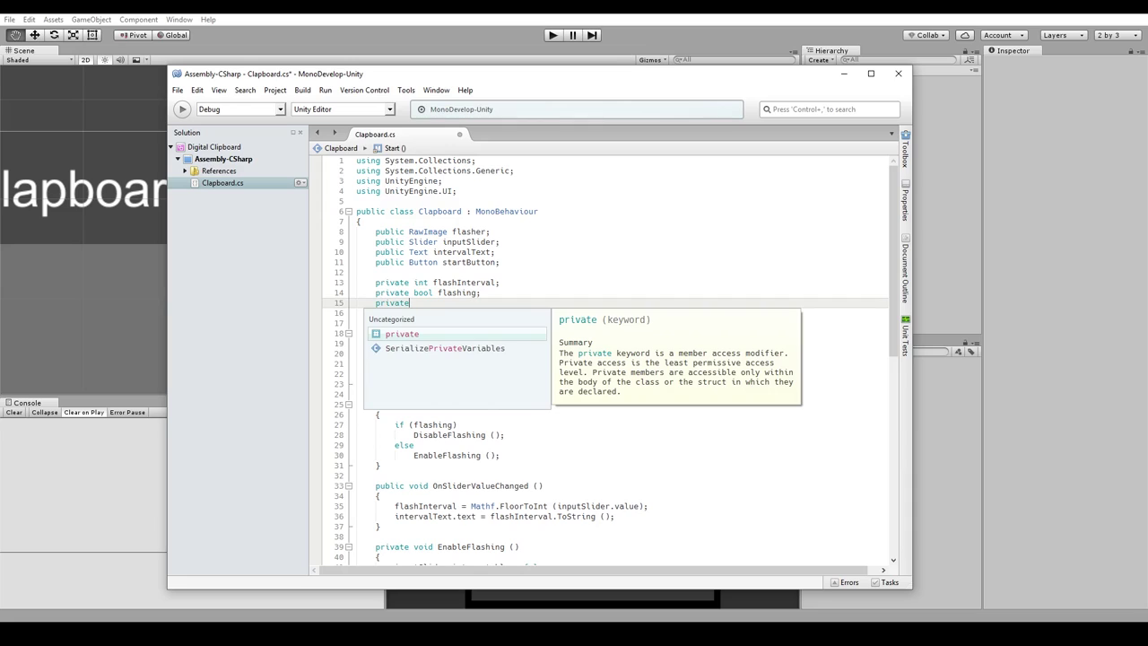
key("Escape")
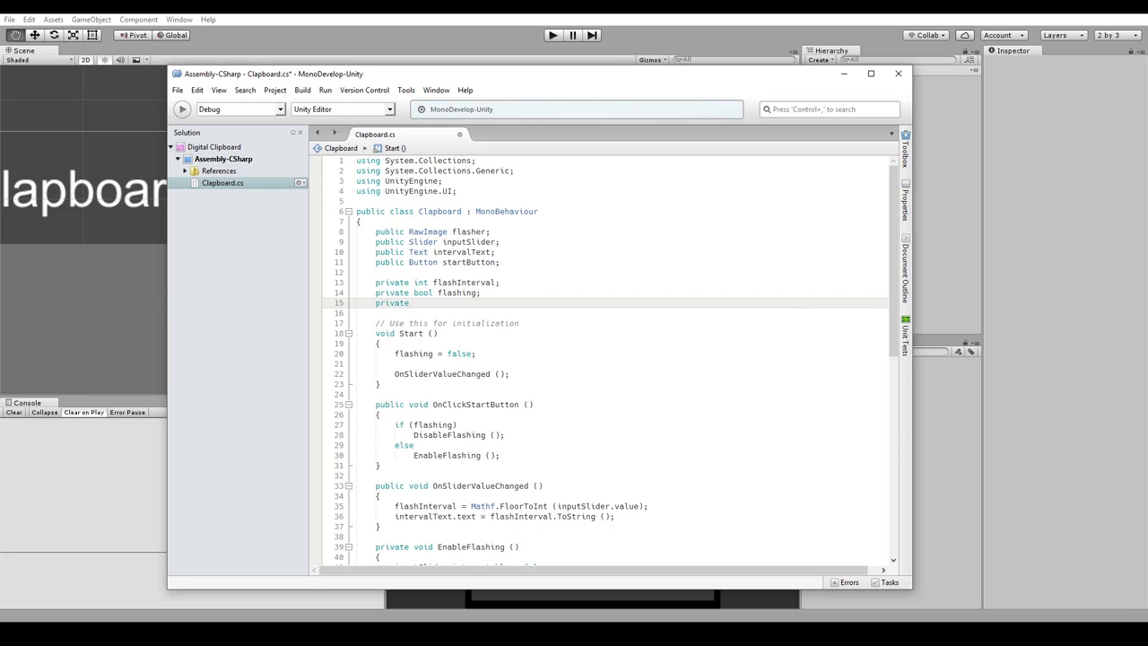
key("shift+Up")
key("BackSpace")
key("Up")
key("Up")
key("Up")
Declare 'public AudioSource audioSource;' after the startButton field and save the script
key("Return")
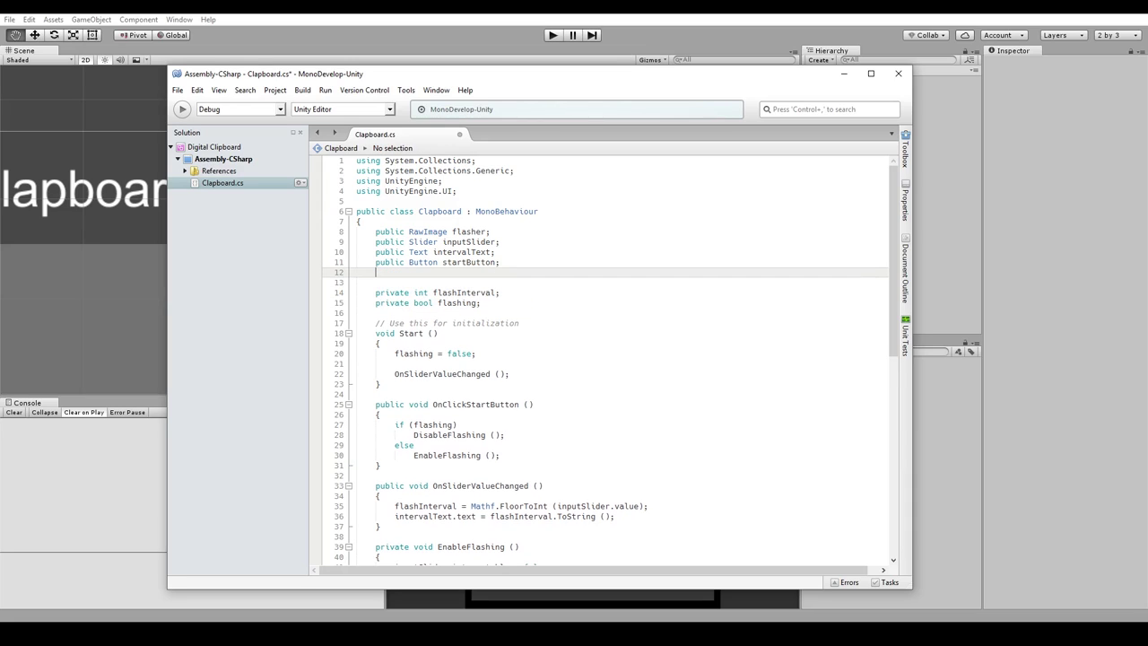
type("public Audio")
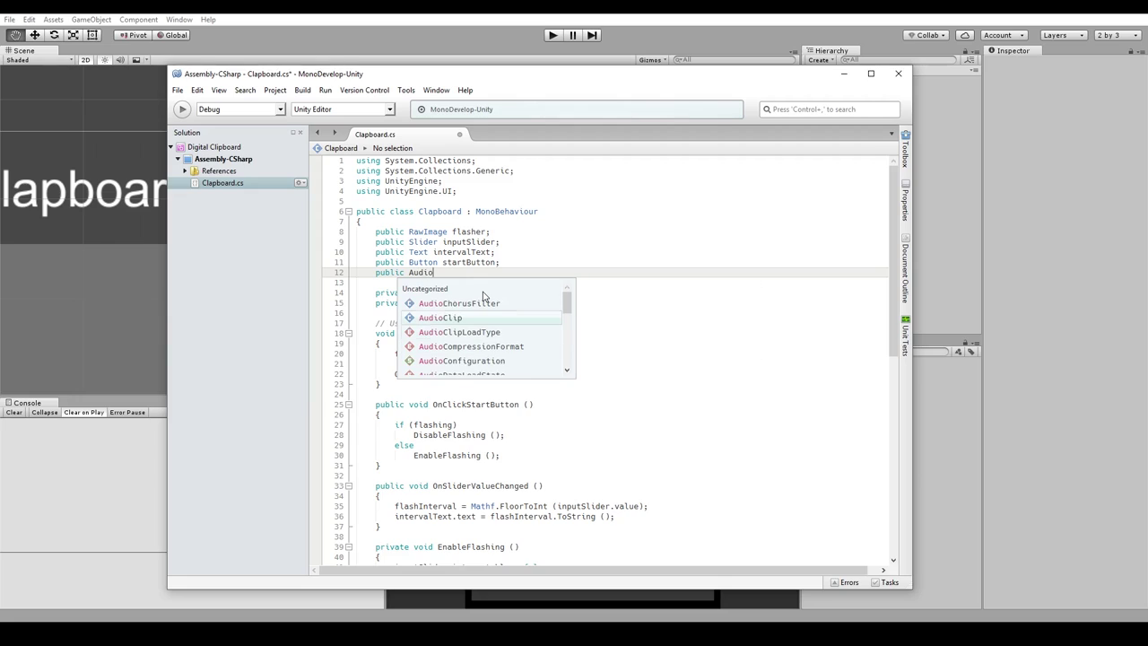
type("s")
key("BackSpace")
type("c")
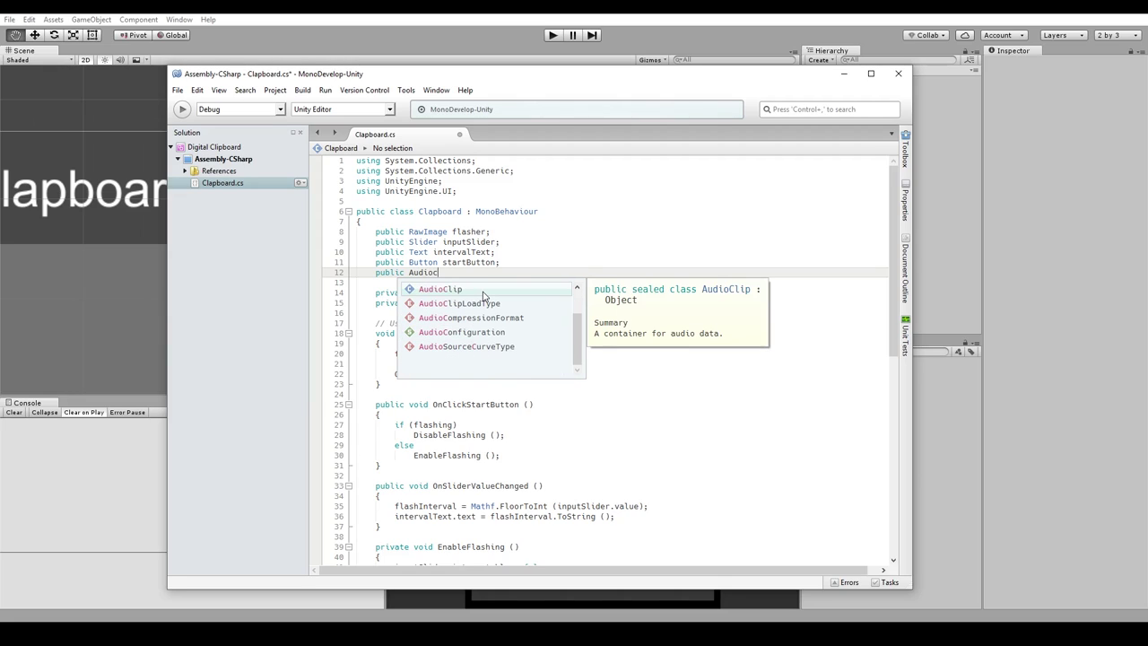
key("BackSpace")
type("s")
key("Return")
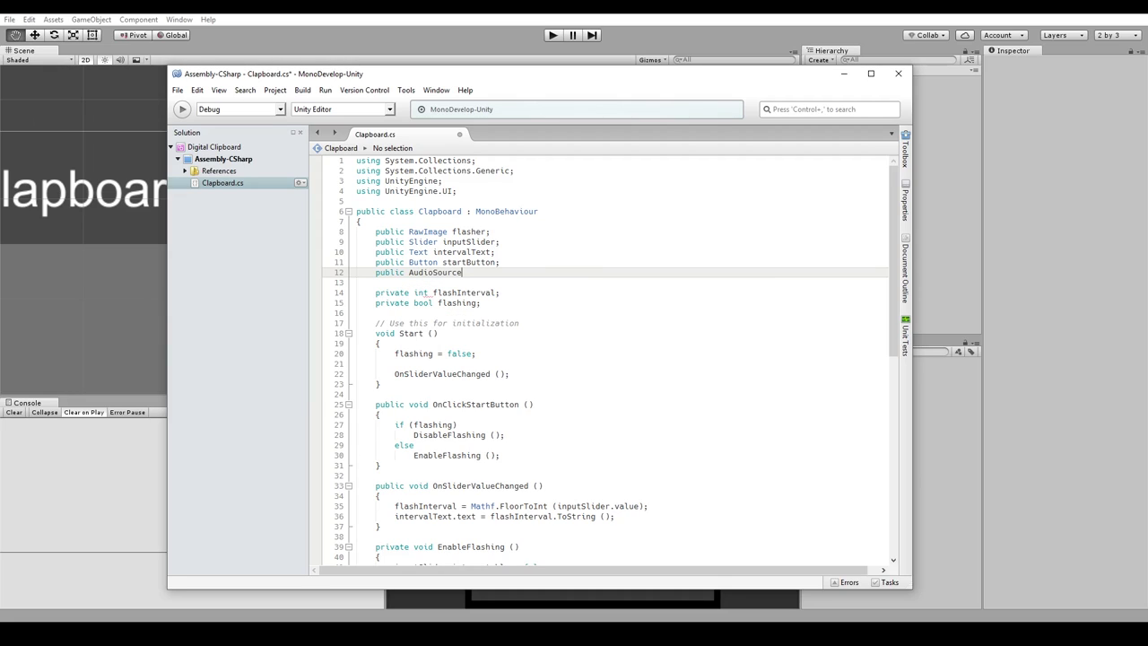
type(" au")
type("dioSour")
type("ce;")
key("ctrl+s")
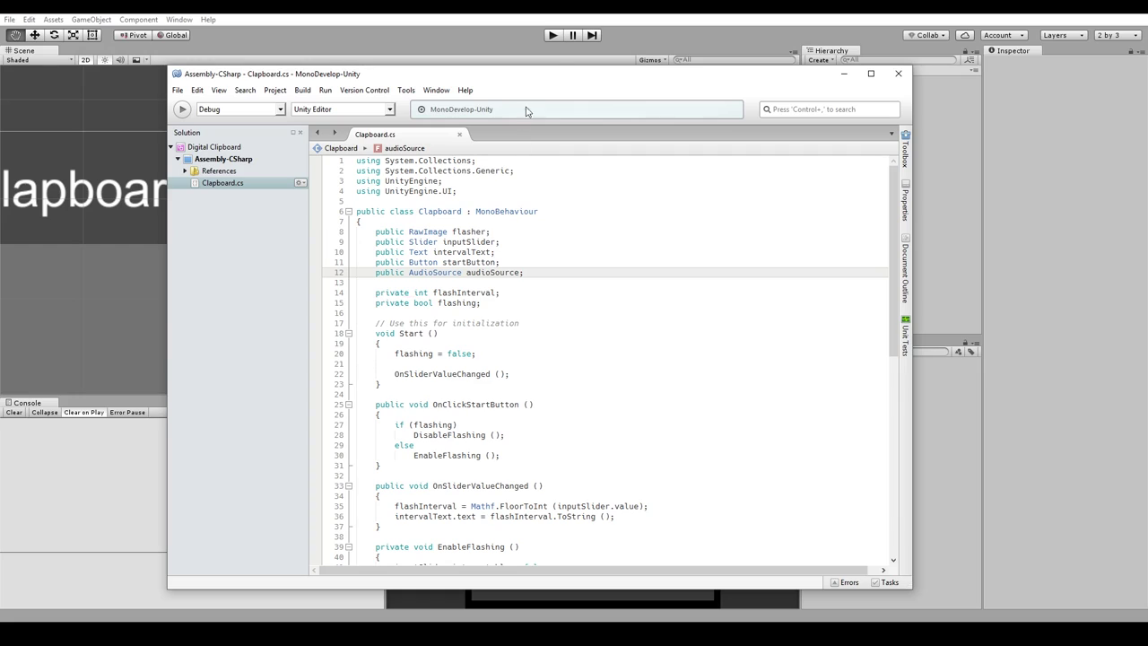
In Unity, assign the Clapboard's Audio Source component to the script's Audio Source slot
key("alt+Tab")
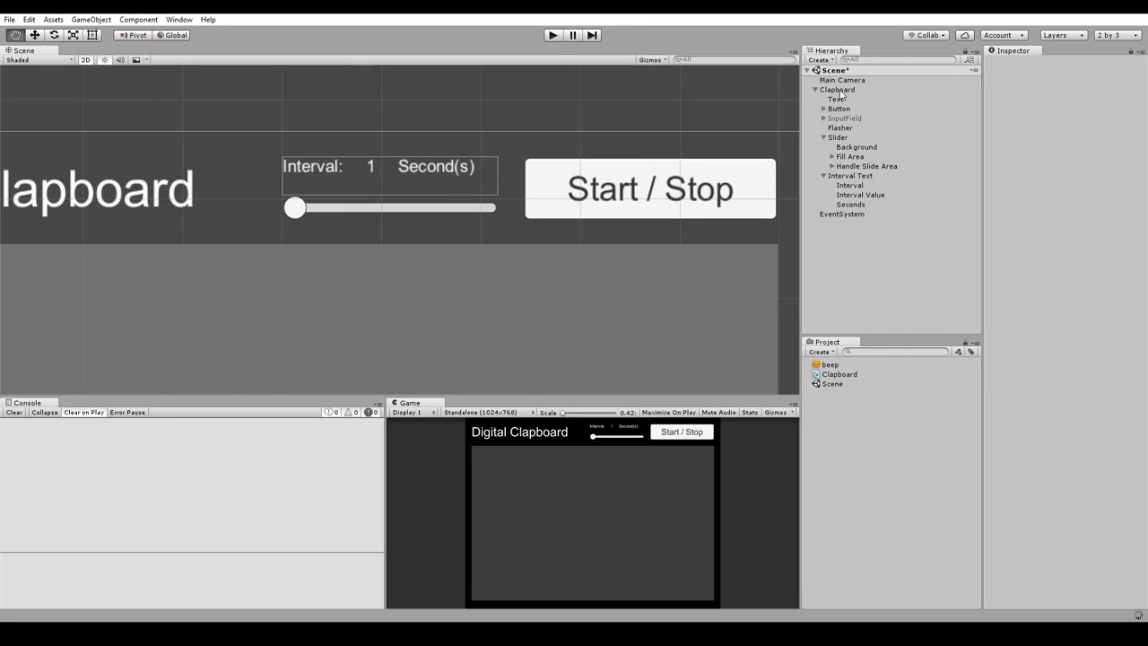
left_click(839, 90)
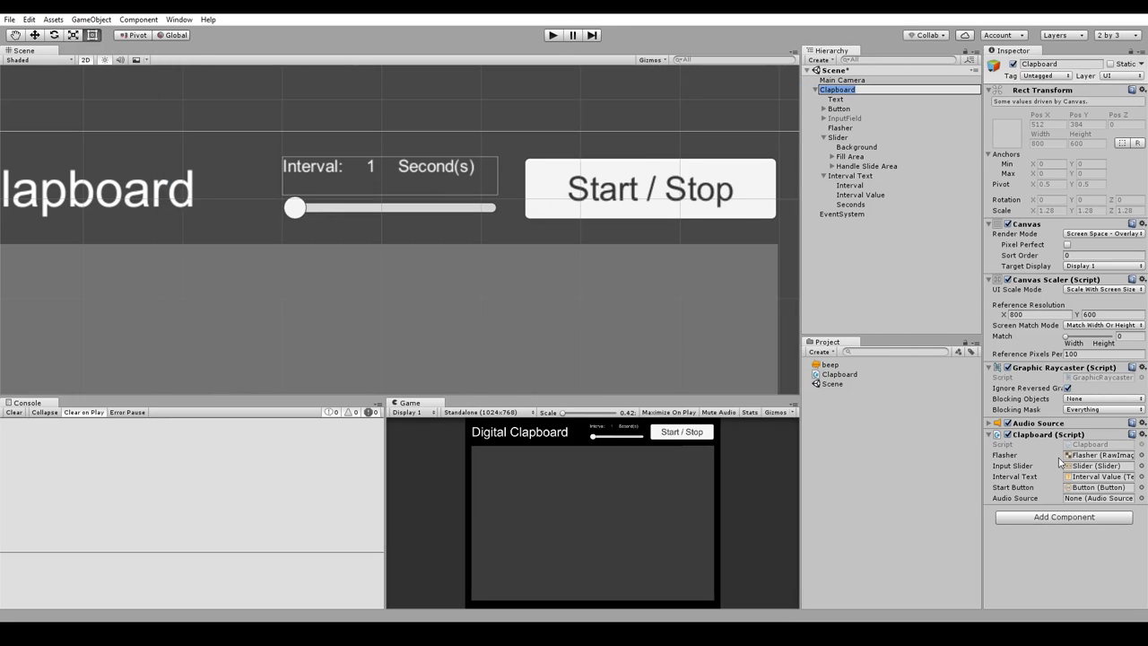
left_click_drag(1045, 424, 1122, 498)
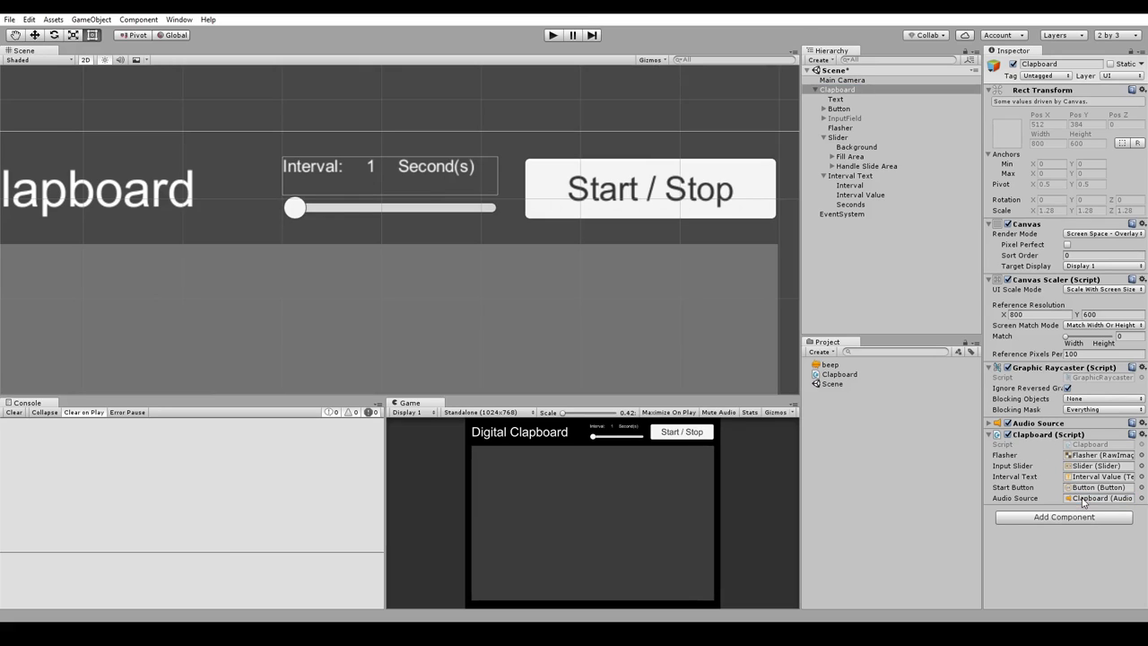
Add 'audioSource.Play ();' after the Debug.Log line in the Flash loop and save Clapboard.cs
key("alt+Tab")
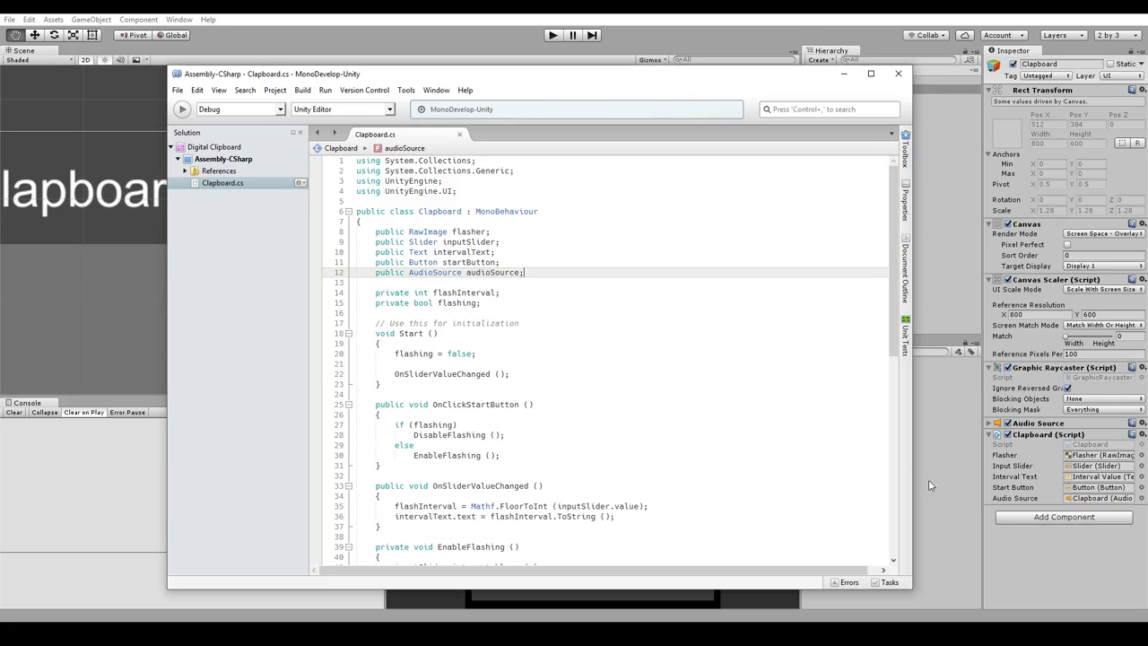
scroll(538, 399, "down", 10)
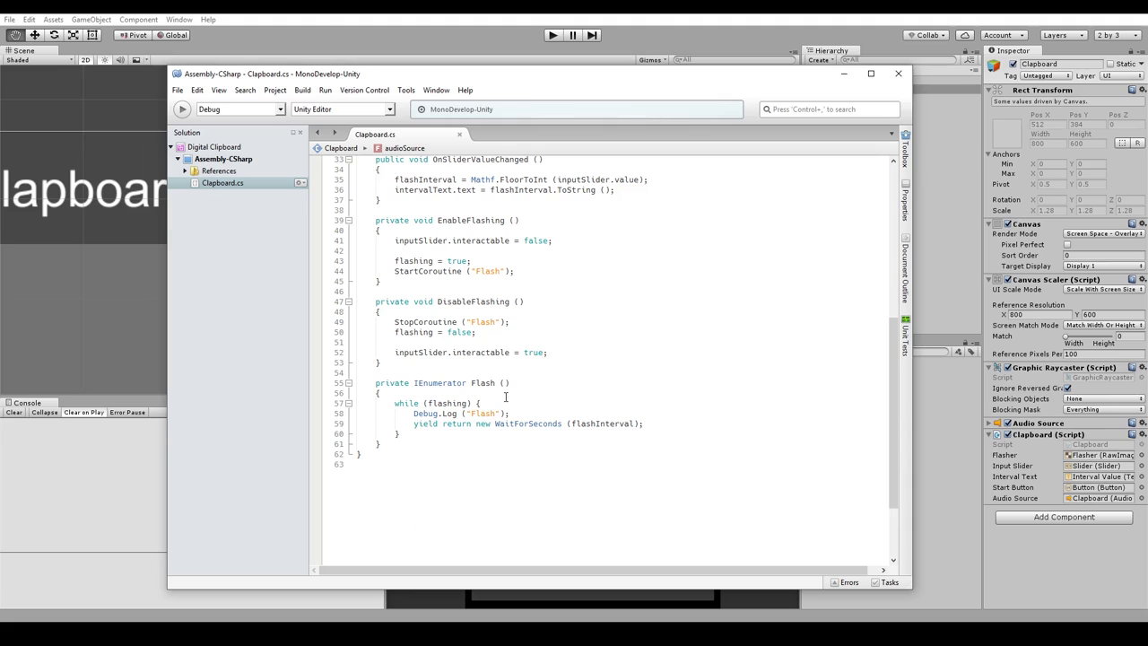
left_click(535, 414)
key("Return")
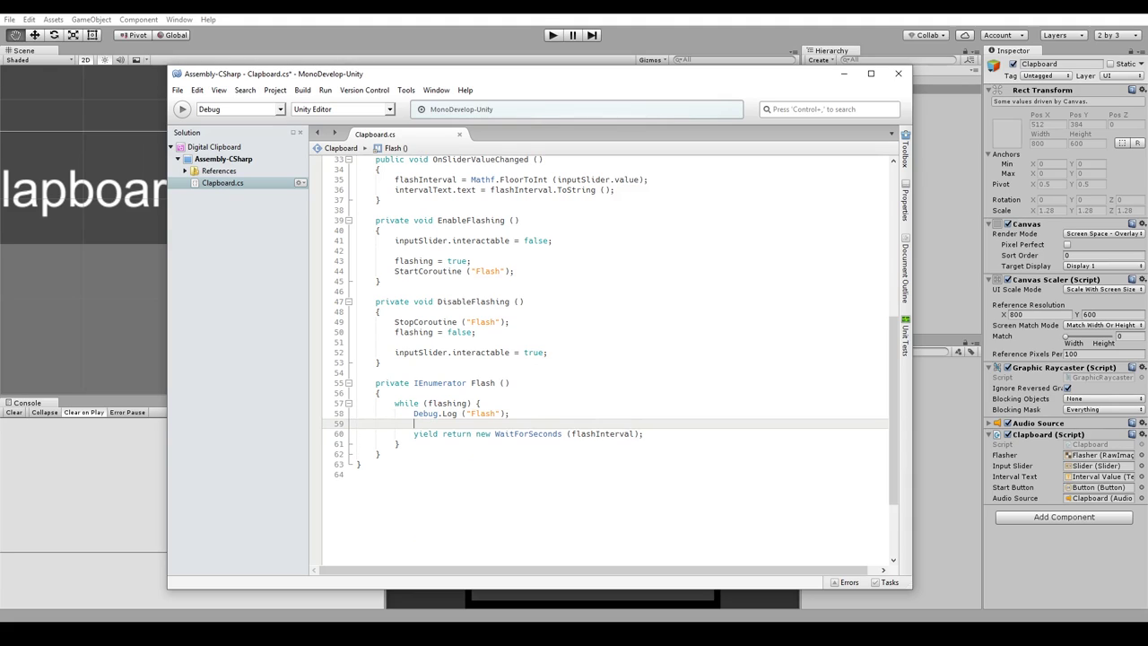
type("audios")
type("Source.")
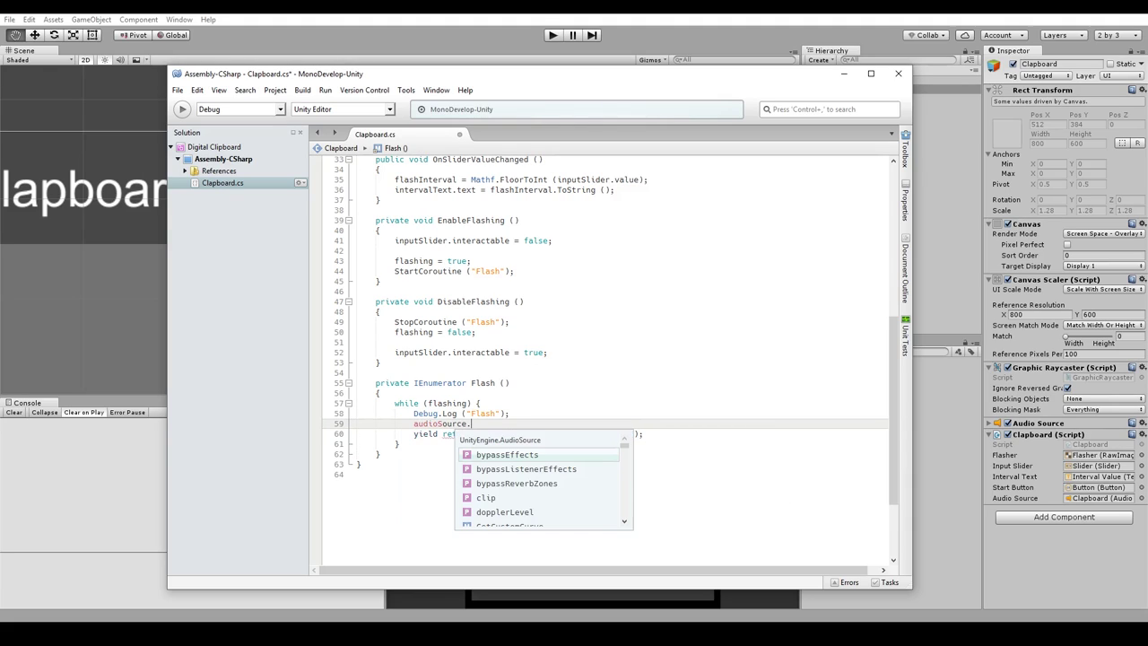
type("play")
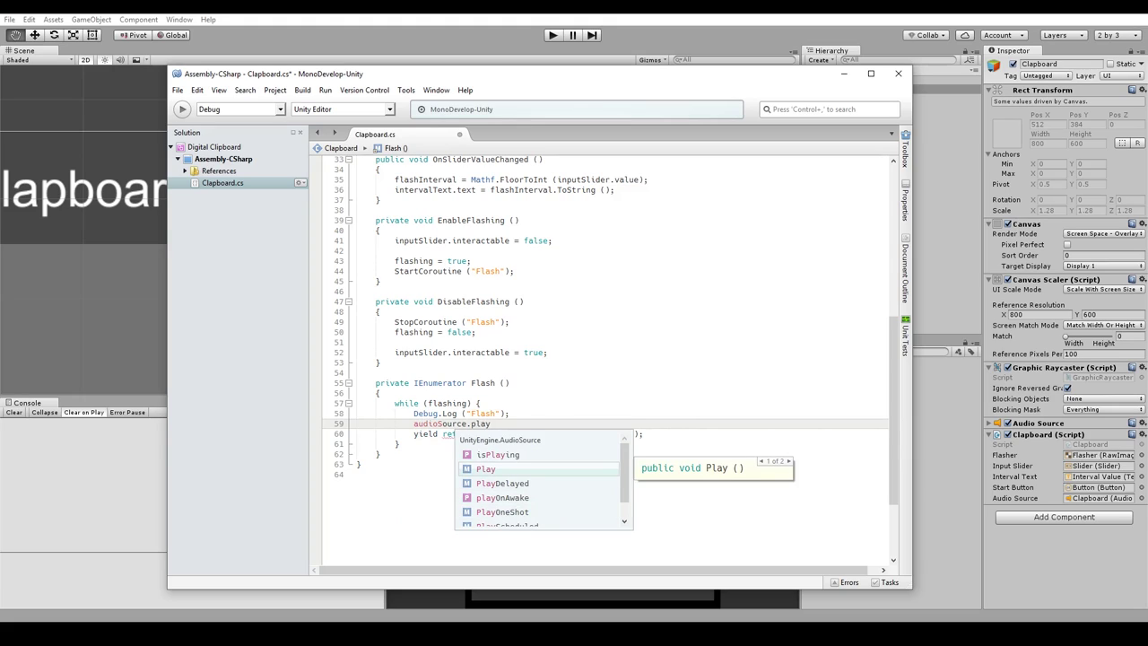
key("Return")
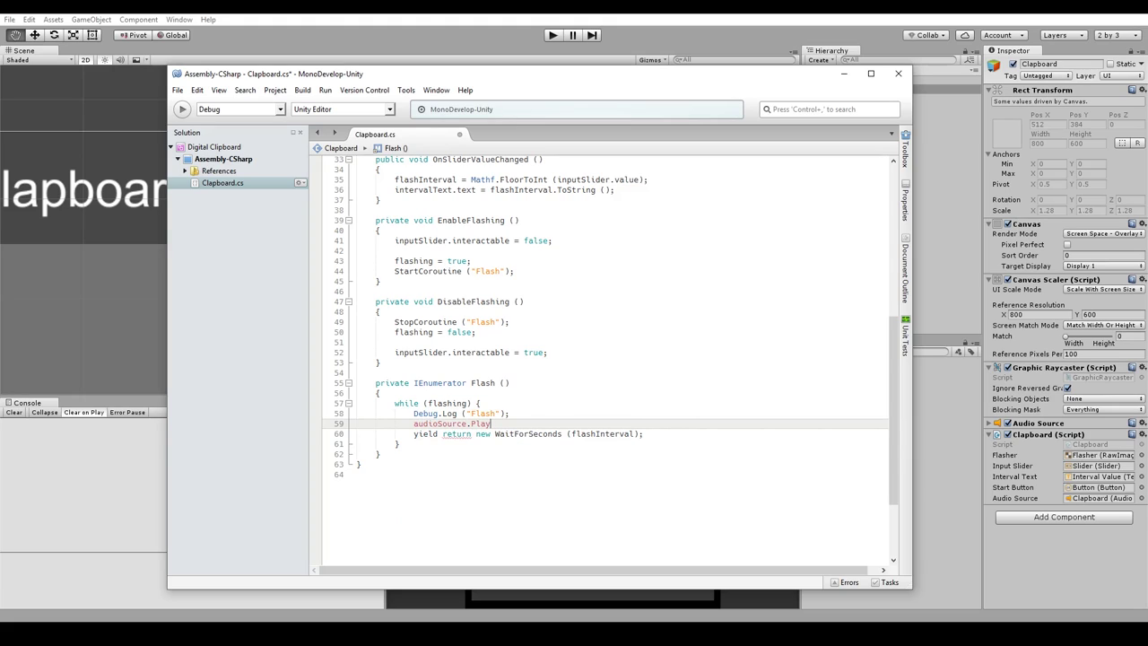
type(" ();")
key("ctrl+s")
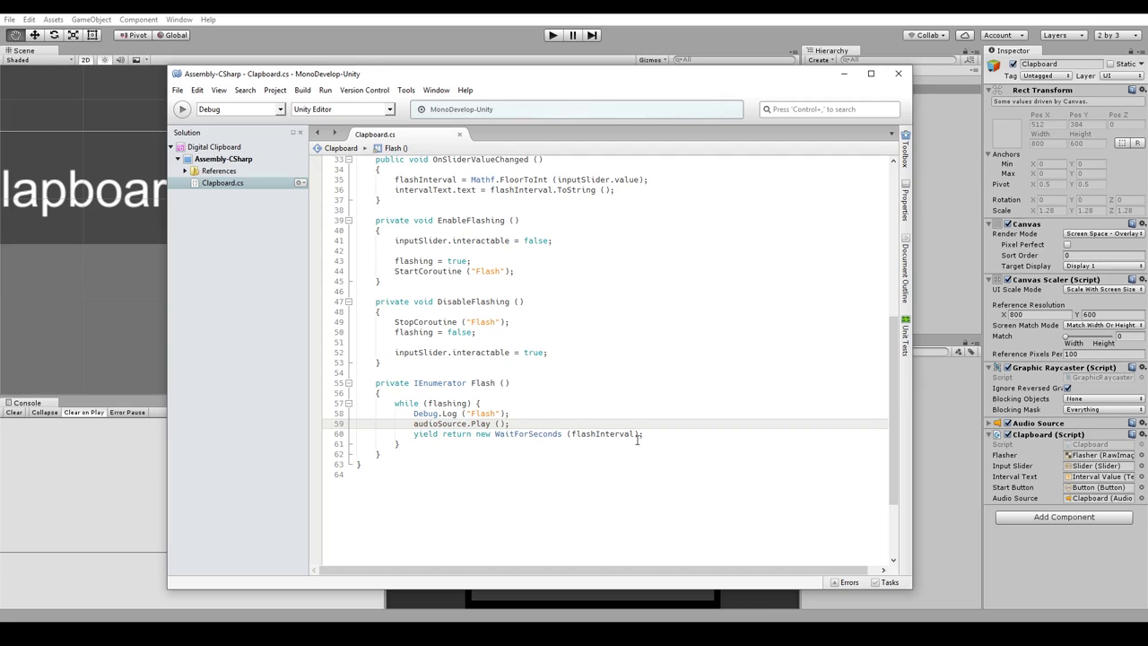
left_click(1033, 426)
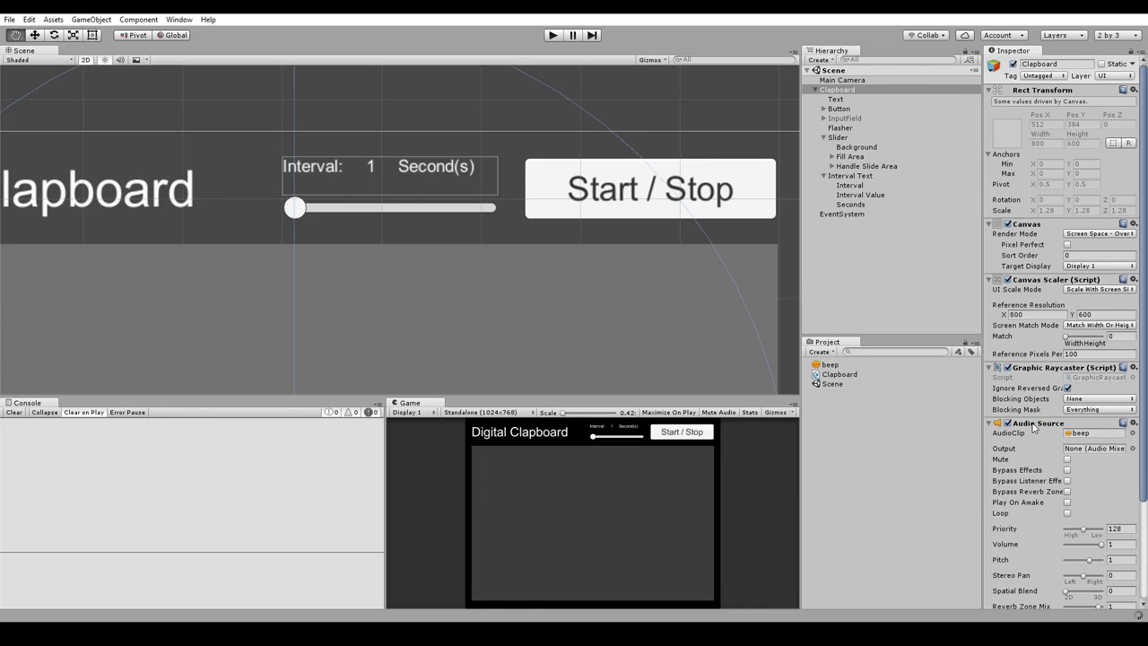
Enter play mode and start, then stop, the beeping flashes at the 1-second interval
key("t")
left_click(553, 36)
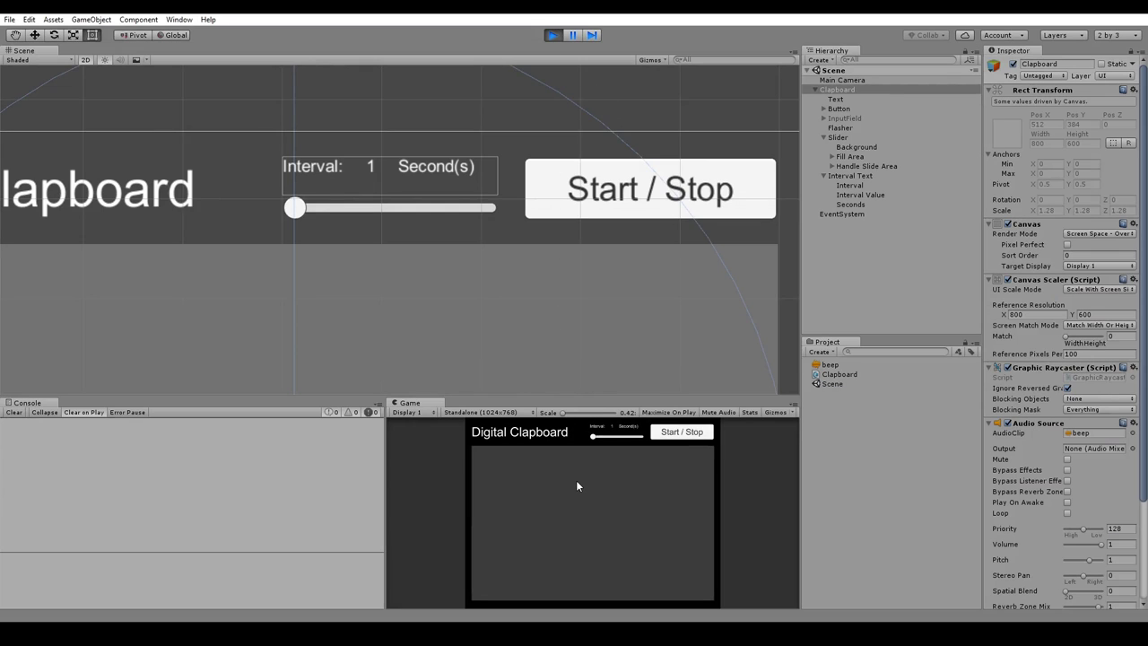
left_click(684, 436)
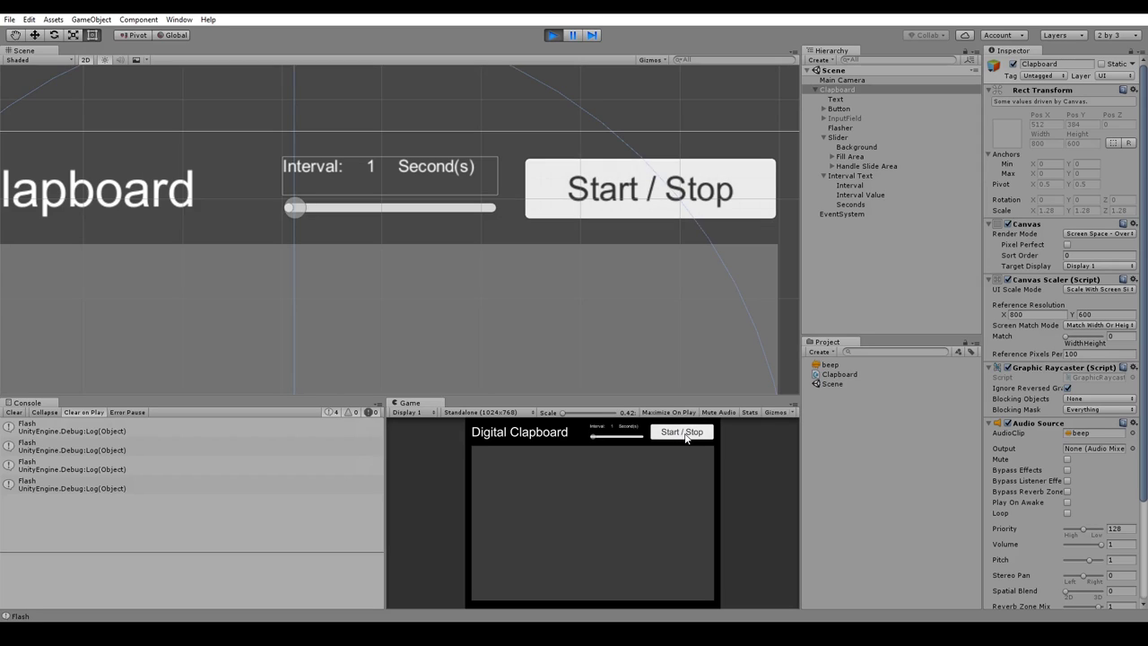
left_click(684, 436)
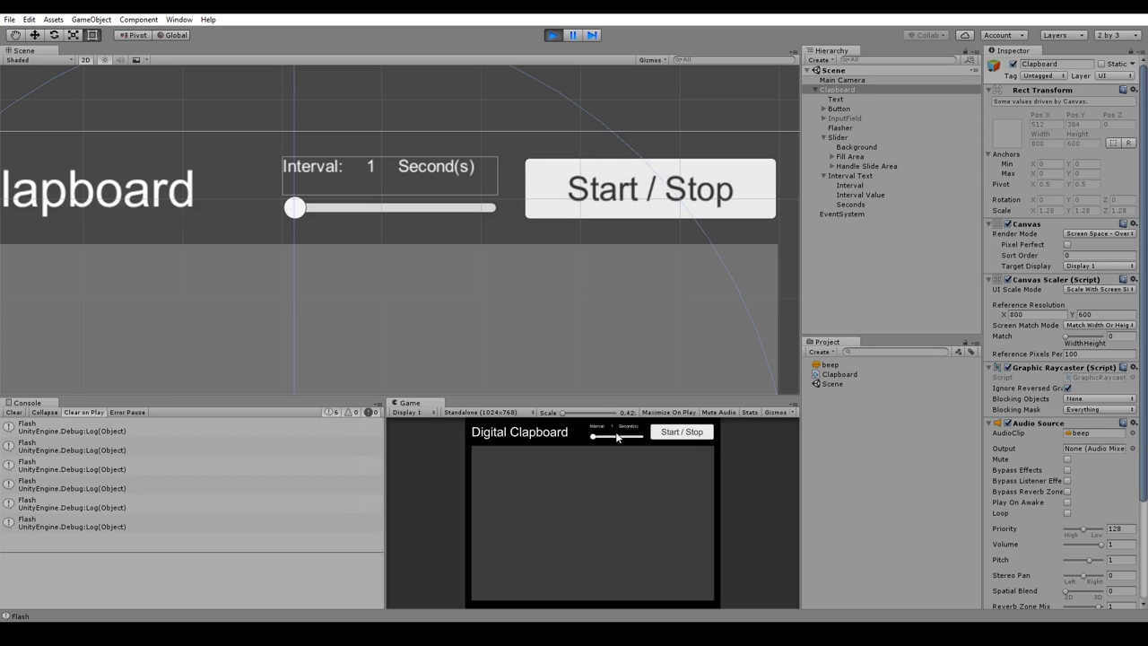
Repeat the test at a 2-second interval, reset the slider to 1, and exit play mode
mouse_move(594, 437)
left_mouse_down()
mouse_move(616, 440)
mouse_move(599, 440)
left_mouse_up()
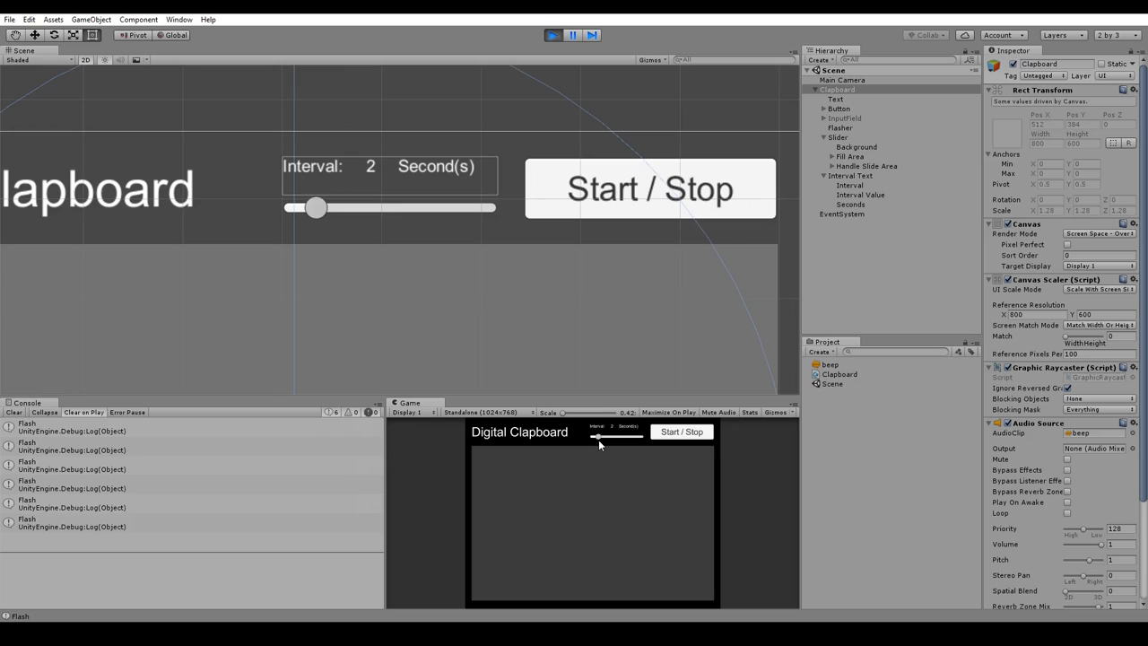
left_click(670, 435)
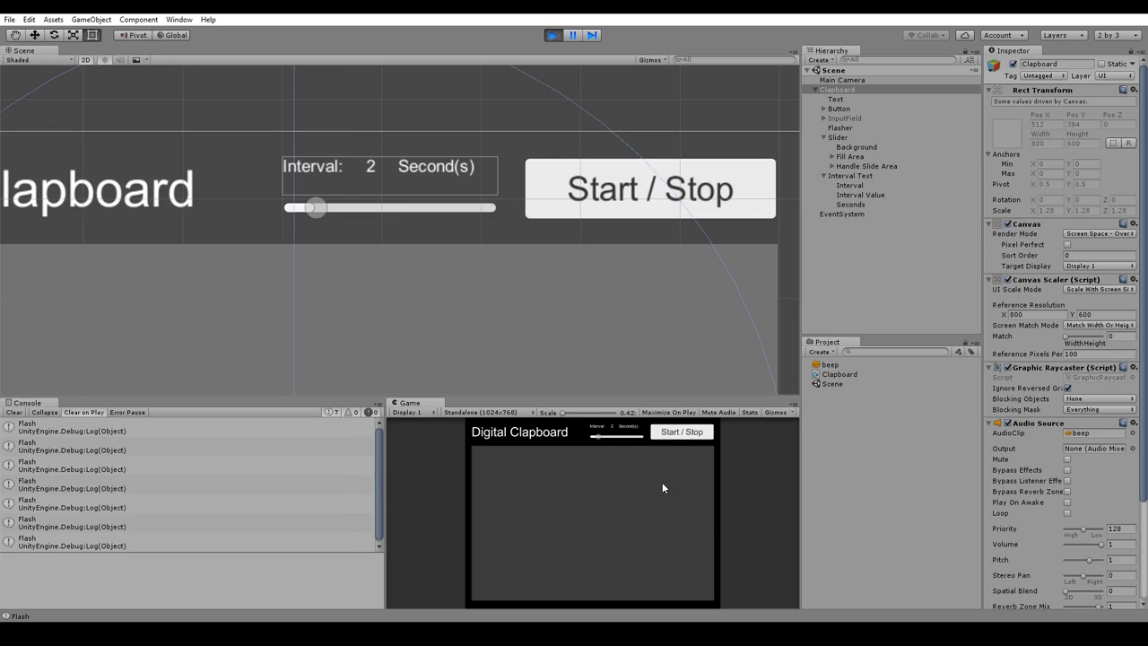
left_click(675, 435)
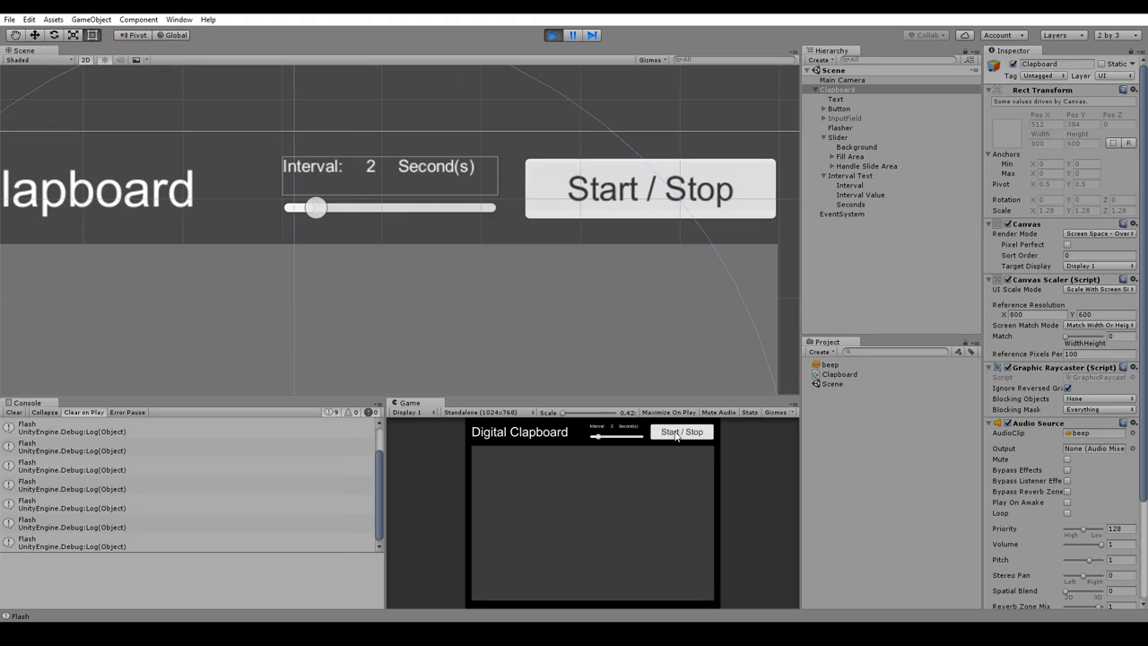
left_click_drag(599, 440, 590, 438)
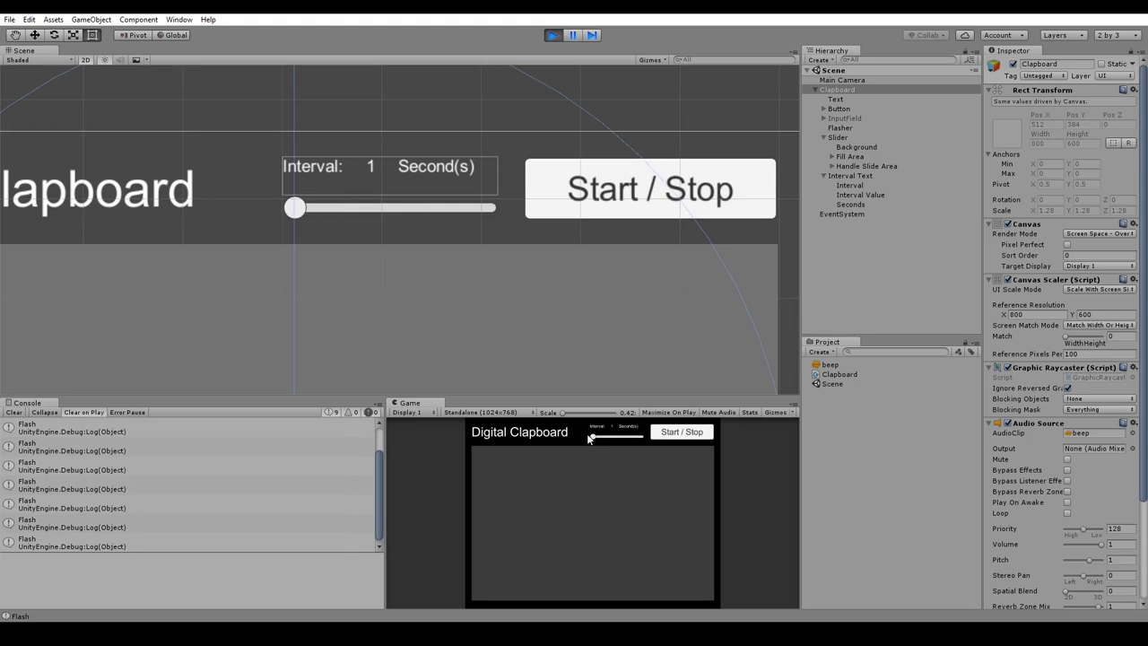
left_click(553, 36)
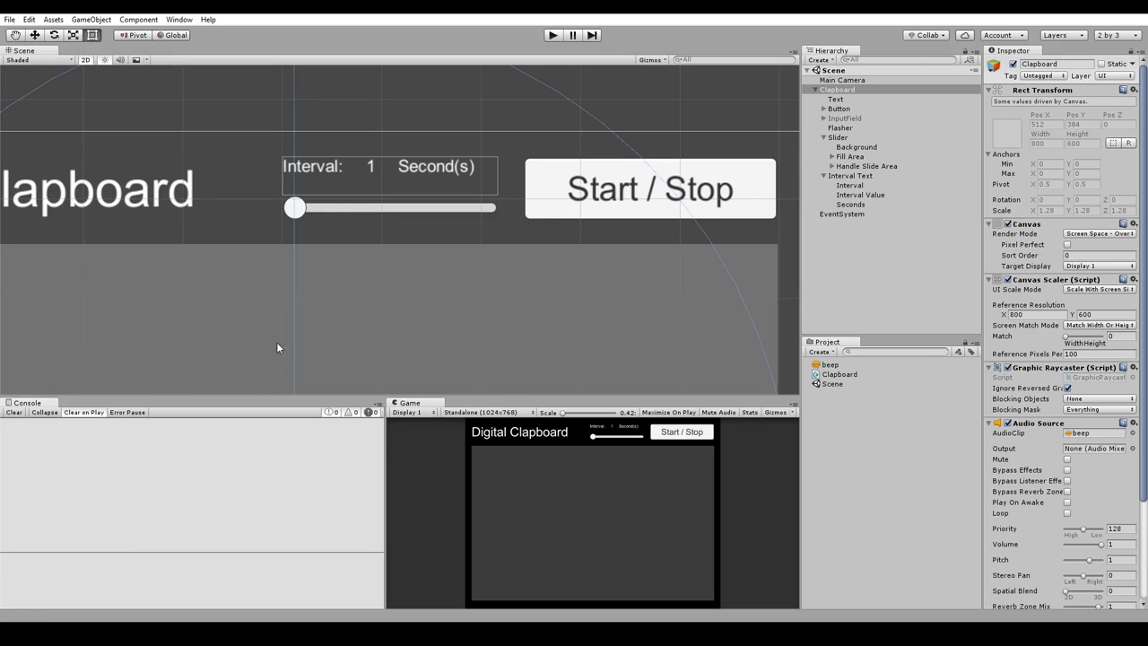
key("alt+Tab")
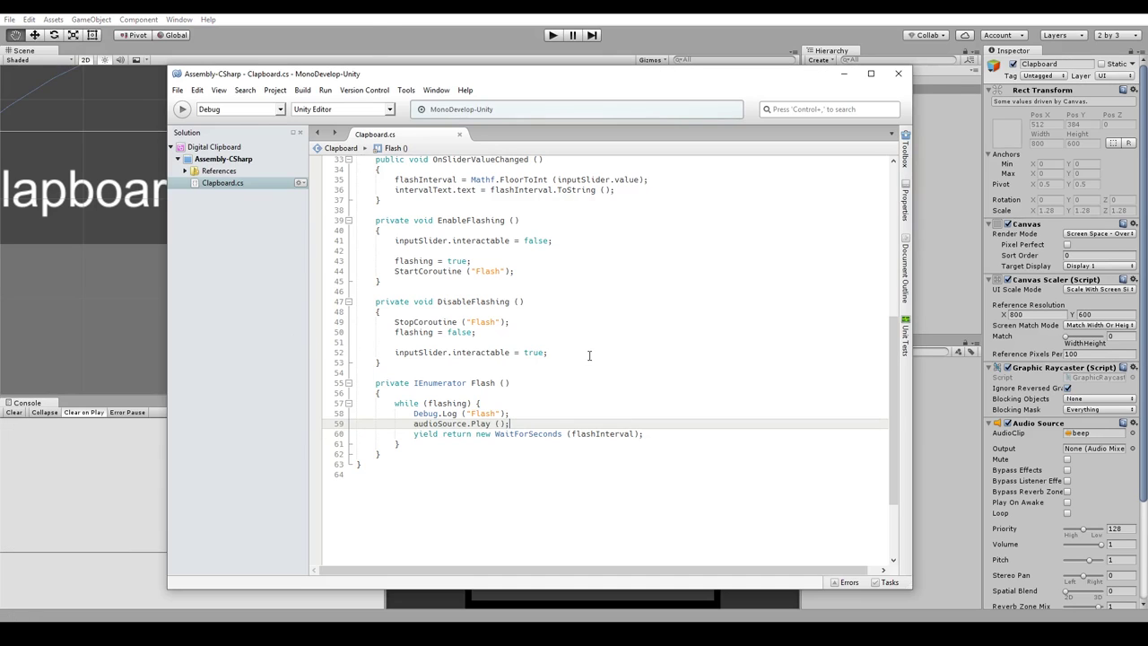
Delete the Debug.Log("Flash") line from the Flash loop
key("Up")
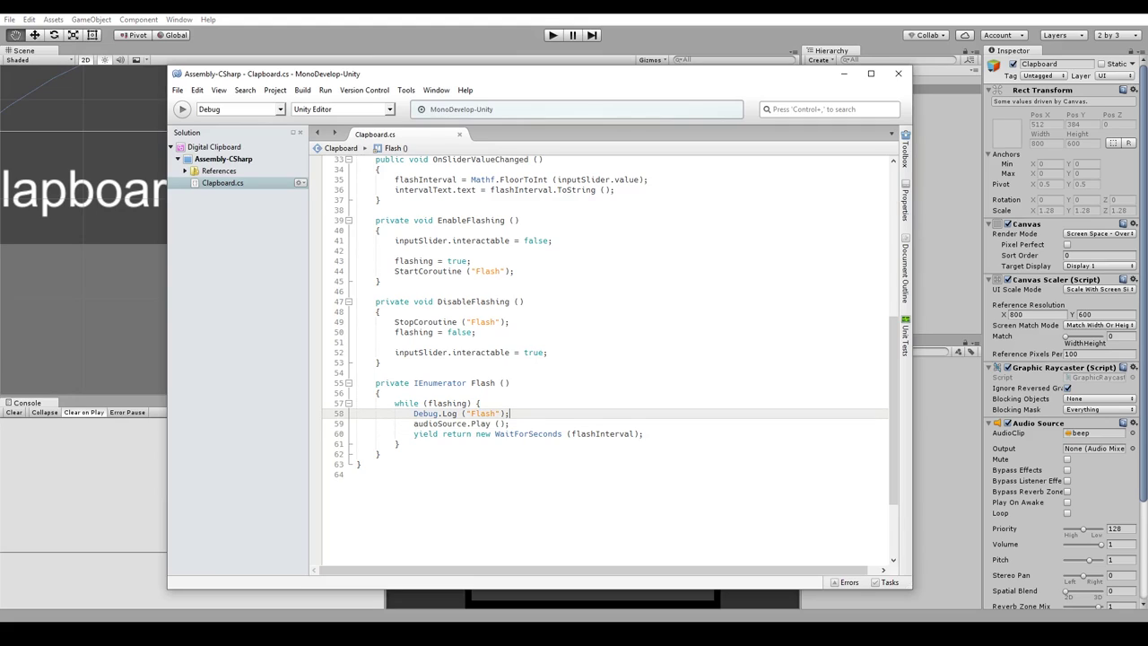
key("shift+Home")
key("BackSpace")
key("shift+Down")
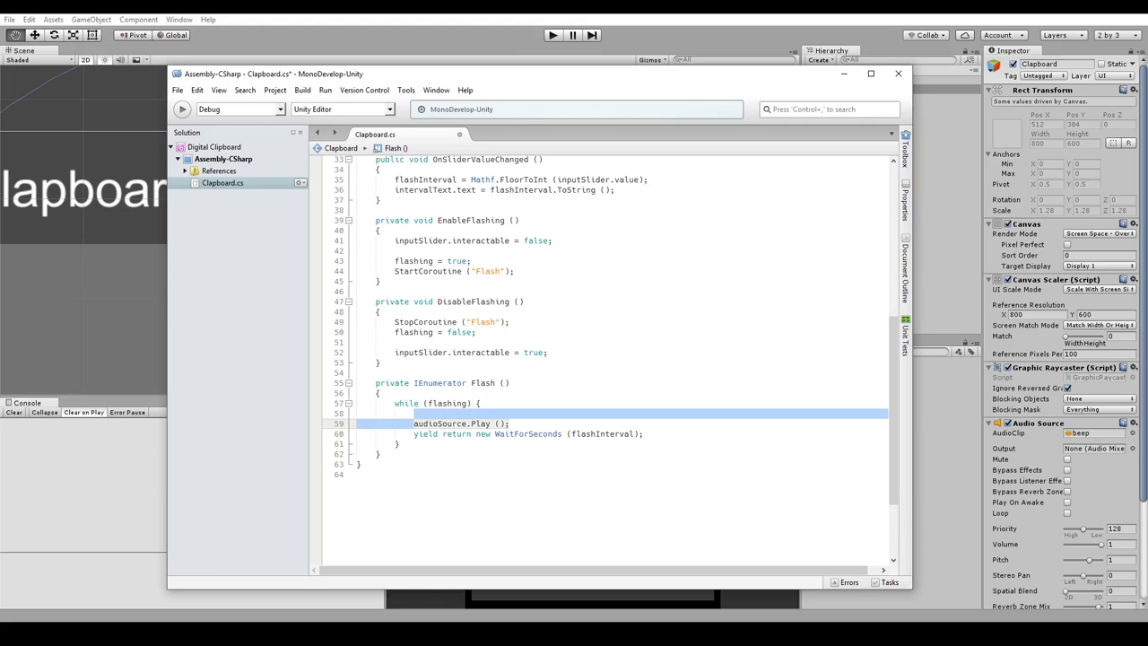
key("Delete")
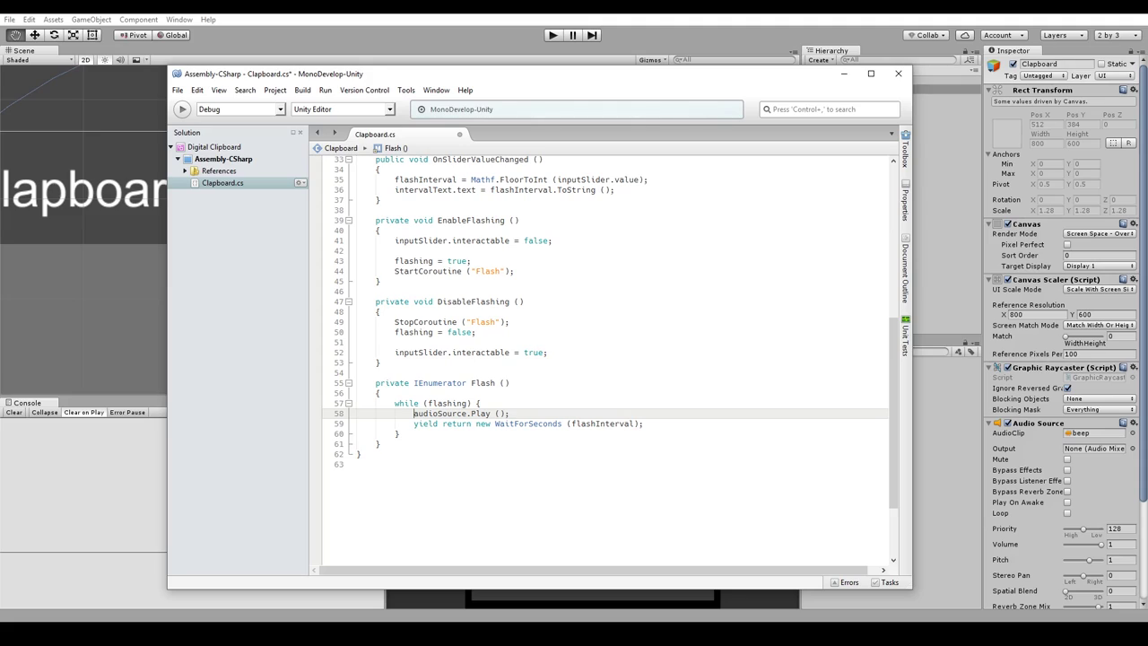
Comment out the WaitForSeconds yield line and add blank lines above it
left_click(511, 423)
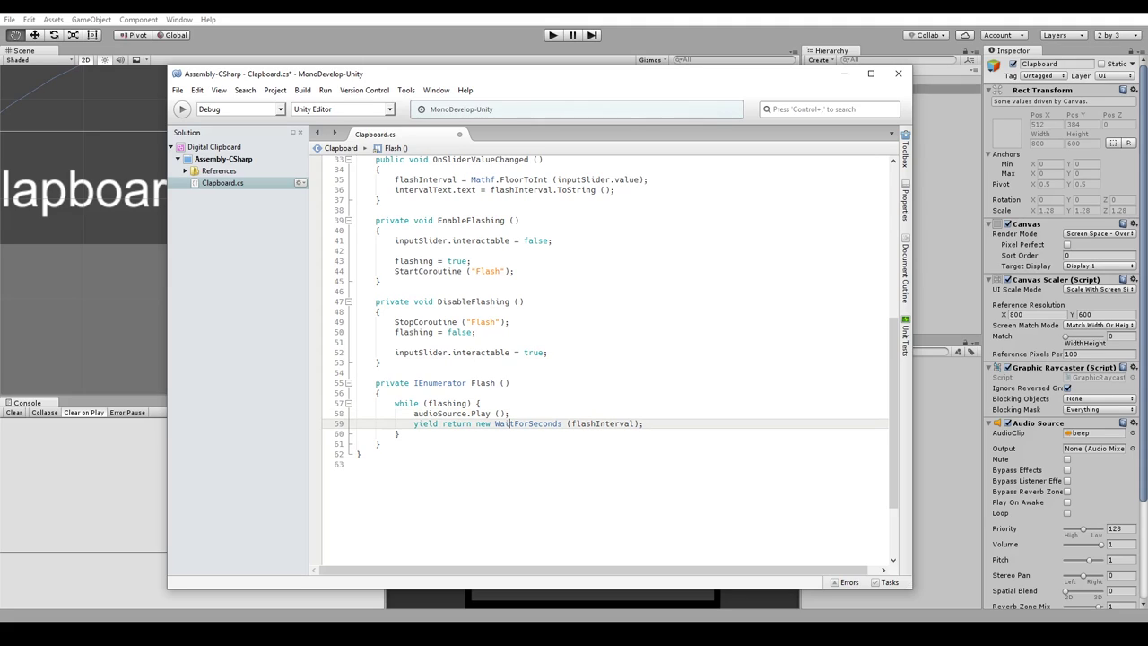
key("shift+Home")
key("ctrl+slash")
key("Up")
key("Return")
key("Return")
key("Return")
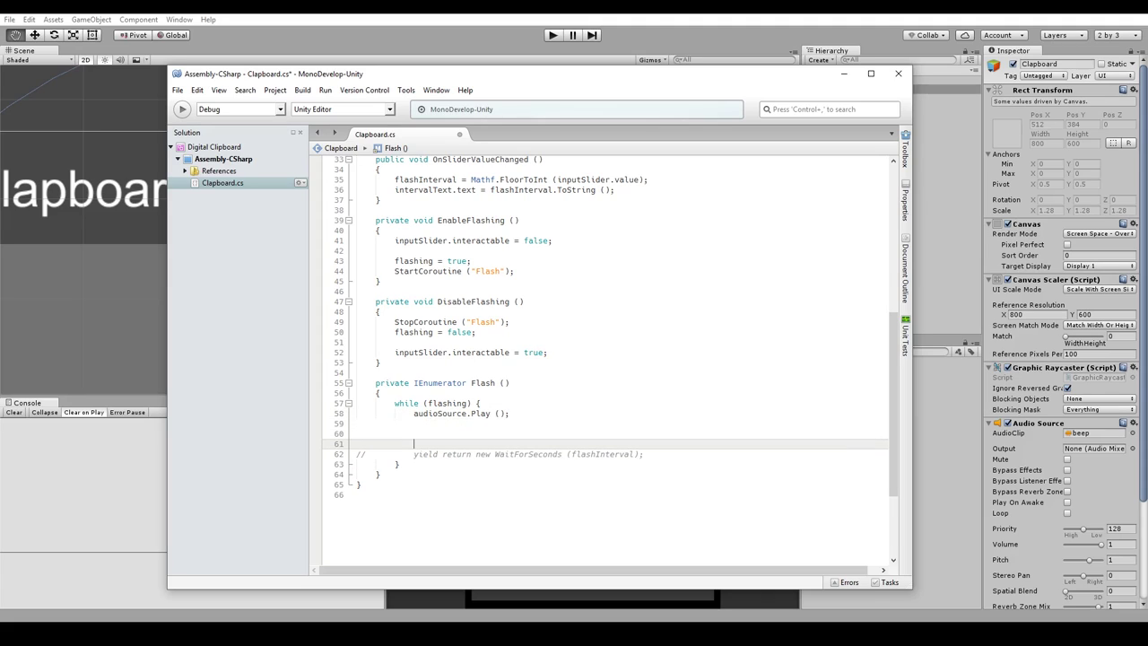
key("Up")
key("Up")
key("Return")
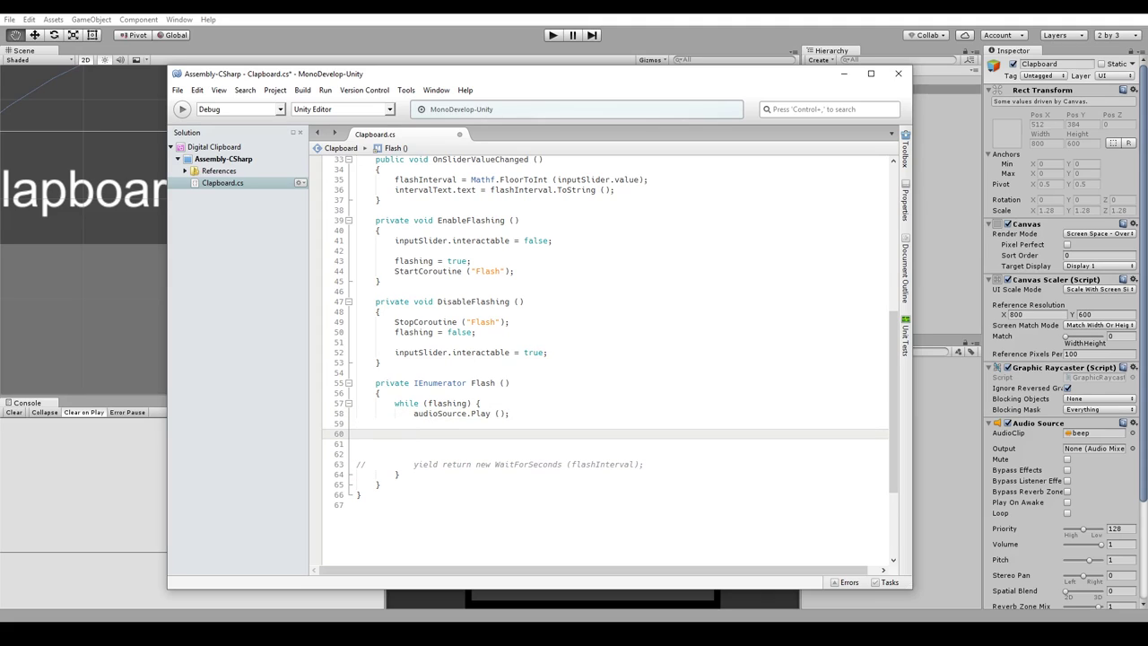
key("Delete")
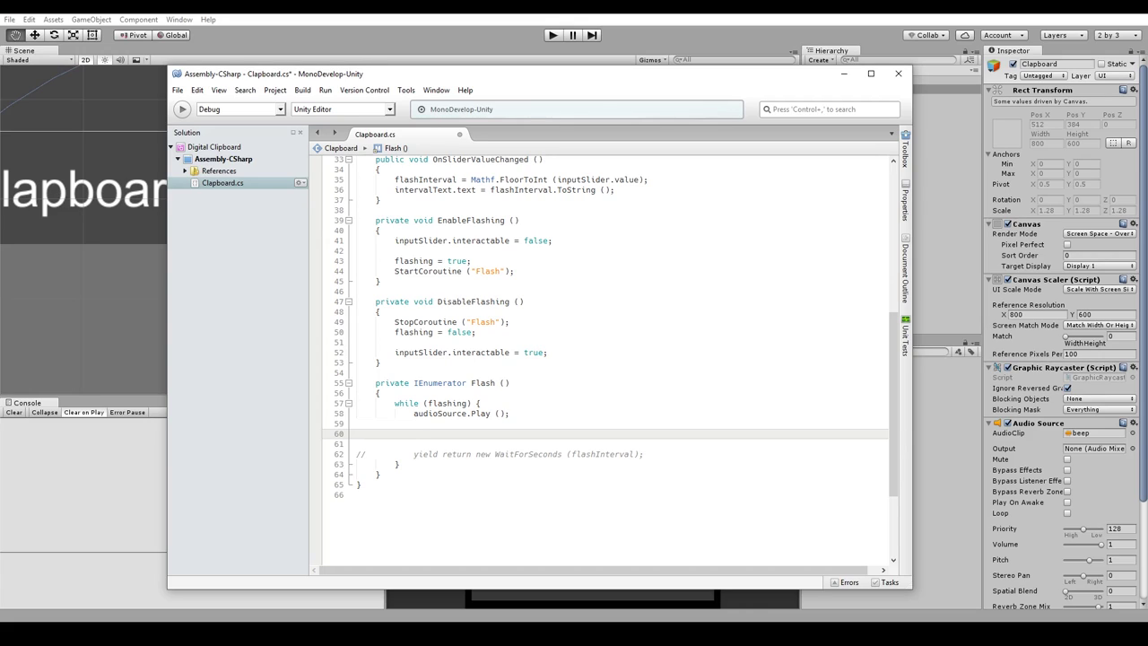
Declare 'float t;' at the top of Flash() and set 't = 0;' inside the flashing loop
key("Up")
key("Up")
key("Up")
key("Return")
type("flo")
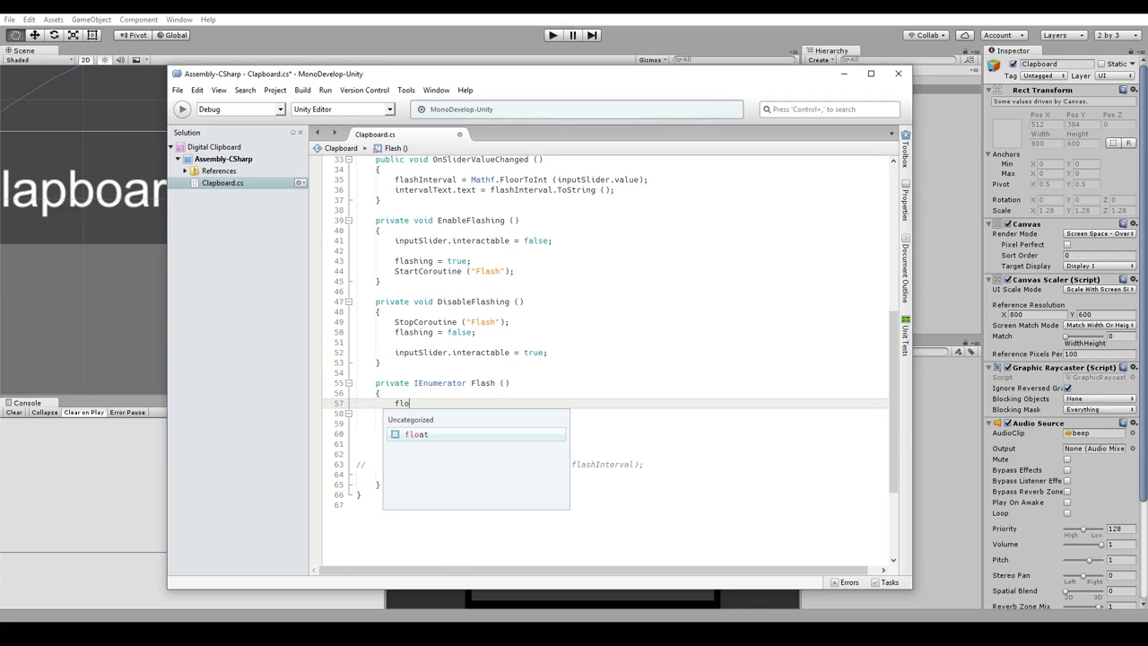
type("at t;")
key("Down")
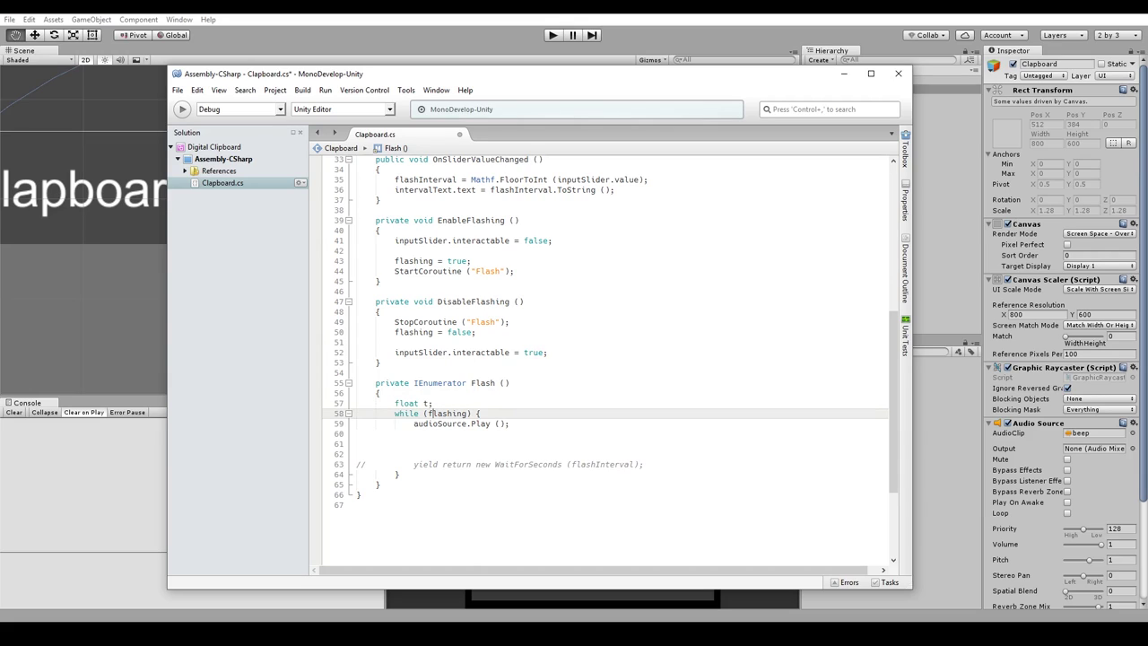
key("Down")
key("Down")
key("Down")
type("t = ")
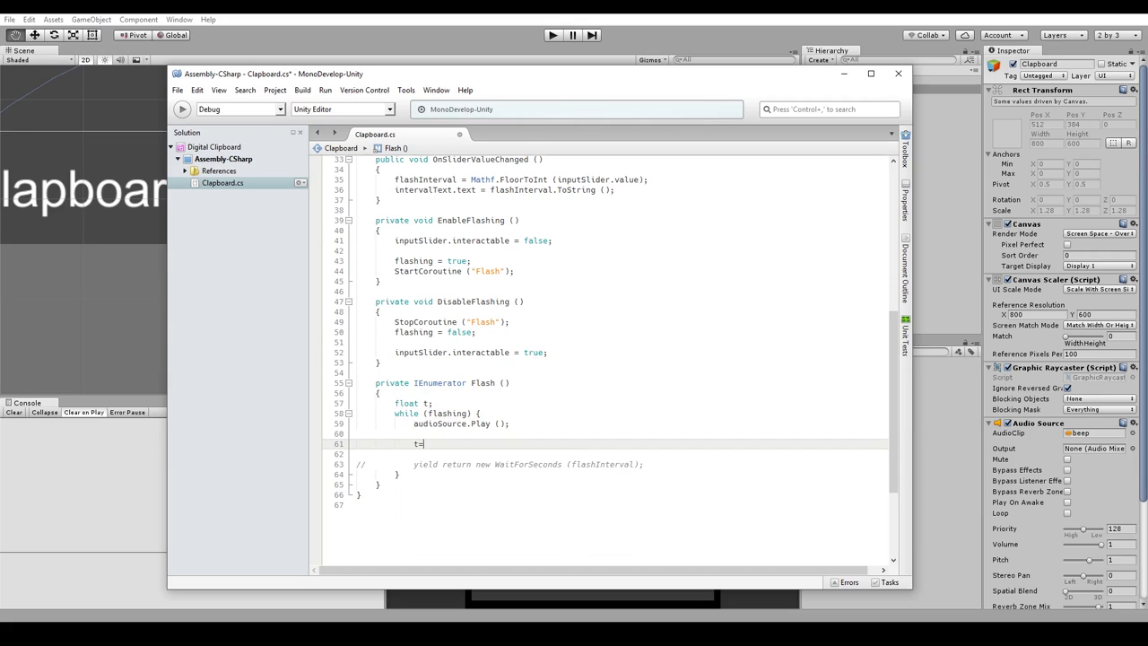
type("0;")
key("Return")
Add an empty inner loop 'while(t < flashInterval) { }' below t = 0
type("while(")
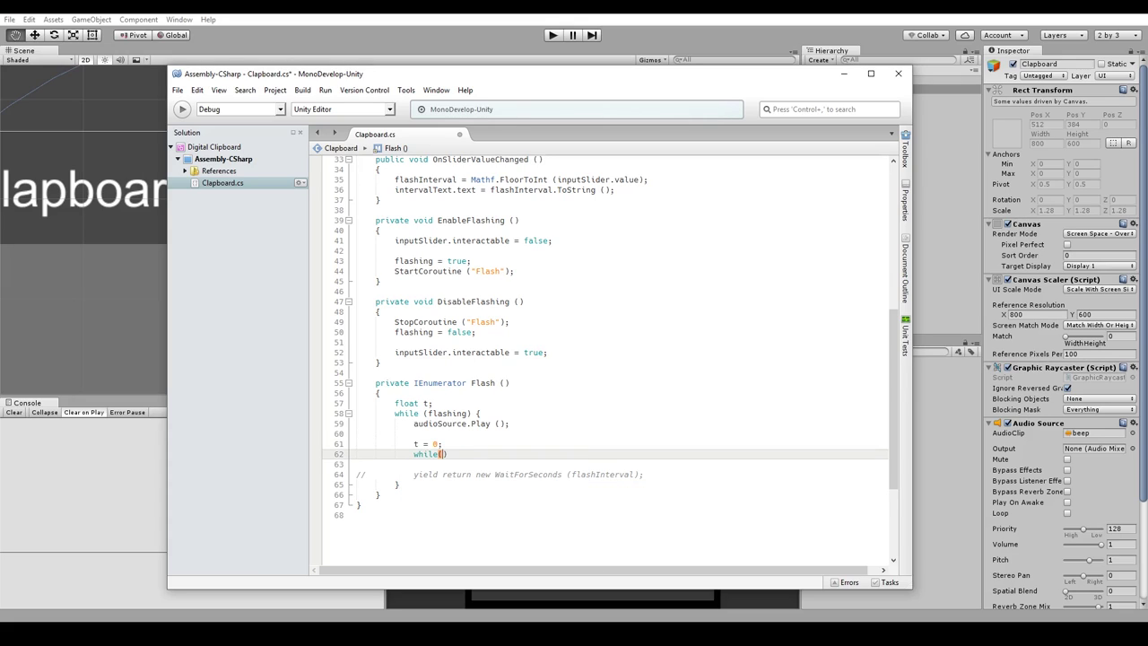
type("t >")
key("BackSpace")
type("< flas")
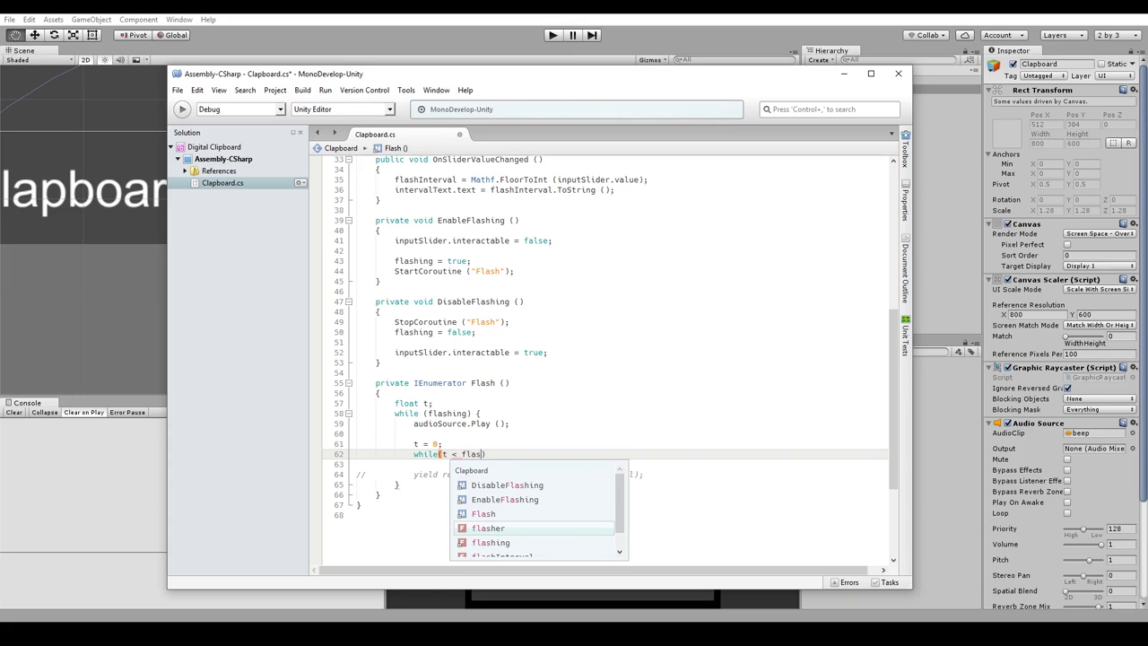
type("hI")
key("Return")
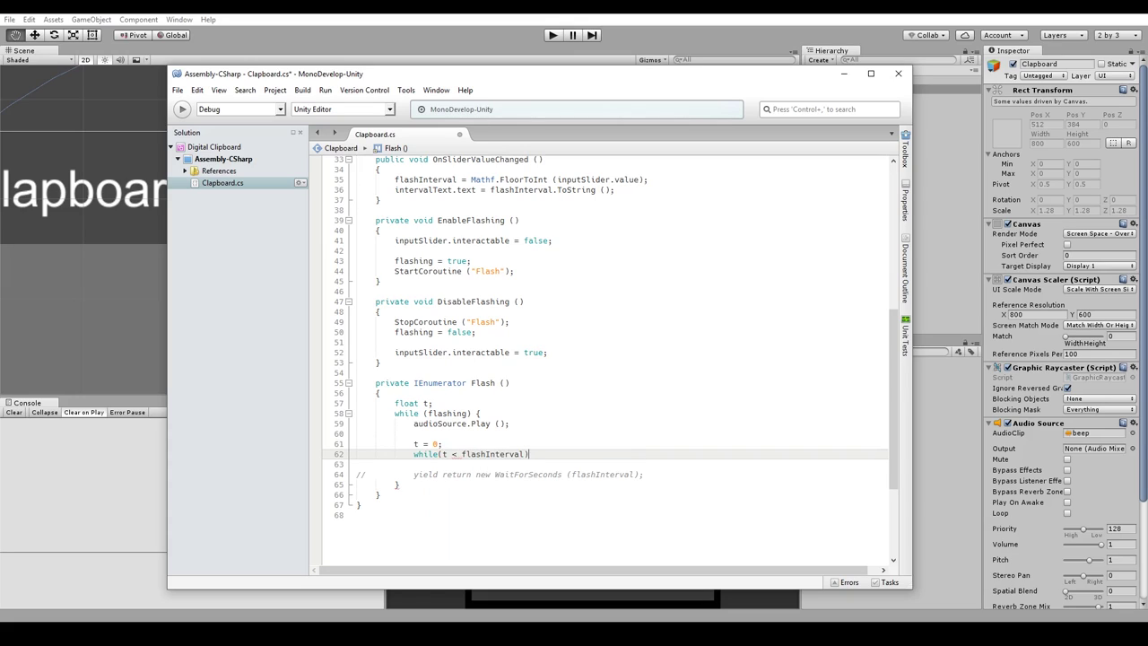
type("{")
key("Return")
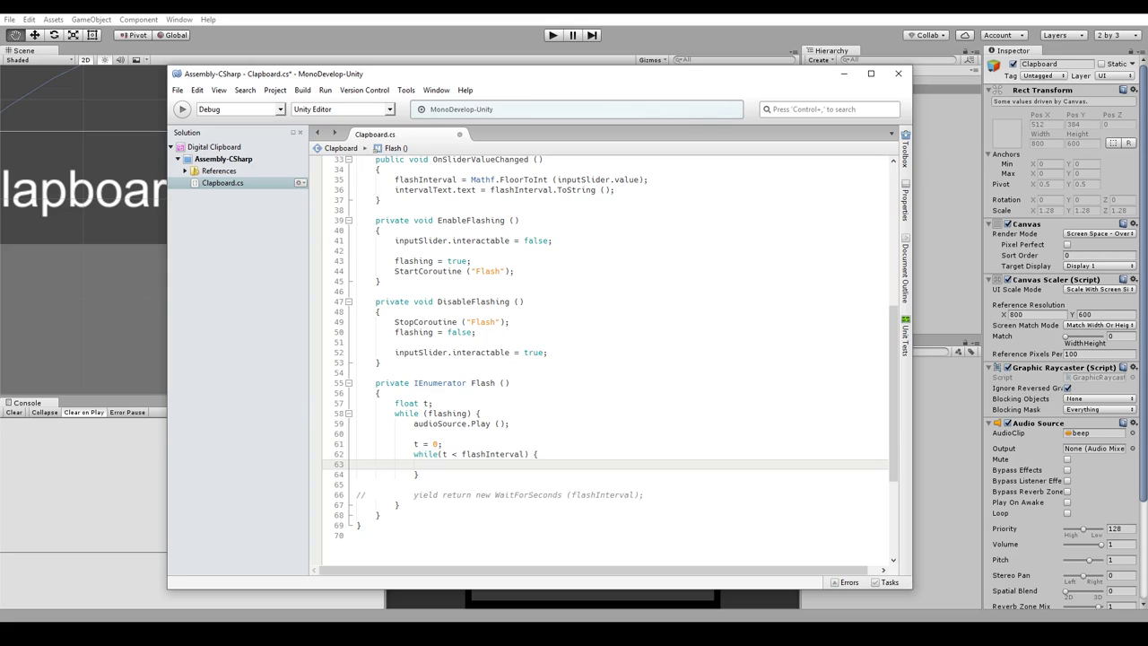
Start a 'Color flashColor' declaration on a new line below float t
key("Up")
key("Up")
key("Up")
key("Up")
key("Up")
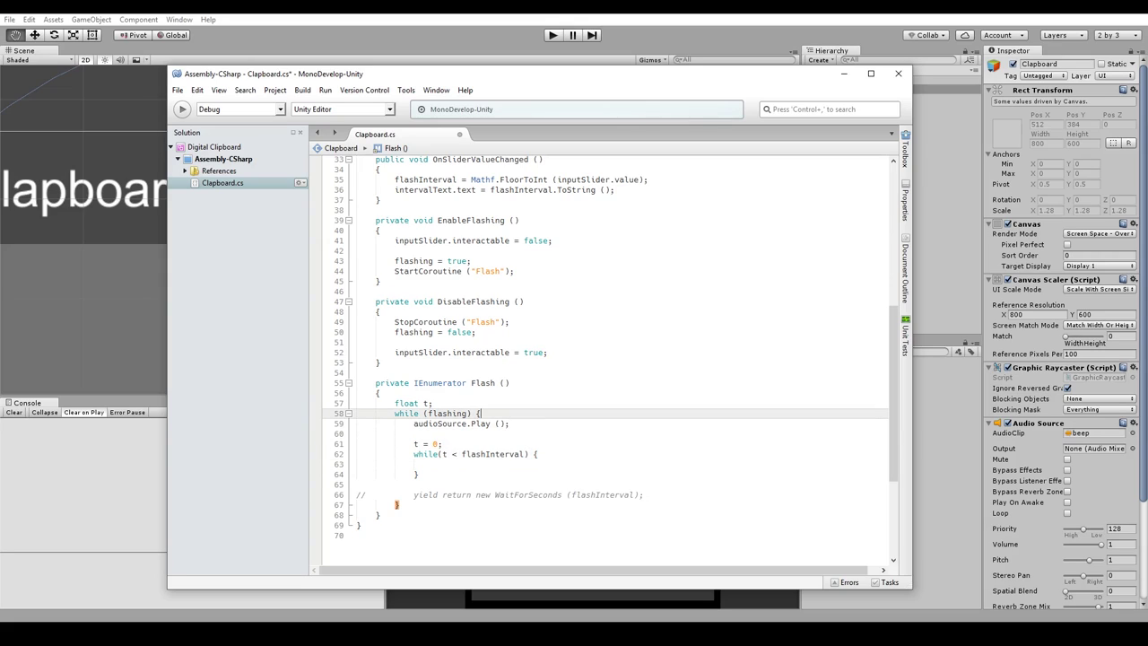
key("Up")
key("Return")
key("Return")
key("Up")
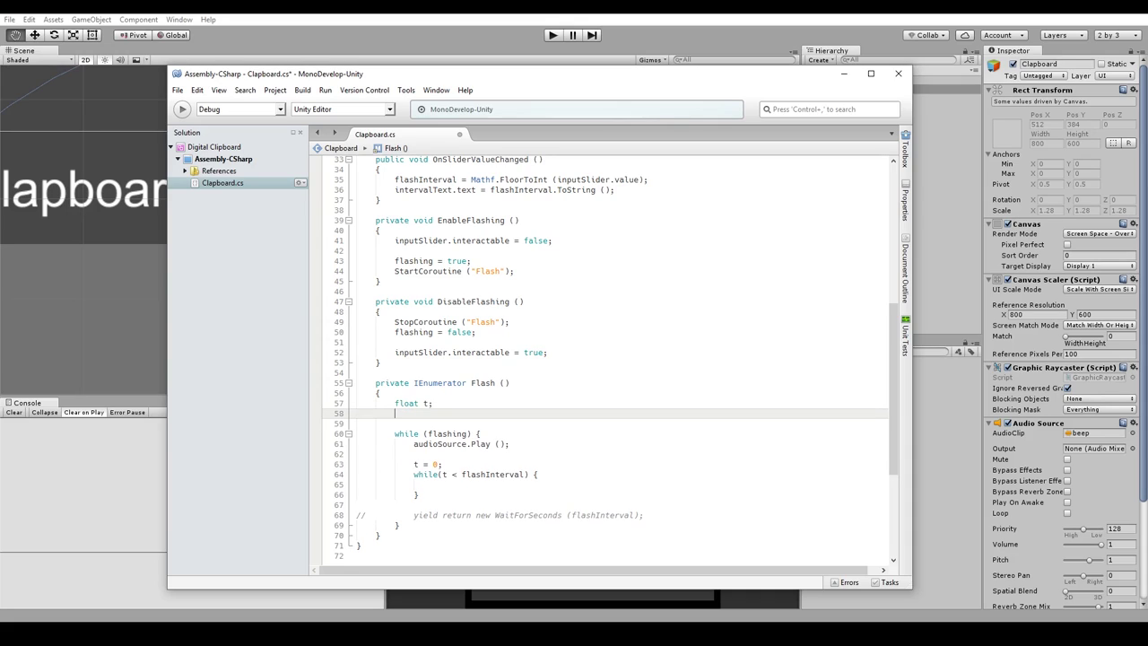
type("Color fla")
type("shColor =")
Complete the declaration as 'Color flashColor = flasher.color;'
scroll(643, 333, "up", 10)
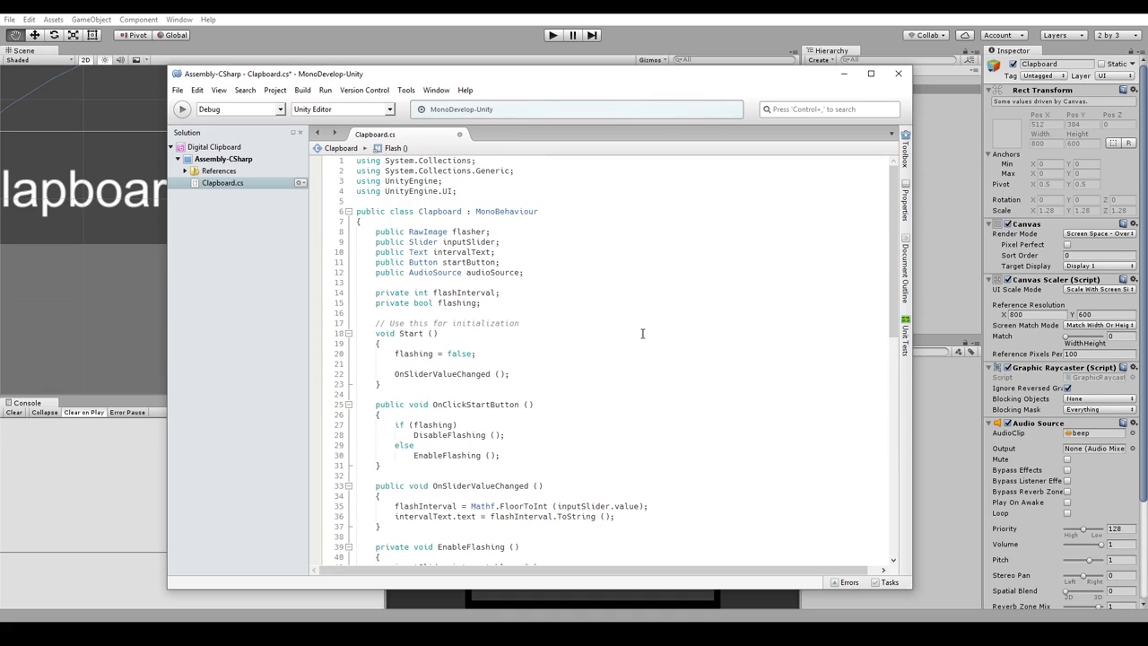
scroll(616, 308, "down", 10)
type("flashe")
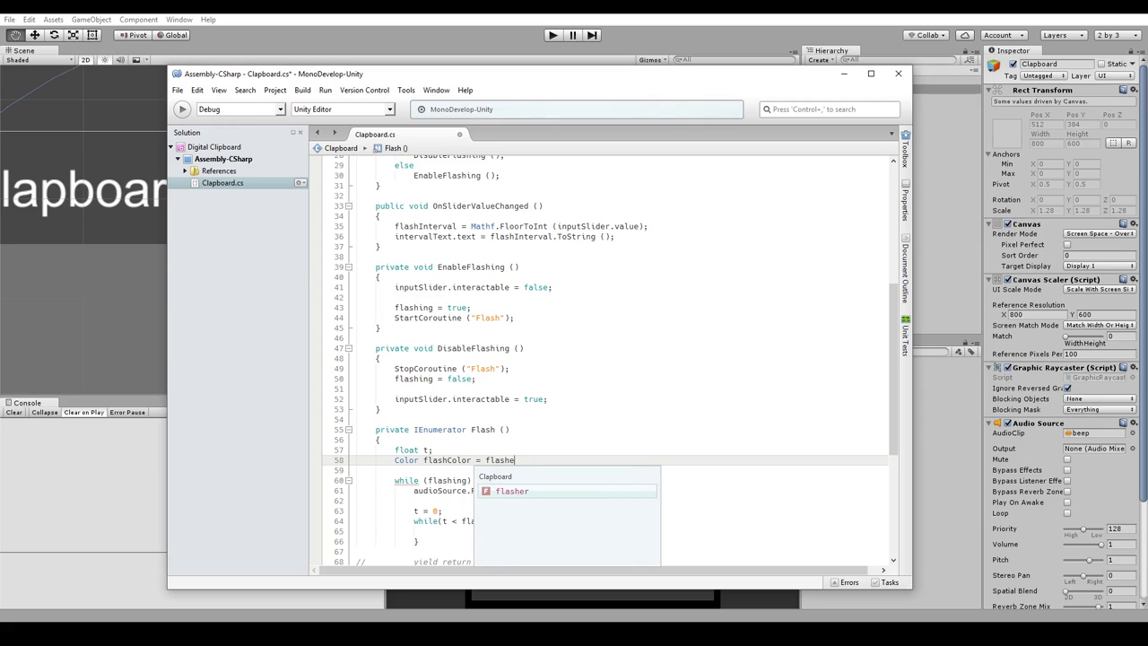
type("r.co")
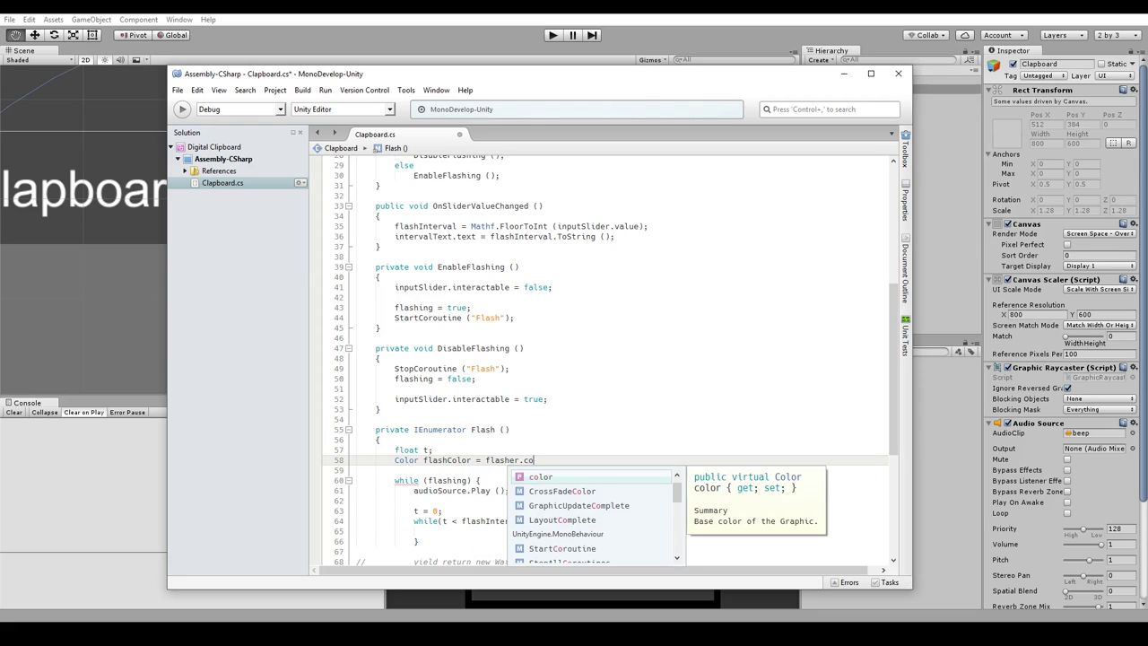
key("Return")
type(";")
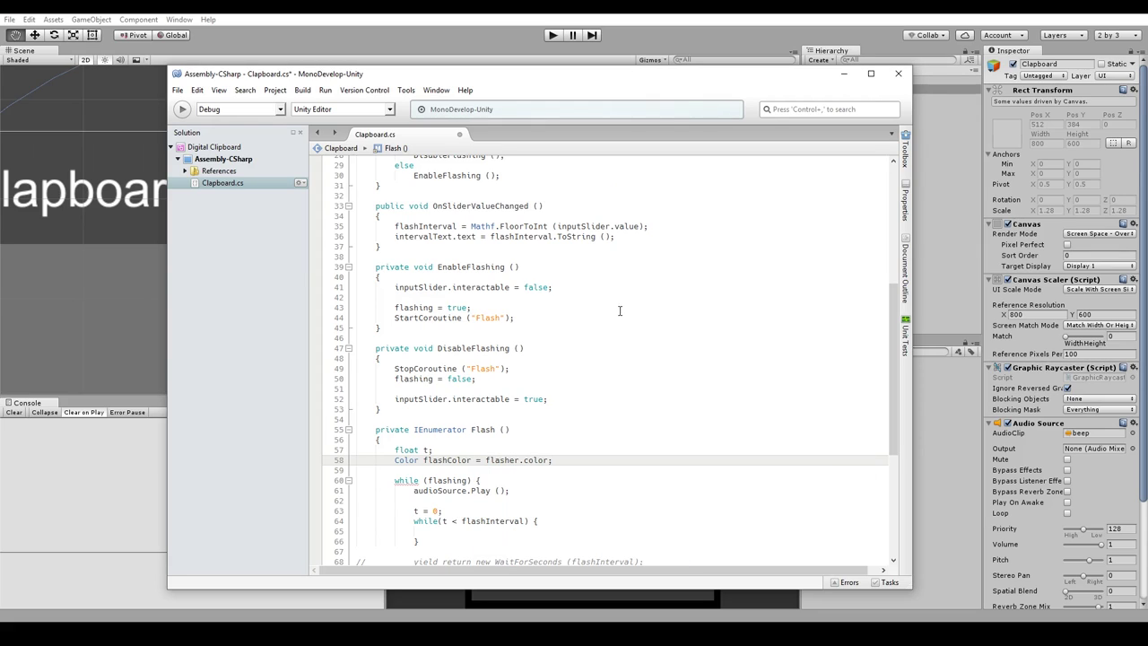
Write a trial 'flashColor.a = 1;' line below it, then delete that line
scroll(617, 332, "down", 5)
scroll(615, 346, "down", 1)
scroll(616, 347, "up", 2)
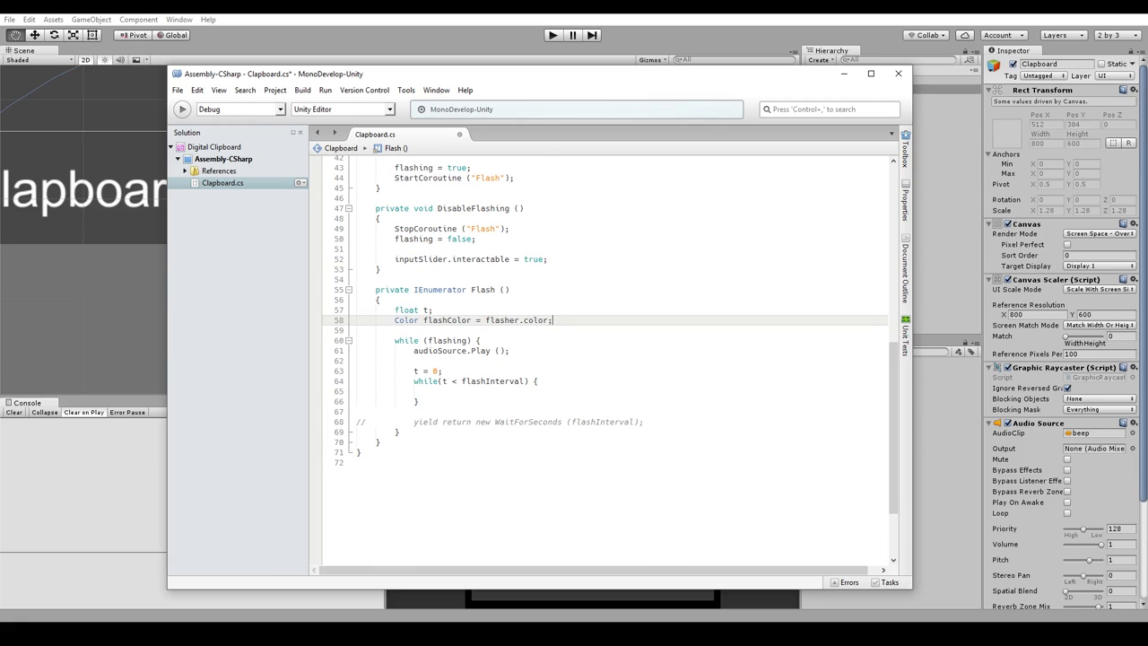
key("Return")
type("flashco")
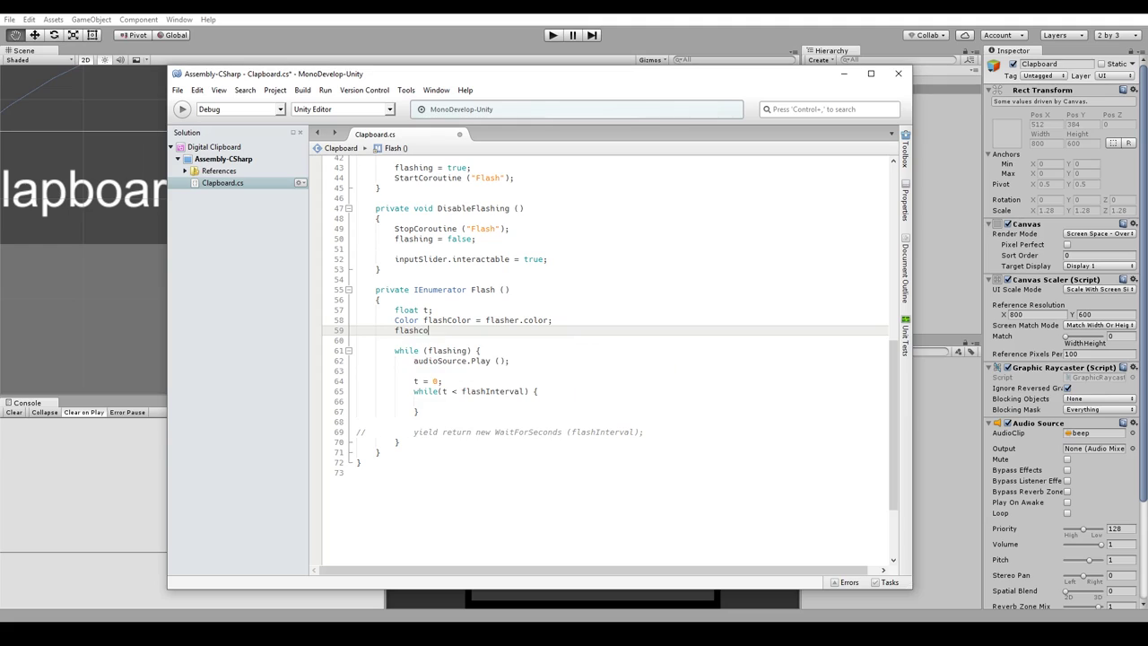
key("Tab")
type(".a = ")
type("0")
key("BackSpace")
type("1;")
key("shift+Up")
key("shift+Home")
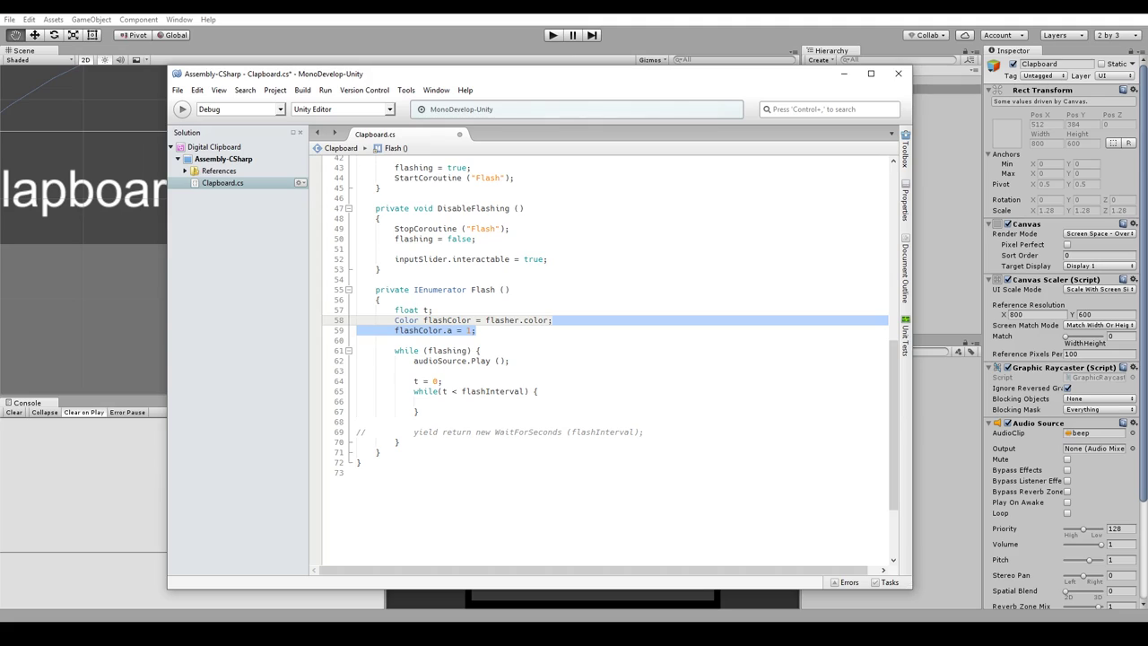
key("Delete")
key("Down")
key("Down")
key("Down")
key("Down")
key("Down")
key("Down")
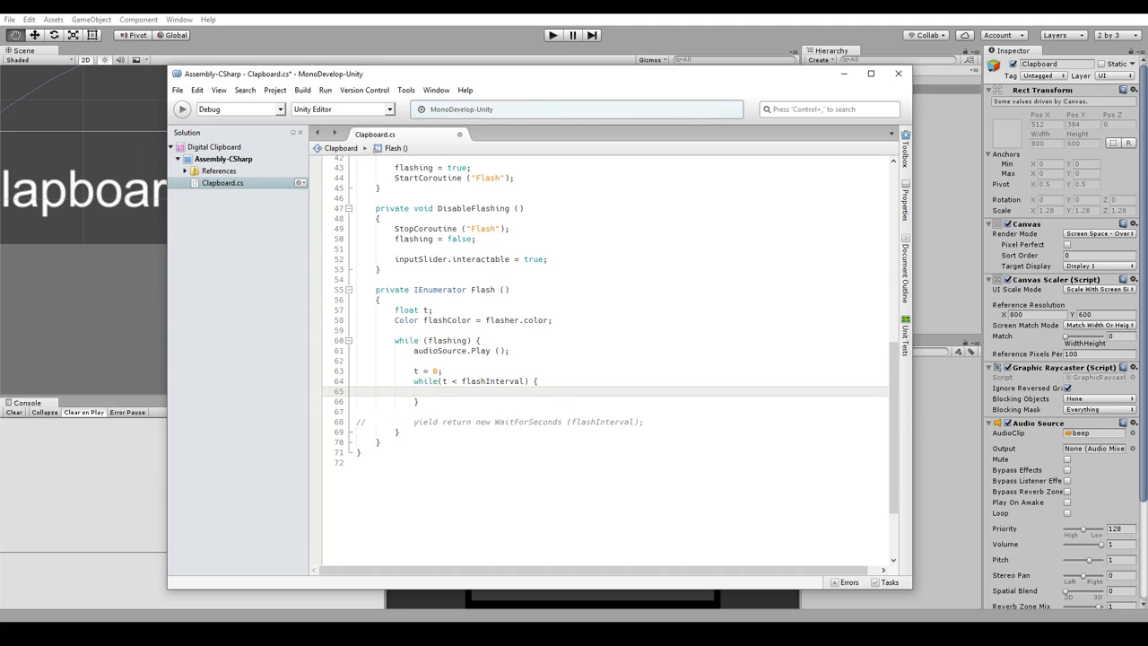
In the inner loop, assign 'flashColor = Mathf.Lerp (1, 0, t);' and begin a t += Time.deltaTime line
type("flashco")
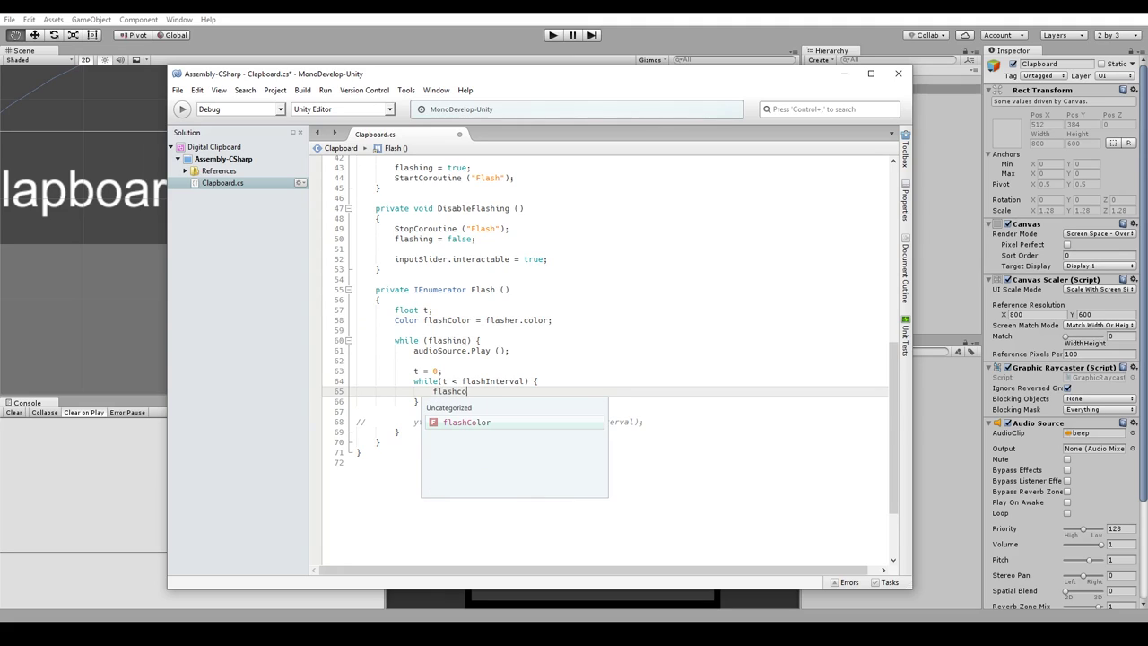
key("Return")
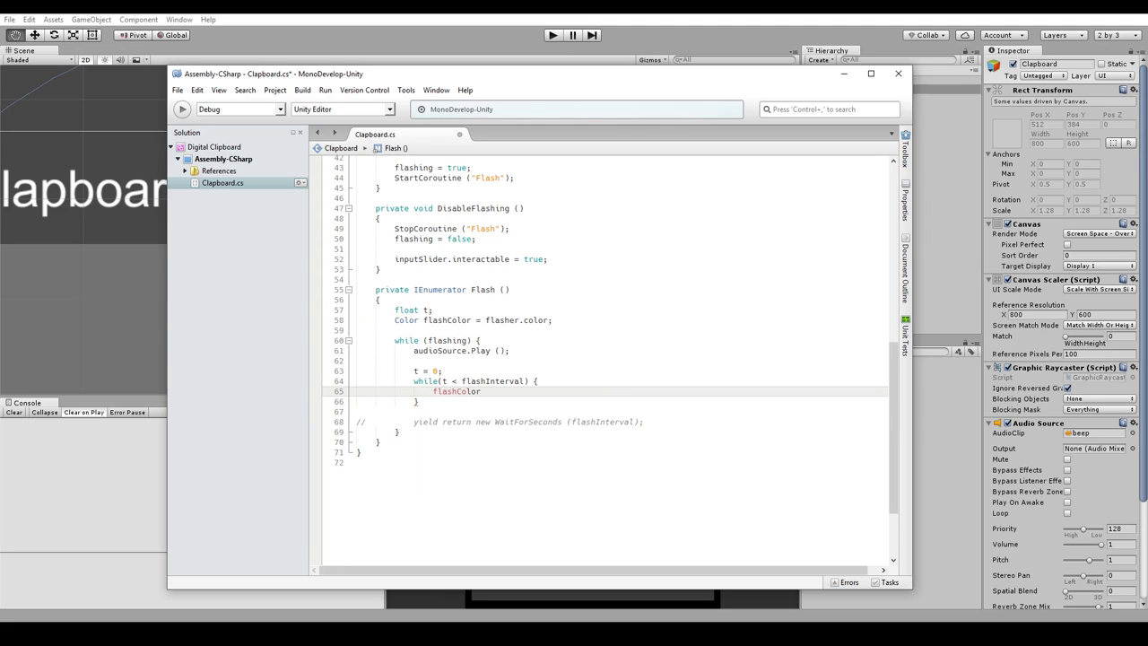
type(" = ")
type("ler")
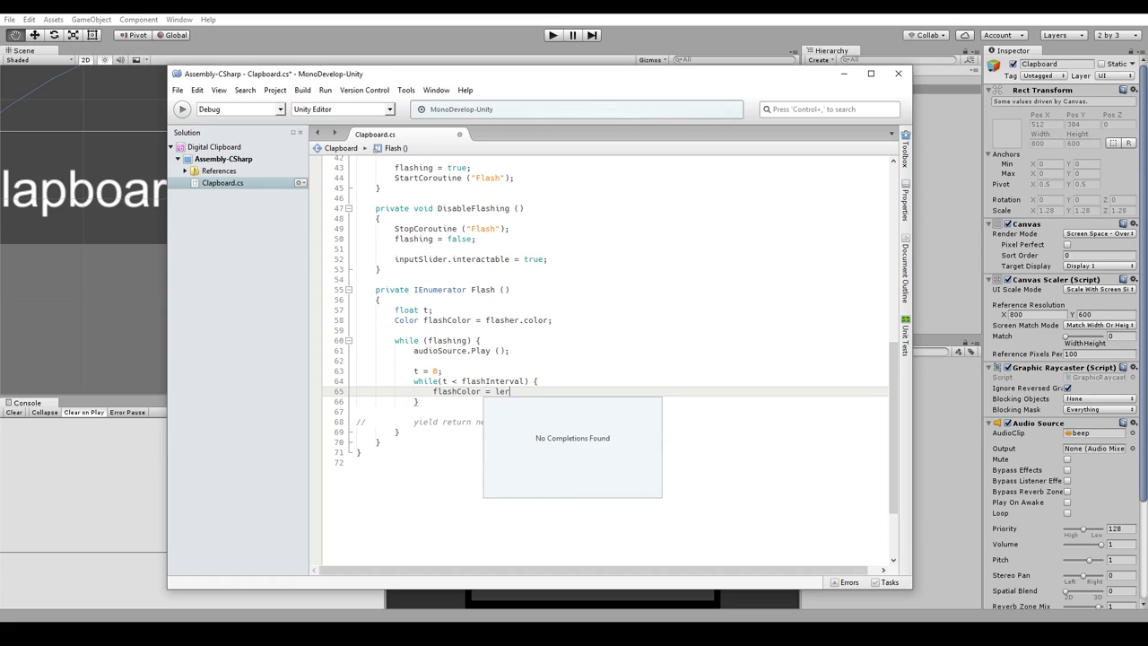
key("BackSpace")
key("BackSpace")
key("BackSpace")
type("Mathf")
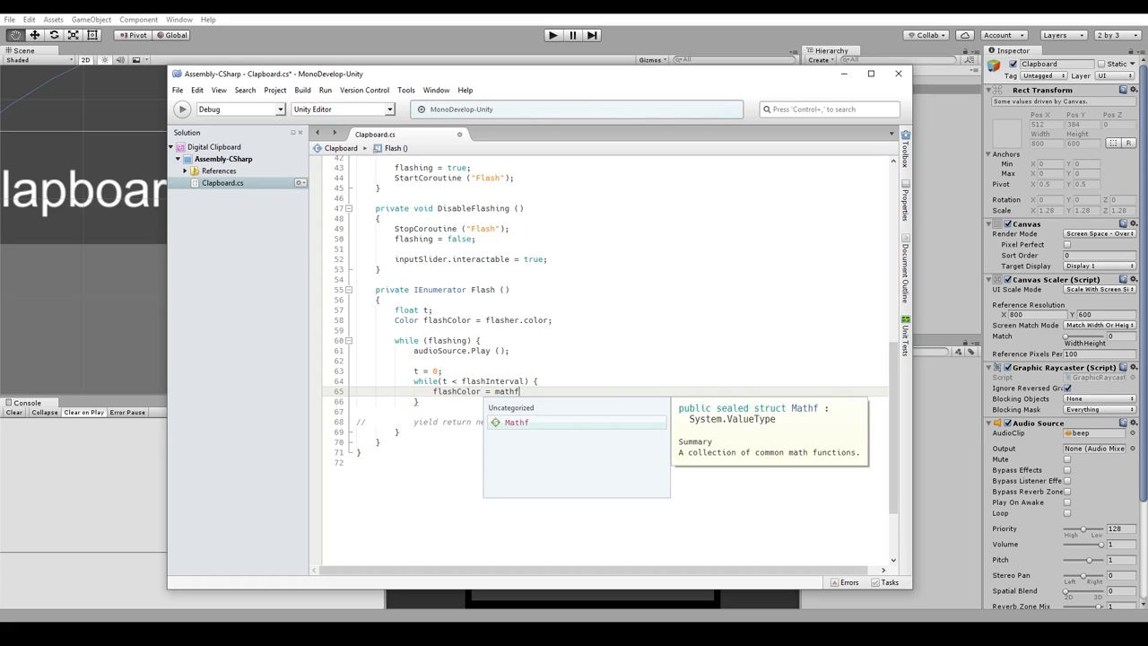
type(".le")
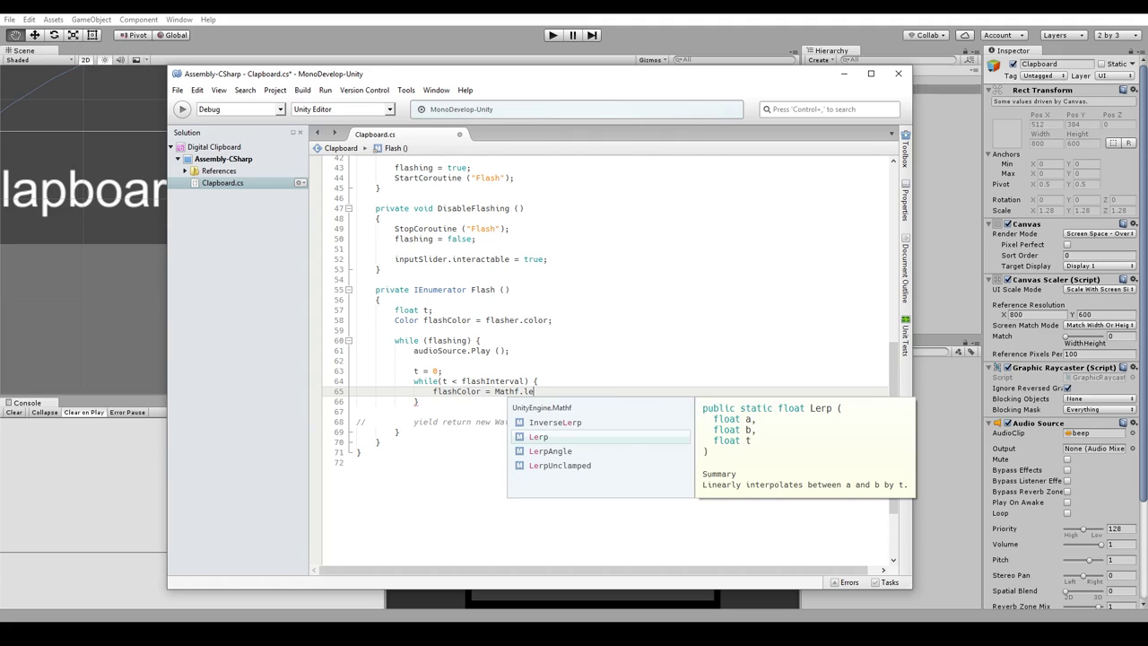
key("Down")
key("Down")
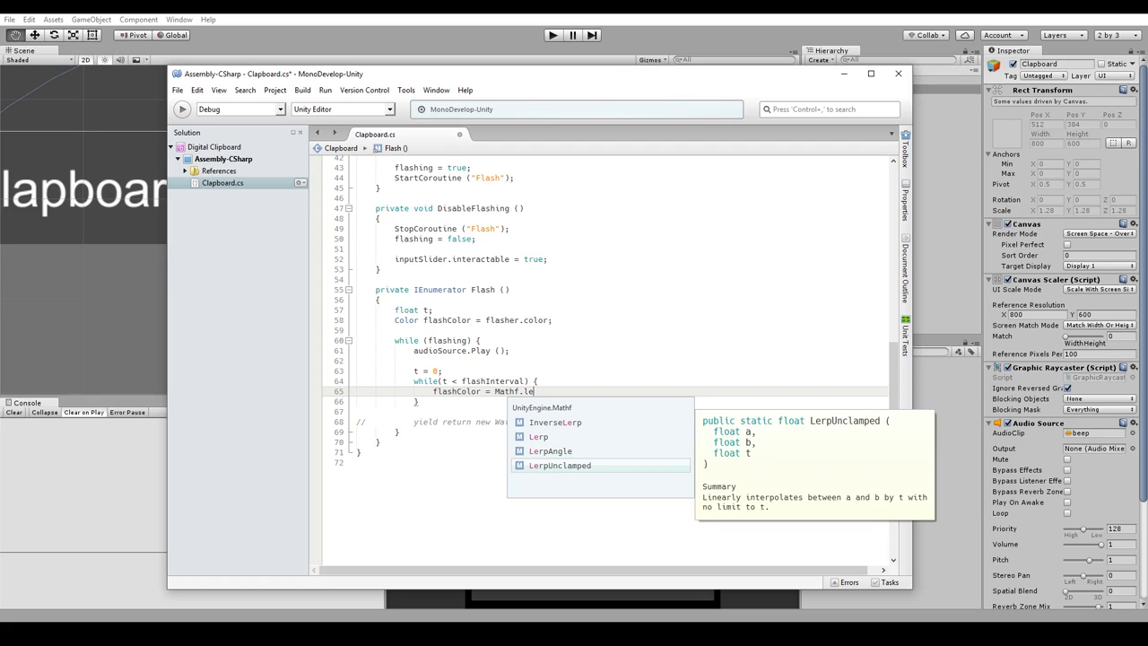
key("Up")
key("Up")
key("Return")
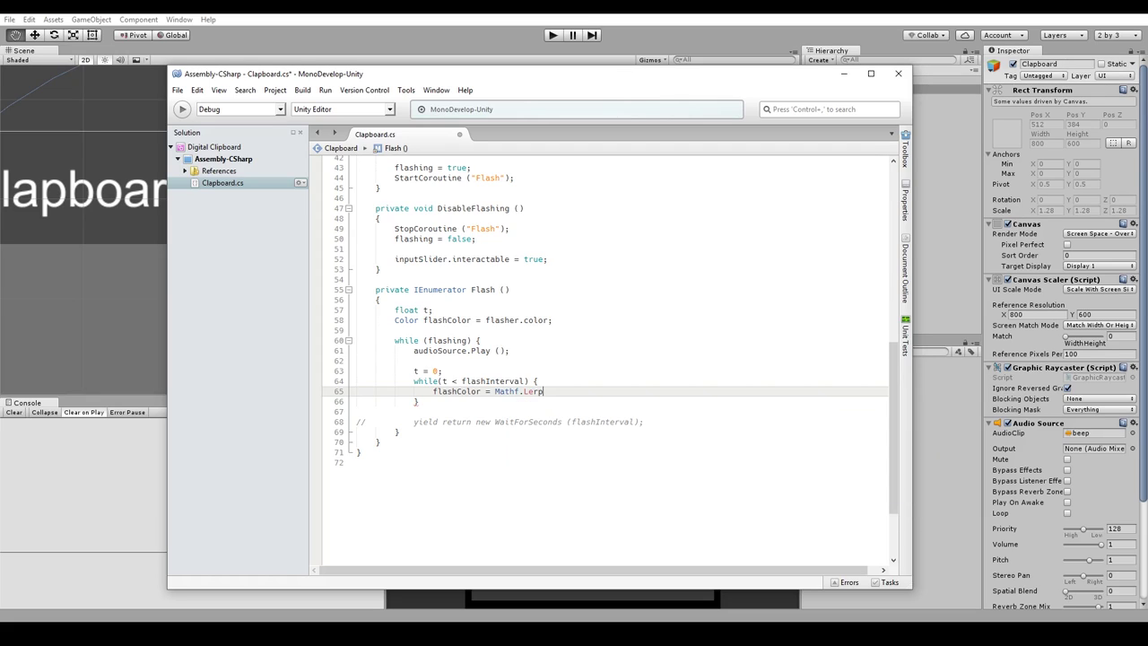
type("(")
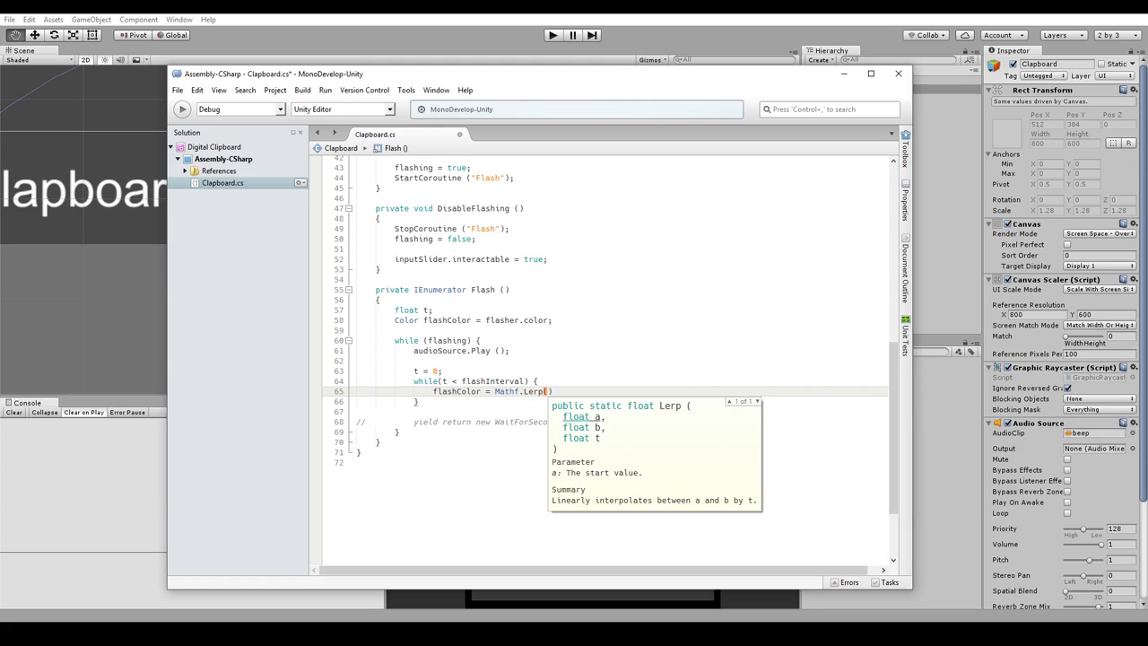
type("1, 0")
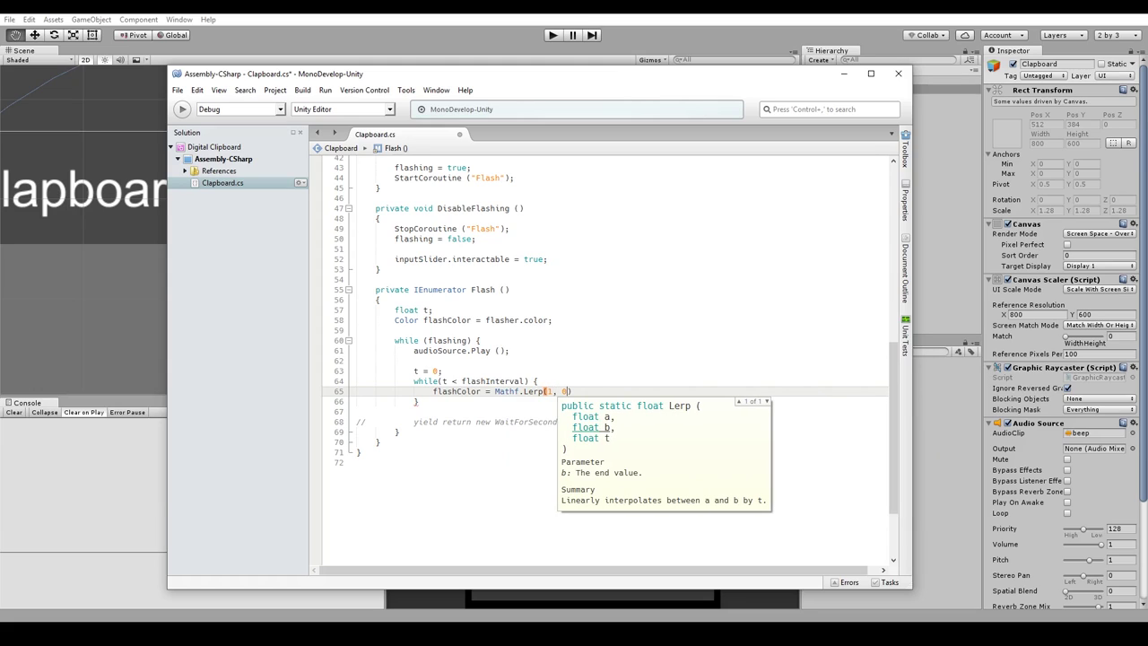
type(", t);")
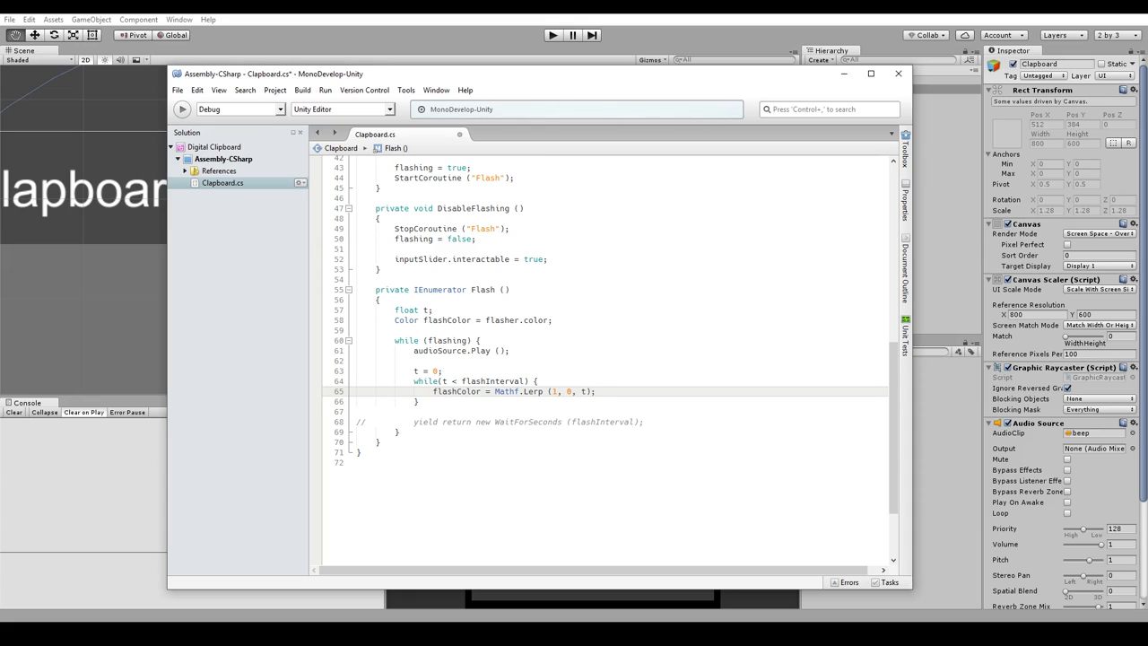
key("Return")
type("t += ")
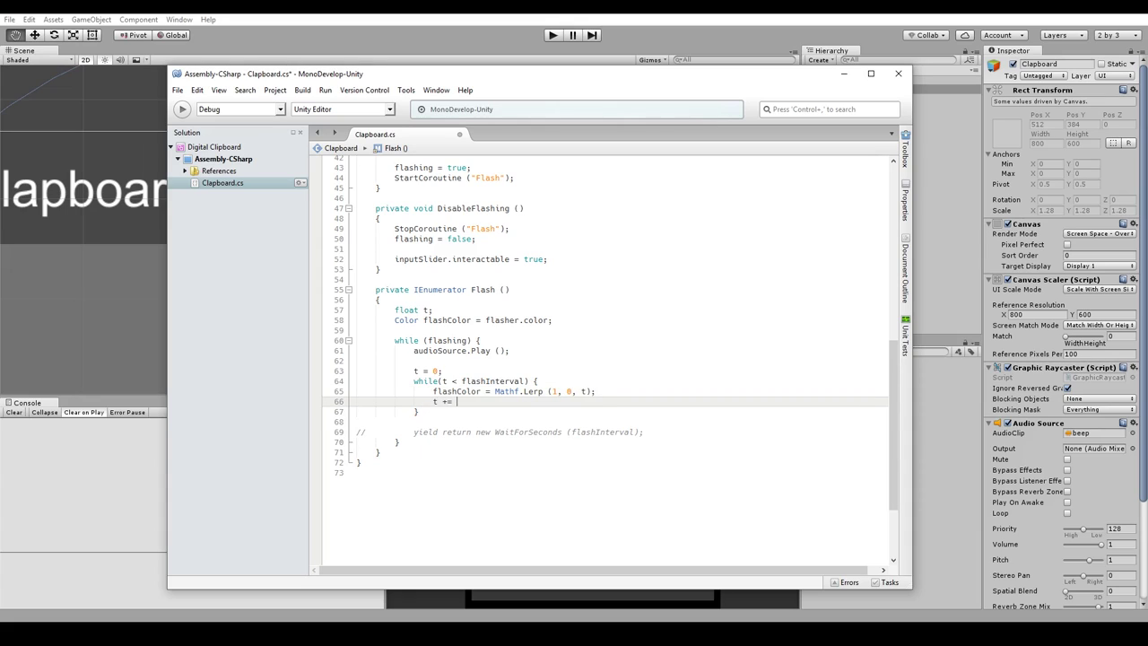
type("Time.deltaTime ")
type("();")
Remove the stray parentheses after Time.deltaTime and add a blank line before the commented yield
left_click(525, 401)
key("Delete")
key("Delete")
key("Delete")
key("End")
key("Return")
Add flasher.color = flashColor; on a new line below the Lerp assignment
left_click(594, 391)
key("Return")
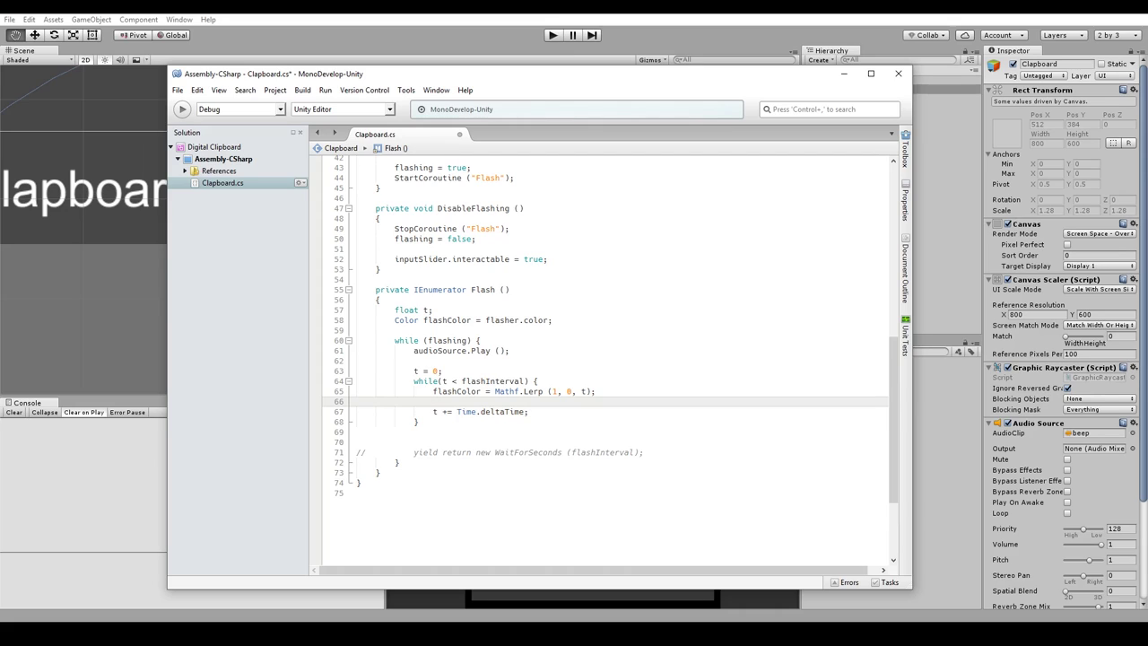
type("flasher.col")
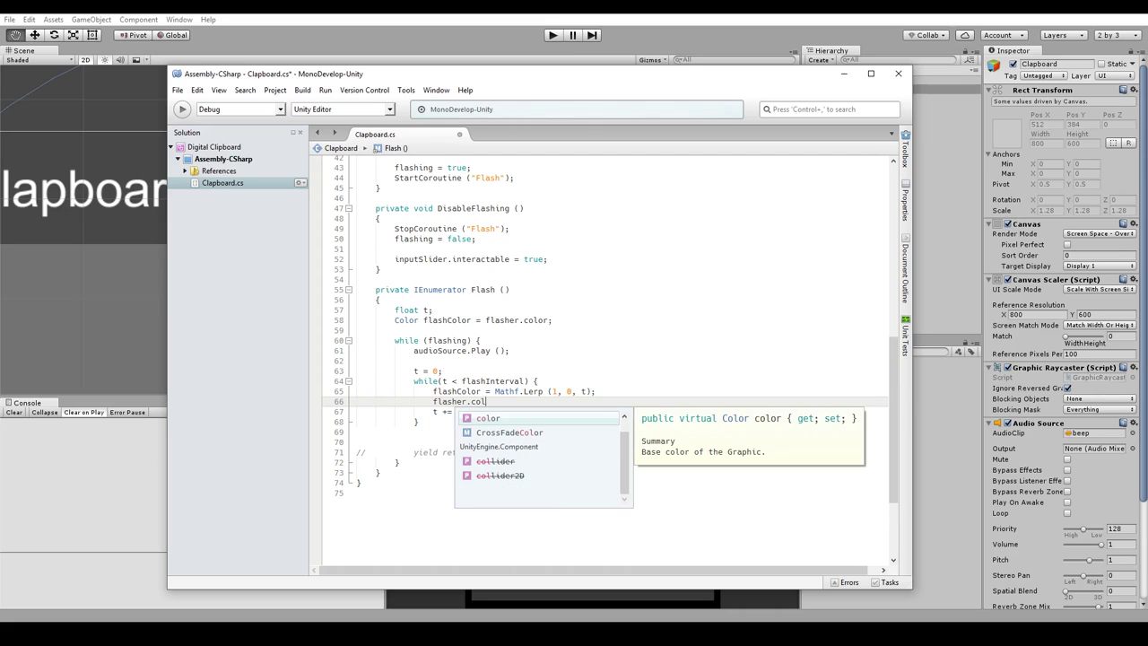
type("or = co")
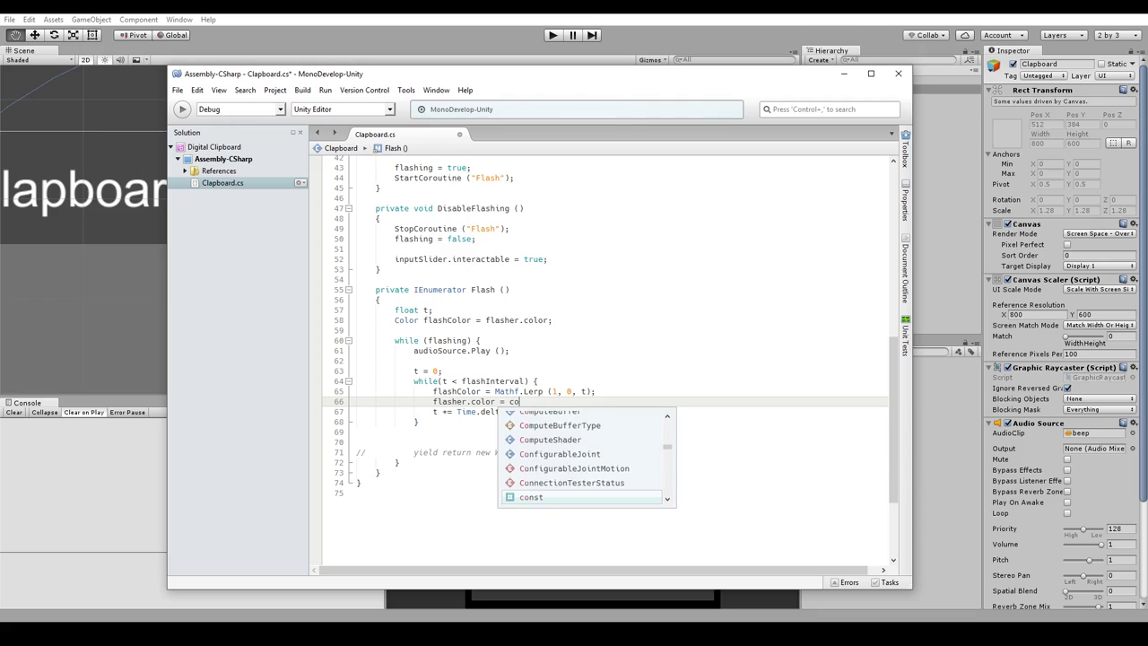
type("l")
key("BackSpace")
key("BackSpace")
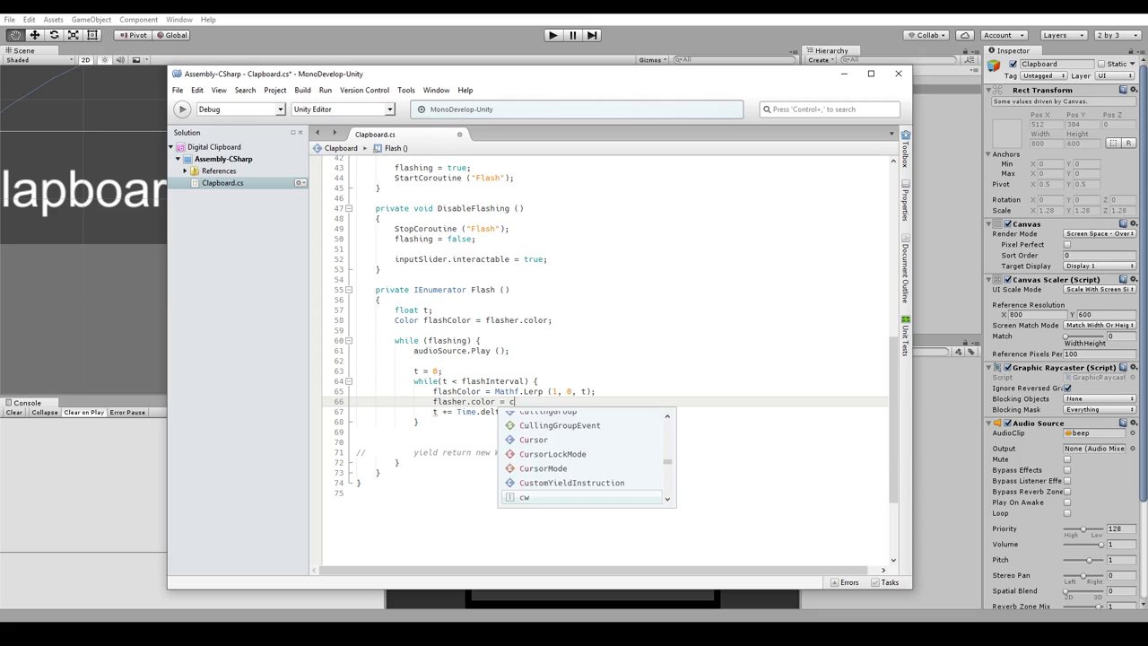
key("BackSpace")
type("flashco")
key("Return")
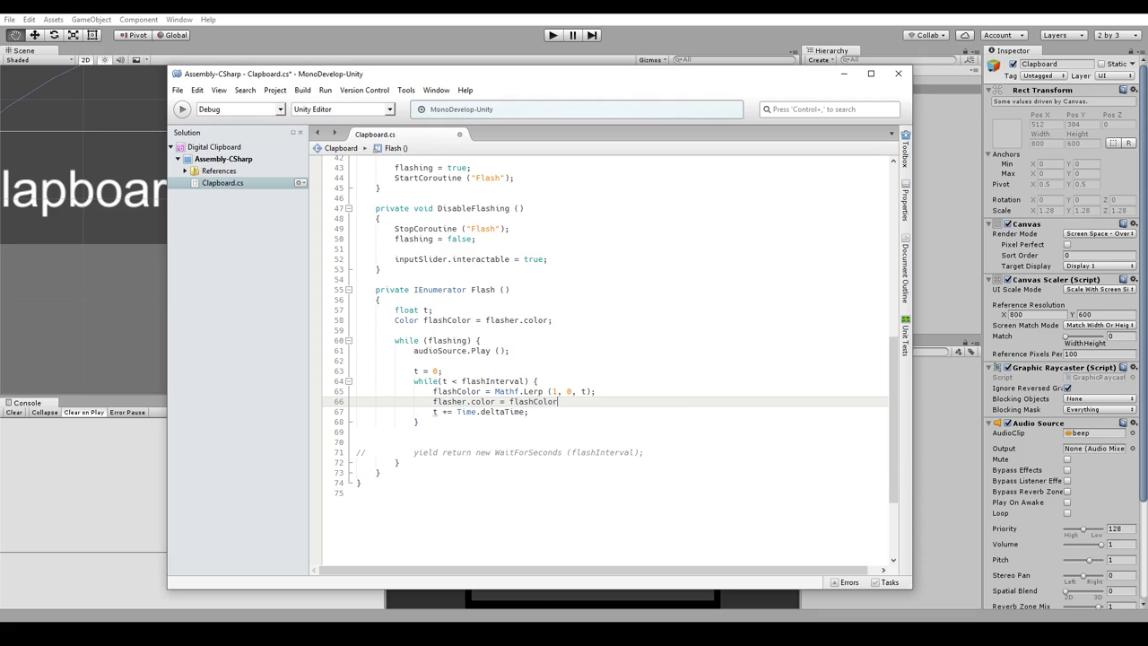
type(";")
Copy the flasher.color = flashColor; line and paste it right after the inner while loop
key("shift+Home")
key("ctrl+c")
key("Down")
key("Down")
key("Down")
key("Return")
key("ctrl+v")
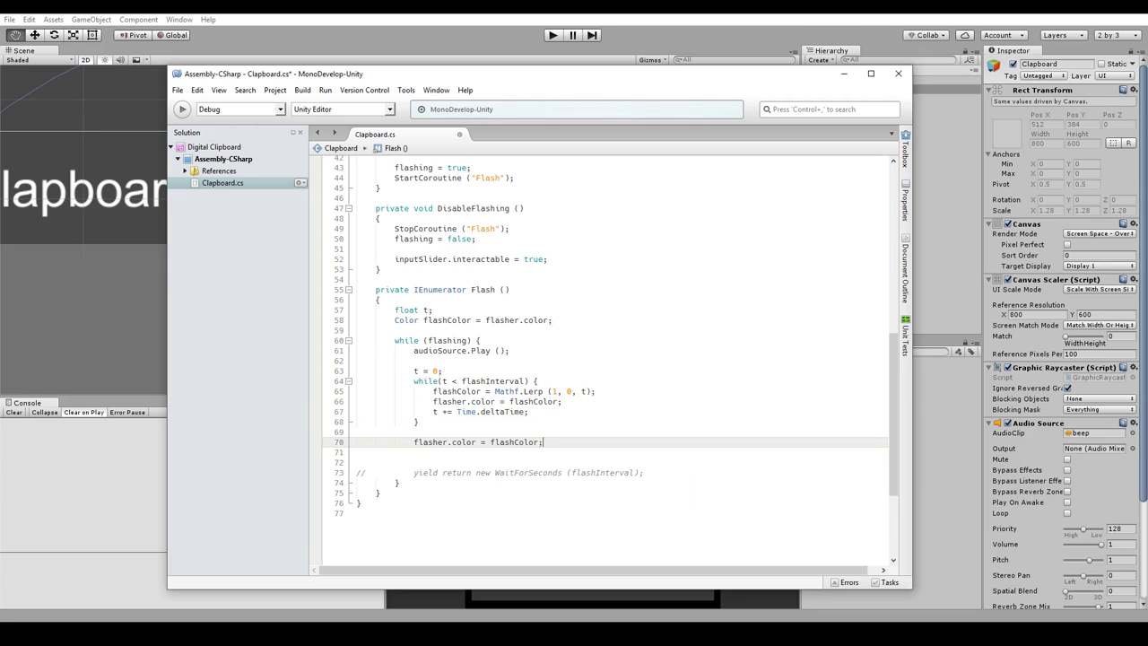
key("Delete")
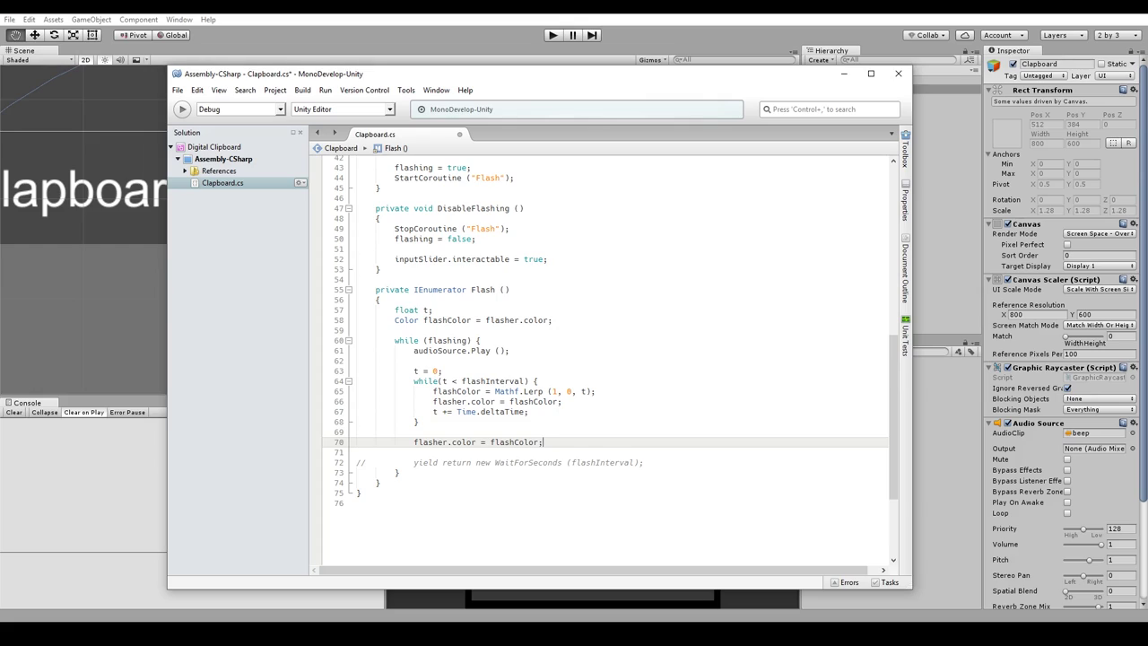
Open a line above the final assignment and change line 65 to flashColor.a = Mathf.Lerp(1, 0, t);
key("Home")
key("Return")
key("Up")
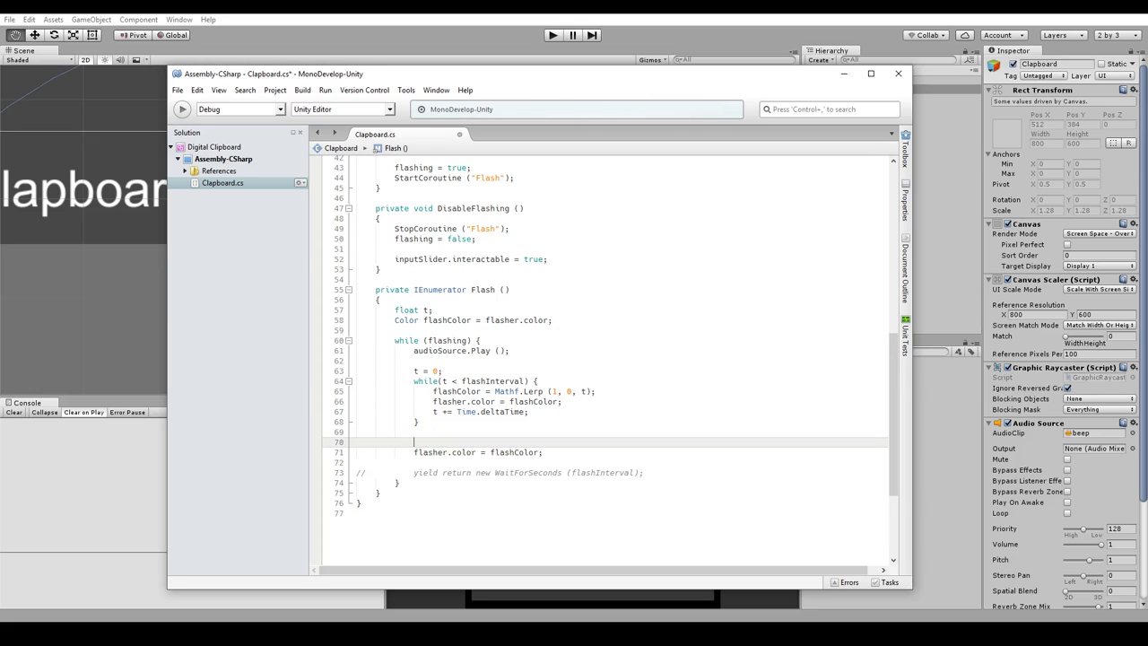
type("flash")
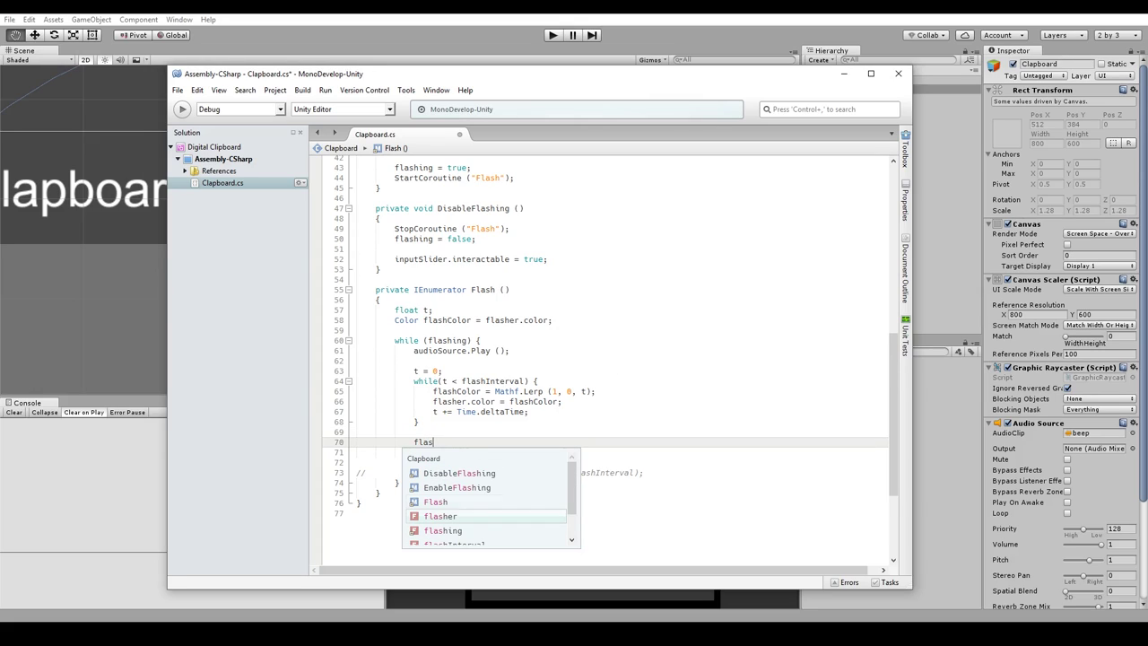
key("Escape")
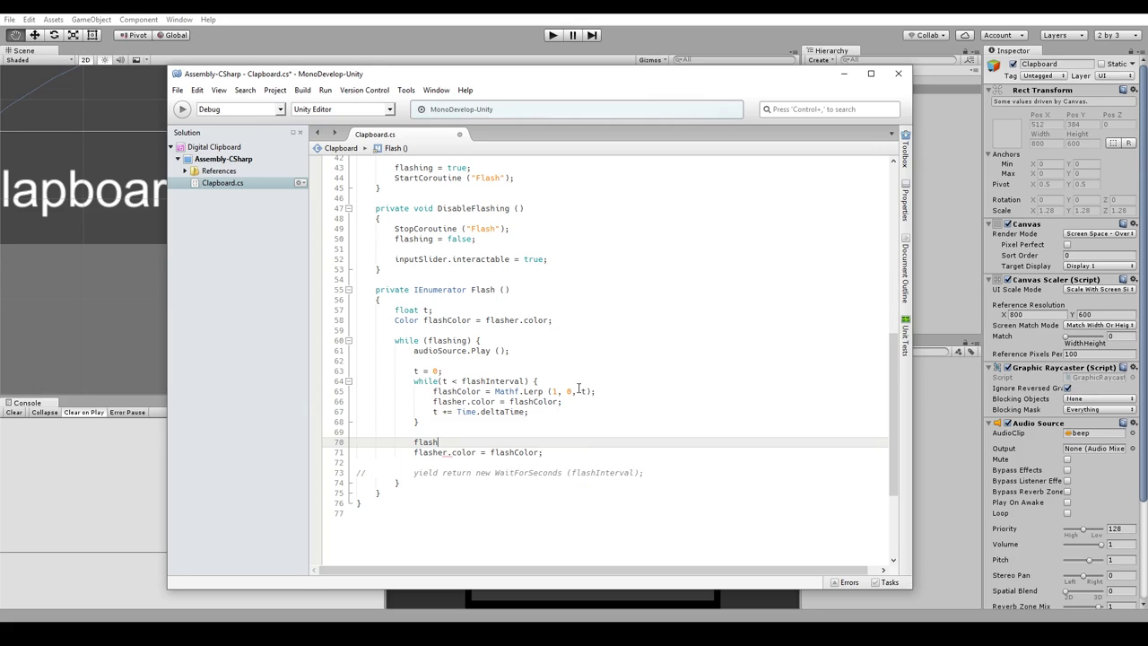
left_click(484, 392)
type(".a")
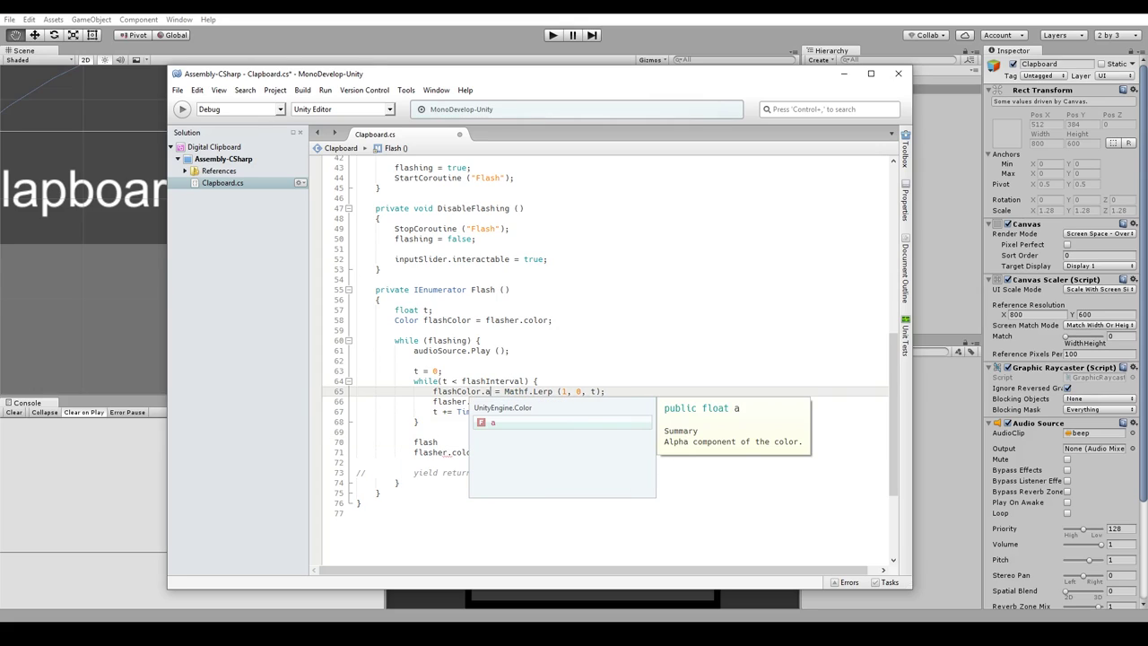
key("Escape")
Complete the new line as flashColor.a = 0; above the final flasher.color assignment
left_click(442, 442)
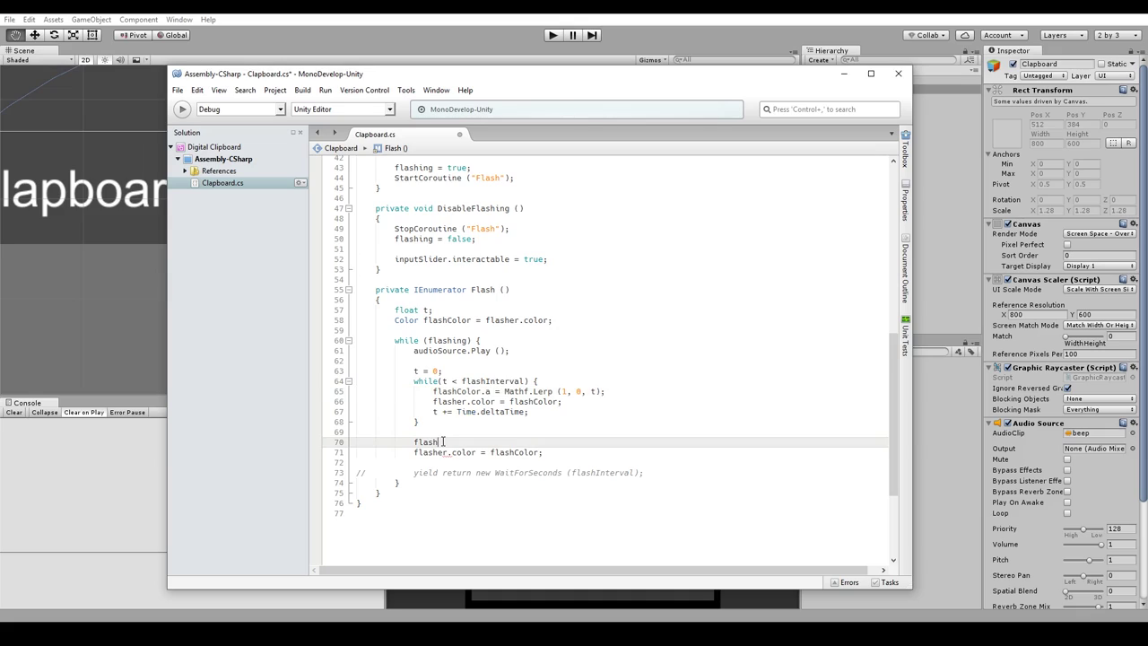
type("color.a")
key("BackSpace")
key("BackSpace")
key("BackSpace")
key("BackSpace")
key("BackSpace")
type("Color.a = 1;")
key("BackSpace")
key("BackSpace")
type("0;")
left_click(542, 452)
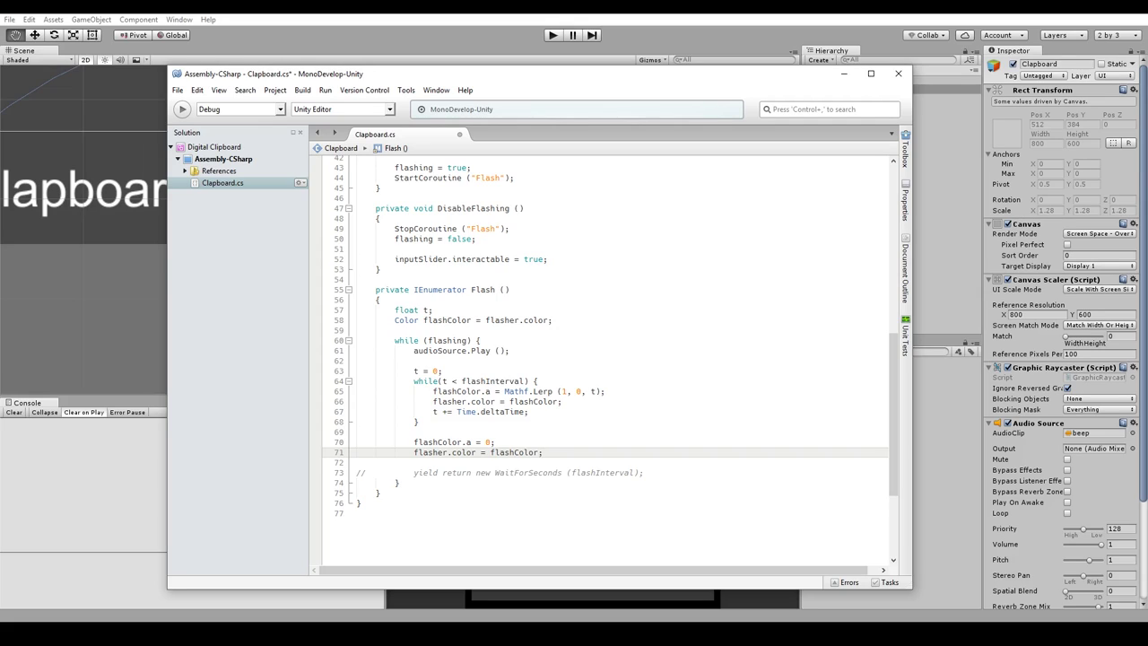
key("Up")
key("Up")
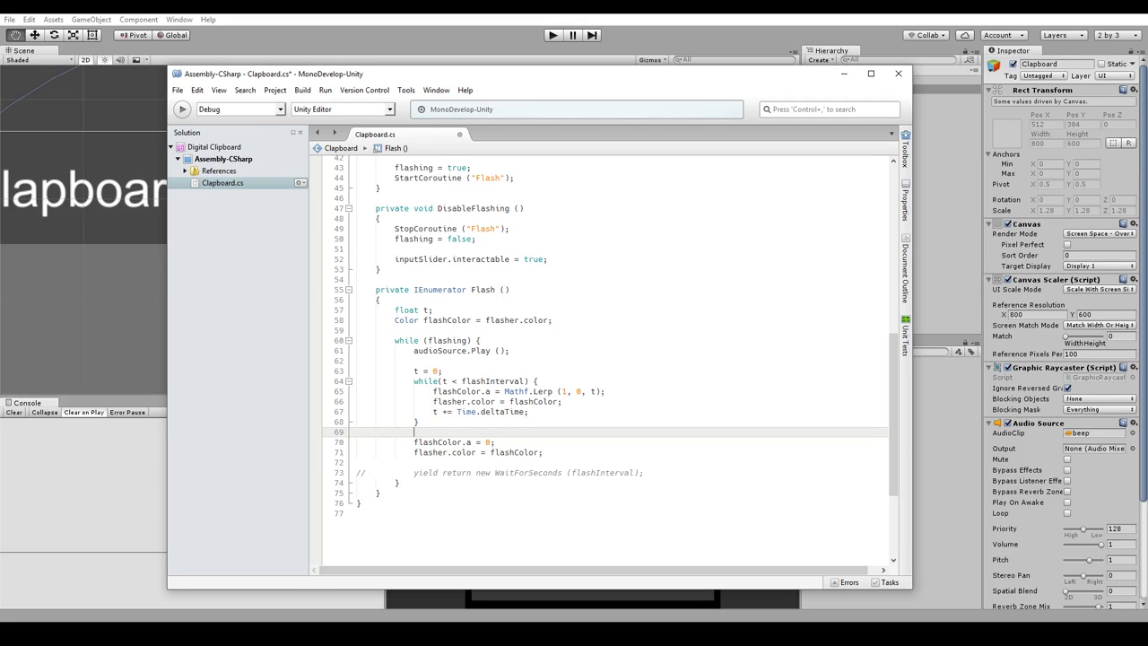
key("Down")
key("Down")
key("Down")
key("Up")
key("Down")
key("Down")
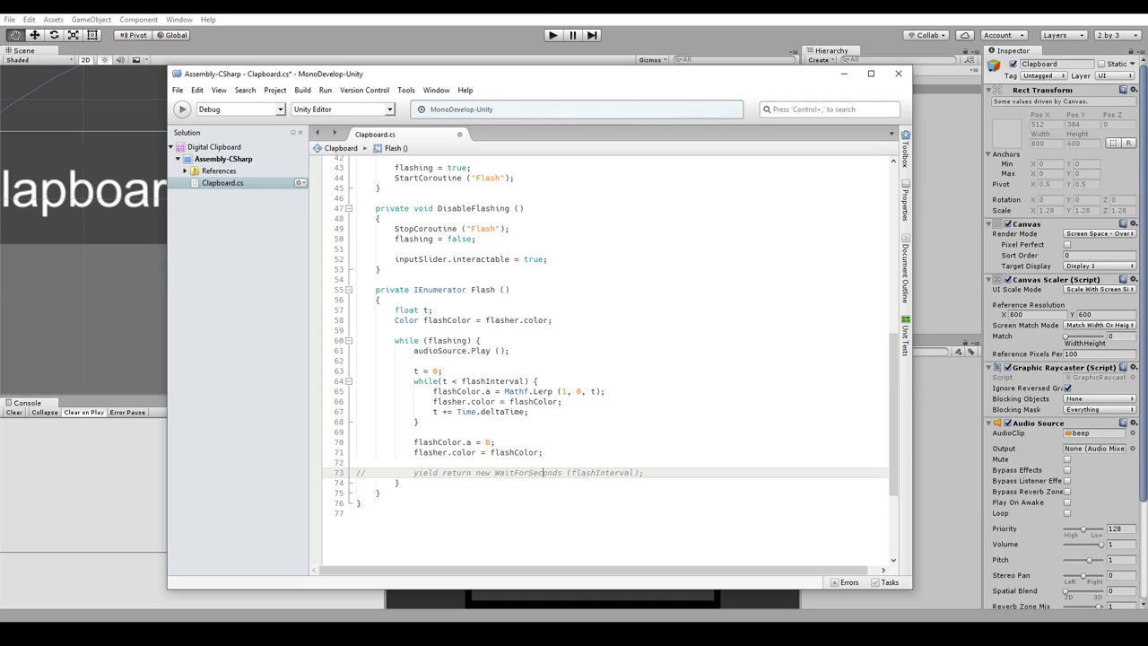
Delete the commented WaitForSeconds yield line and its leftover empty line
key("shift+Home")
key("BackSpace")
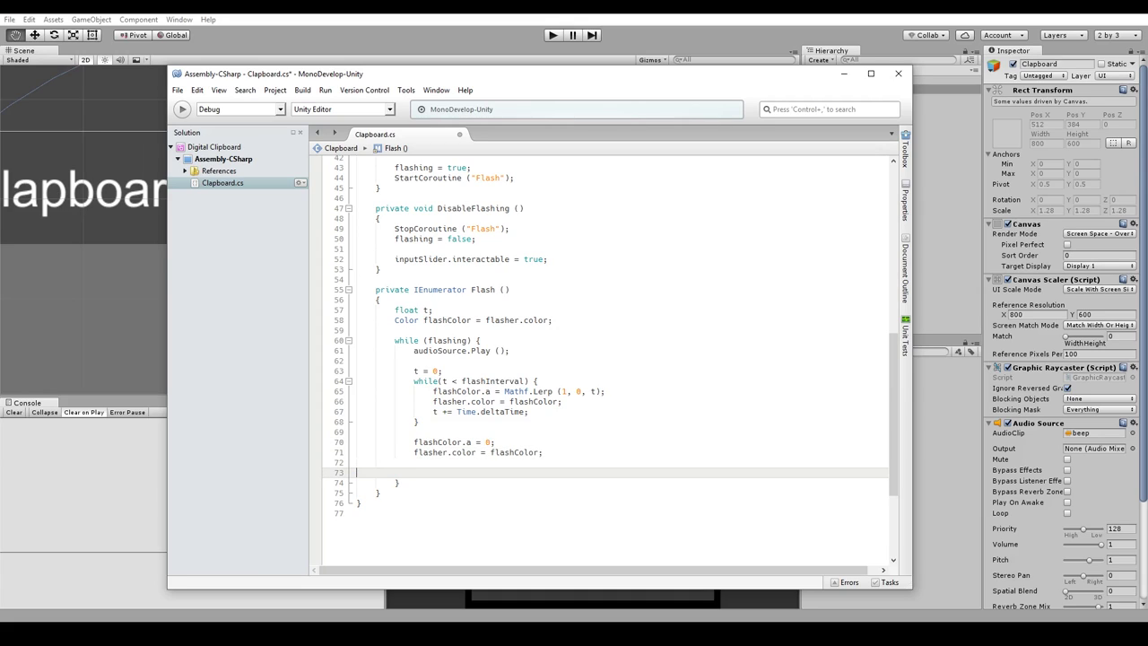
key("BackSpace")
key("BackSpace")
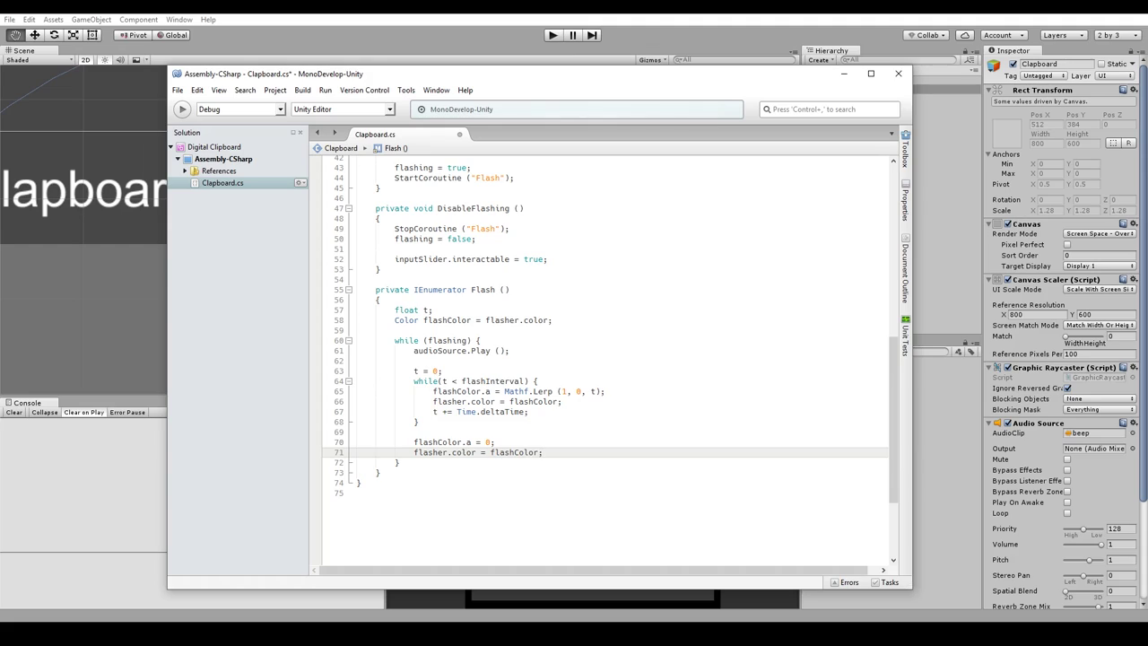
key("Up")
key("Up")
key("Up")
key("Up")
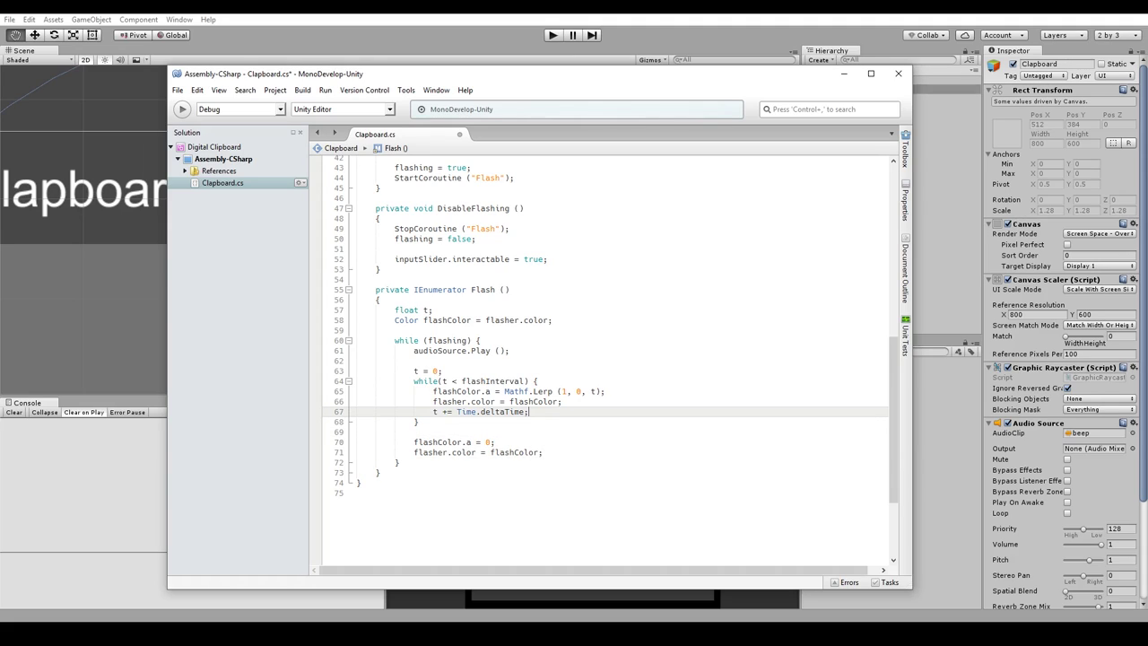
Add yield return new WaitForEndOfFrame (); after t += Time.deltaTime and save the script
key("Return")
type("yield retur")
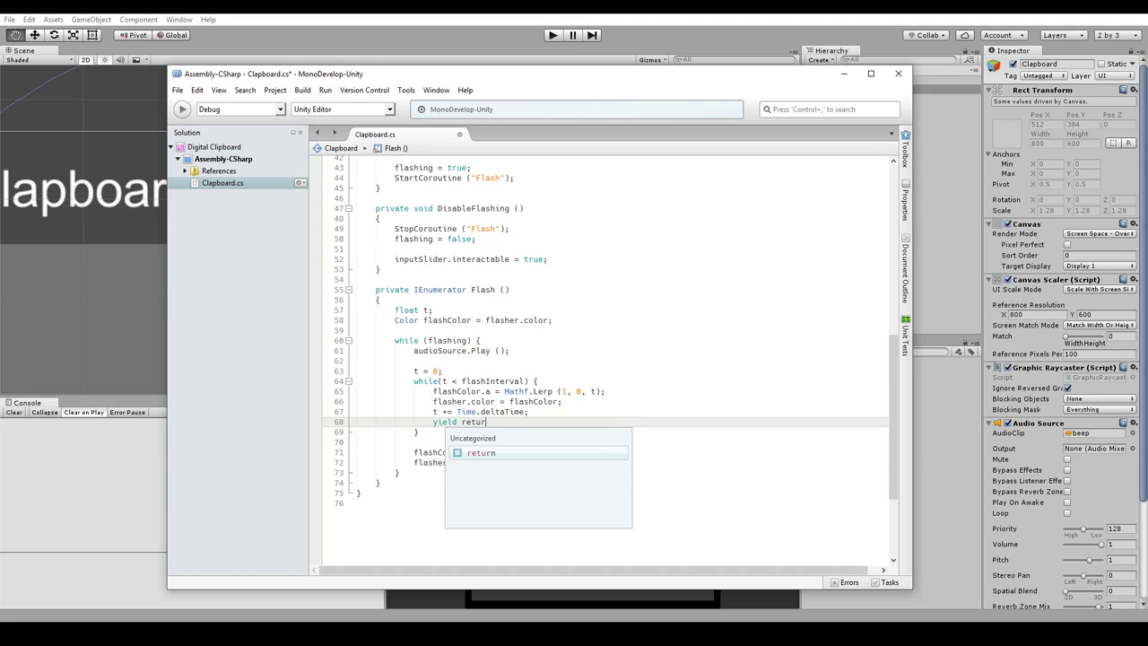
type("n new w")
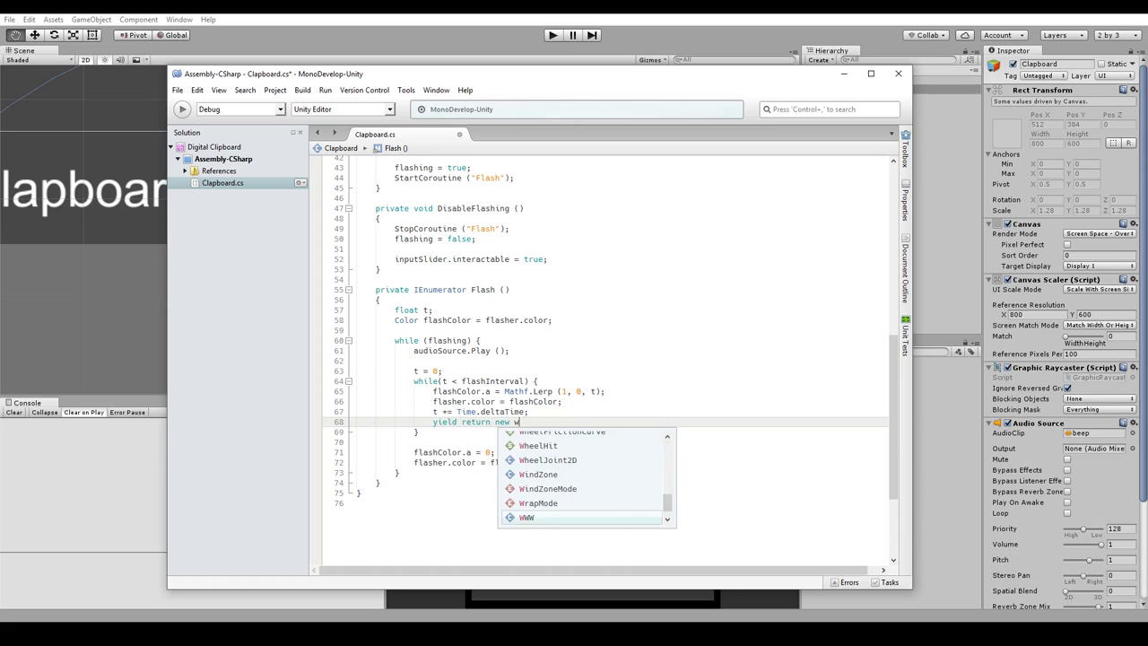
type("aitfor")
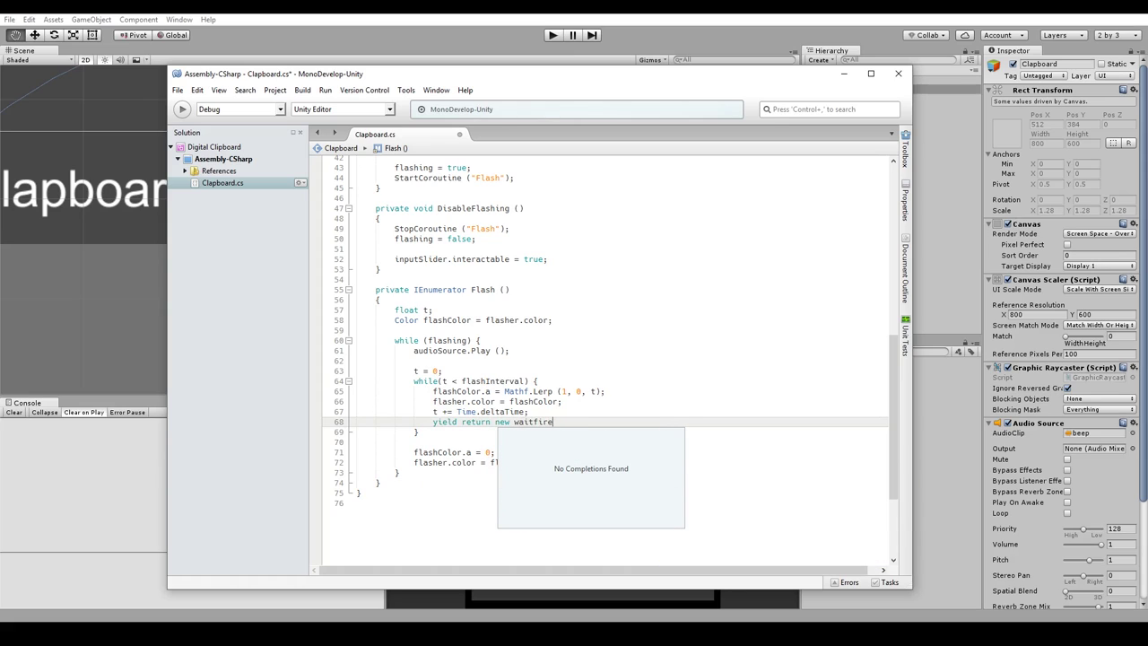
type("end")
key("Return")
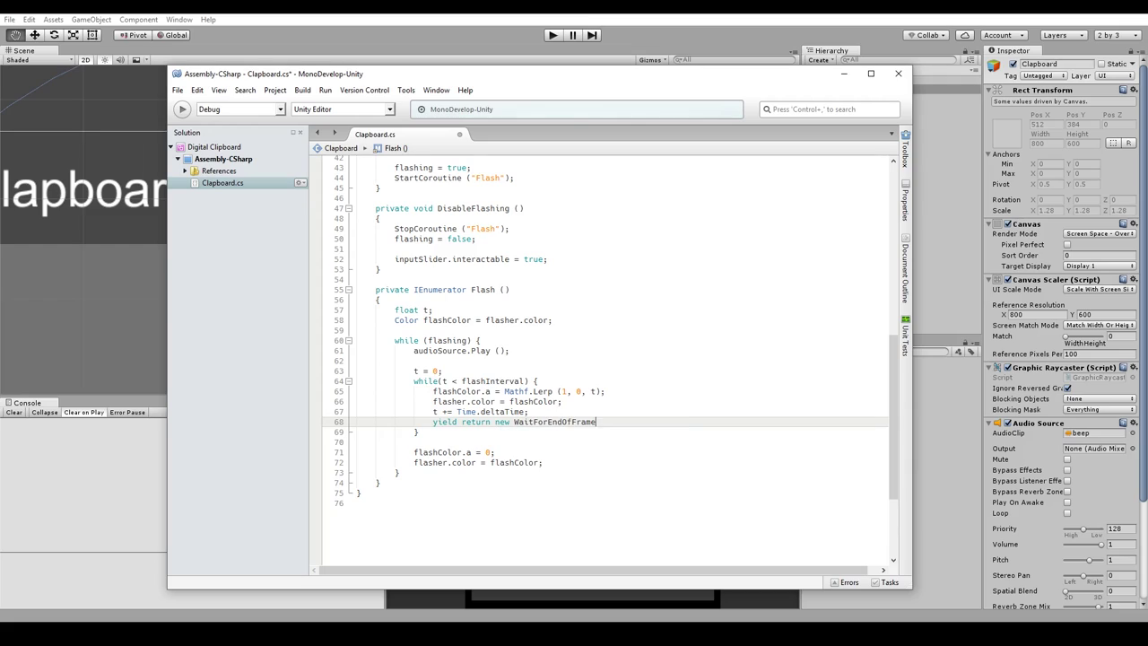
type(";")
key("shift+Home")
type("flasher.color = flashColor;")
key("ctrl+z")
key("End")
key("Down")
key("Down")
key("Down")
key("Down")
key("Down")
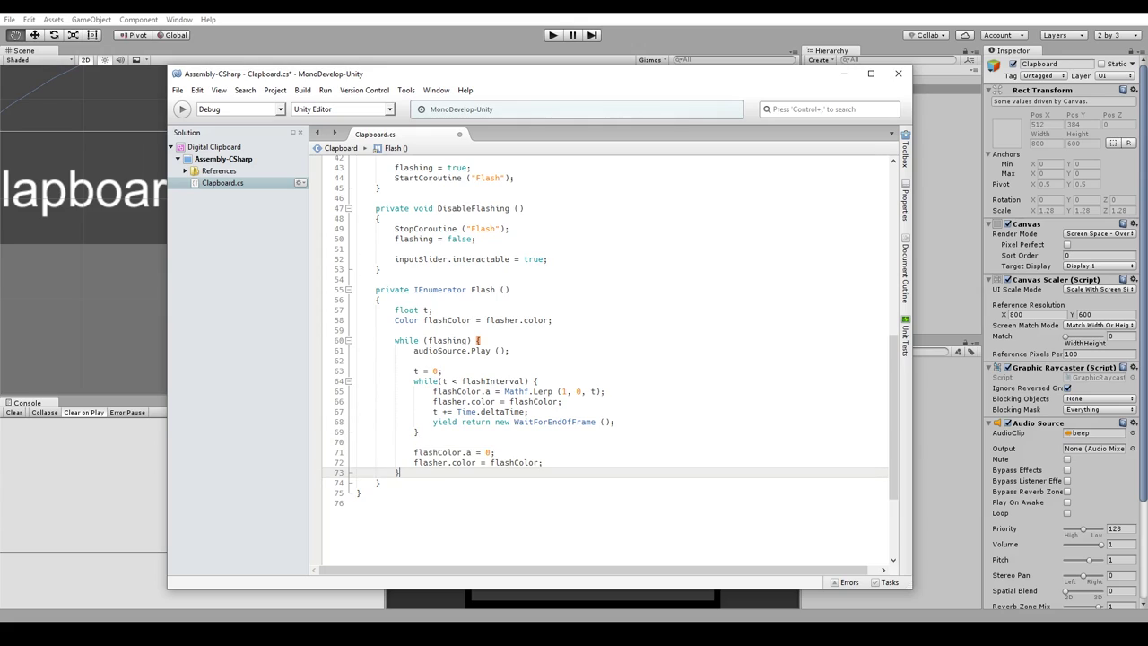
key("ctrl+s")
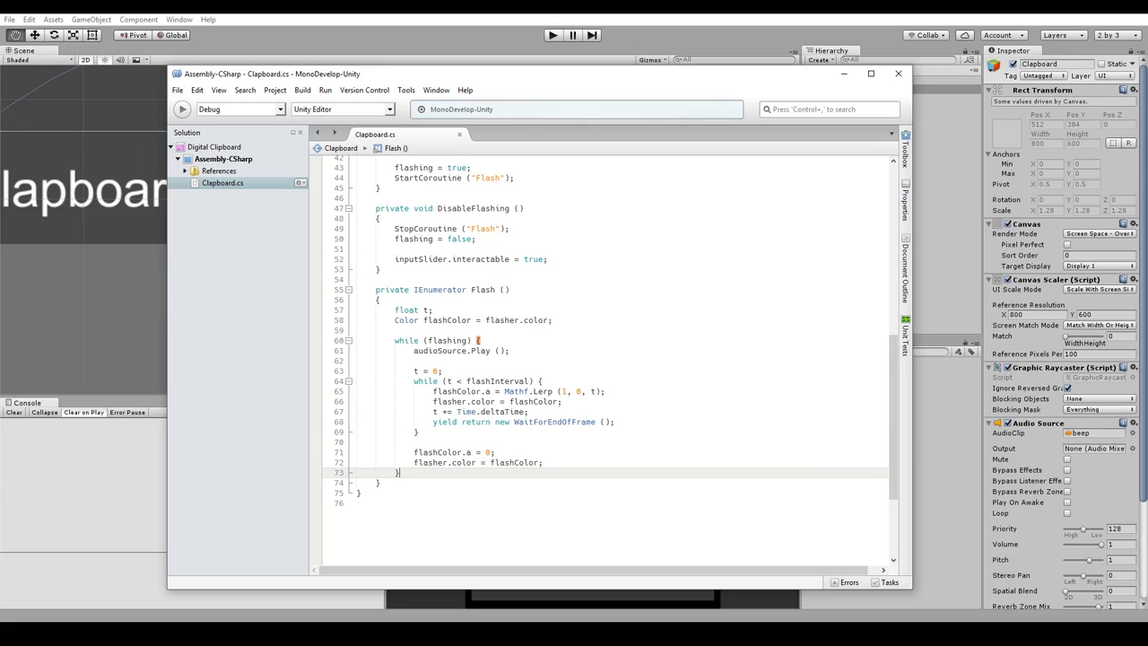
Return to Unity, enter Play mode and press Start/Stop so the clapboard panel flashes
key("alt+Tab")
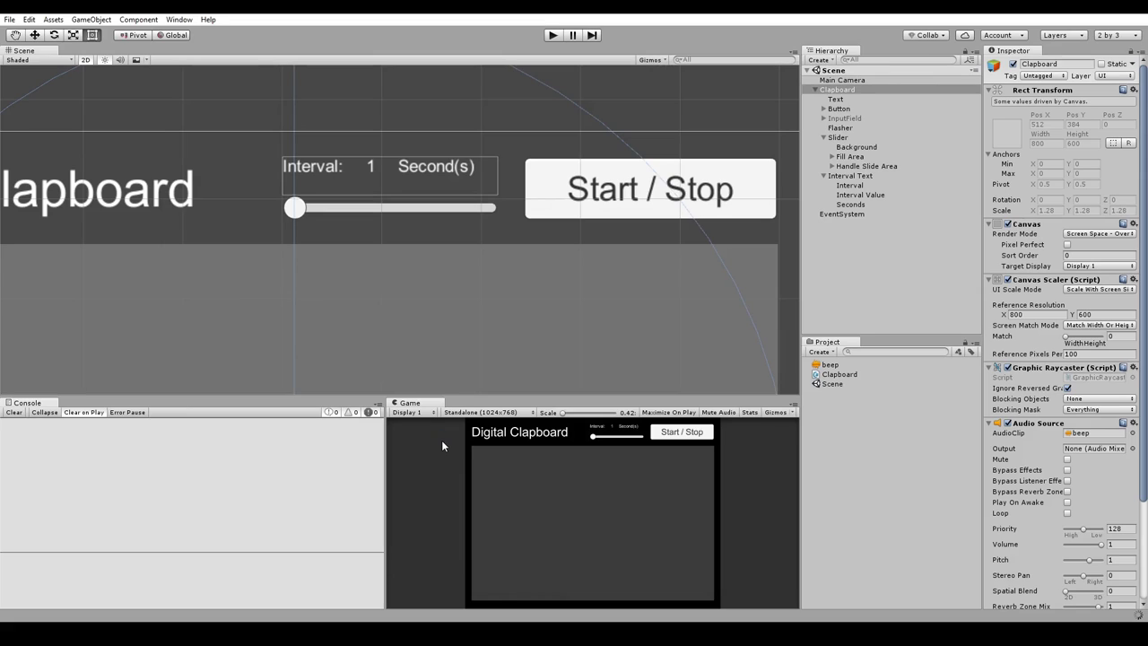
left_click(554, 36)
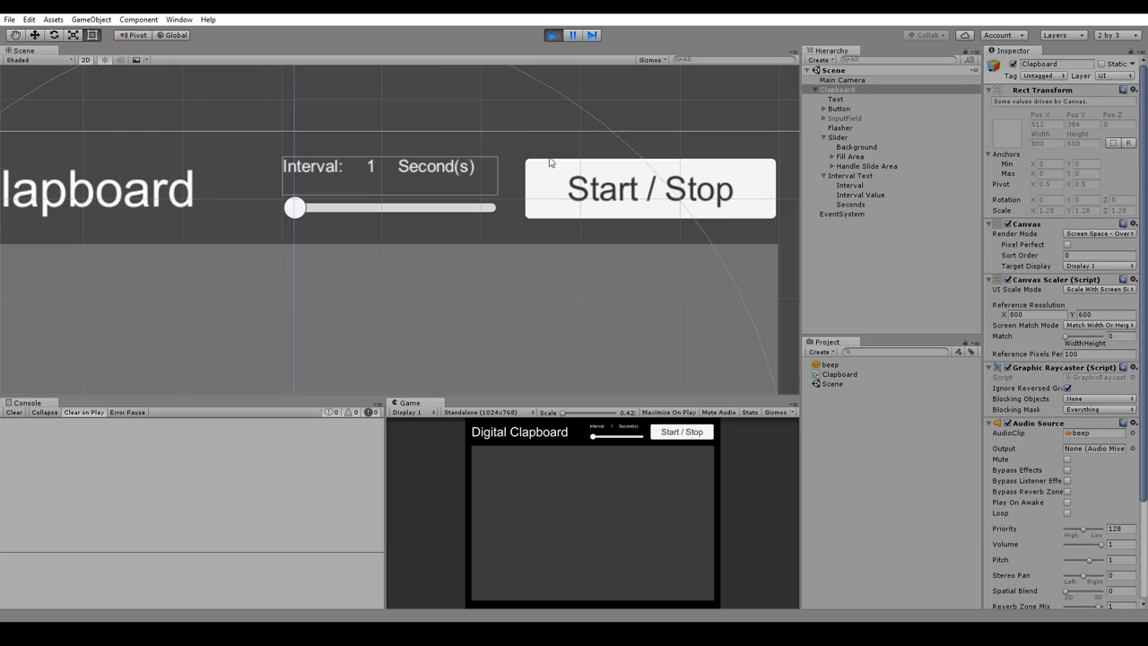
left_click(697, 437)
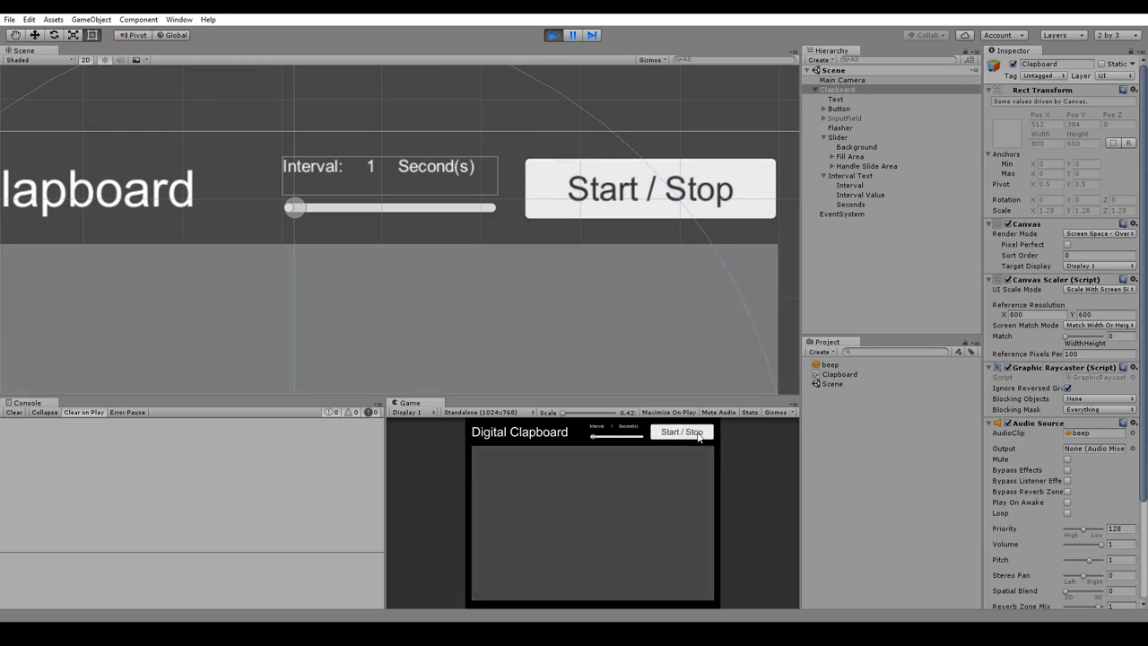
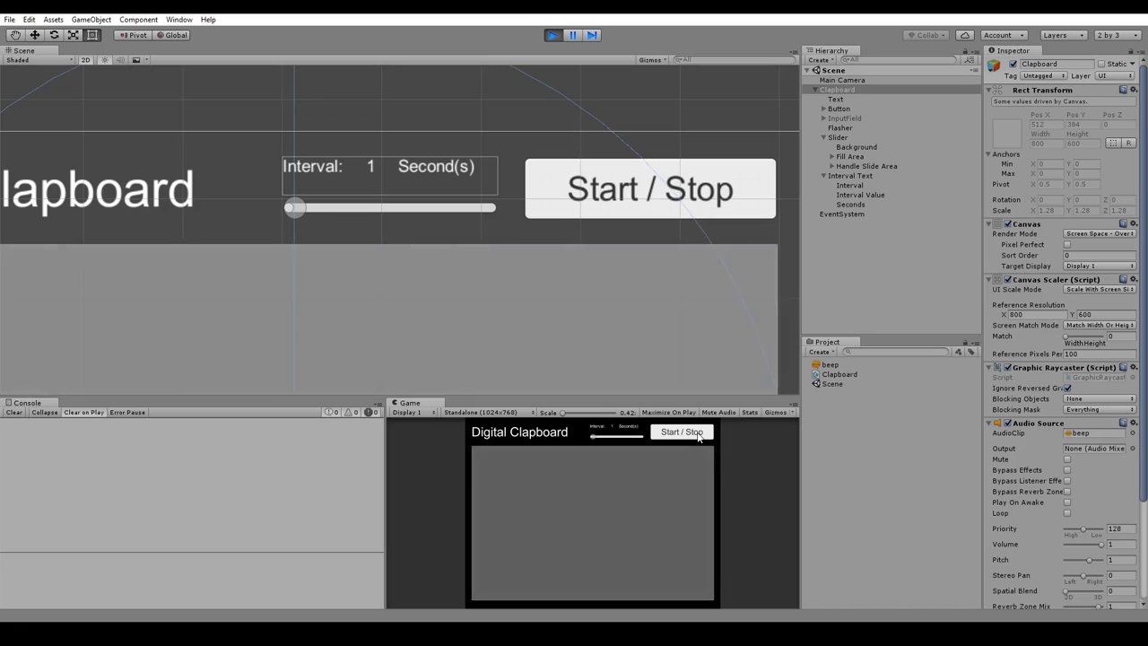
Stop the clapboard flashing in the Game view and switch to Clapboard.cs in MonoDevelop
left_click(698, 437)
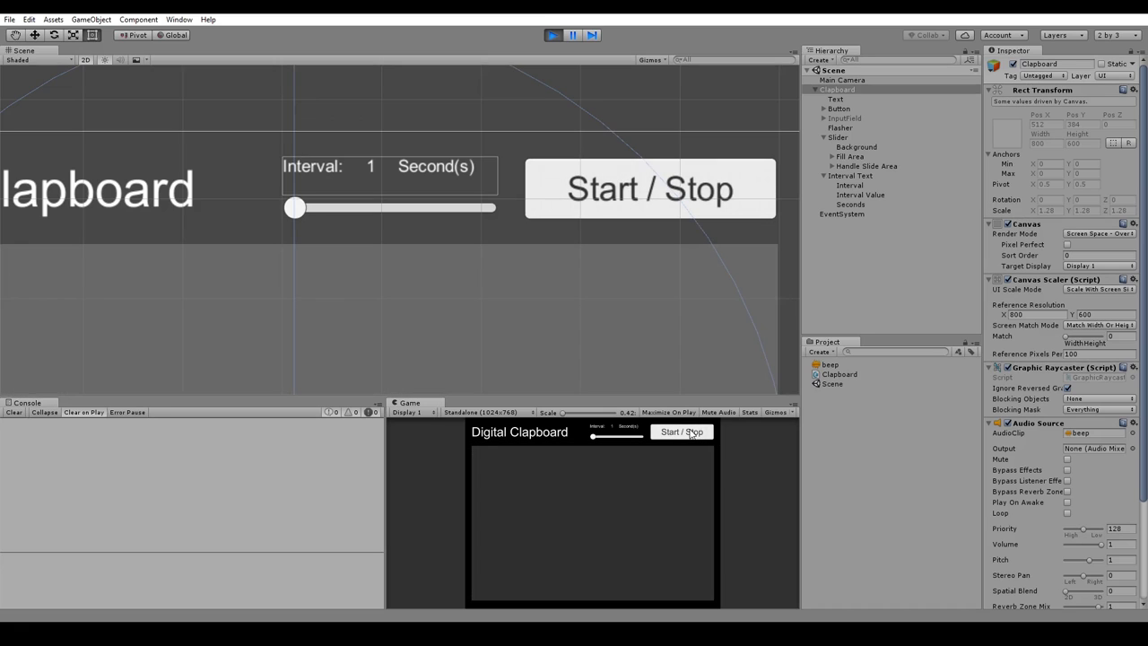
key("alt+Tab")
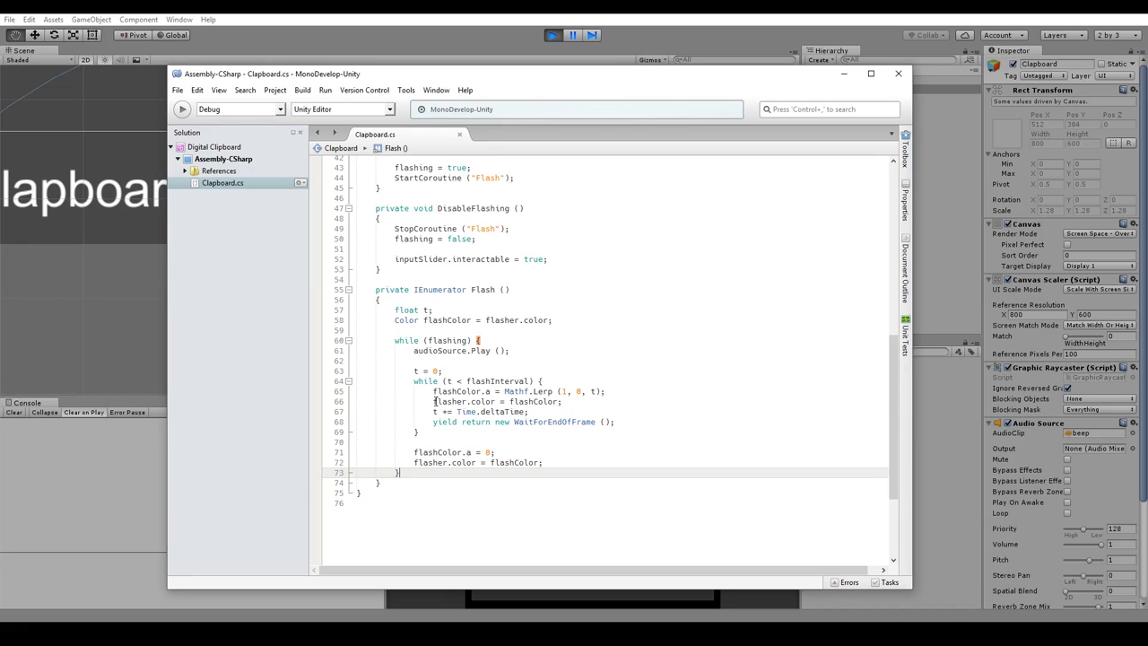
Cut the local flashColor declaration out of the Flash coroutine
left_click(395, 320)
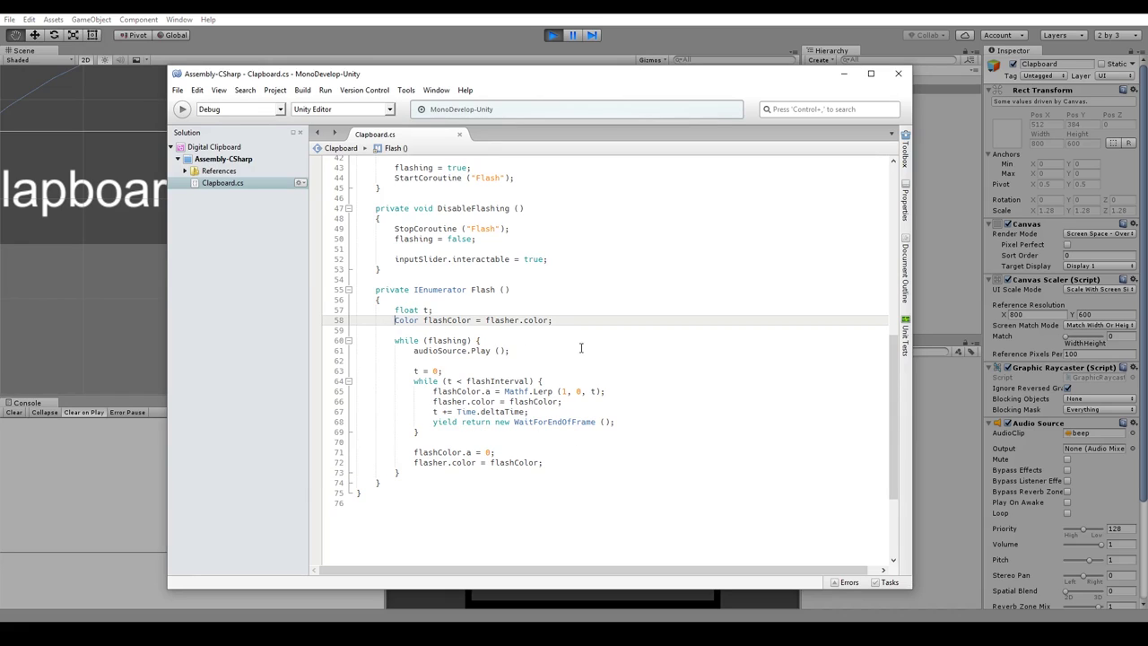
scroll(582, 349, "up", 3)
scroll(613, 375, "up", 2)
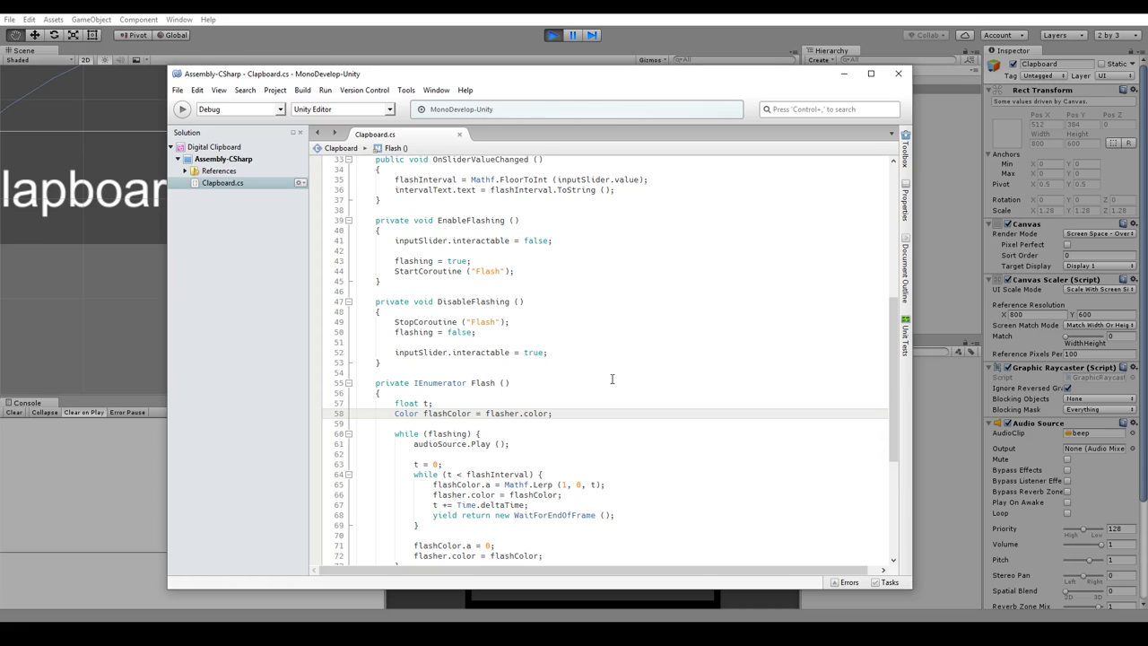
key("shift+Home")
key("ctrl+c")
key("BackSpace")
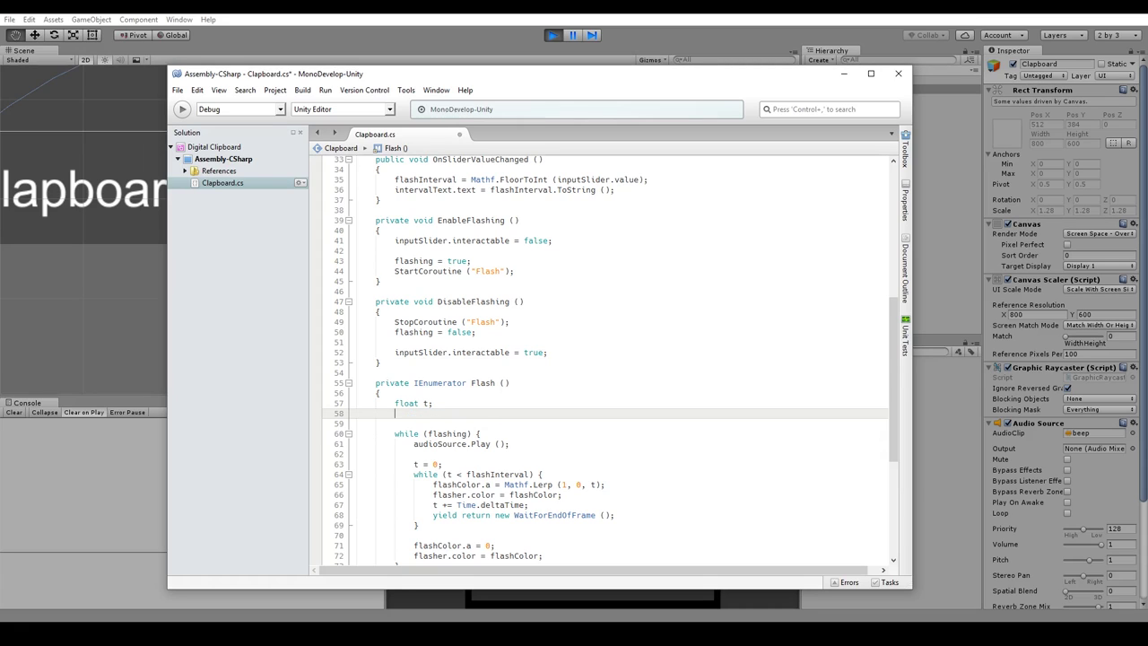
key("Delete")
Paste it among the class fields as private Color flashColor, cutting off its flasher.color initializer
scroll(597, 388, "up", 5)
scroll(563, 400, "up", 5)
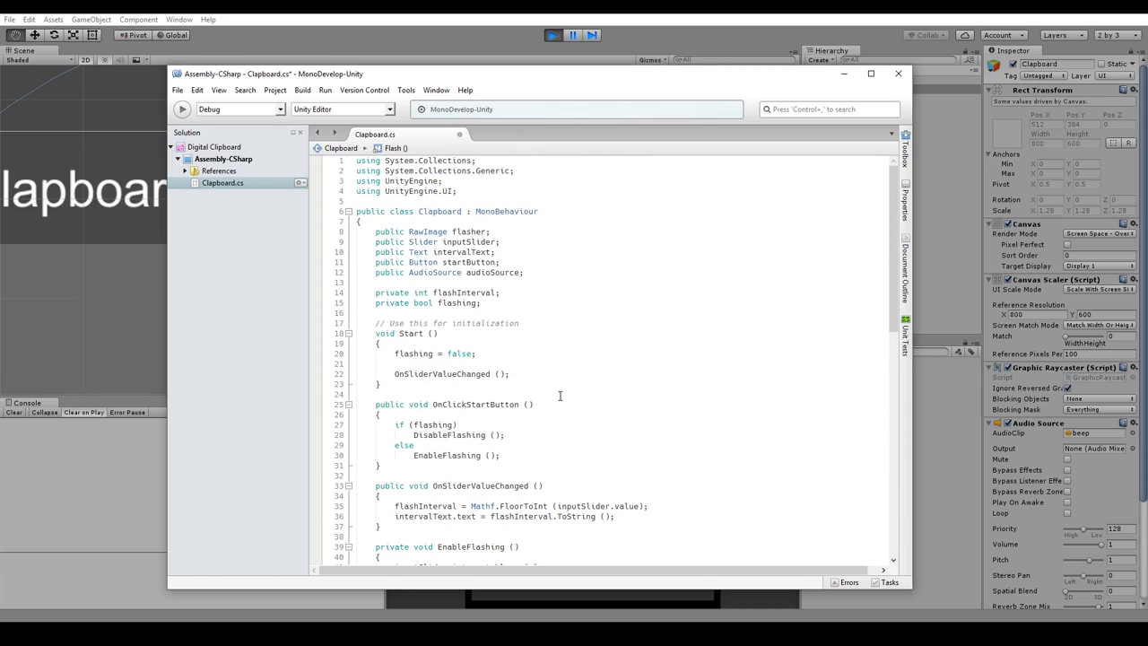
left_click(518, 291)
key("Down")
key("Return")
key("ctrl+v")
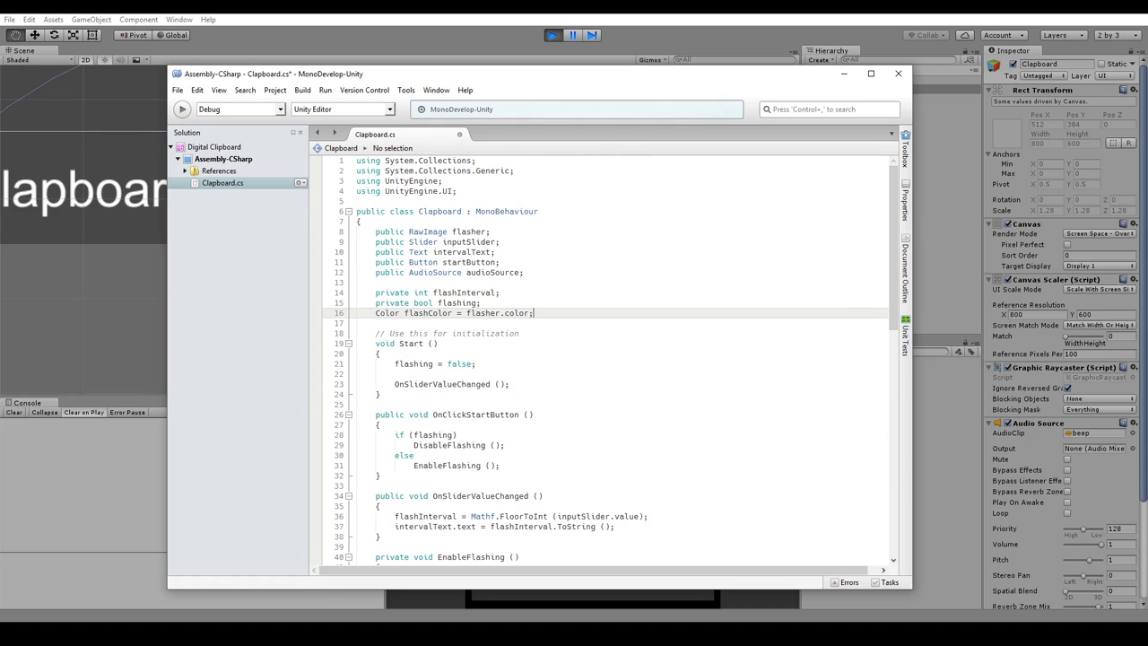
type("pri")
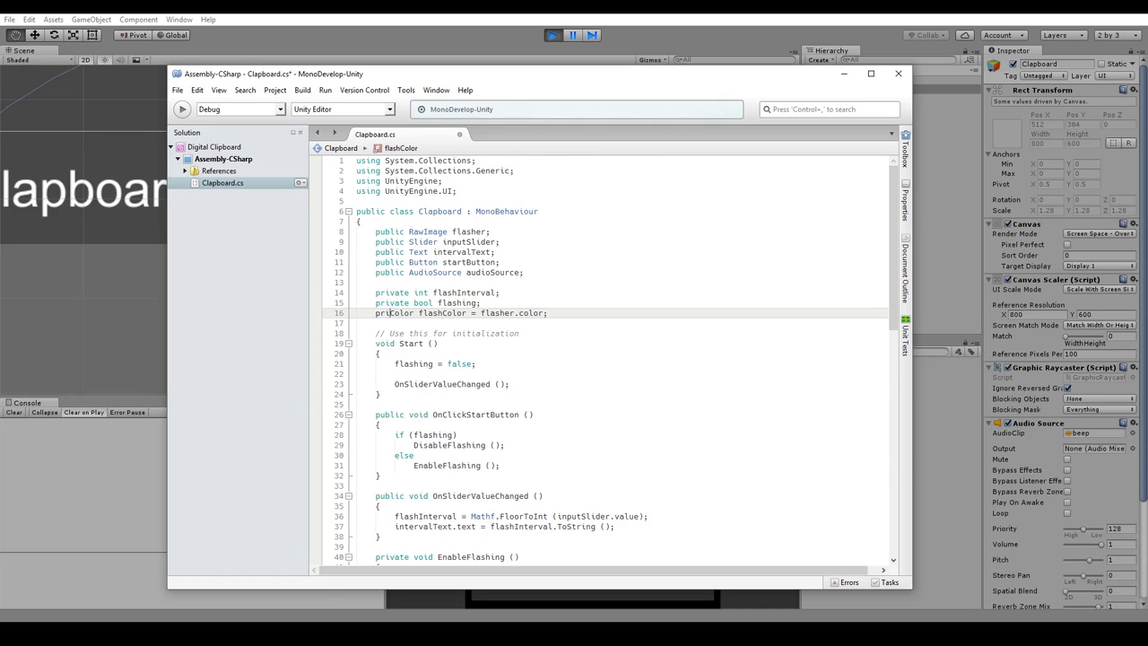
type("vate")
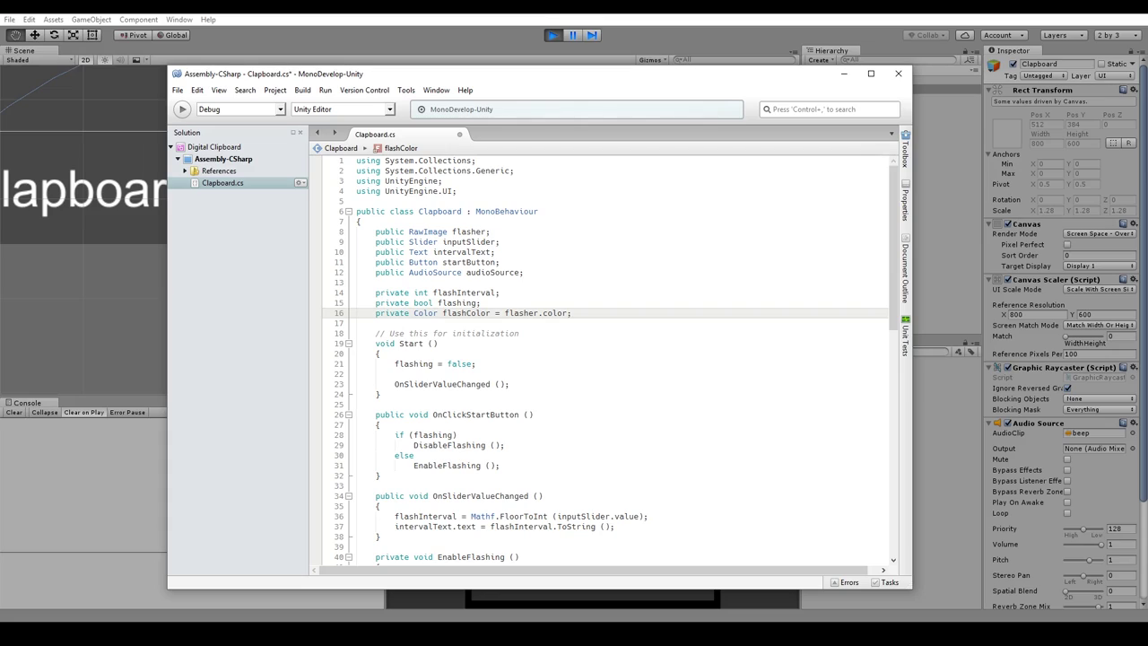
key("ctrl+shift+Left")
key("ctrl+shift+Left")
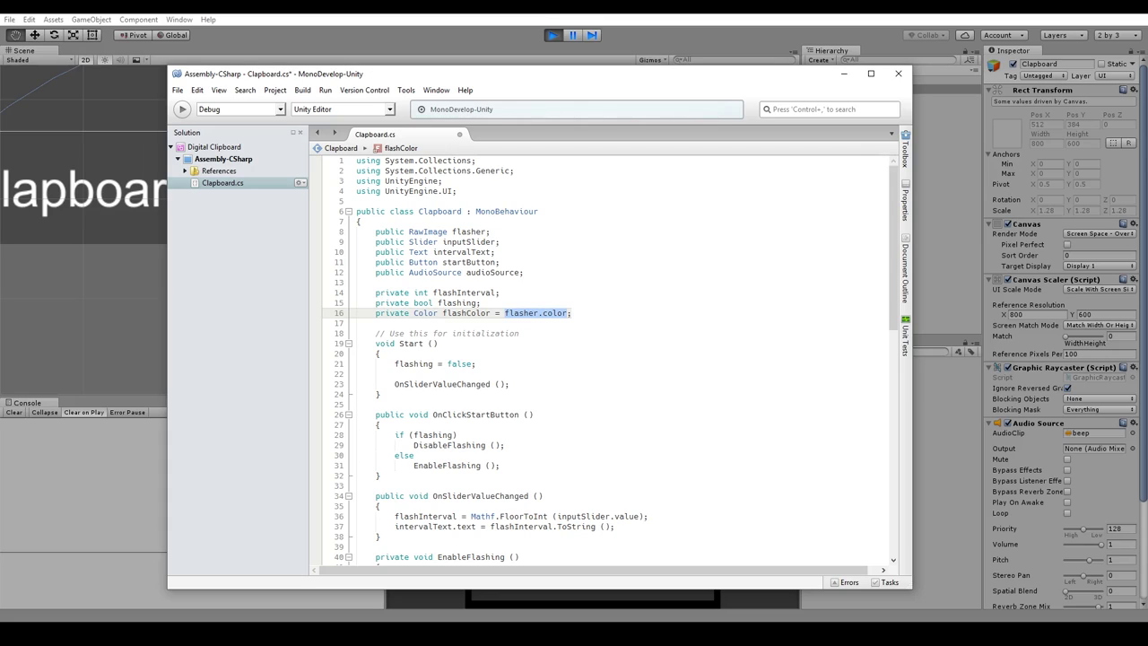
key("ctrl+x")
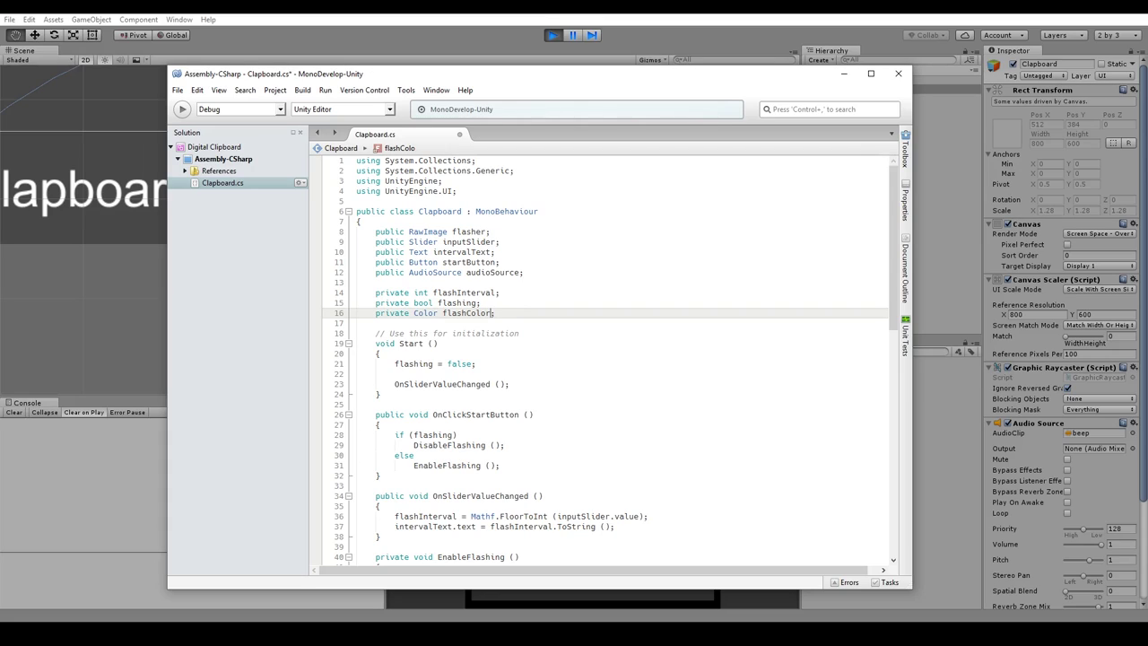
left_click(513, 365)
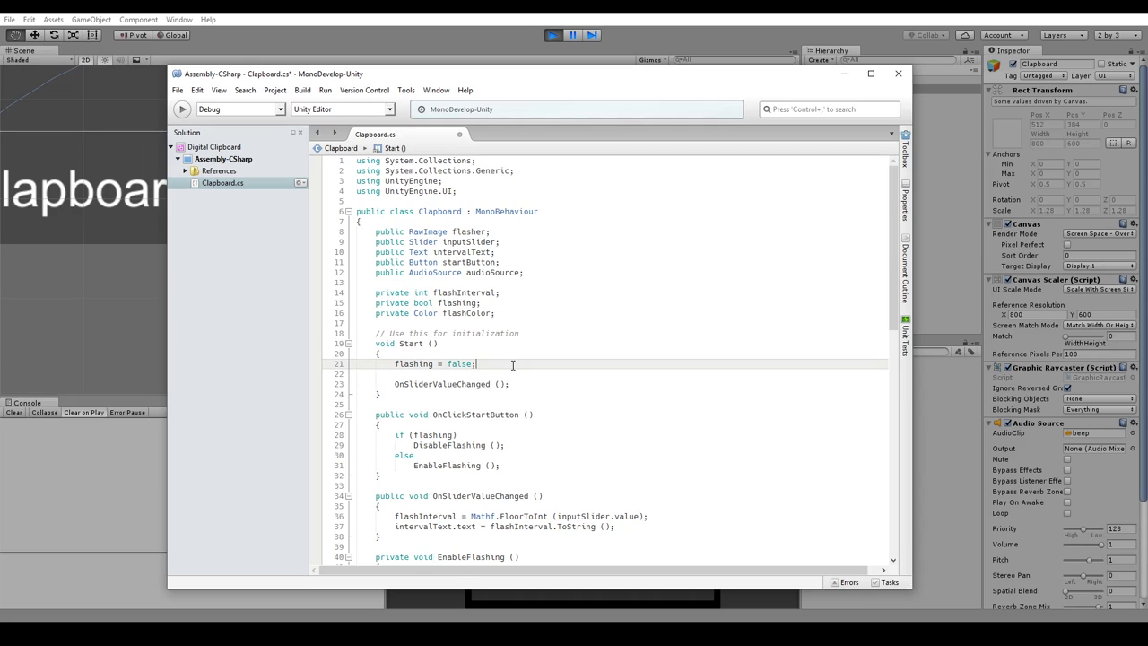
Add flashColor = Color.white; to Start() and save Clapboard.cs
key("Return")
key("ctrl+v")
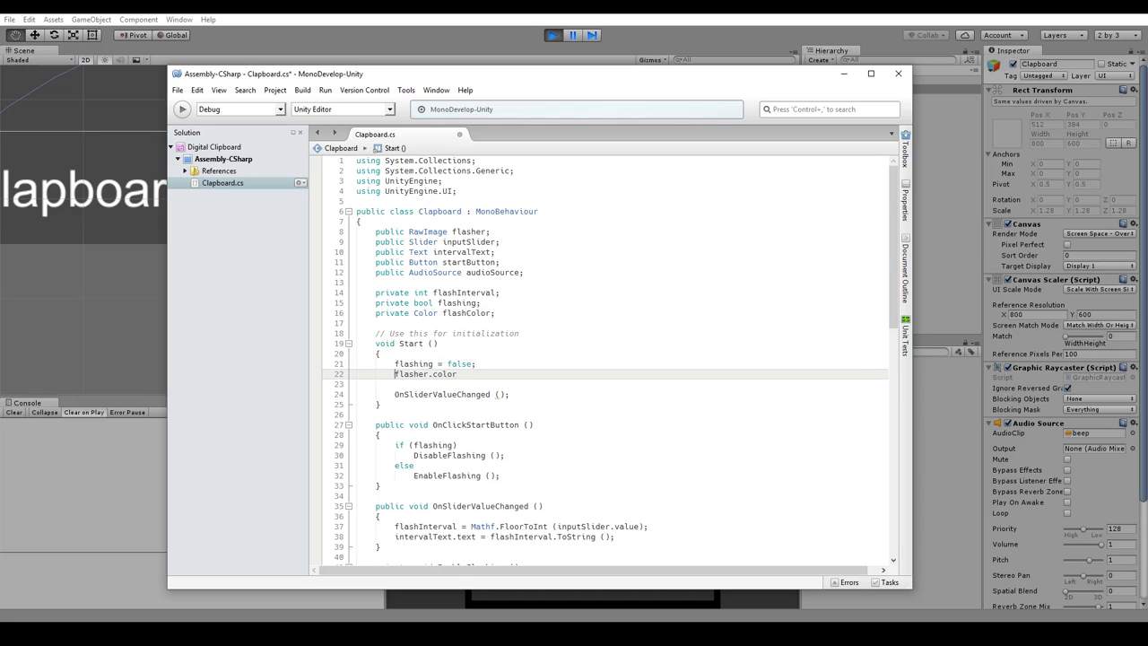
type("flashColor")
type(" =")
key("shift+End")
key("Delete")
type("Color.")
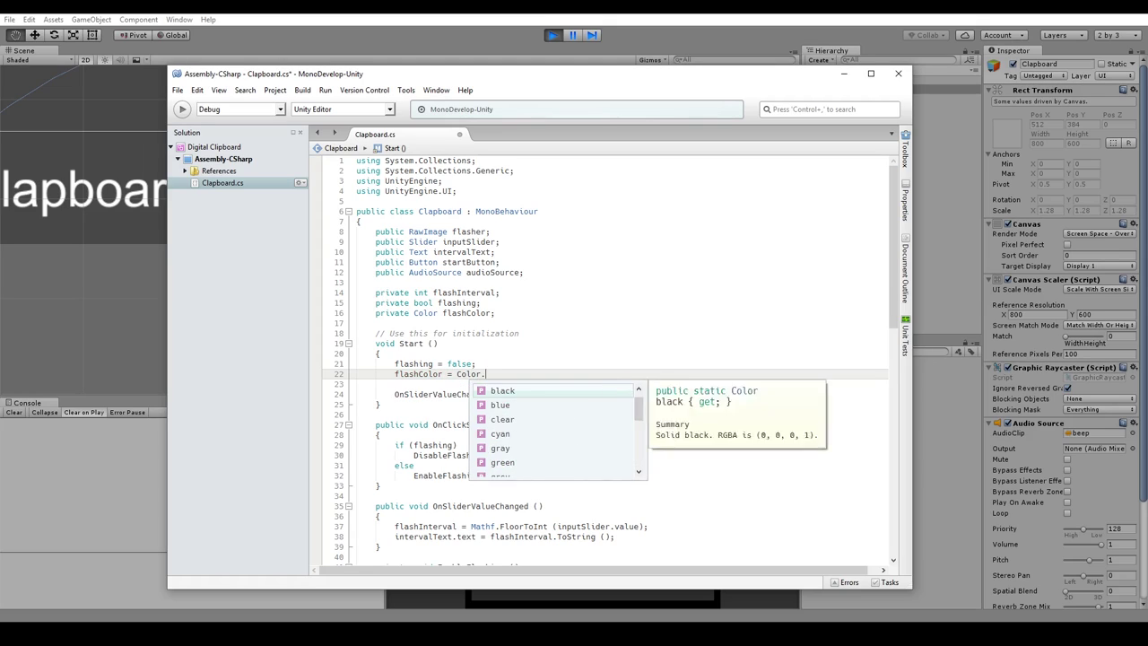
type("wh")
key("Return")
type(";")
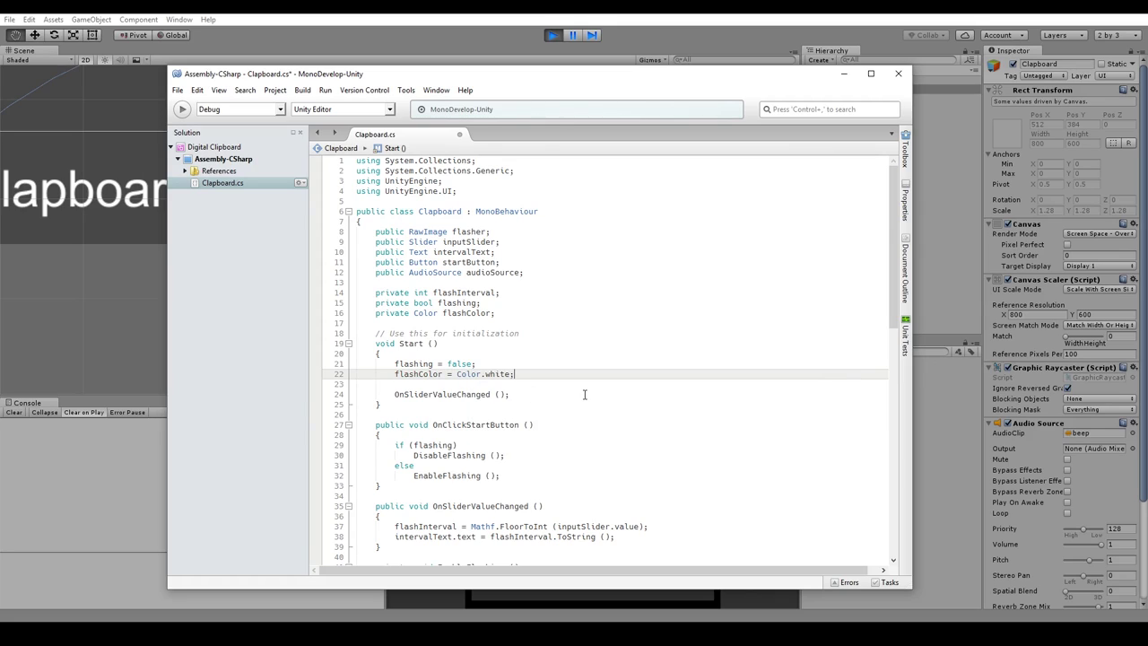
scroll(584, 393, "down", 3)
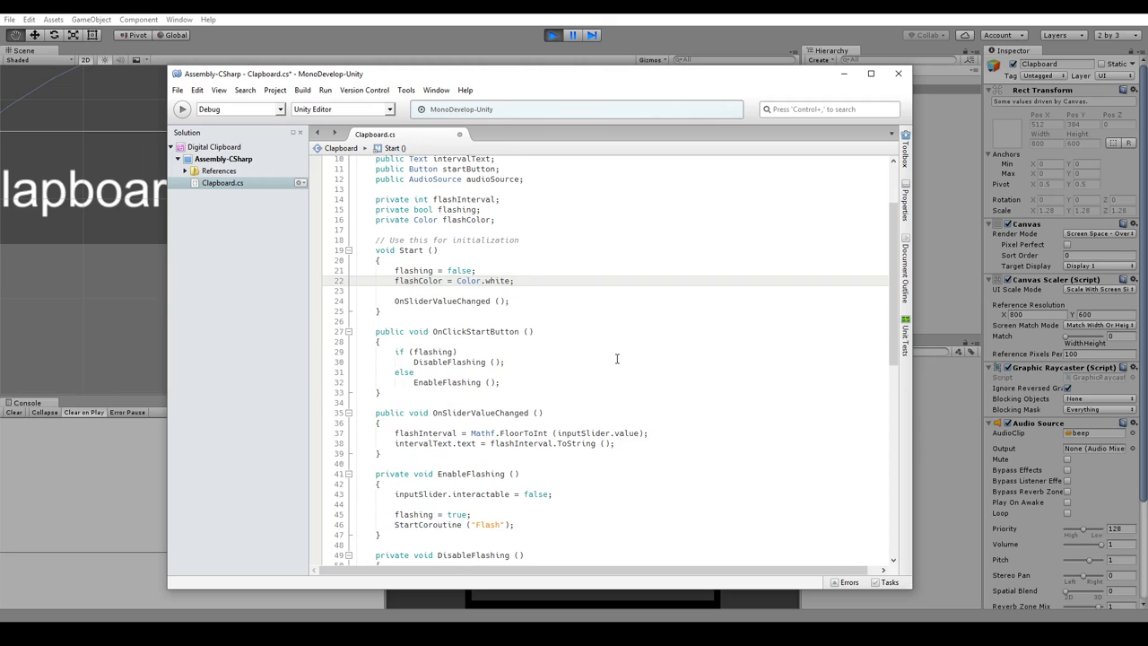
key("ctrl+s")
Review how flashColor is faded with Mathf.Lerp in the Flash coroutine
double_click(402, 280)
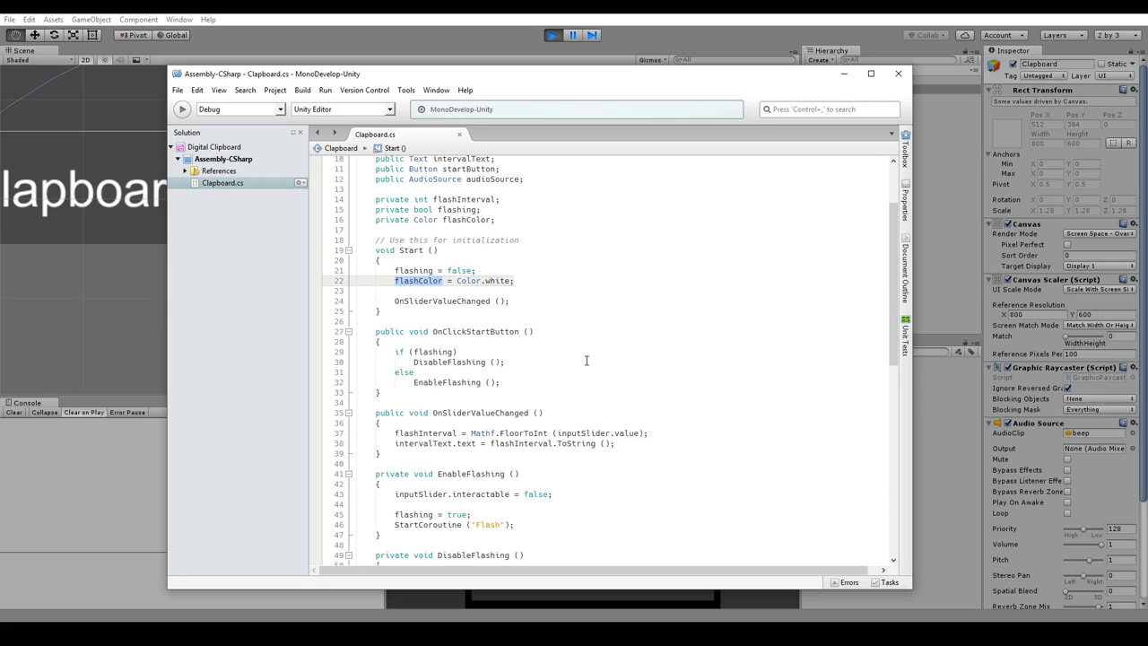
scroll(587, 360, "down", 3)
scroll(587, 361, "down", 3)
scroll(589, 359, "down", 4)
scroll(592, 359, "down", 2)
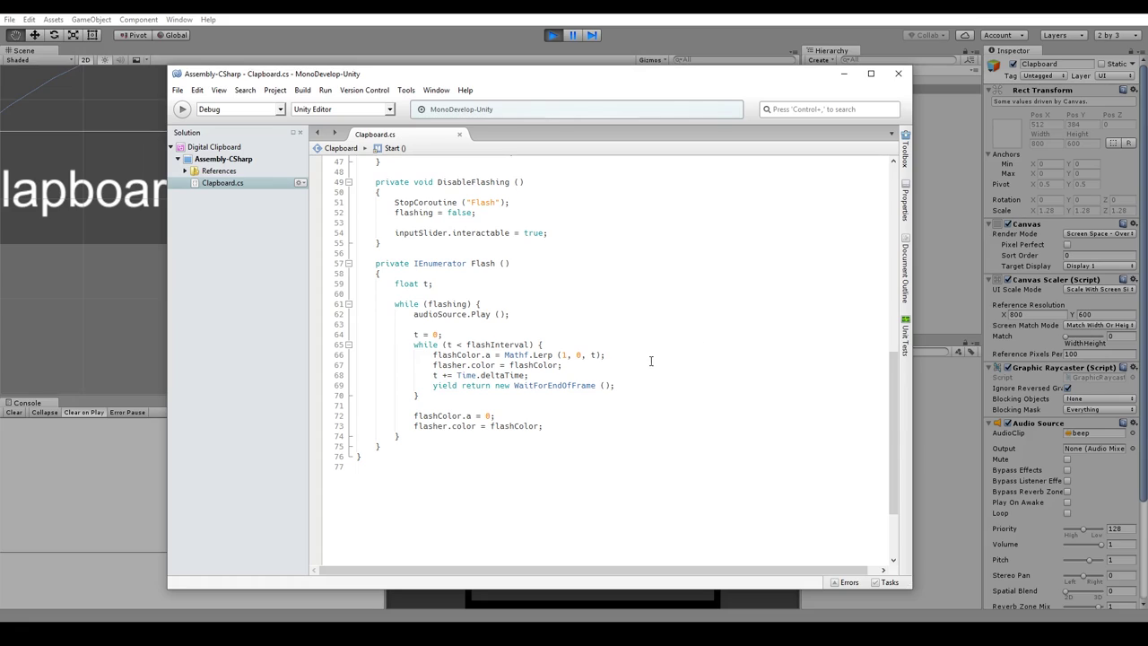
scroll(648, 362, "up", 2)
Write a private SetFlasherColor(Color color) method below Flash() that sets flasher.color = color
left_click(433, 412)
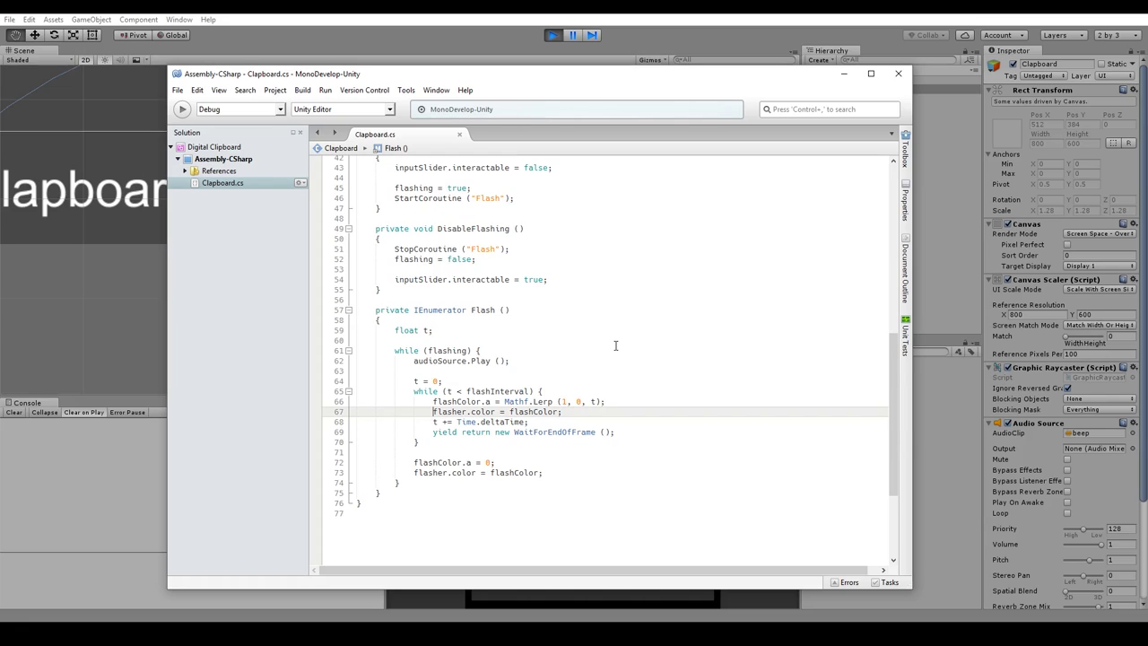
key("Down")
key("Down")
key("Down")
key("Down")
key("Down")
key("Down")
key("Down")
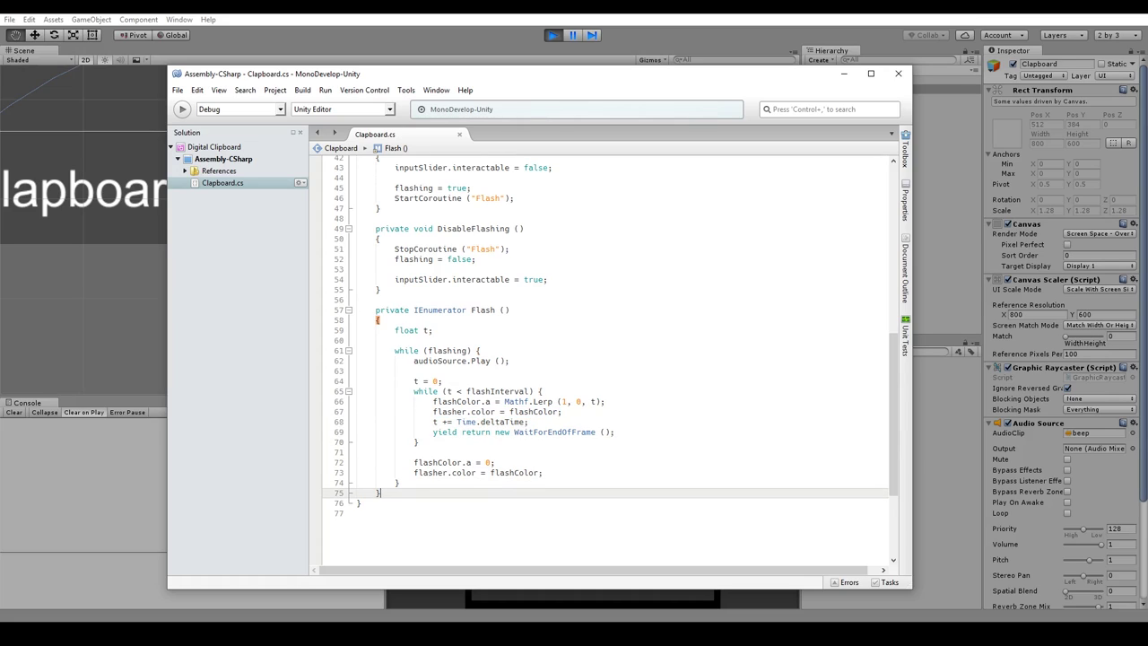
key("Return")
key("Return")
type("private voi")
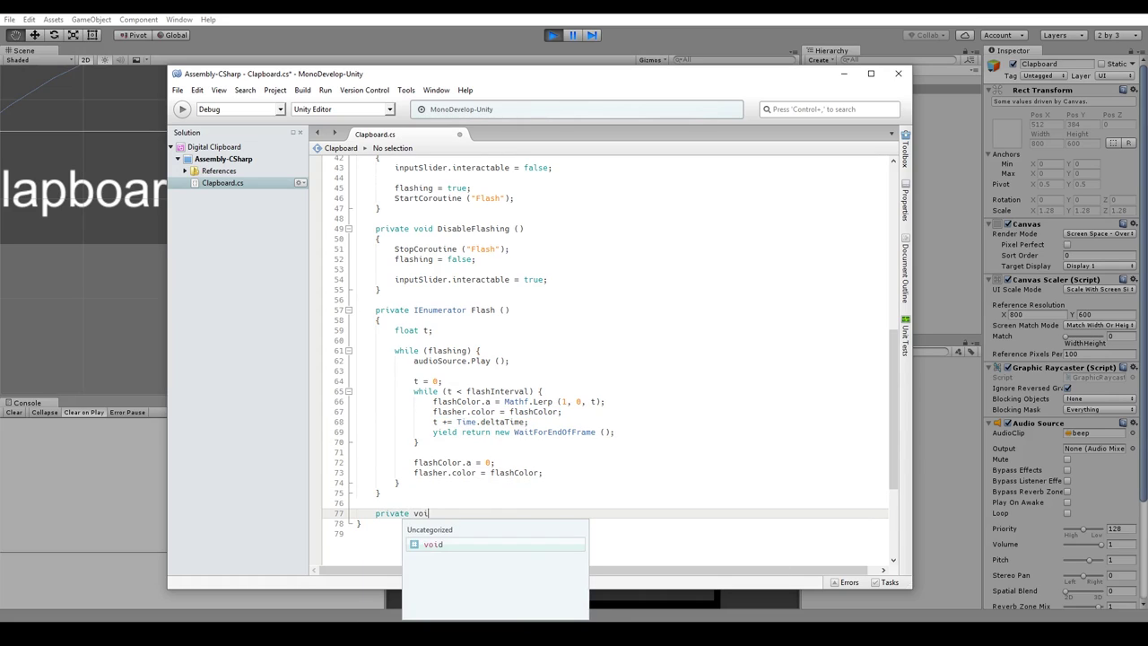
type("d SetFlashed")
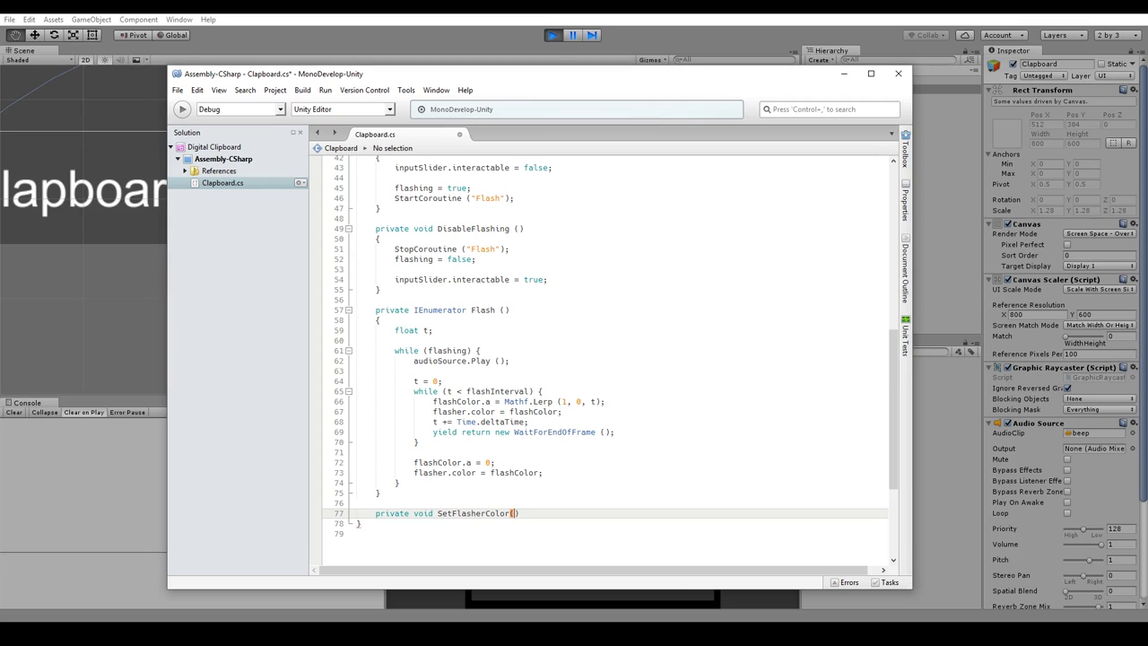
type("Color color)")
type(" {")
key("Return")
type("flasher.color = flashColor;")
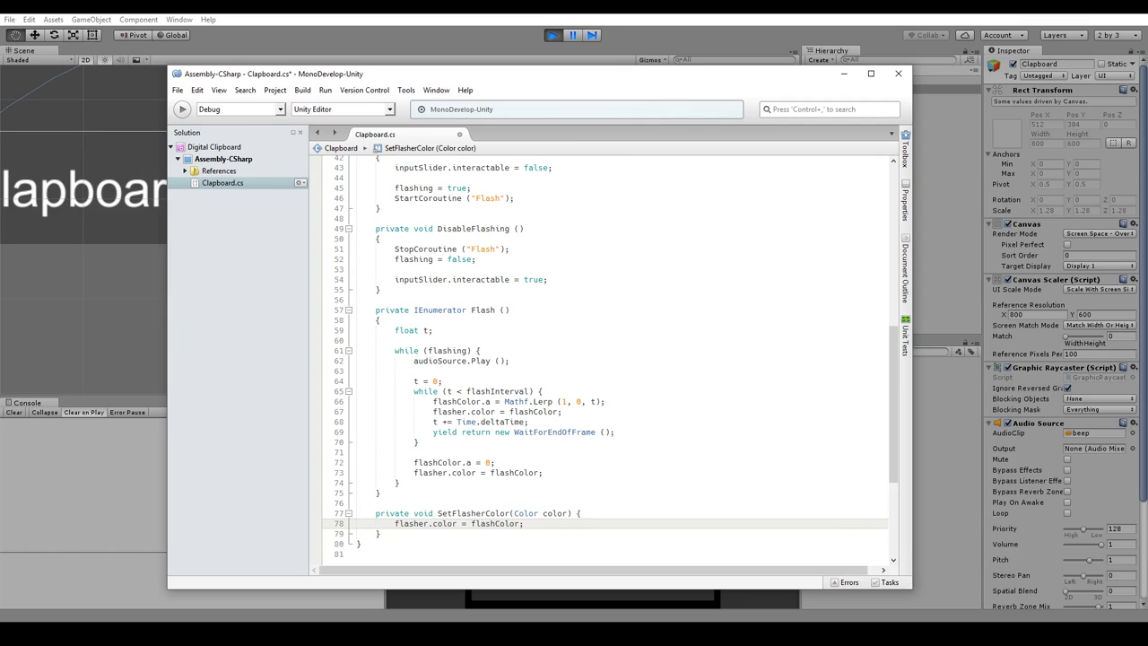
key("ctrl+shift+Left")
type("color")
Replace the flasher.color assignment on line 67 with SetFlasherColor(flashColor)
double_click(462, 513)
key("ctrl+c")
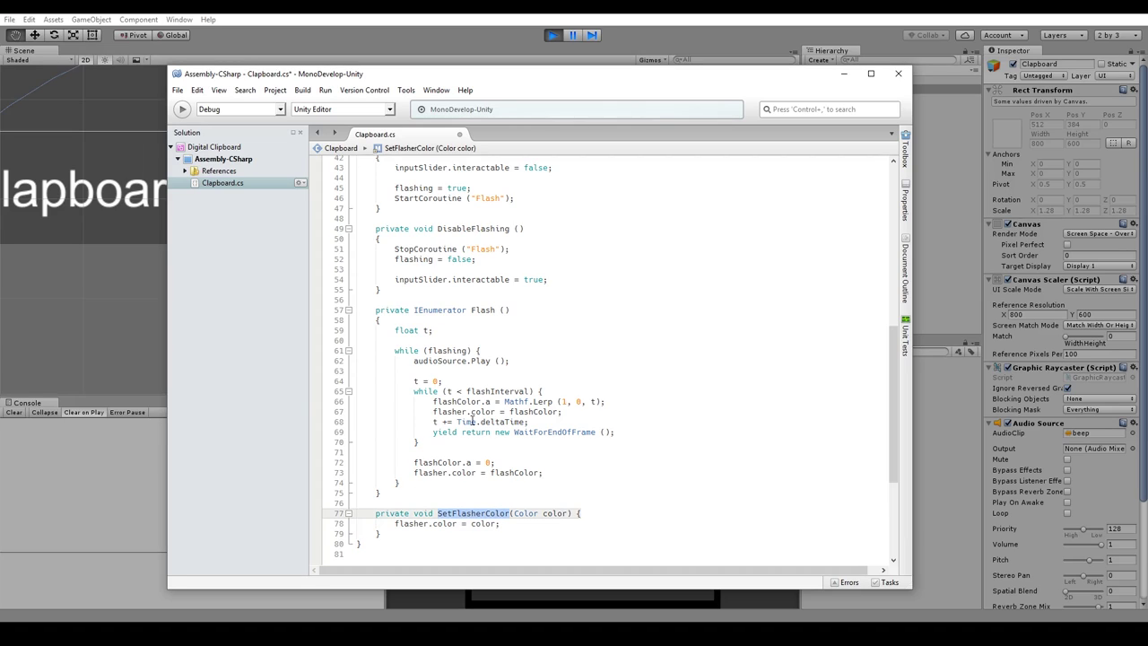
left_click(508, 411)
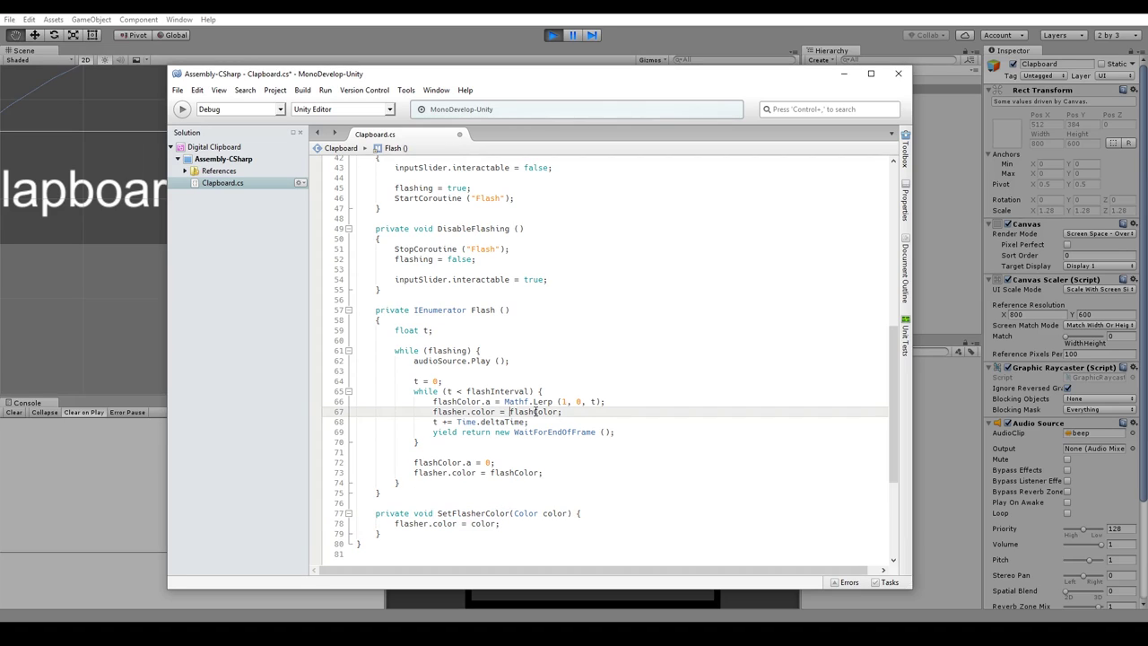
left_click_drag(508, 411, 468, 411)
key("ctrl+shift+Left")
key("ctrl+v")
type("(")
key("ctrl+Right")
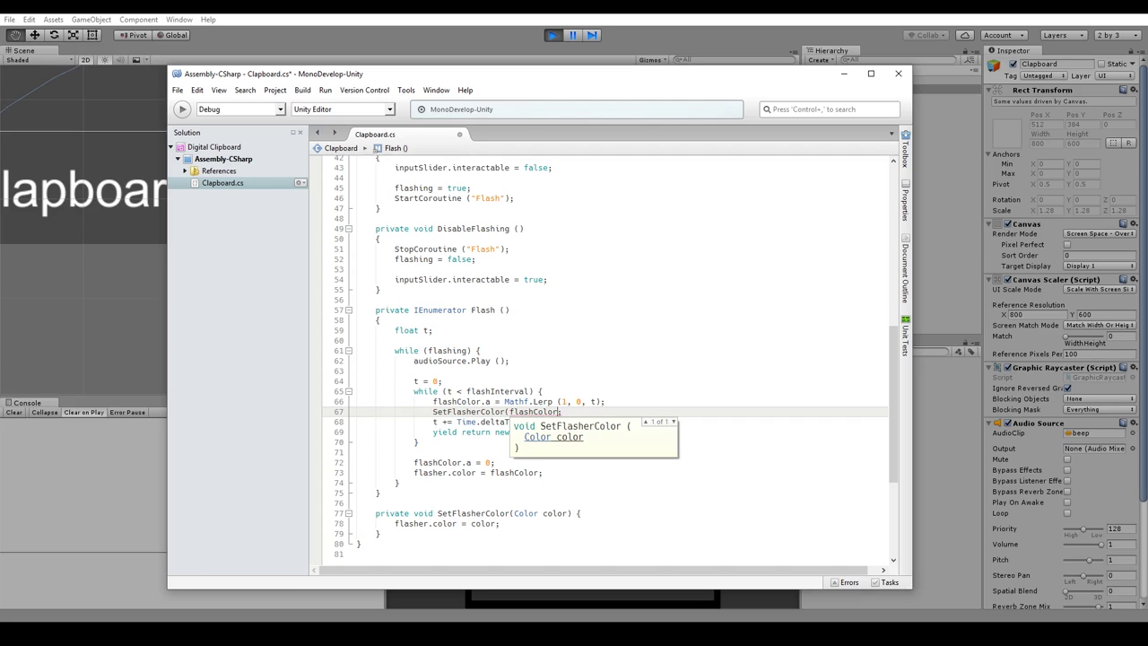
type(");")
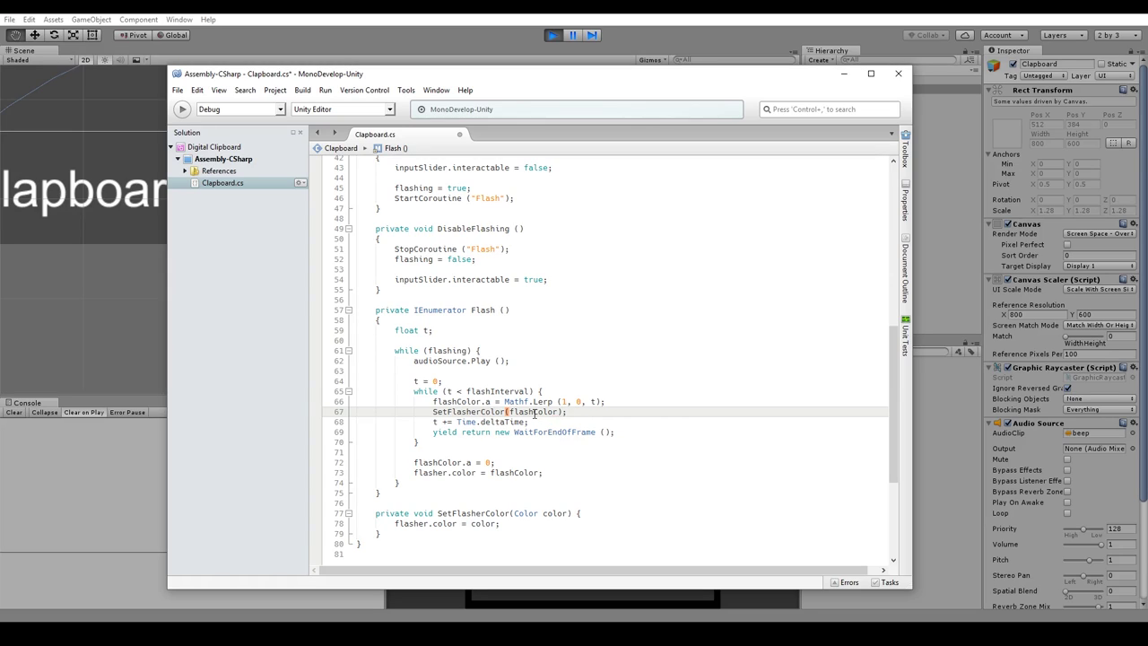
double_click(534, 411)
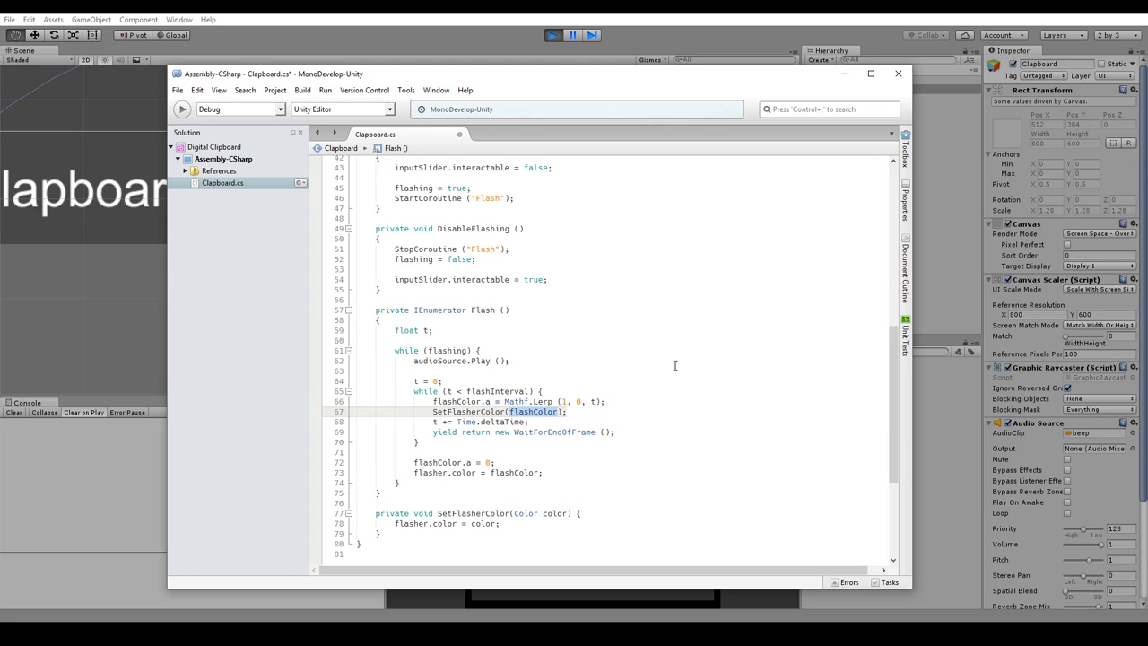
Change the line 67 call to UpdateFlasherColor() with no argument
left_click(433, 412)
key("Delete")
key("Delete")
key("Delete")
type("Update")
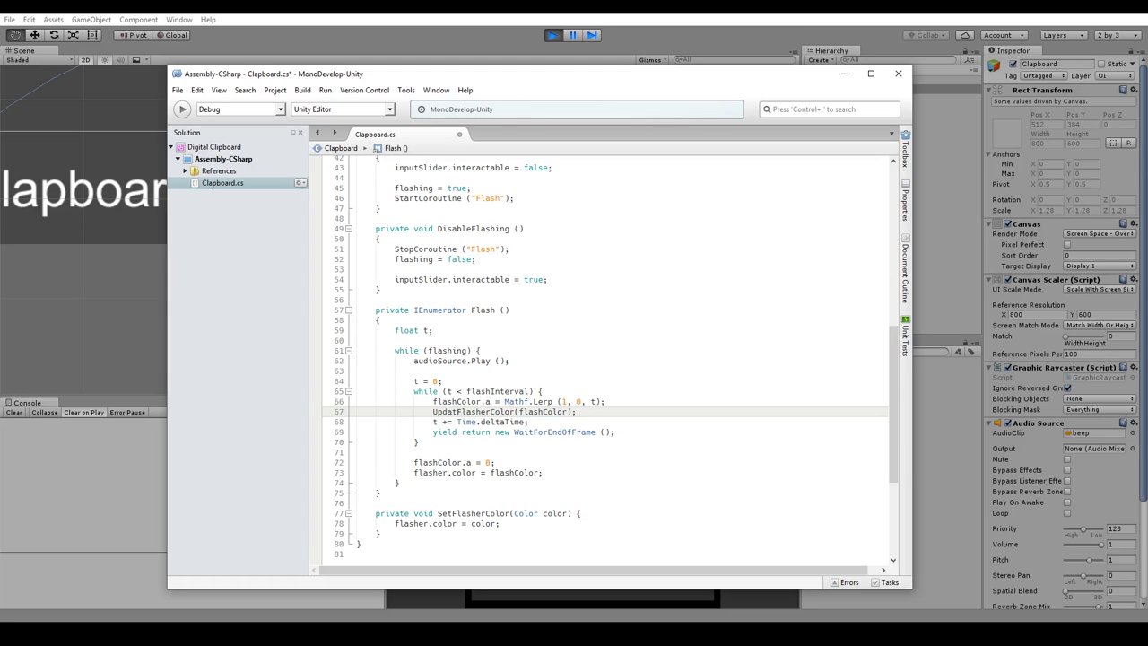
key("ctrl+Right")
key("Right")
key("ctrl+shift+Right")
key("Delete")
Remove the method's Color parameter, make it assign flasher.color = flashColor, and save
left_click_drag(513, 515, 566, 512)
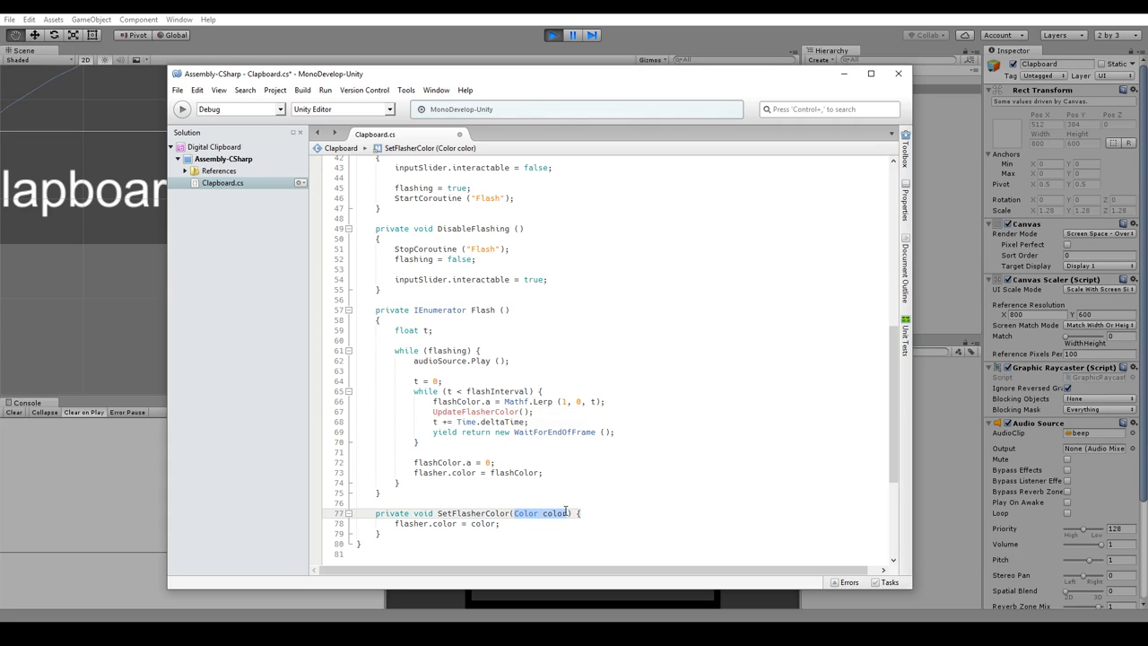
key("Delete")
key("Down")
key("Left")
key("ctrl+shift+Left")
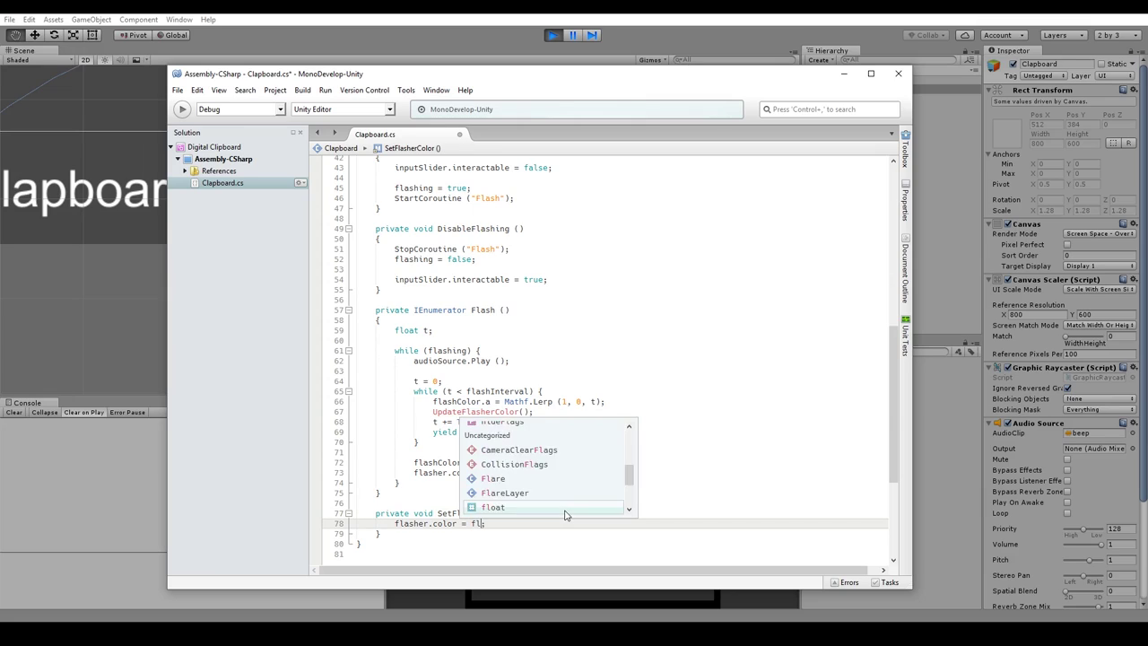
type("flashec")
key("BackSpace")
type("r")
key("Down")
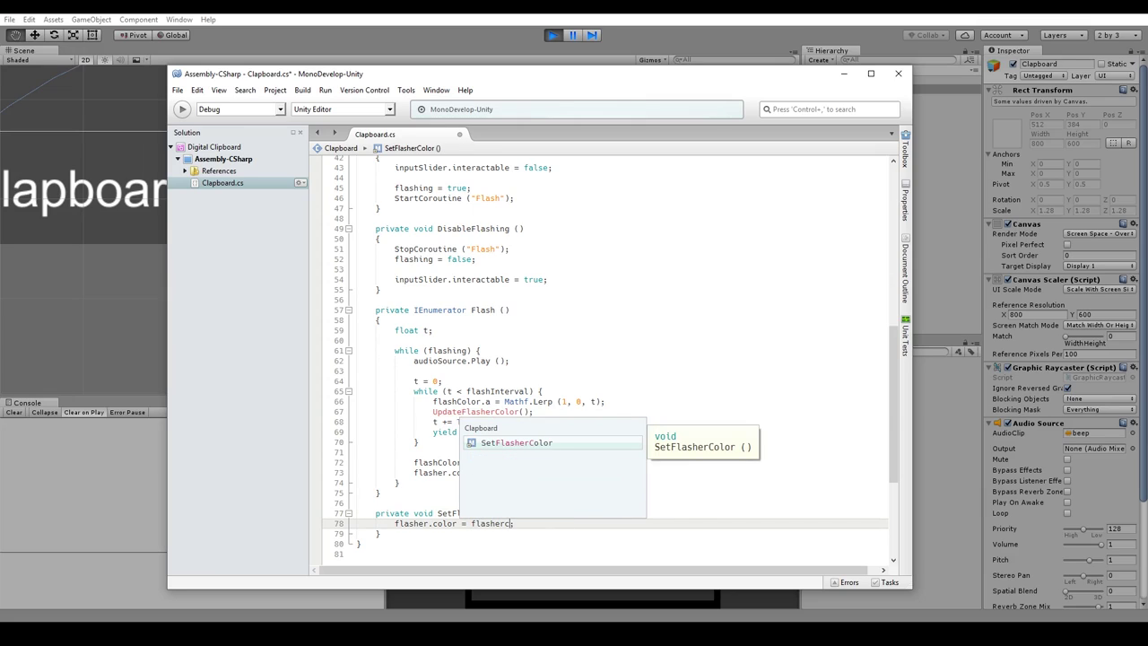
key("Return")
key("ctrl+shift+Left")
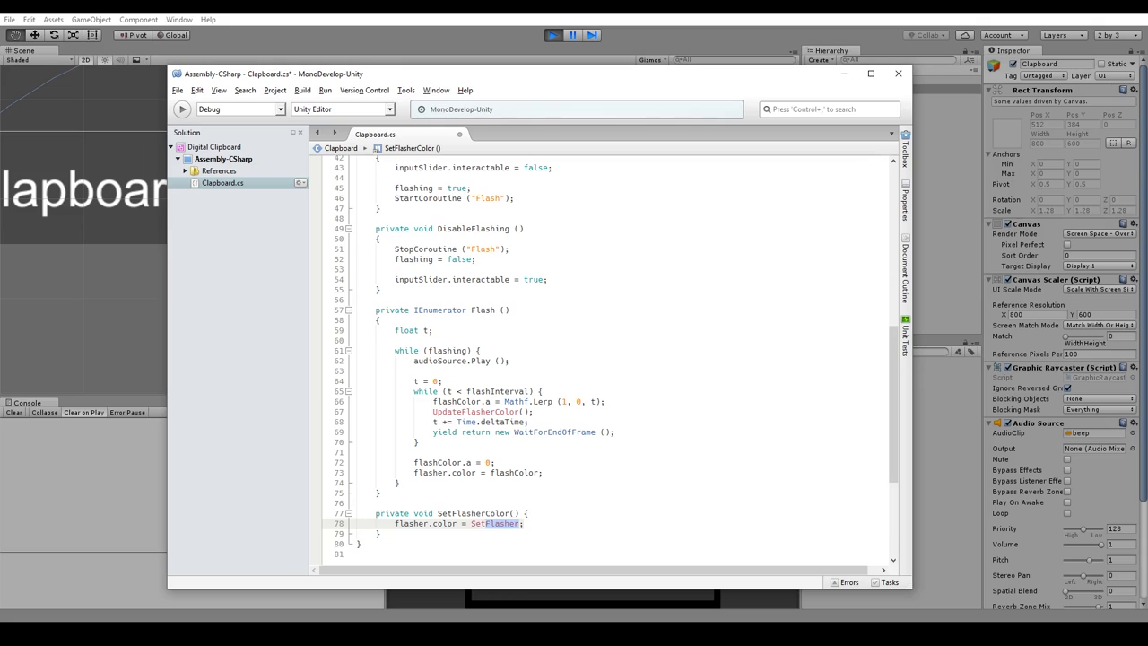
type("flashColor")
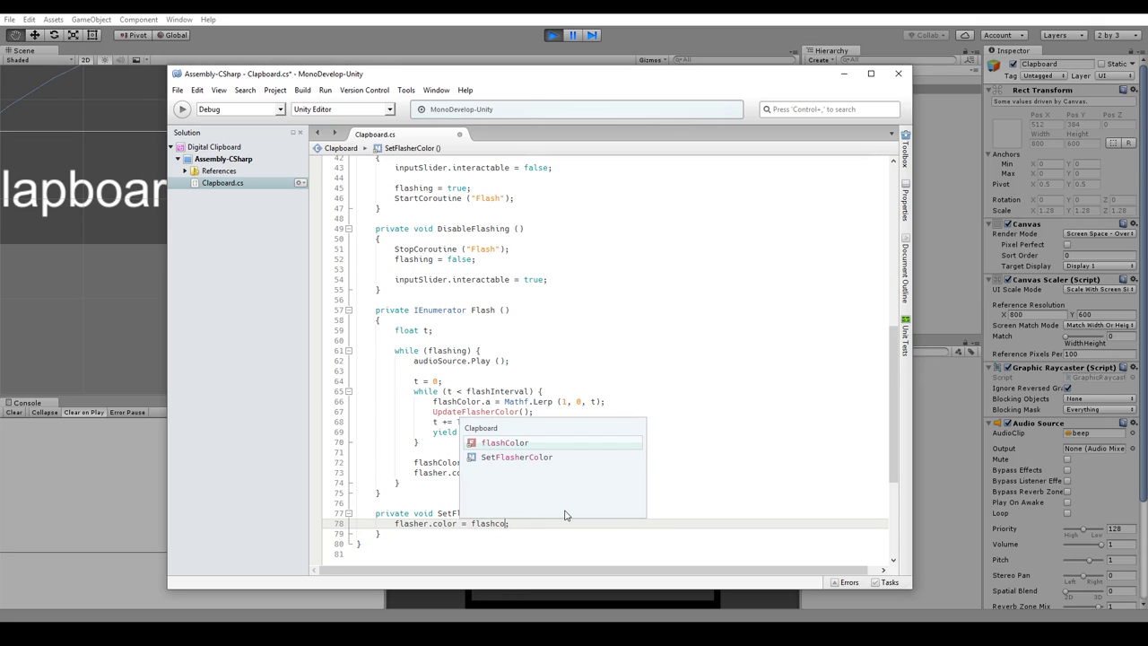
type(";")
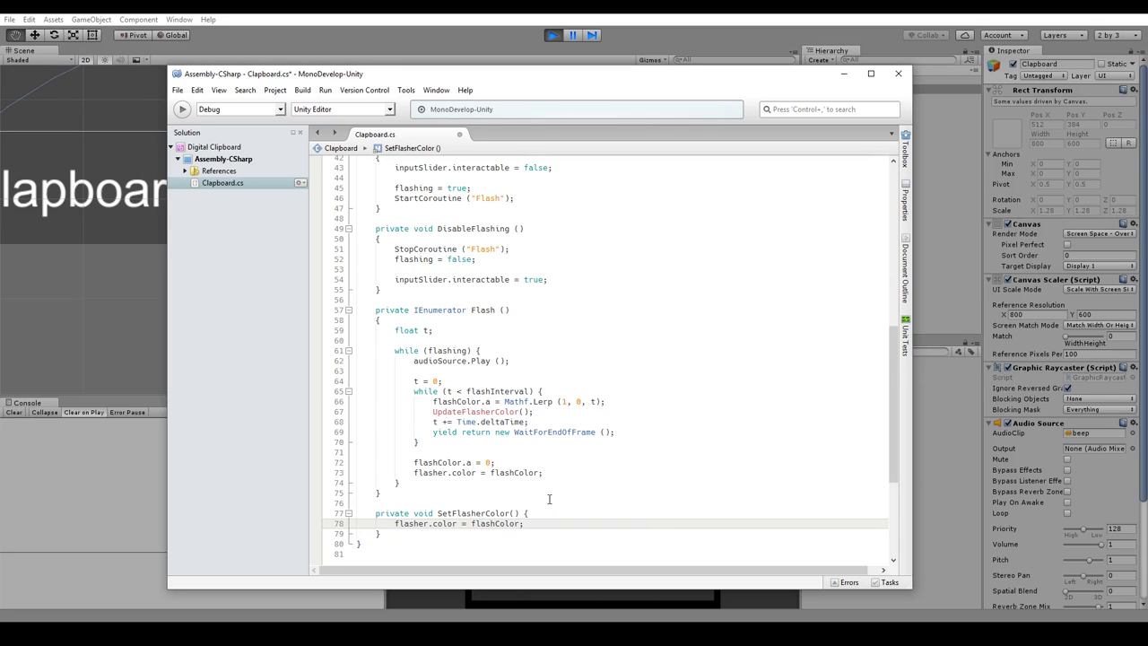
key("ctrl+s")
Rename the SetFlasherColor method to UpdateFlasherColor
left_click(482, 513)
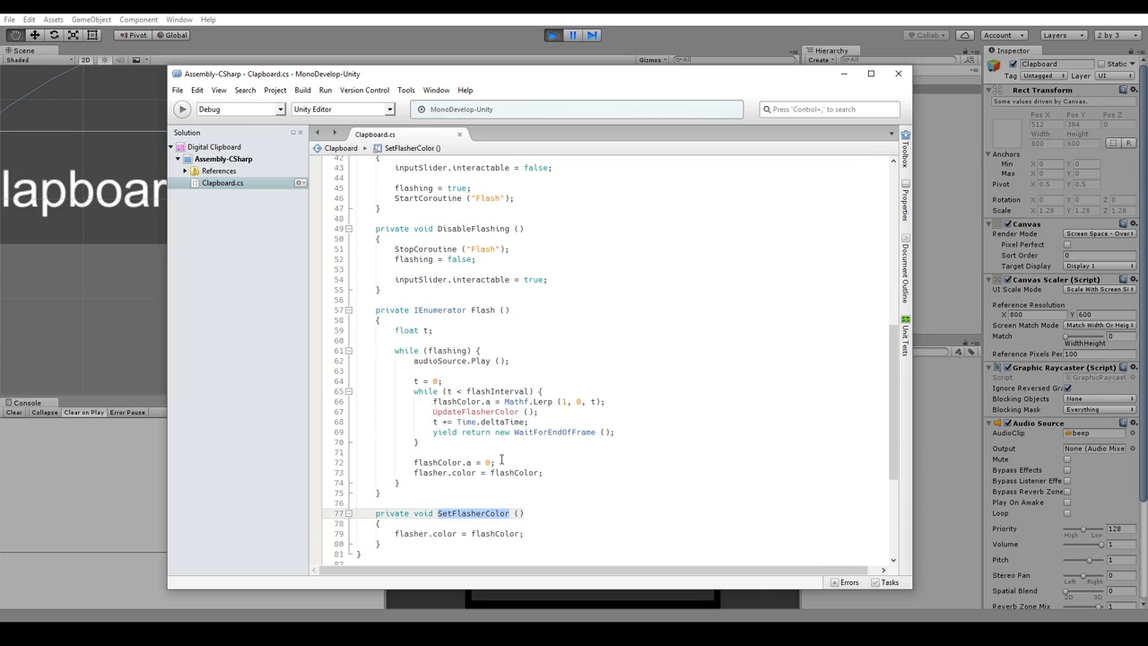
double_click(447, 412)
key("ctrl+c")
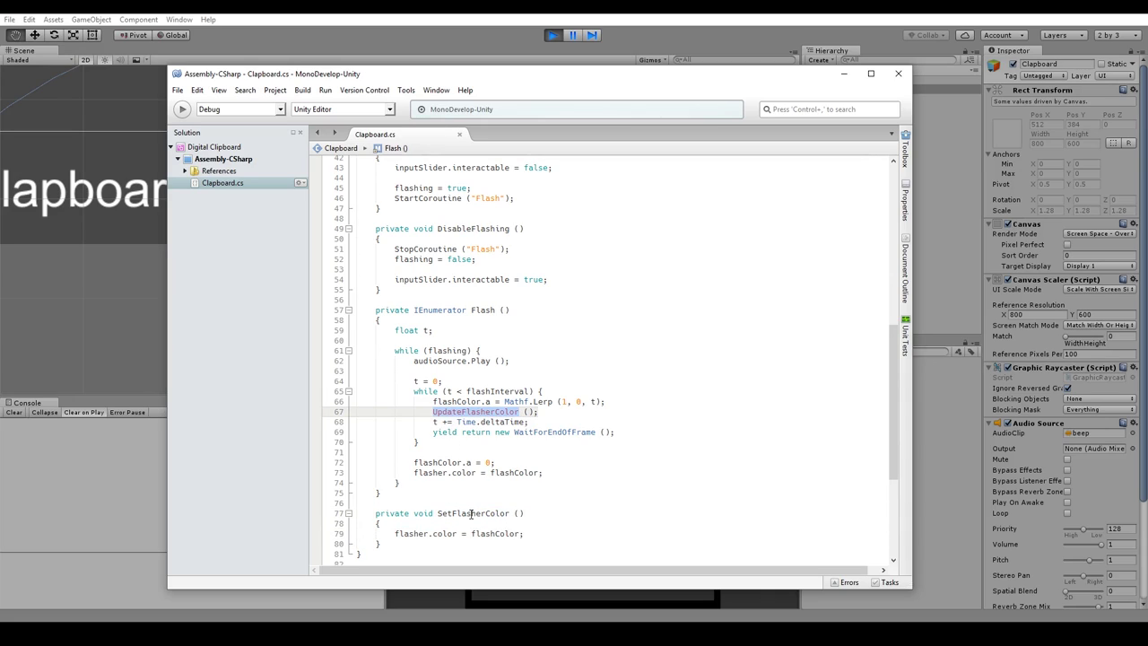
double_click(471, 513)
key("ctrl+v")
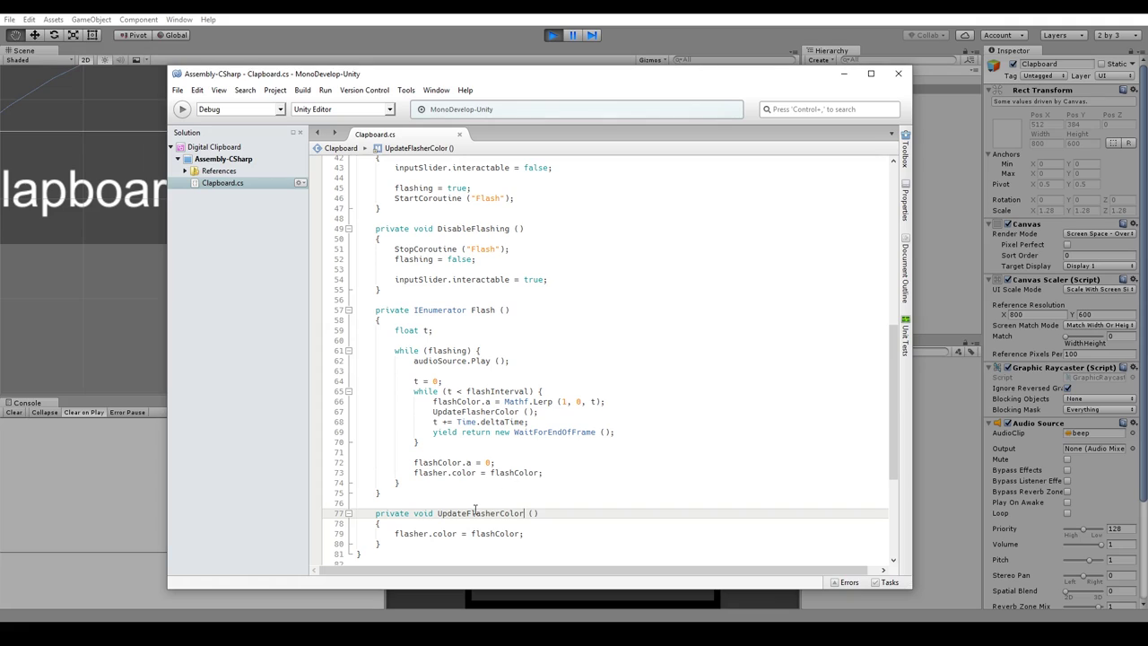
double_click(477, 513)
scroll(547, 447, "up", 2)
scroll(546, 447, "up", 3)
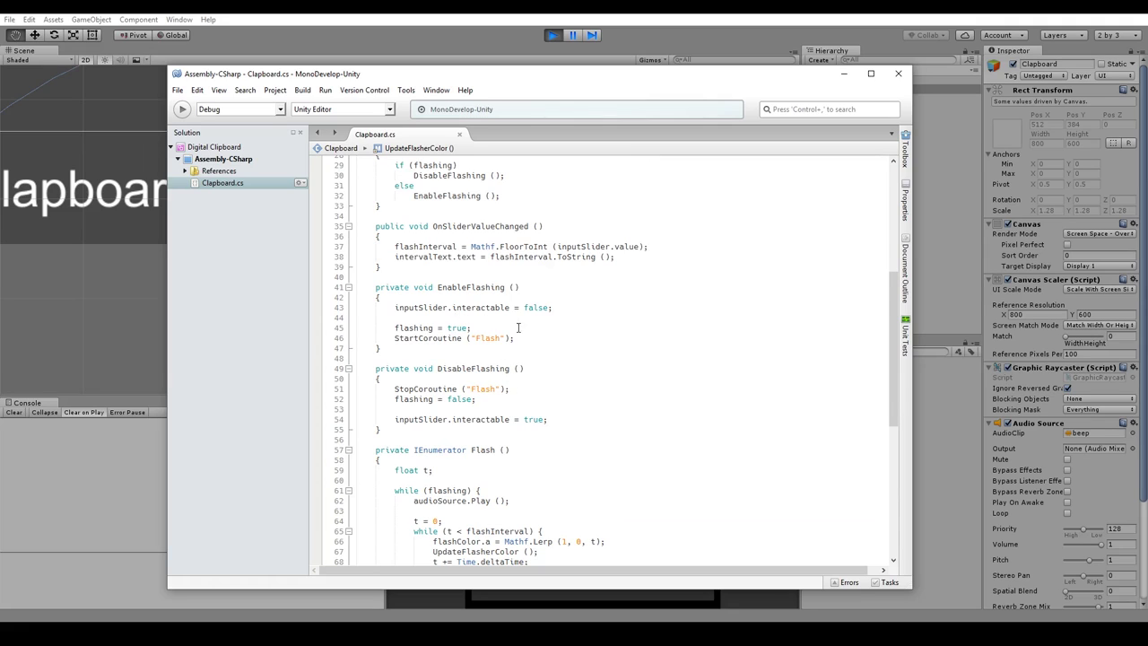
scroll(518, 328, "up", 3)
scroll(518, 336, "up", 5)
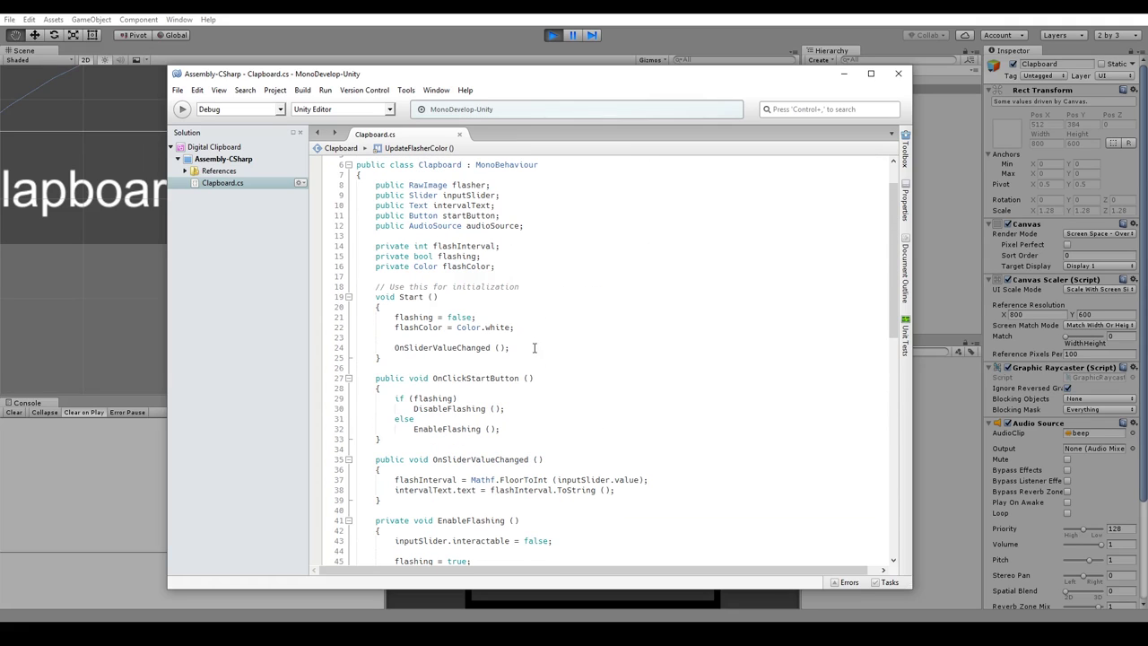
Delete the flashColor = Color.white line from Start()
left_click(395, 329)
key("shift+Down")
key("Delete")
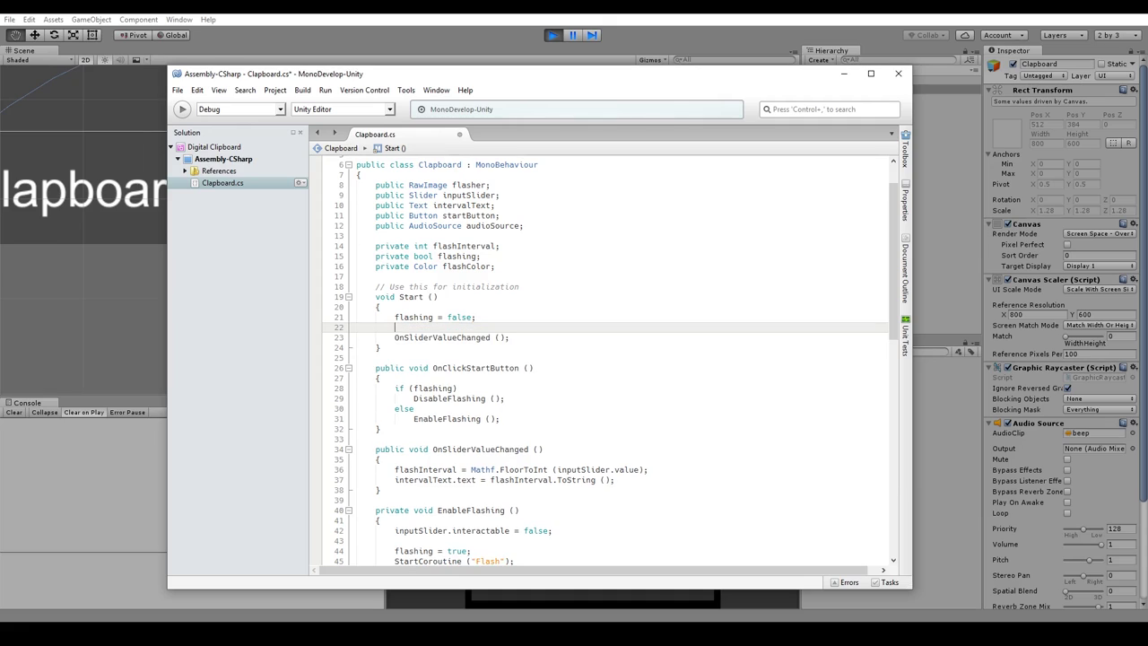
scroll(556, 319, "down", 6)
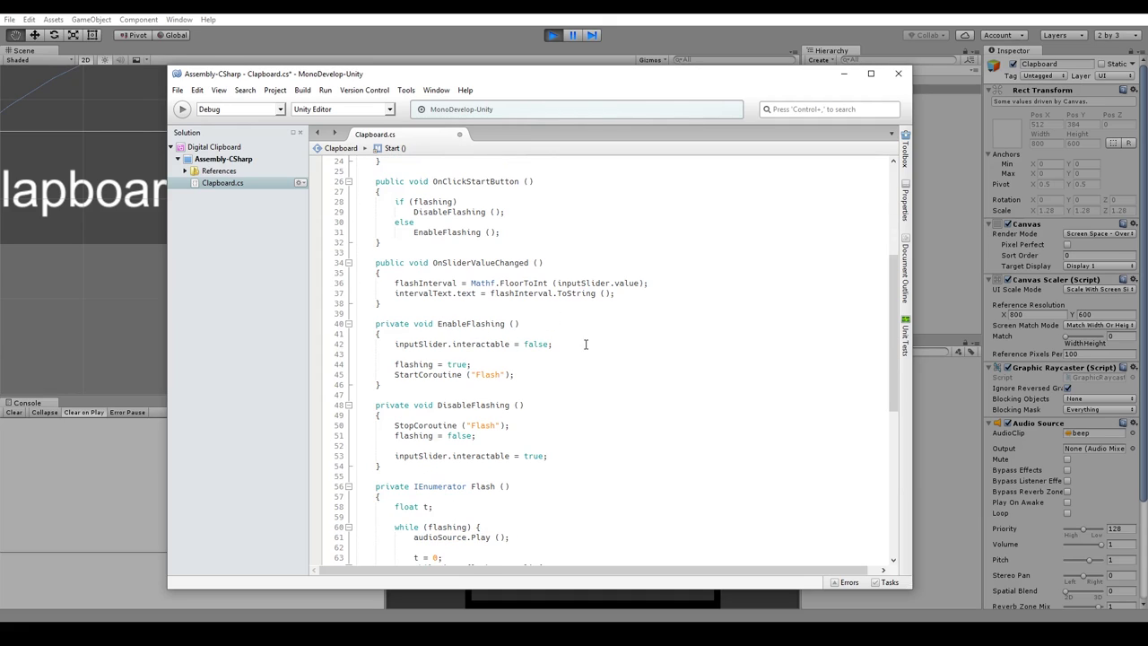
Add flashColor = Color.white; and UpdateFlasherColor(); to EnableFlashing()
left_click(586, 343)
key("Return")
type("flashColor = Color.white;")
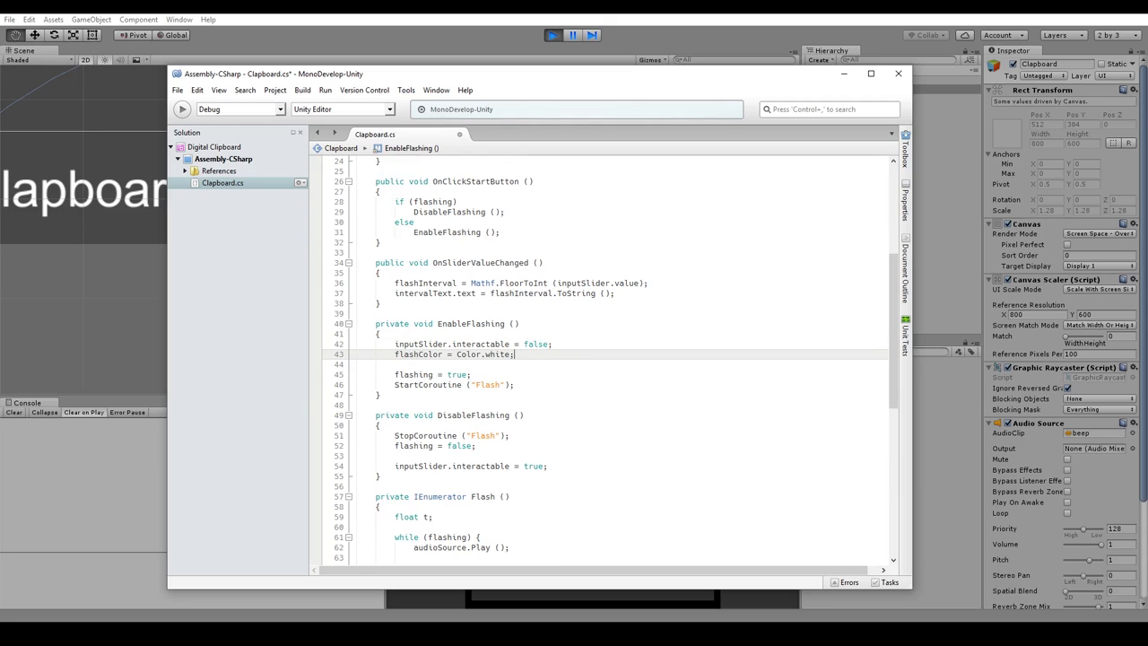
key("Return")
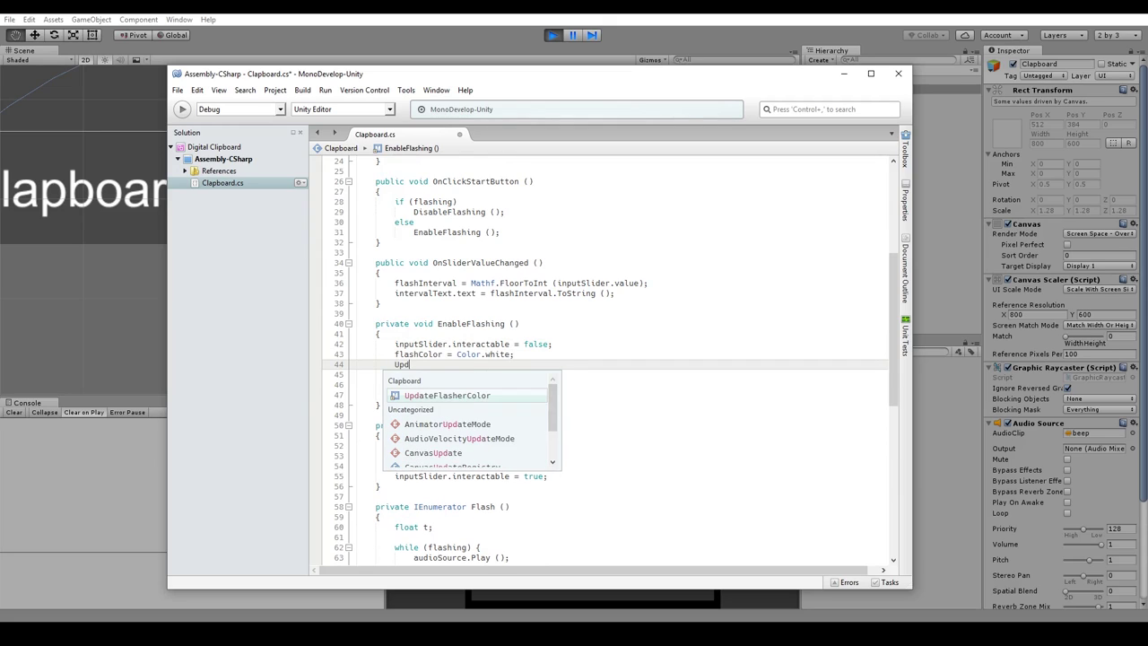
type("UpdateFlasherColor()")
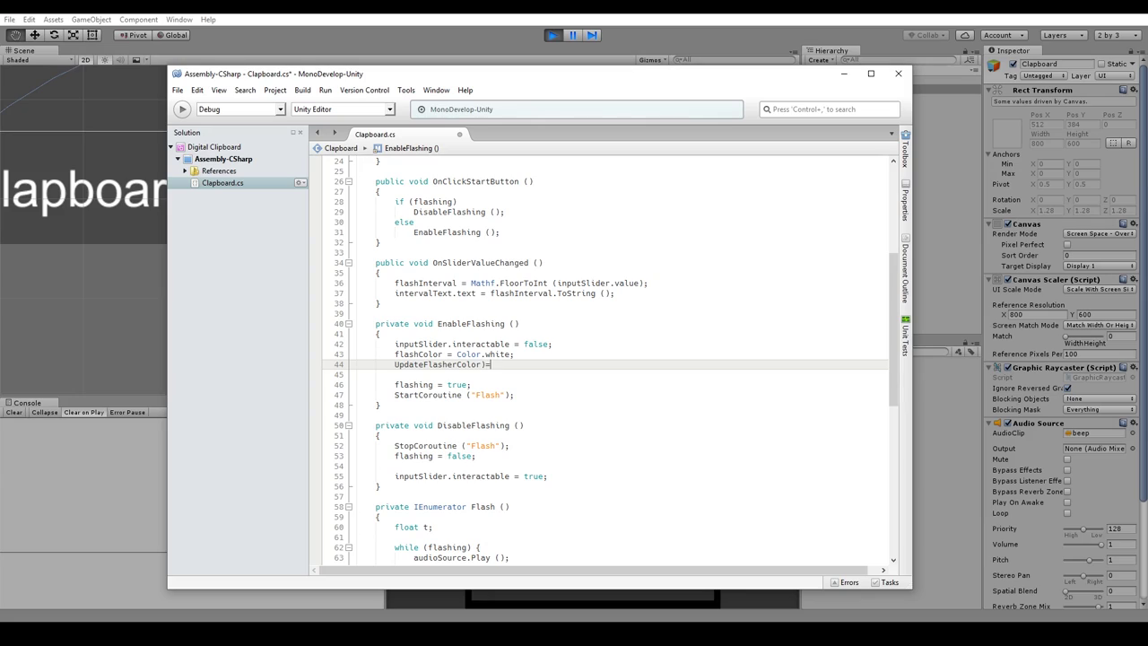
type("();")
Copy both colour lines into DisableFlashing() and save the script
left_click(395, 354)
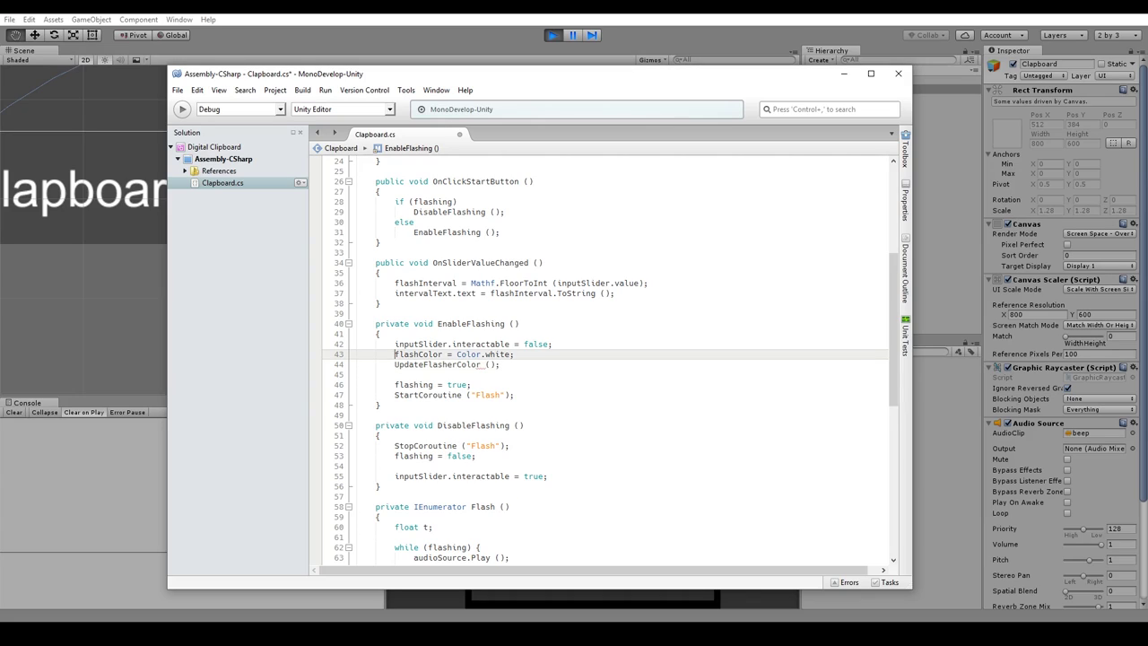
key("Return")
key("shift+Down")
key("shift+End")
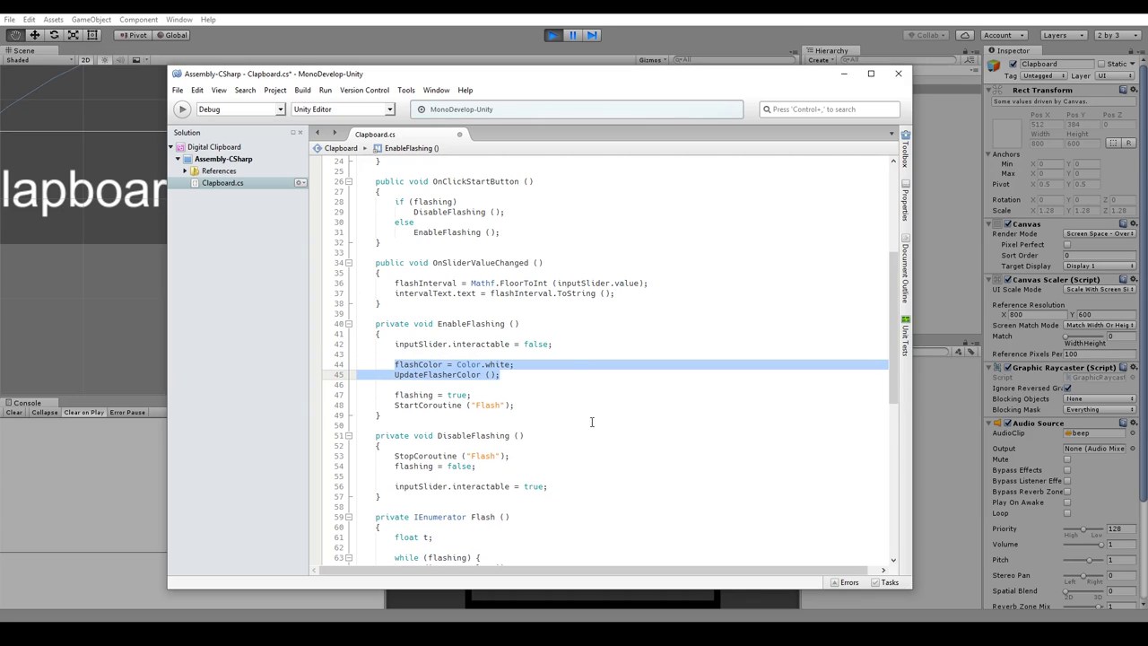
key("ctrl+c")
left_click(601, 486)
key("Return")
key("Return")
key("ctrl+v")
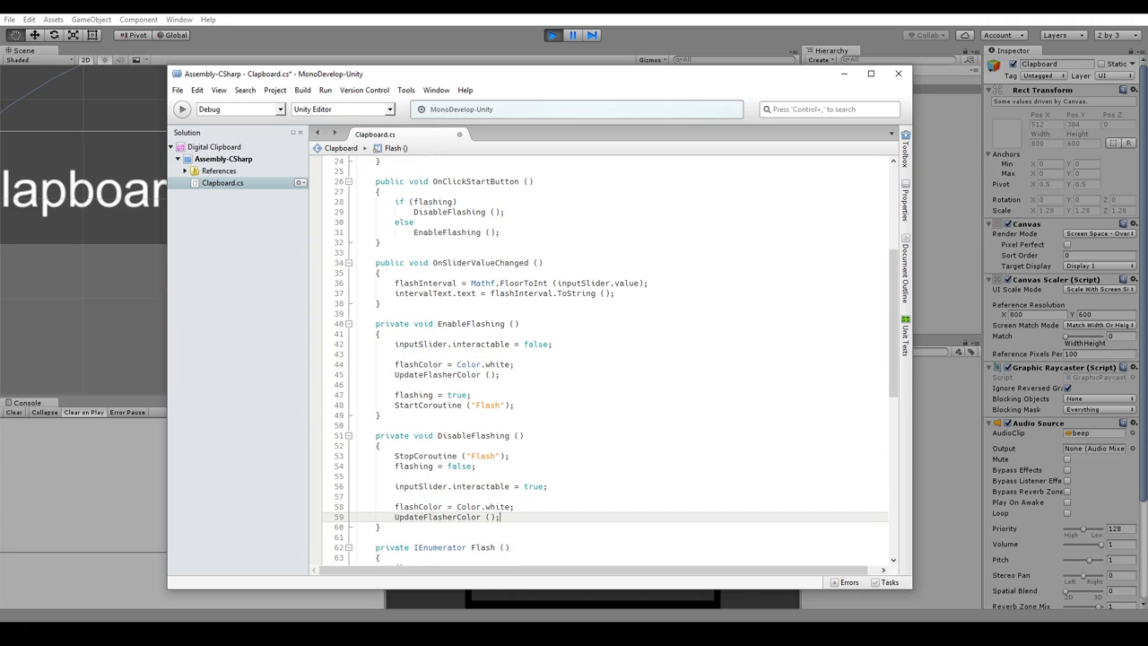
key("Up")
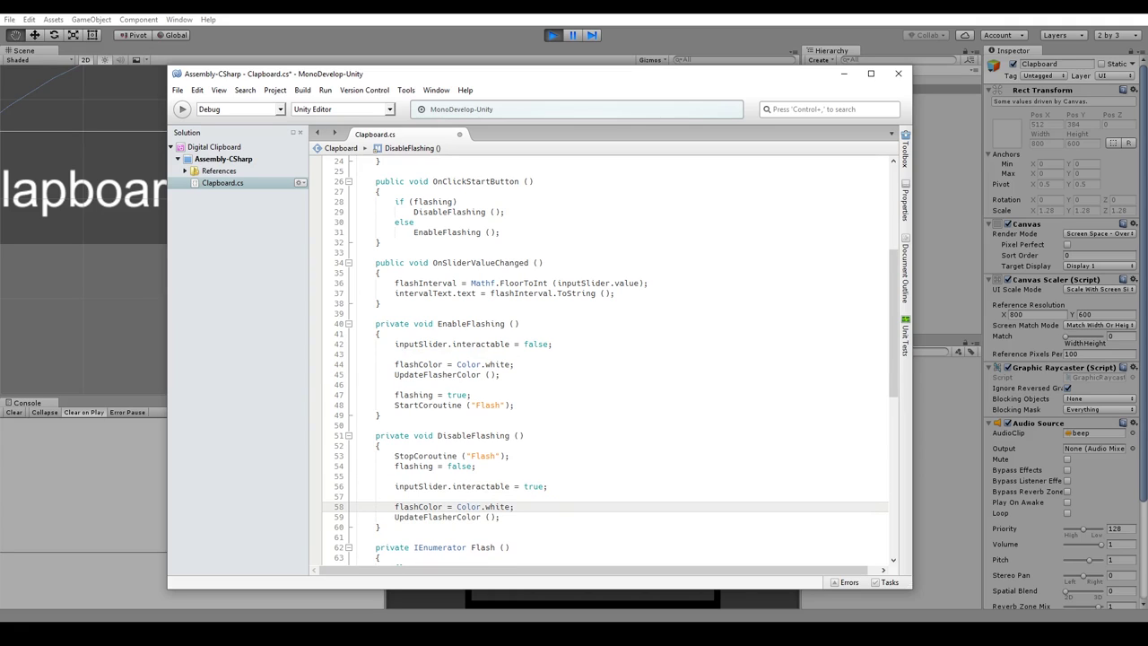
key("ctrl+s")
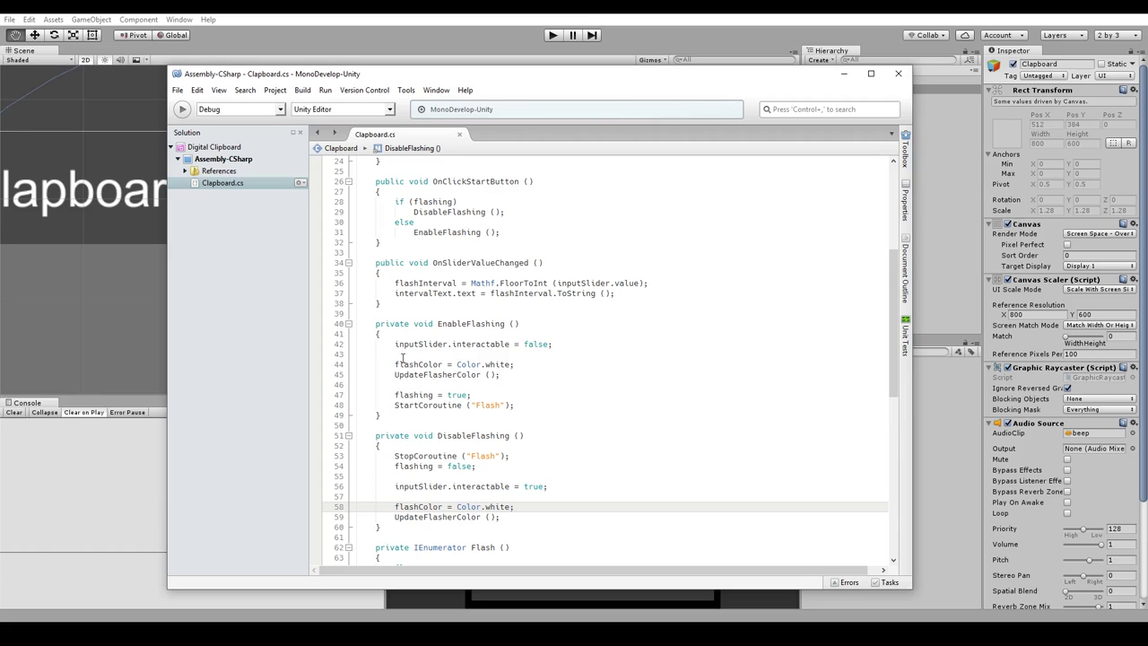
Paste the same two colour lines into Start()
left_click_drag(393, 362, 500, 375)
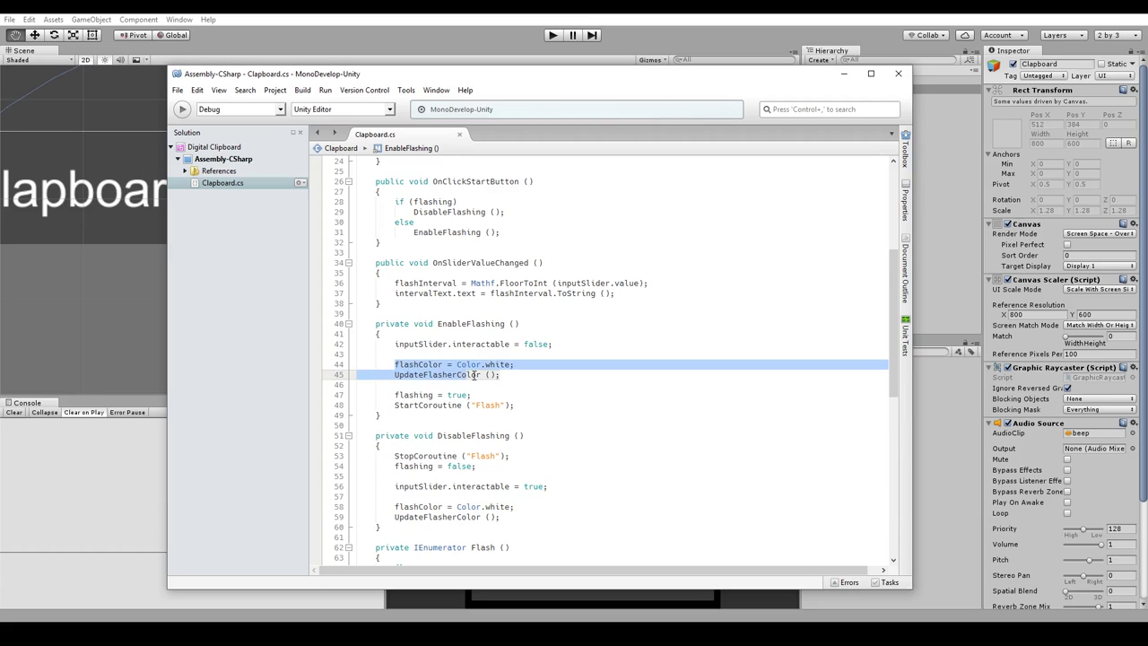
scroll(502, 368, "up", 8)
scroll(501, 368, "down", 2)
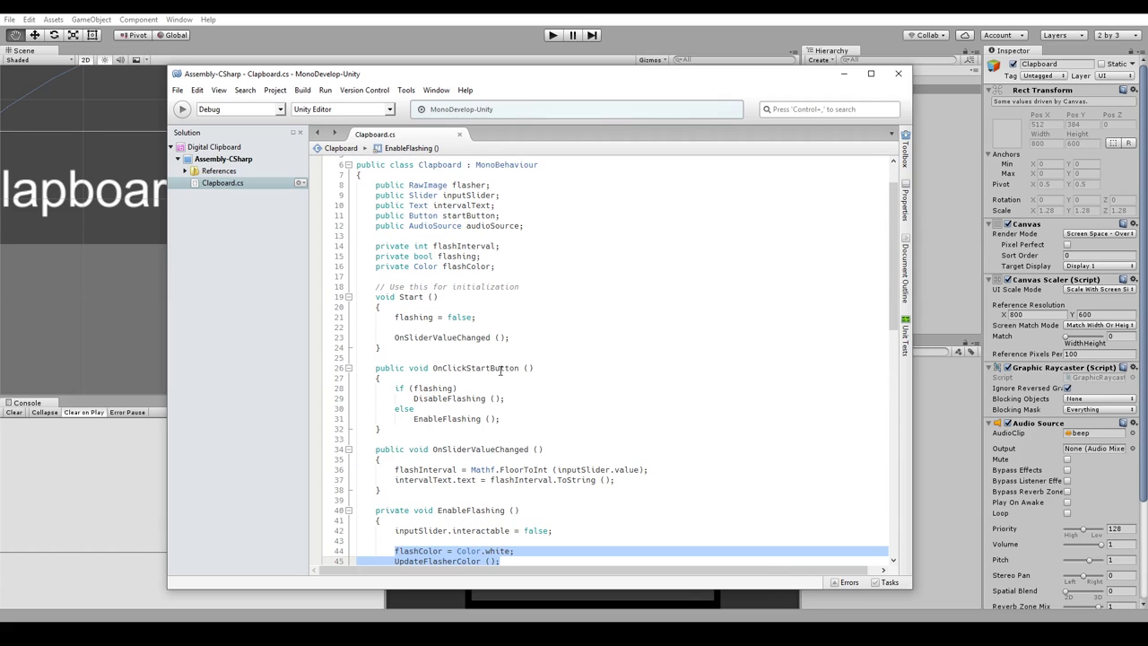
key("ctrl+c")
left_click(494, 320)
key("Return")
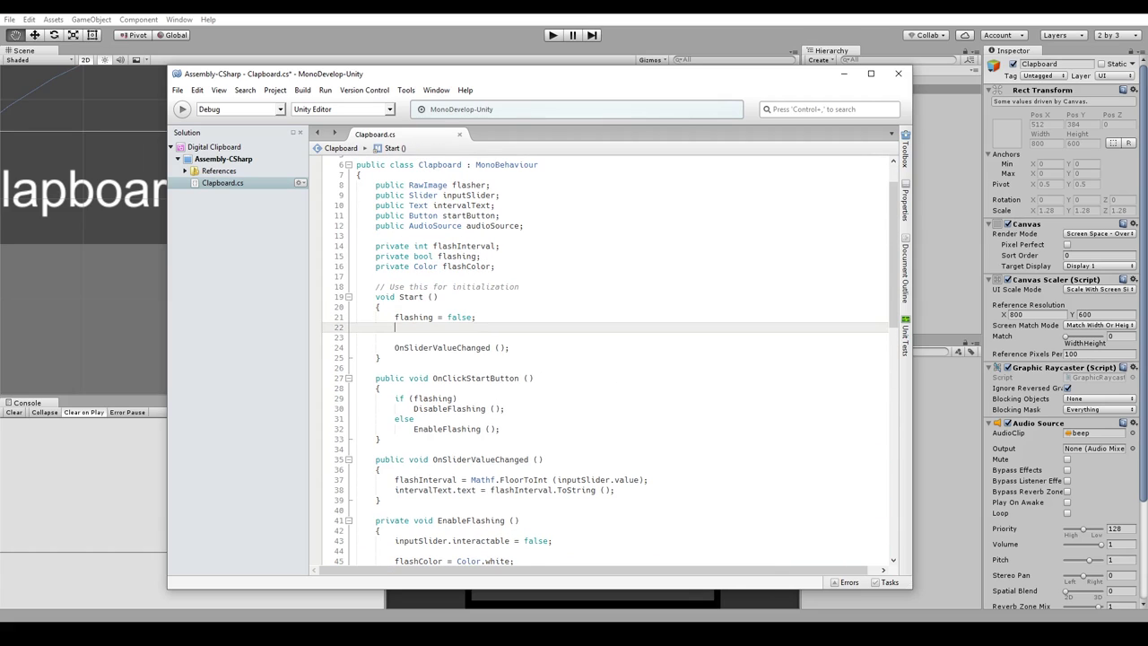
key("ctrl+v")
Back in Unity, enter Play mode and start the clapboard flashing white
left_click(556, 35)
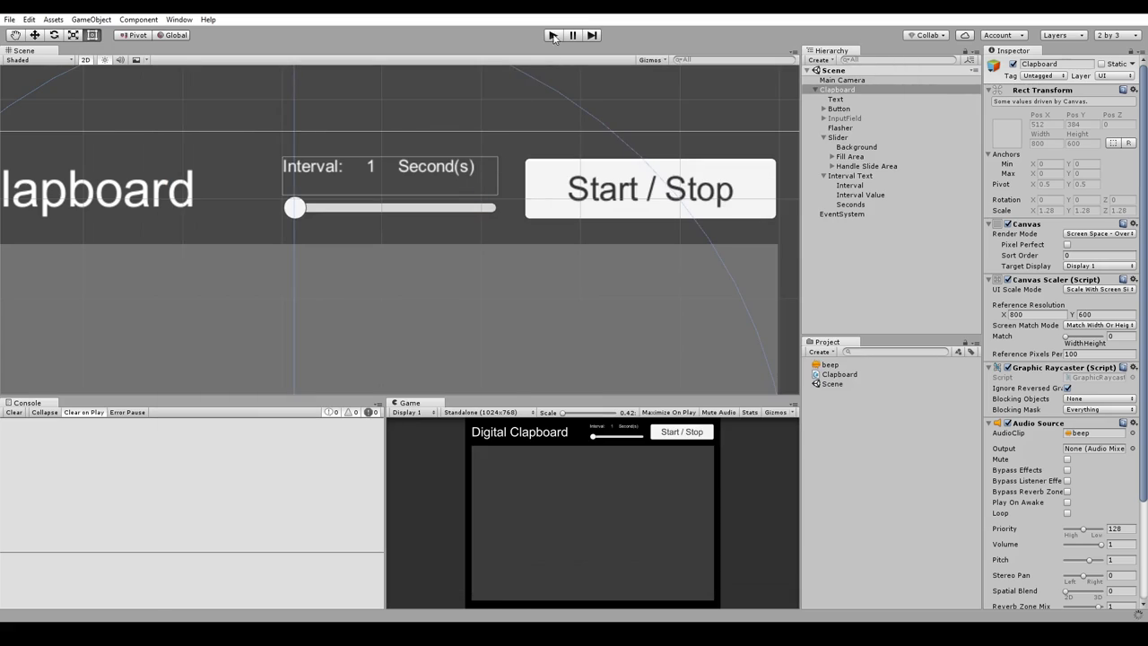
left_click(556, 34)
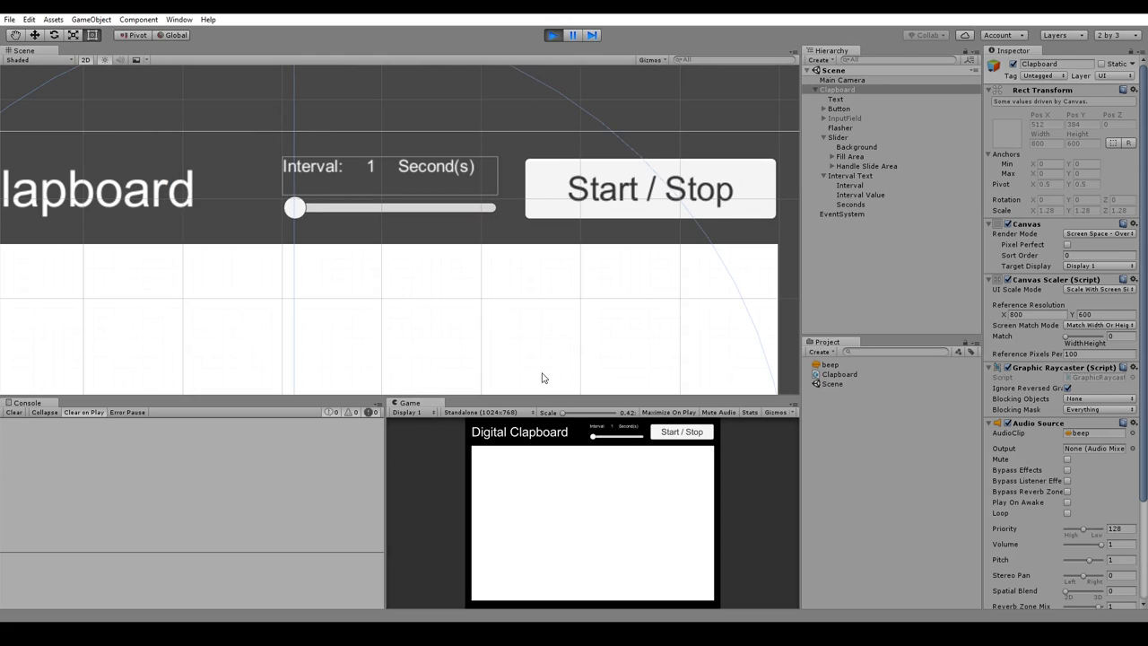
left_click(680, 433)
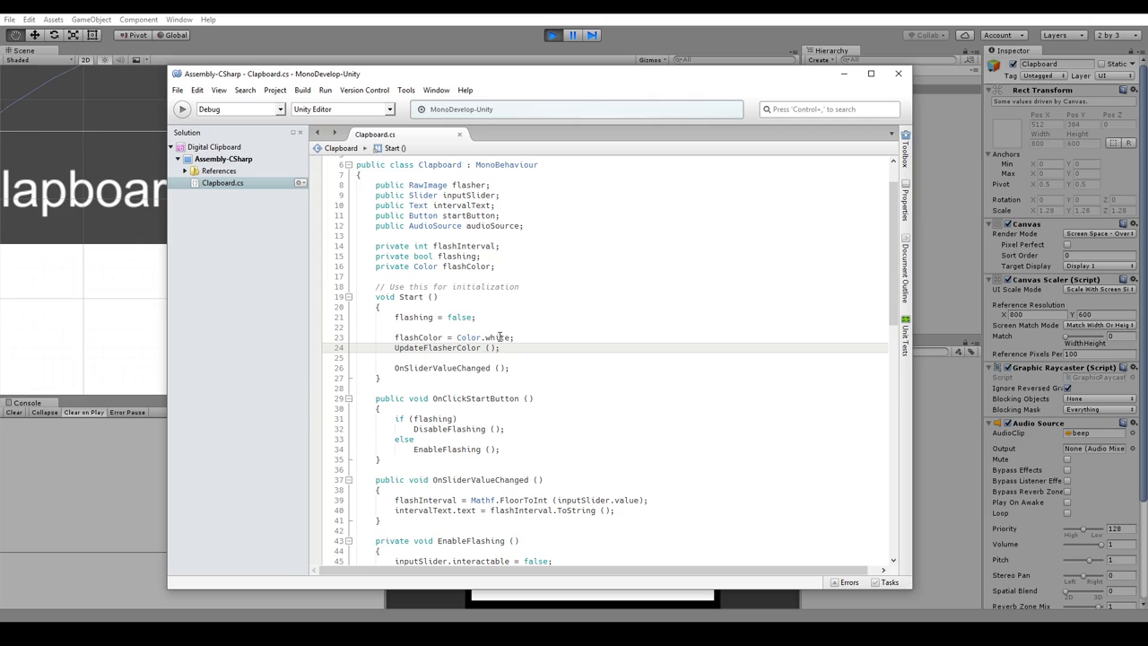
Change Color.white to Color.black in Start() on line 23
double_click(500, 337)
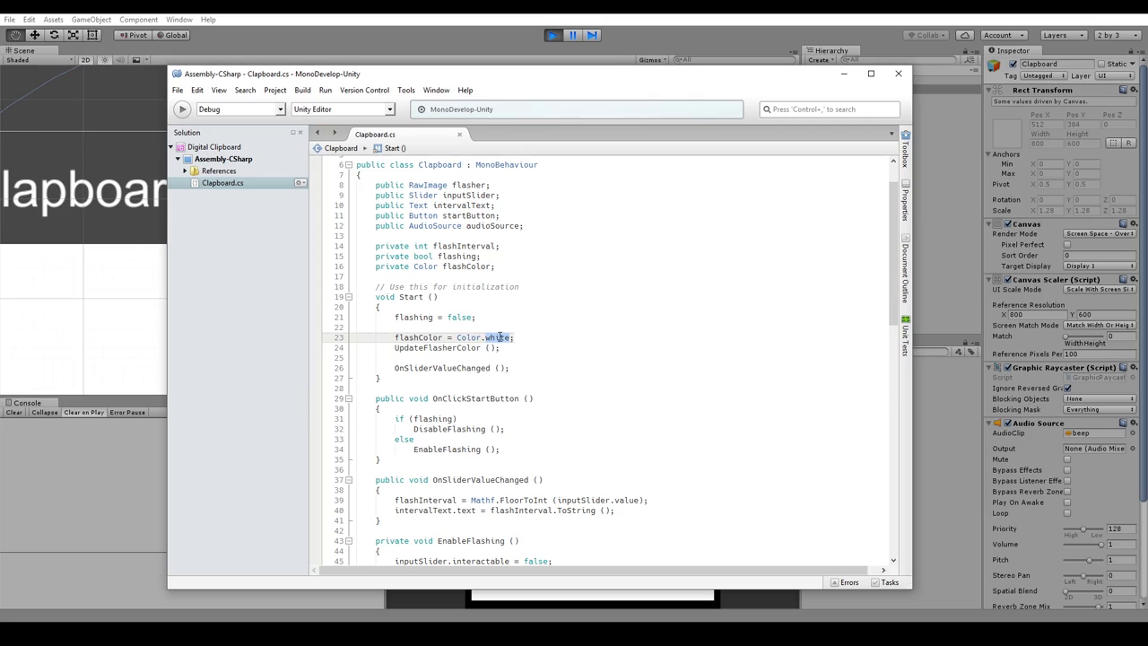
type("Black")
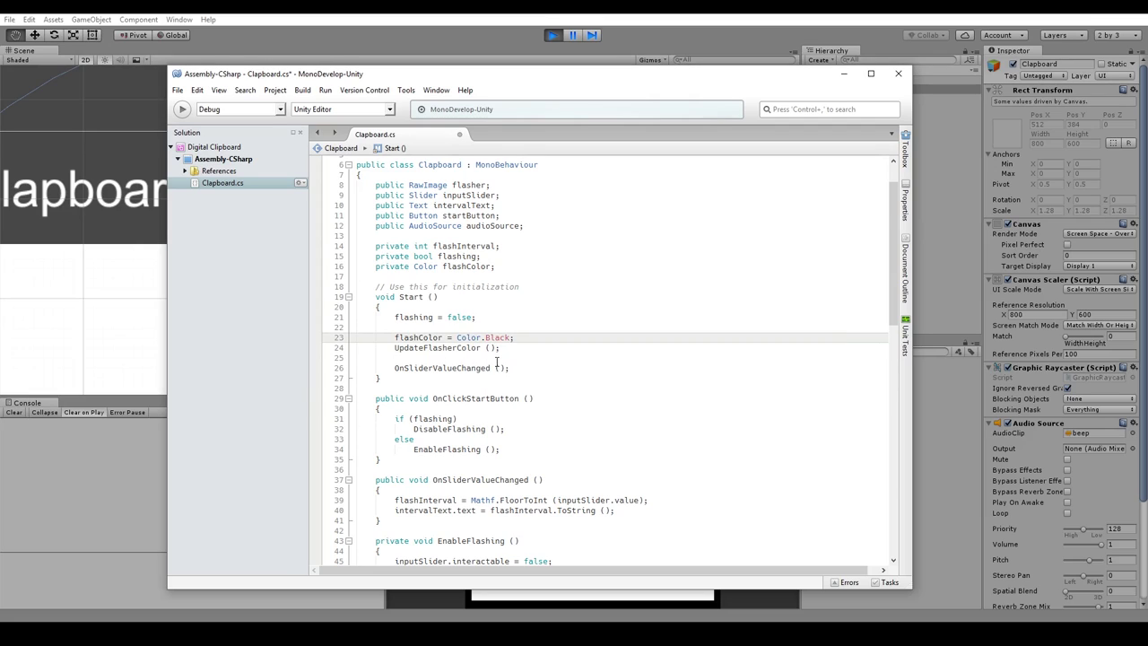
double_click(496, 337)
type("b")
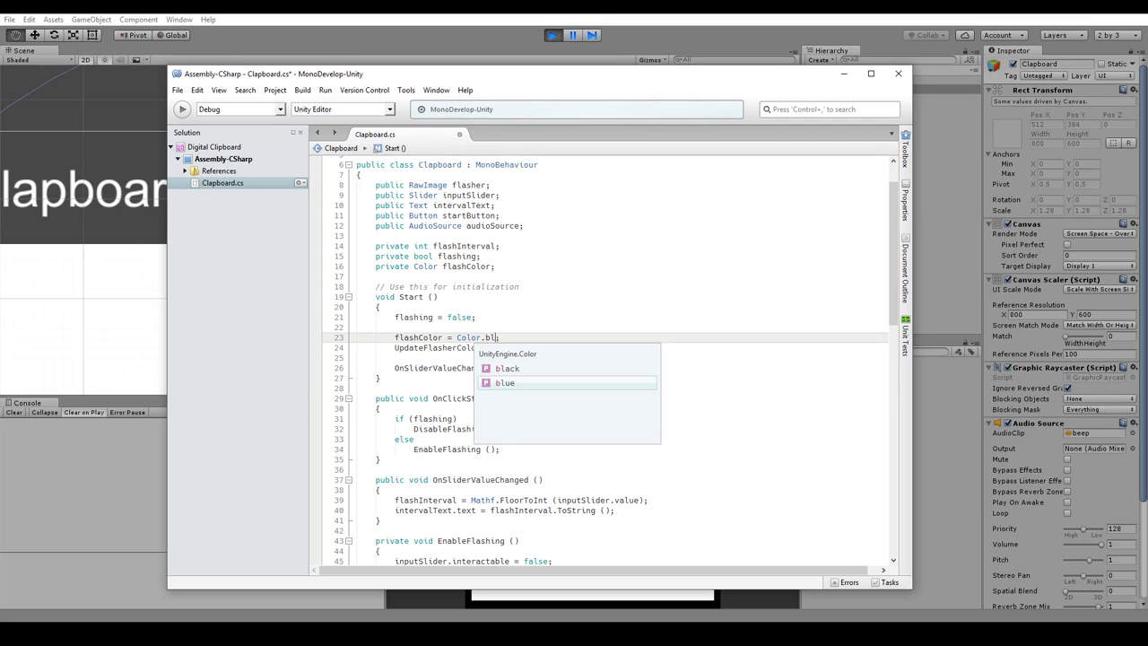
key("Return")
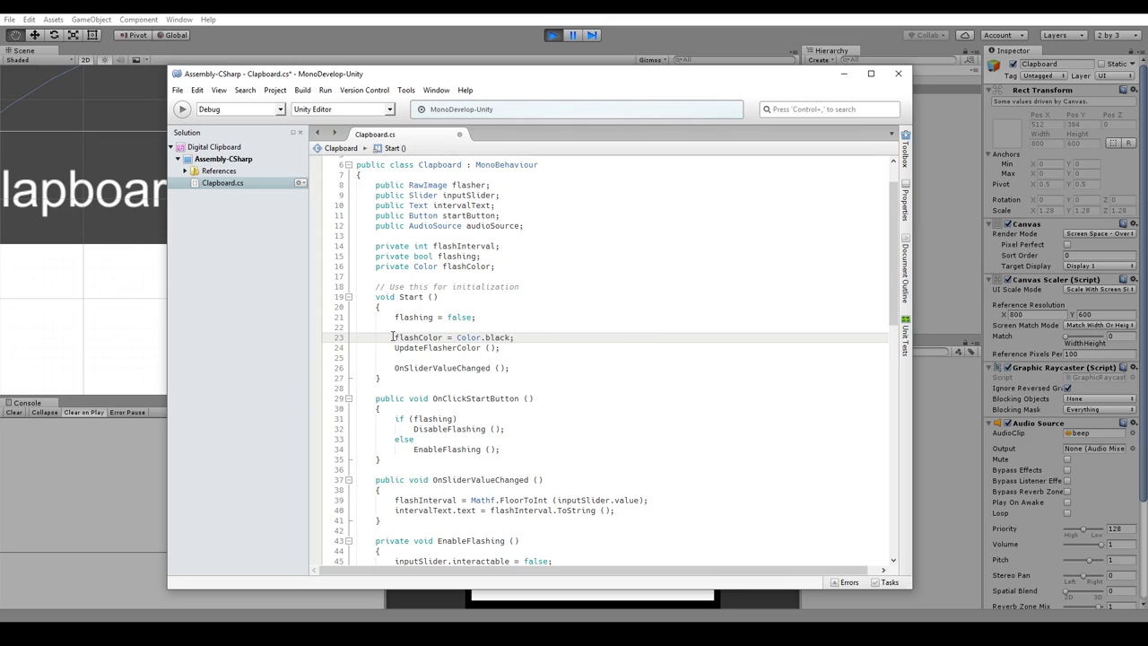
left_click_drag(392, 337, 515, 337)
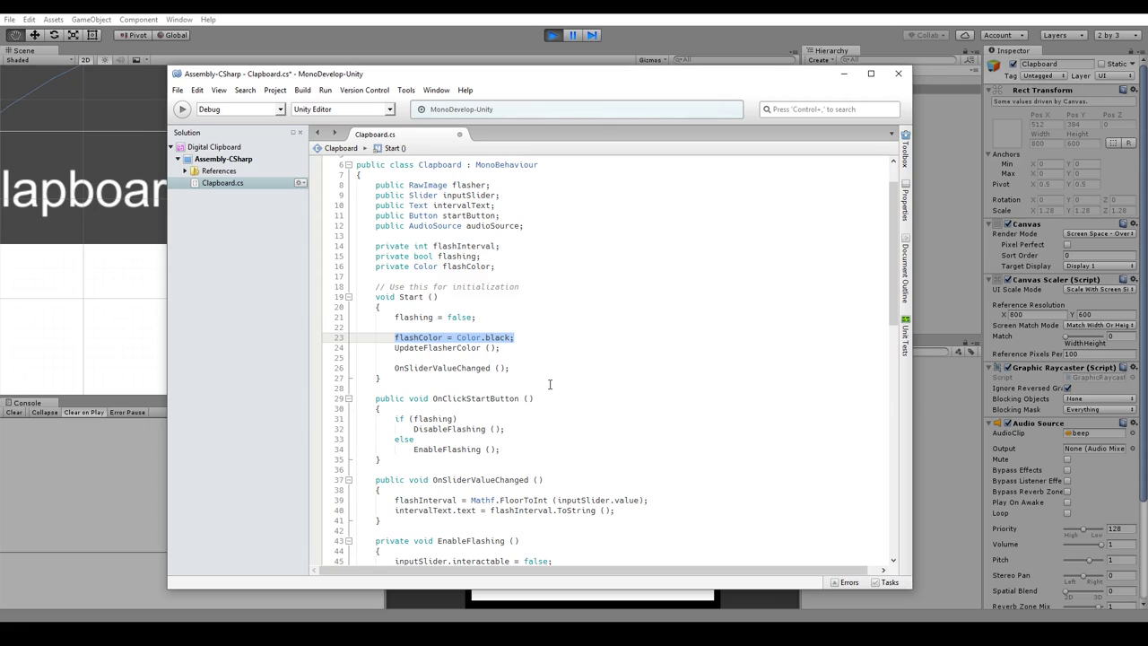
Change DisableFlashing()'s line 61 to Color.black, save, and return to Unity
scroll(550, 384, "down", 2)
scroll(550, 384, "down", 3)
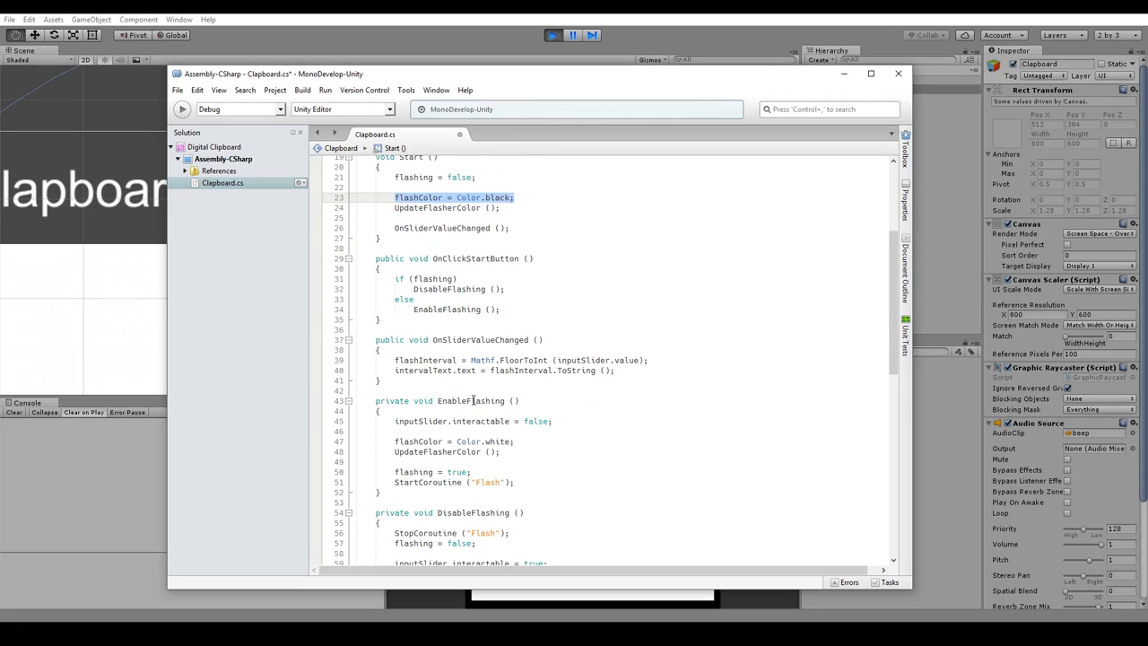
scroll(473, 401, "down", 2)
scroll(476, 402, "down", 3)
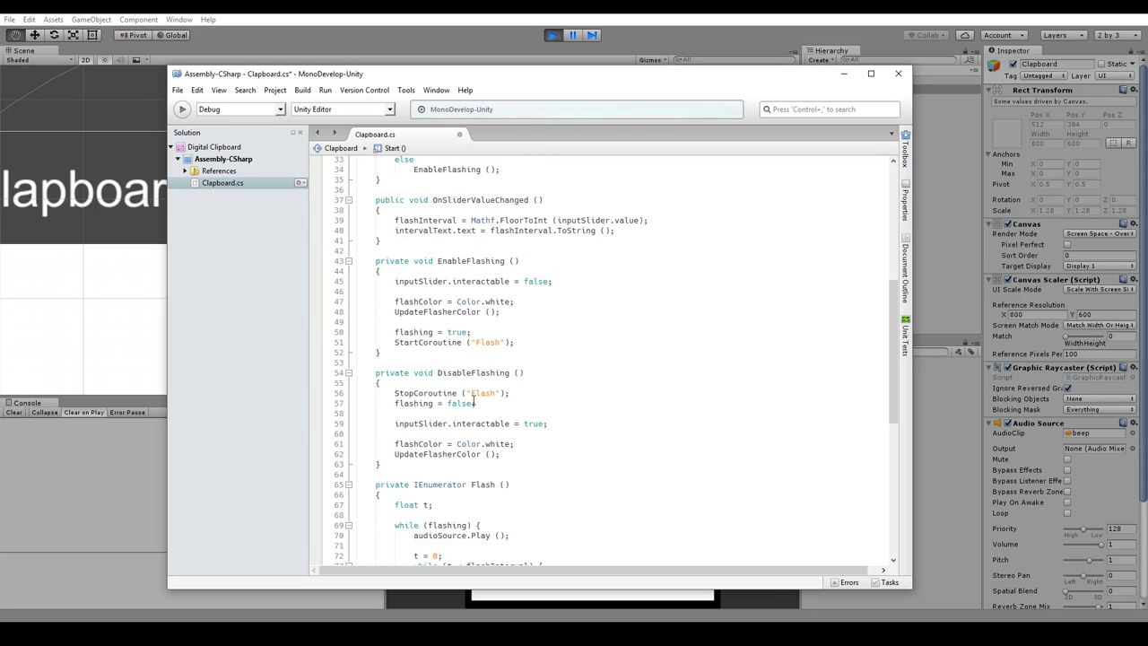
double_click(499, 443)
type("black")
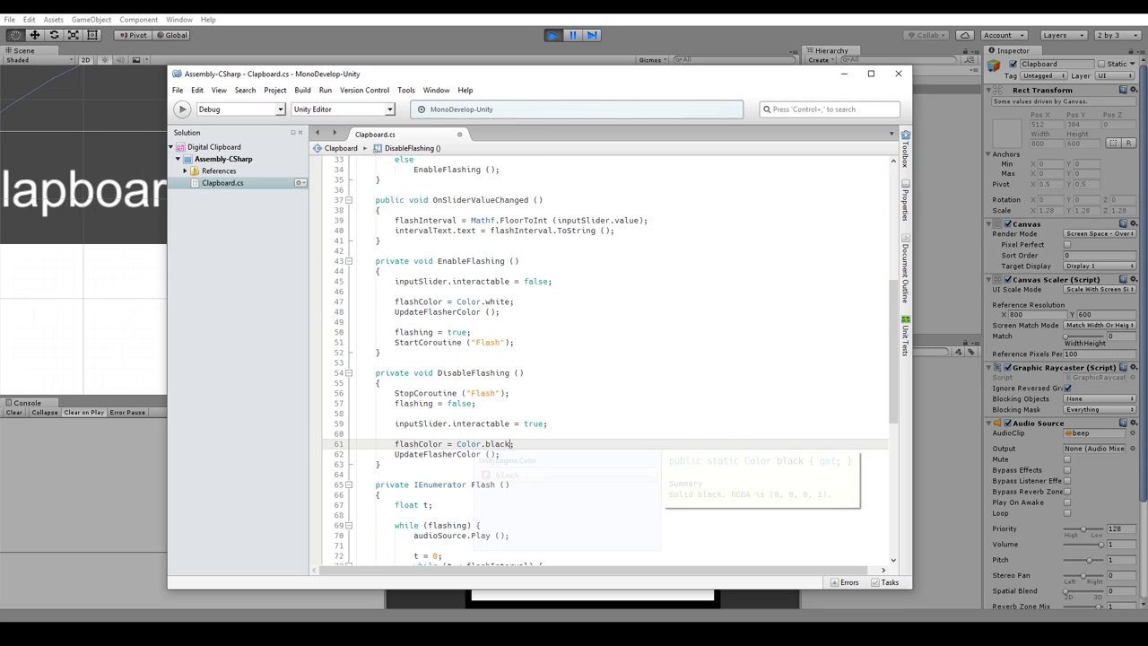
key("ctrl+s")
key("alt+Tab")
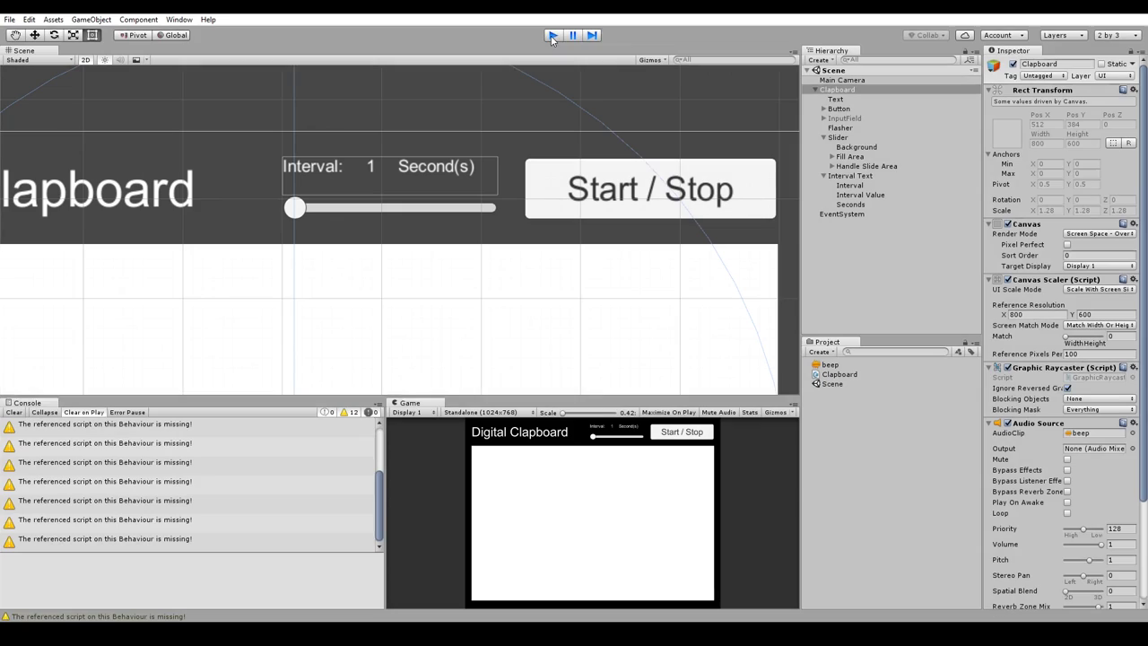
Rerun Play mode with the new code, trigger a flash, then stop the preview
left_click(553, 35)
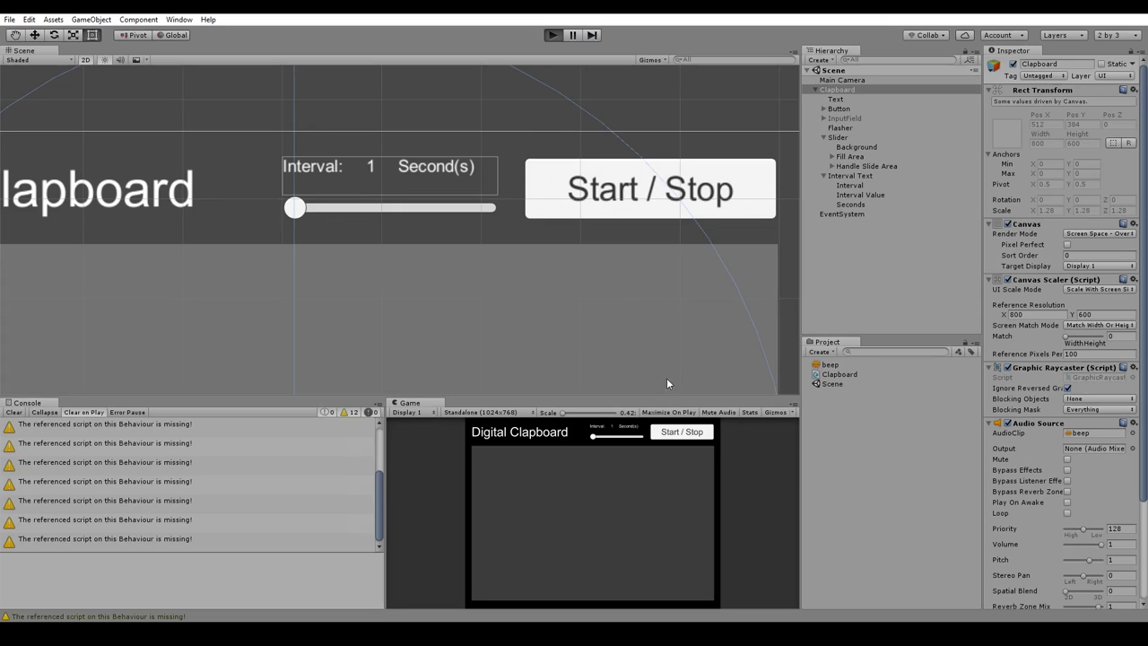
key("ctrl+p")
left_click(681, 434)
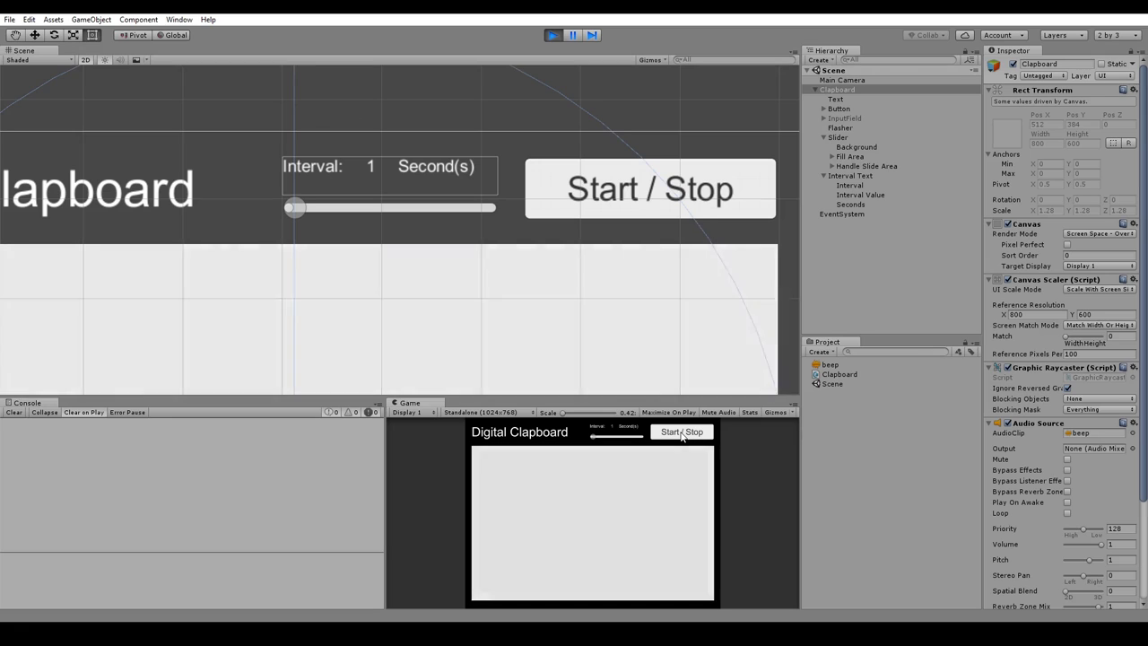
left_click(555, 35)
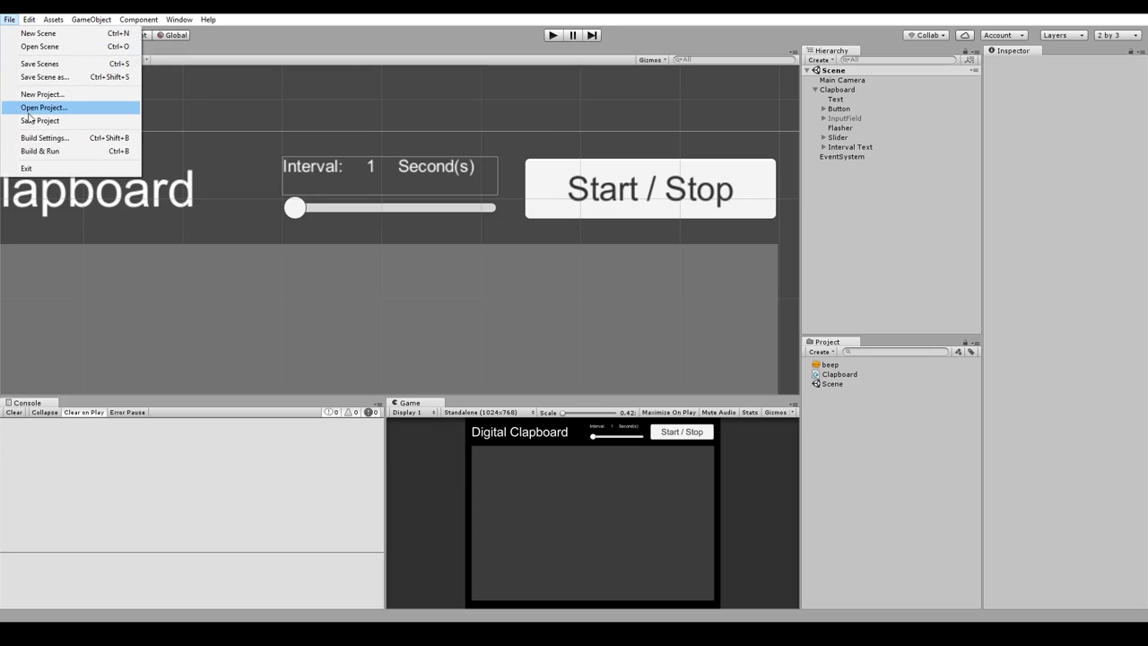
In Build Settings, target PC Standalone with the x86 architecture and development build left off
left_click(45, 137)
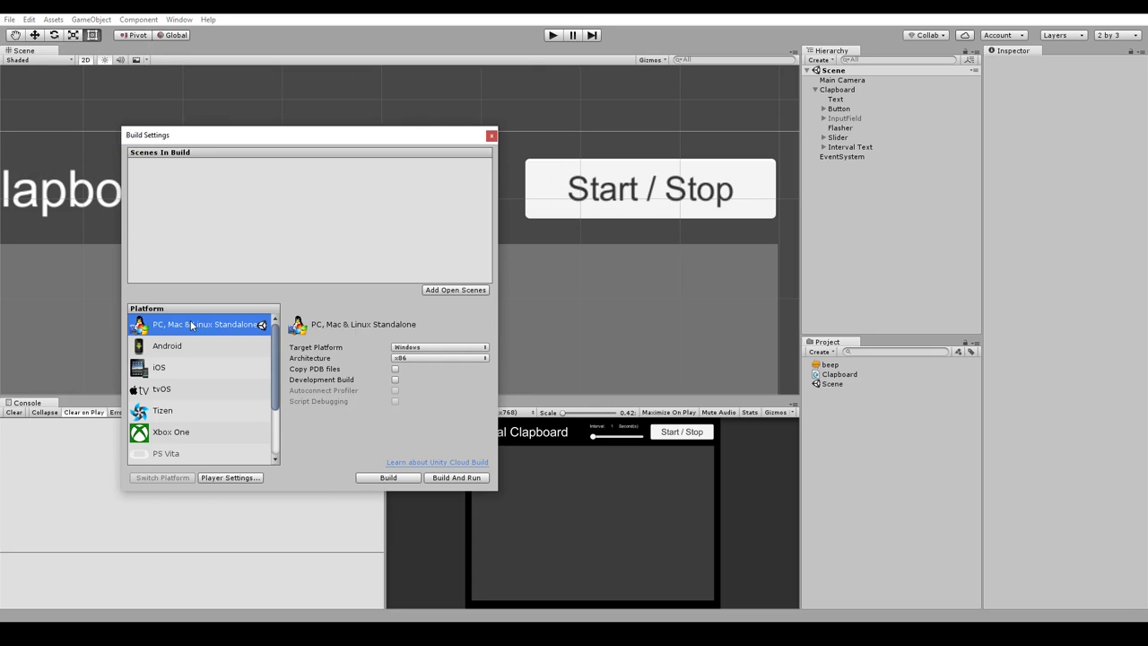
left_click(423, 348)
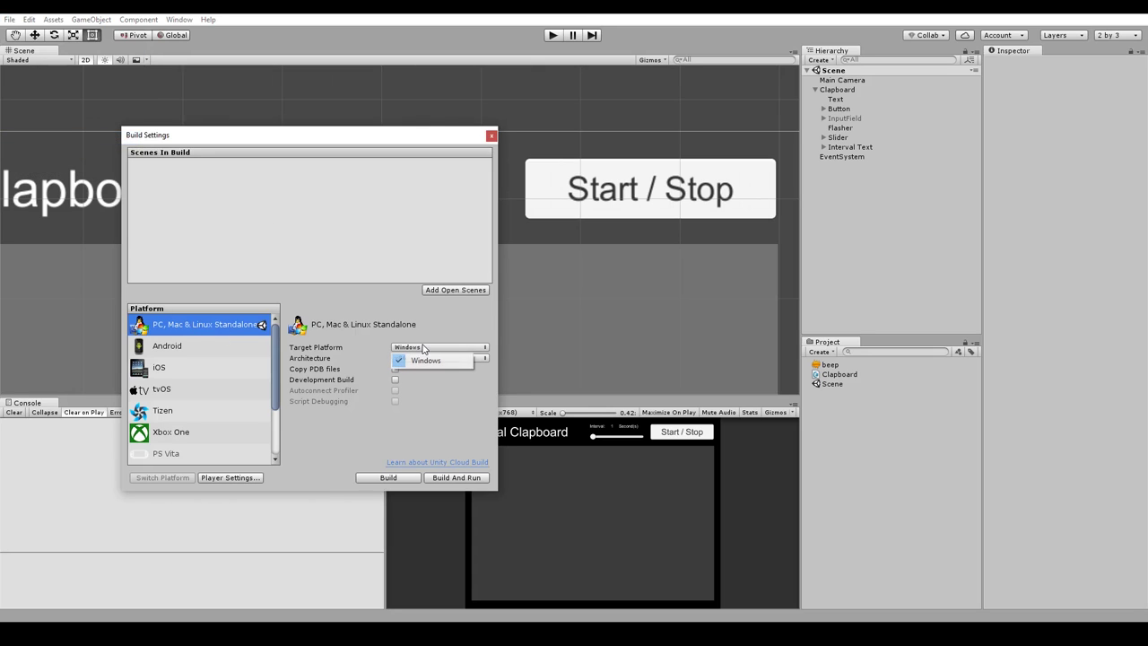
left_click(433, 380)
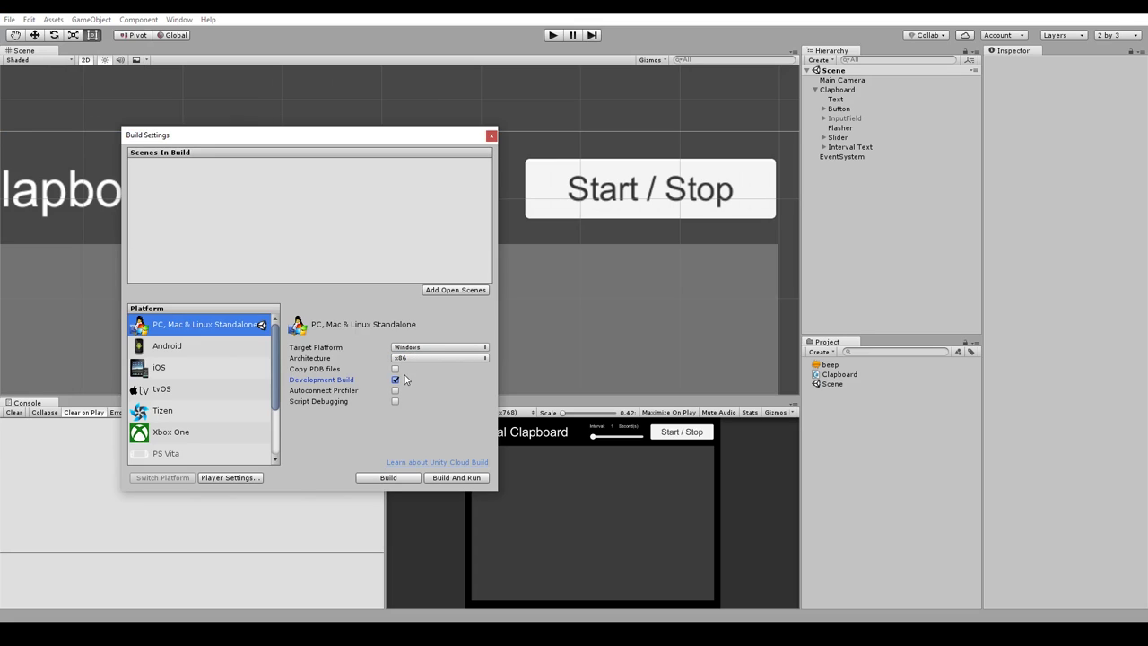
left_click(395, 380)
left_click(427, 358)
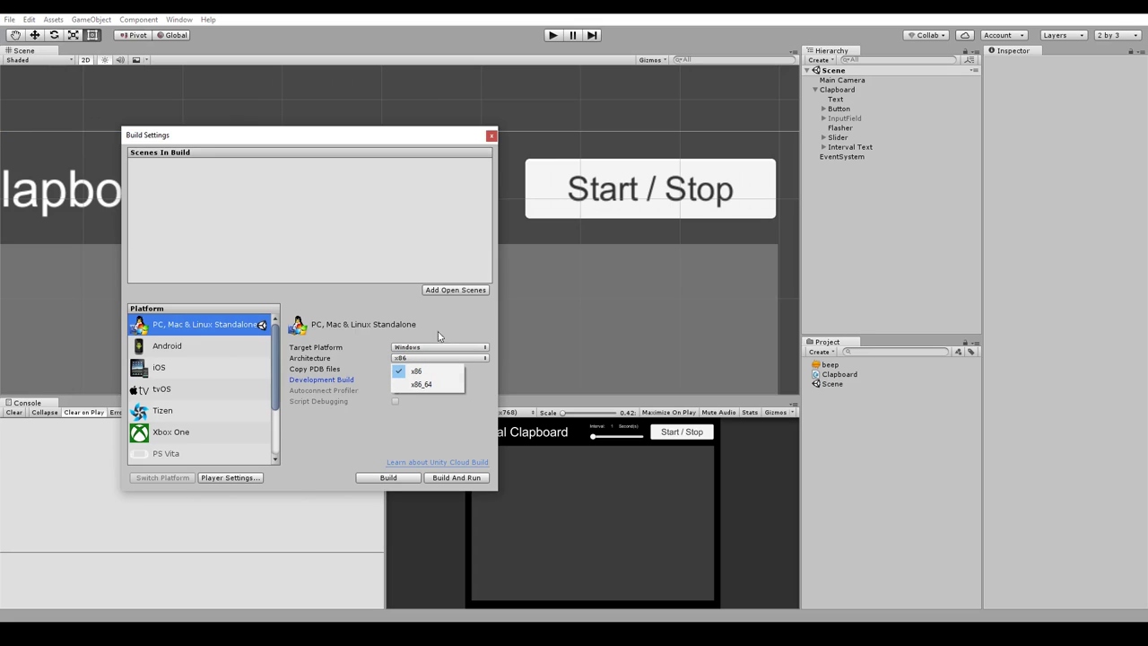
left_click(437, 325)
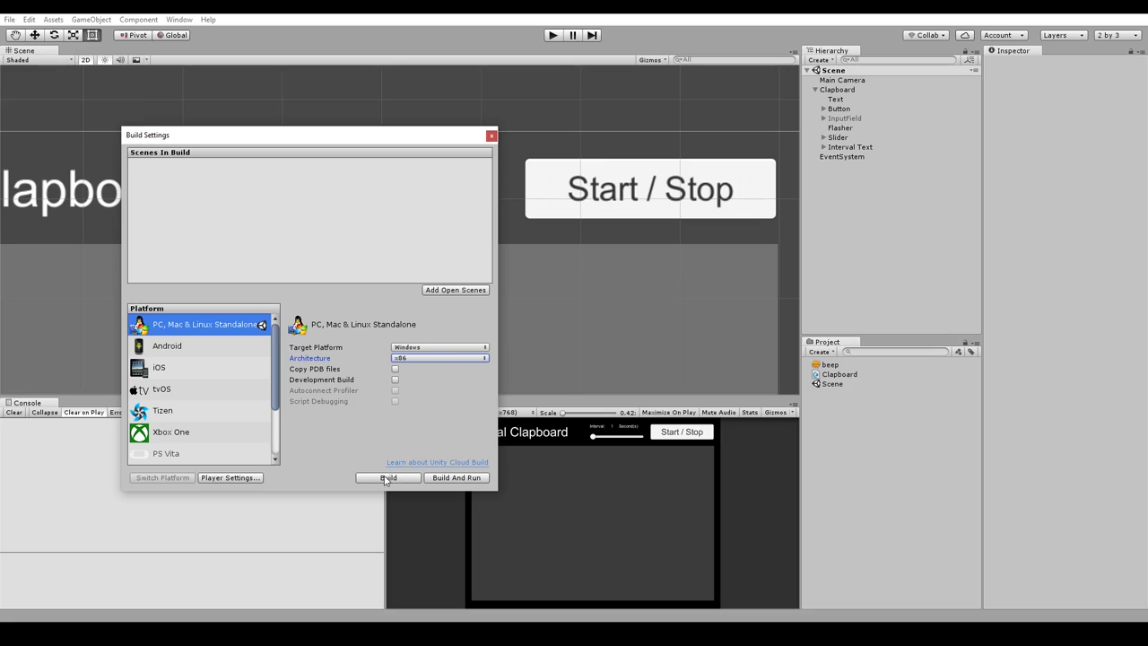
In Player Settings, turn off Default Is Full Screen and set the default resolution to 640×480
left_click(220, 478)
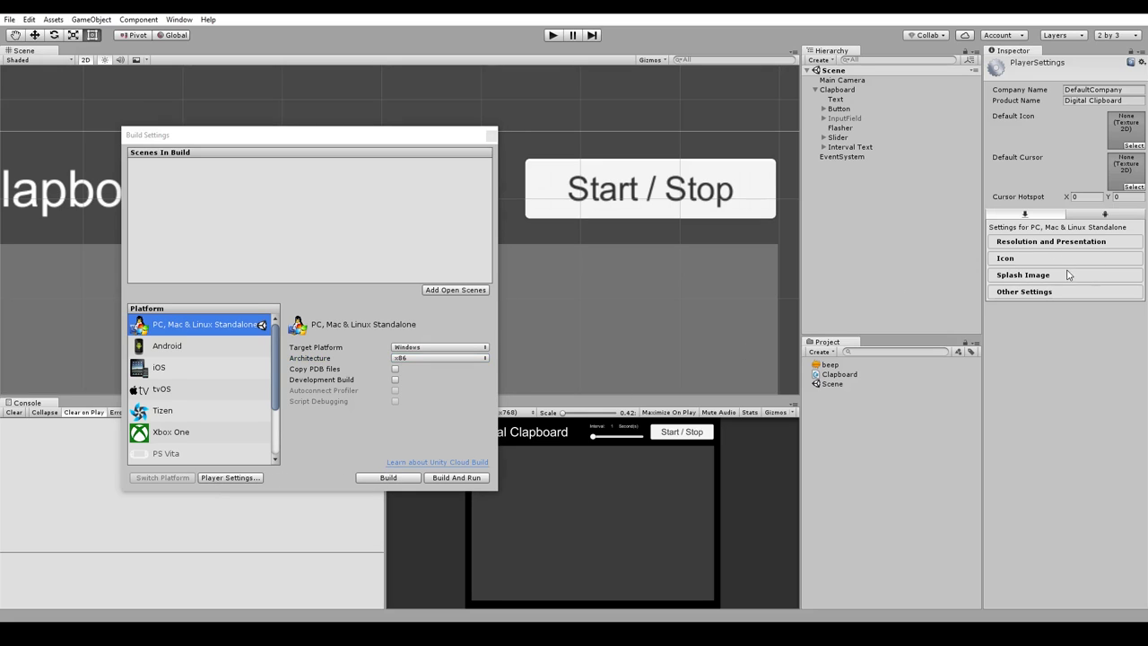
left_click(1048, 245)
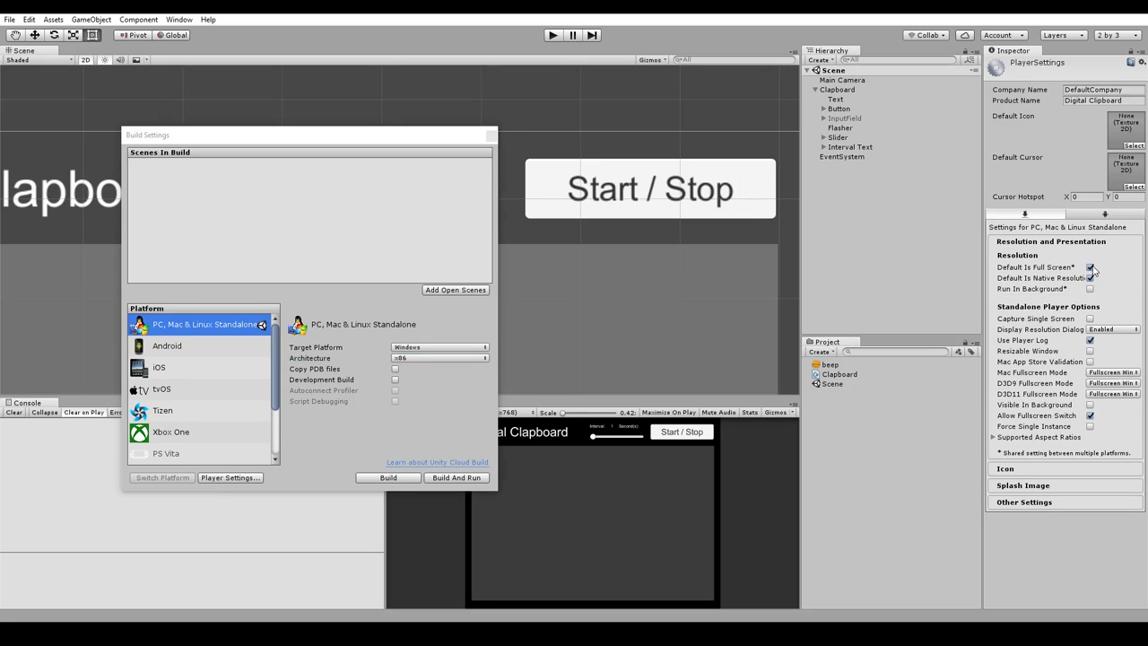
left_click(1092, 267)
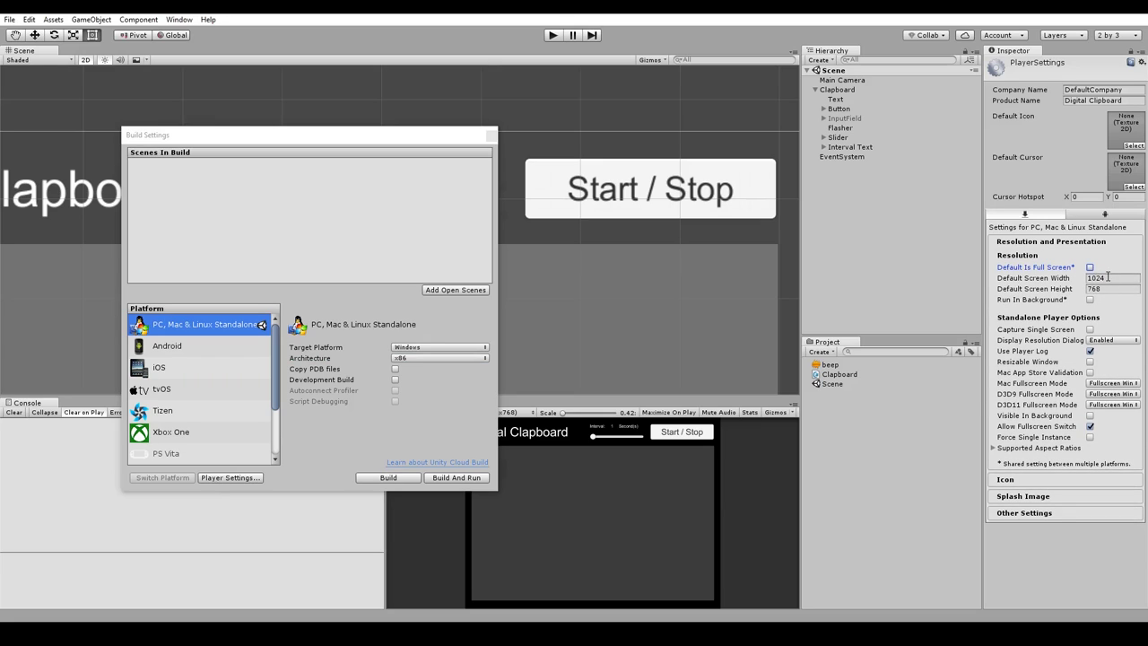
left_click(1108, 277)
type("640")
key("Tab")
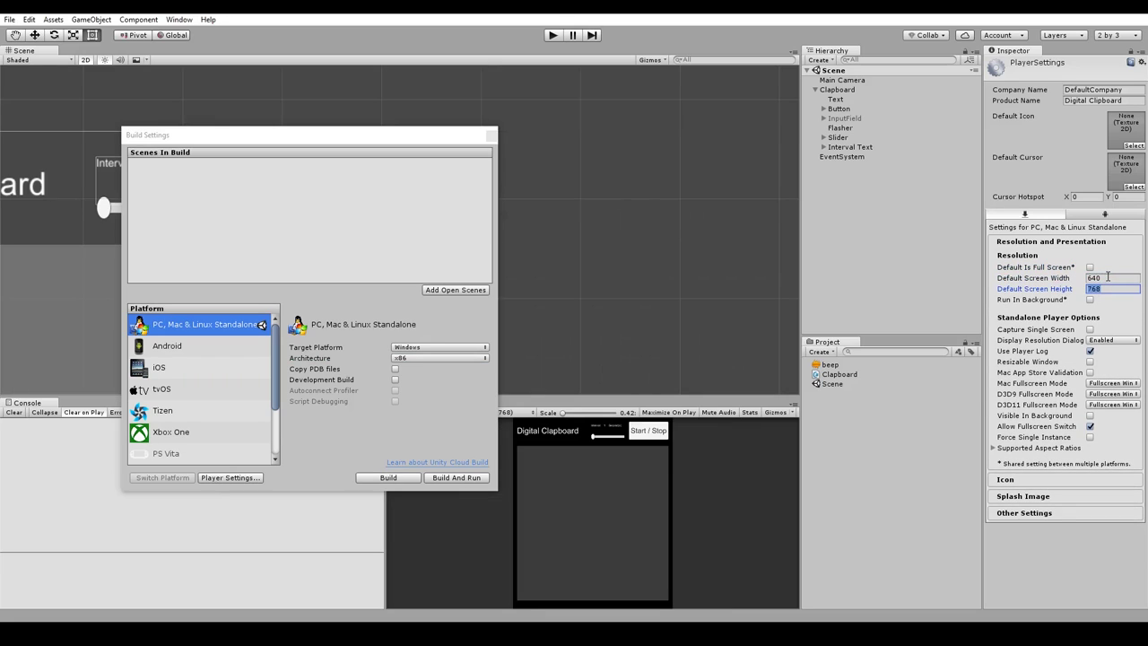
type("480")
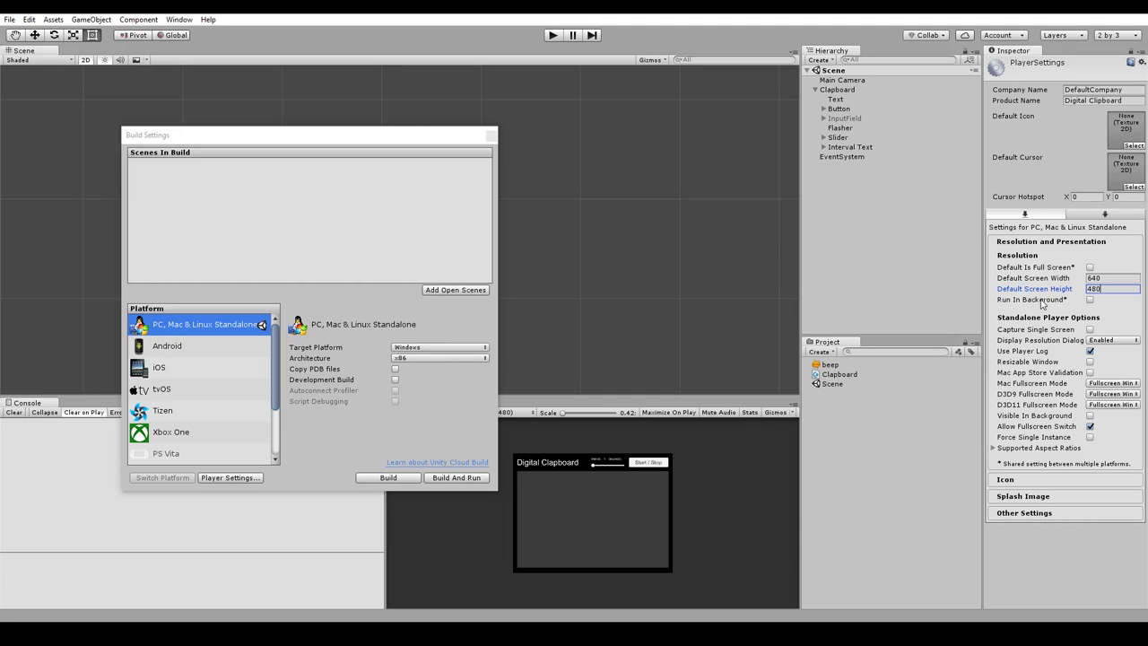
left_click(1041, 305)
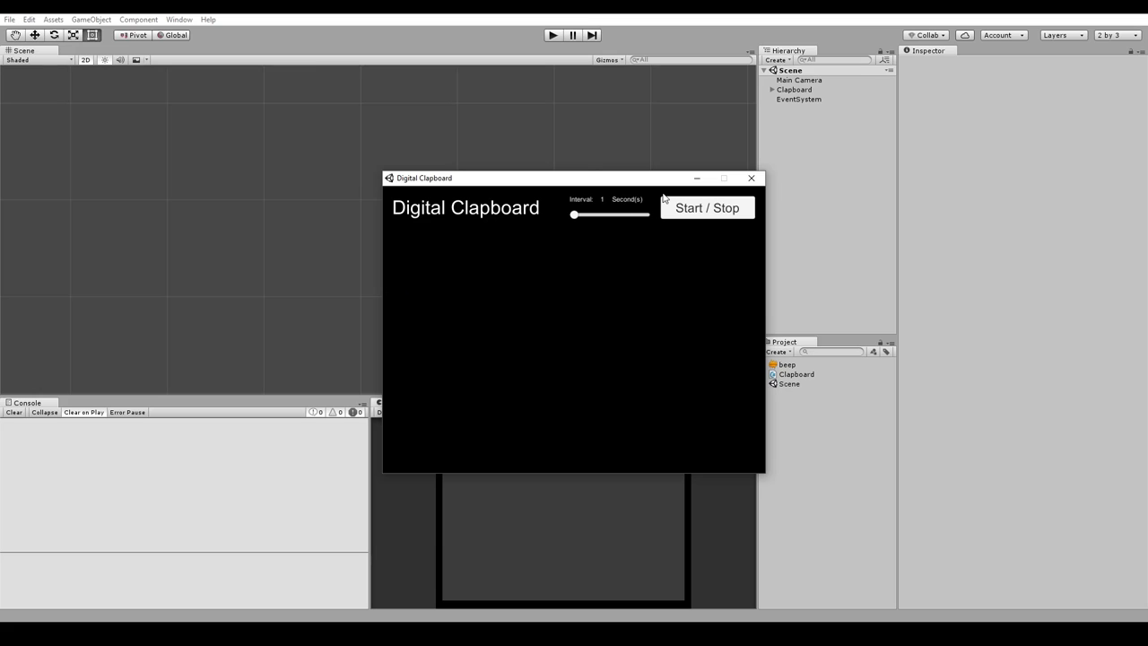
Start and stop the flash, then restart it at a 2-second interval
left_click(703, 213)
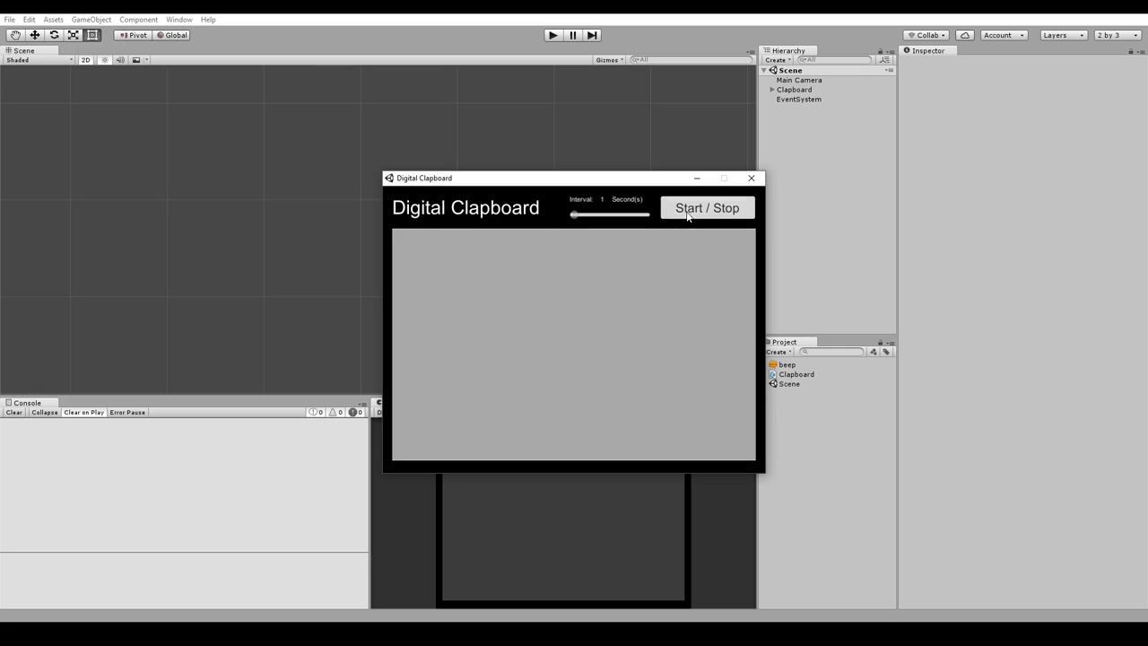
left_click(699, 213)
left_click_drag(574, 216, 582, 216)
left_click(712, 213)
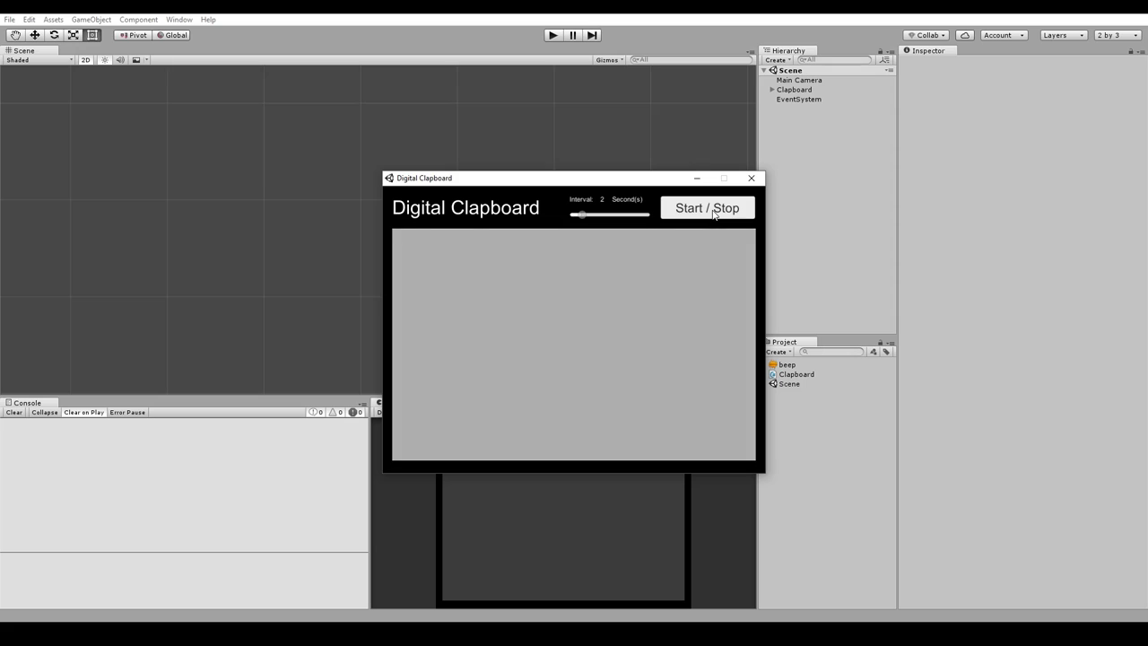
Stop the flash, raise the interval to 3 seconds, and start flashing again
left_click(714, 214)
left_click_drag(580, 220, 597, 220)
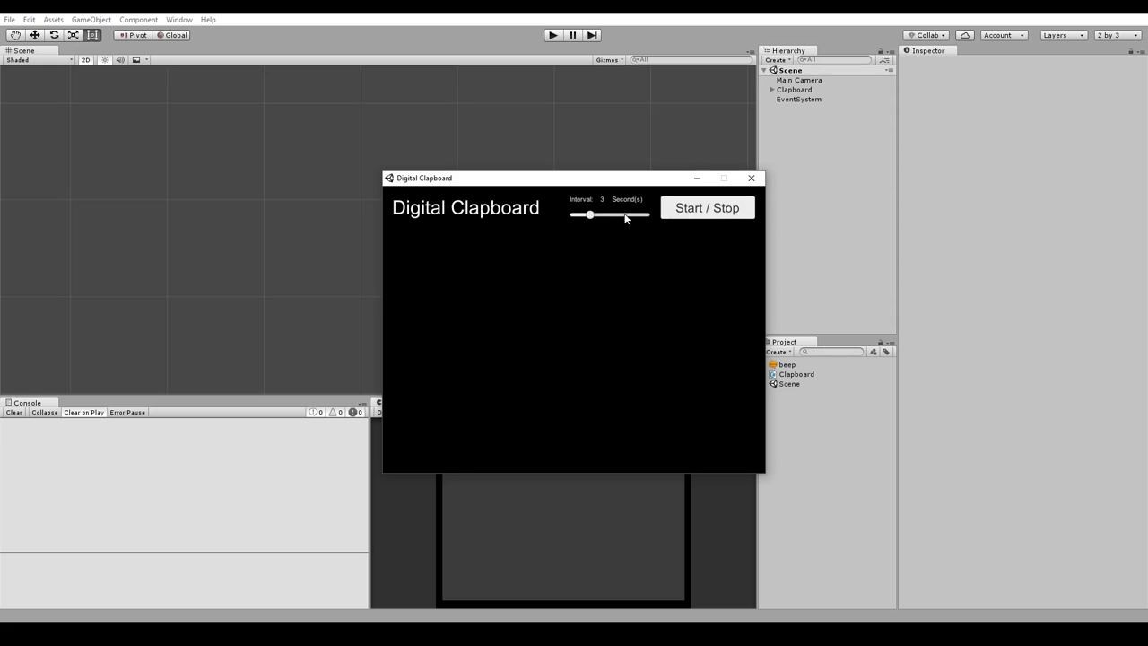
left_click(697, 216)
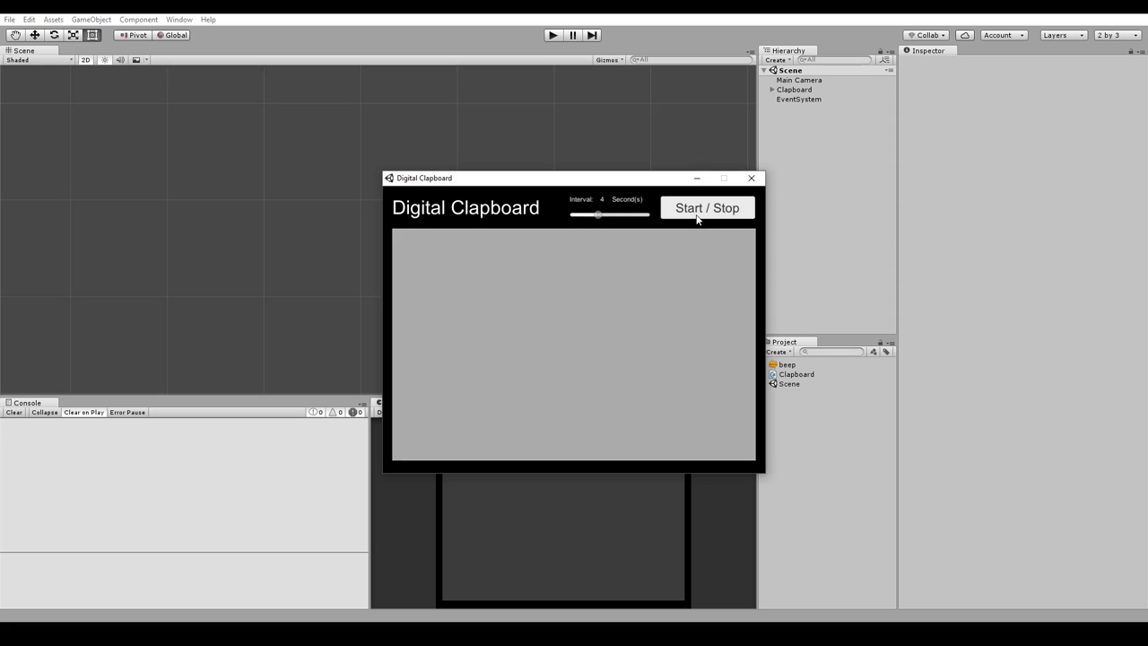